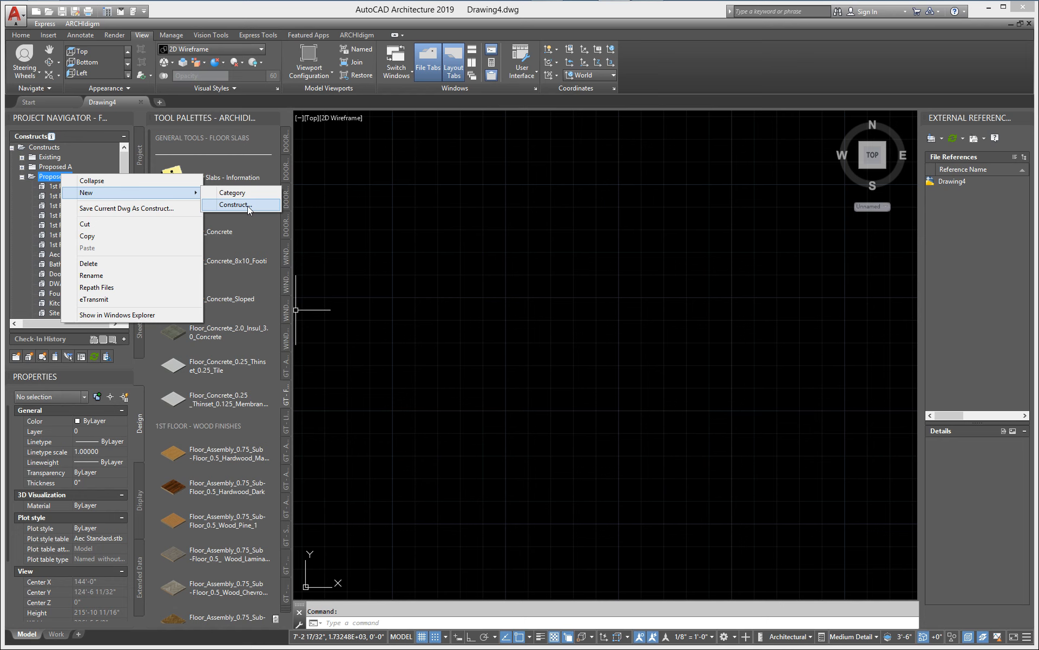
# - Create a construct named 1st Floor Slabs in the Proposed B category, assigned to the 1st Floor level and opened for editing
pyautogui.click(248, 205)
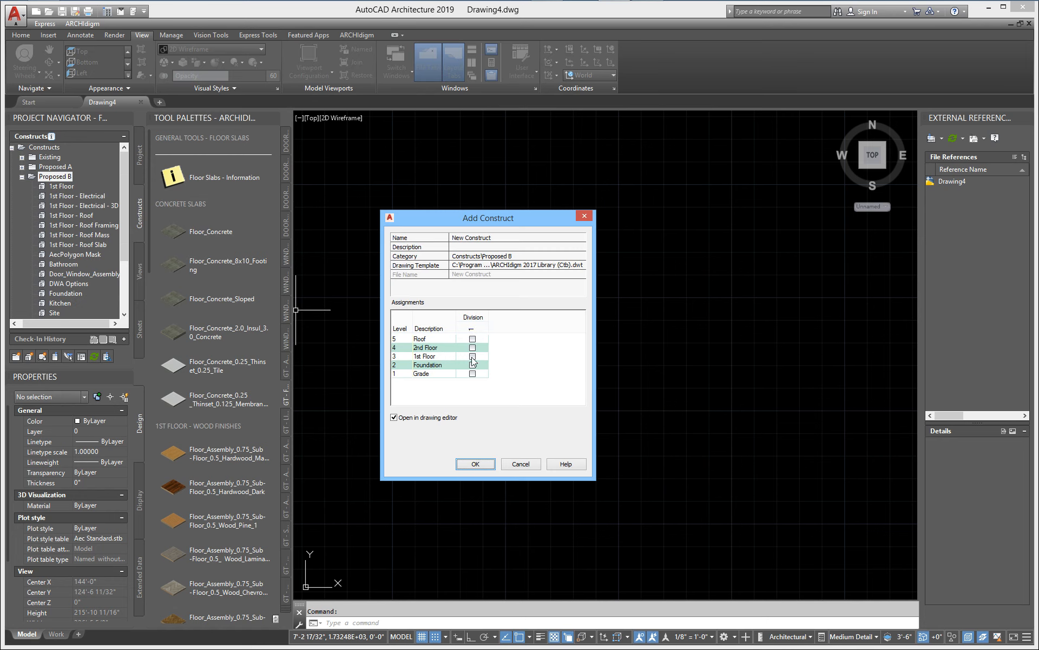
pyautogui.click(473, 356)
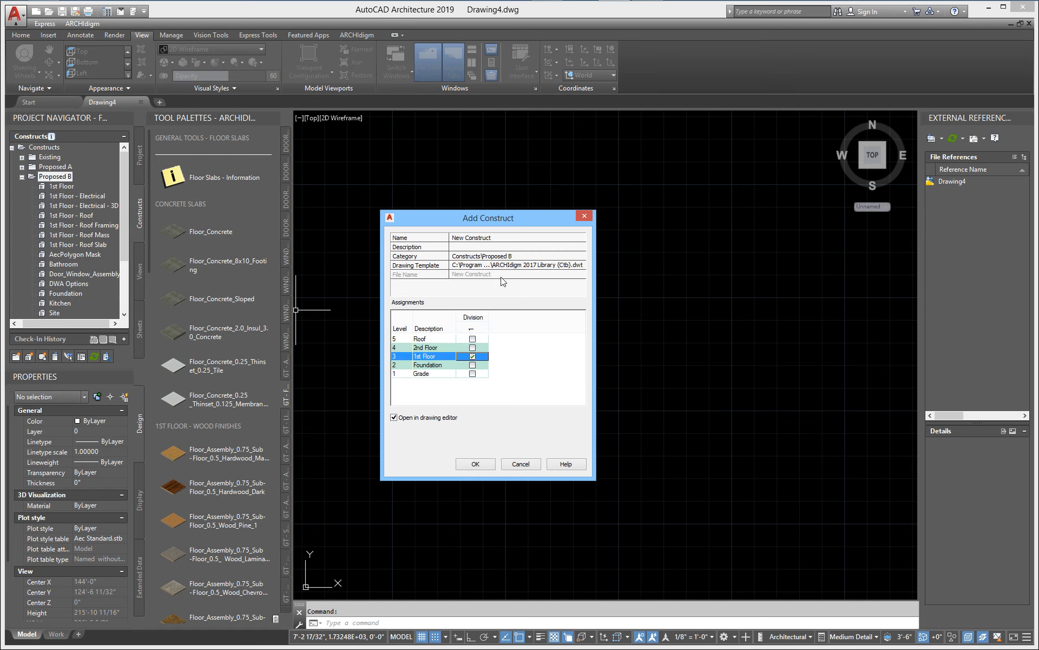
pyautogui.click(503, 237)
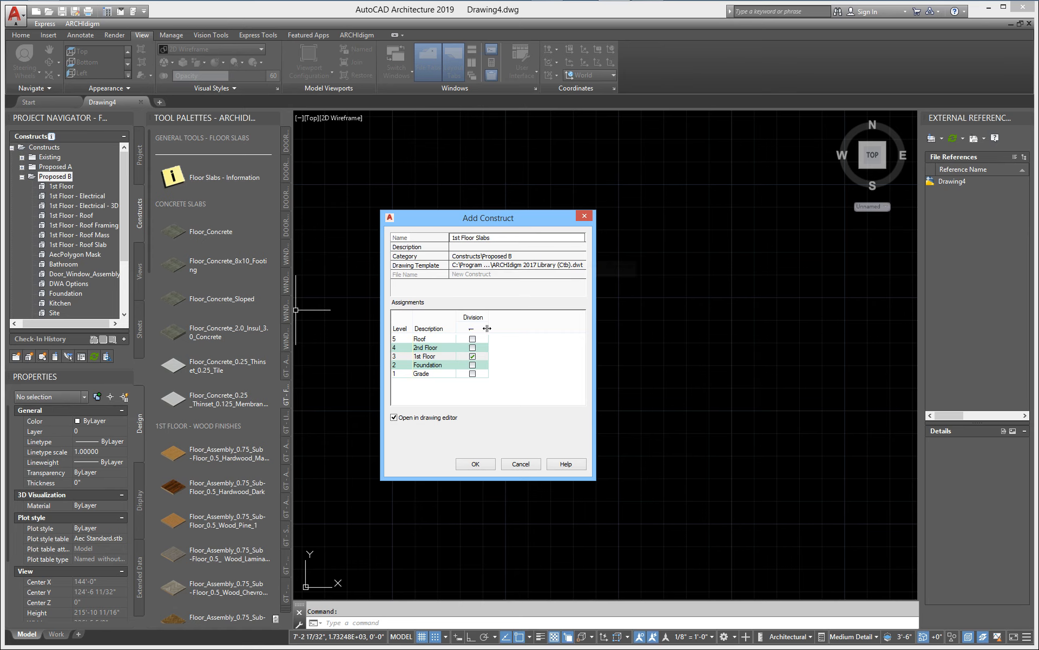
pyautogui.click(475, 464)
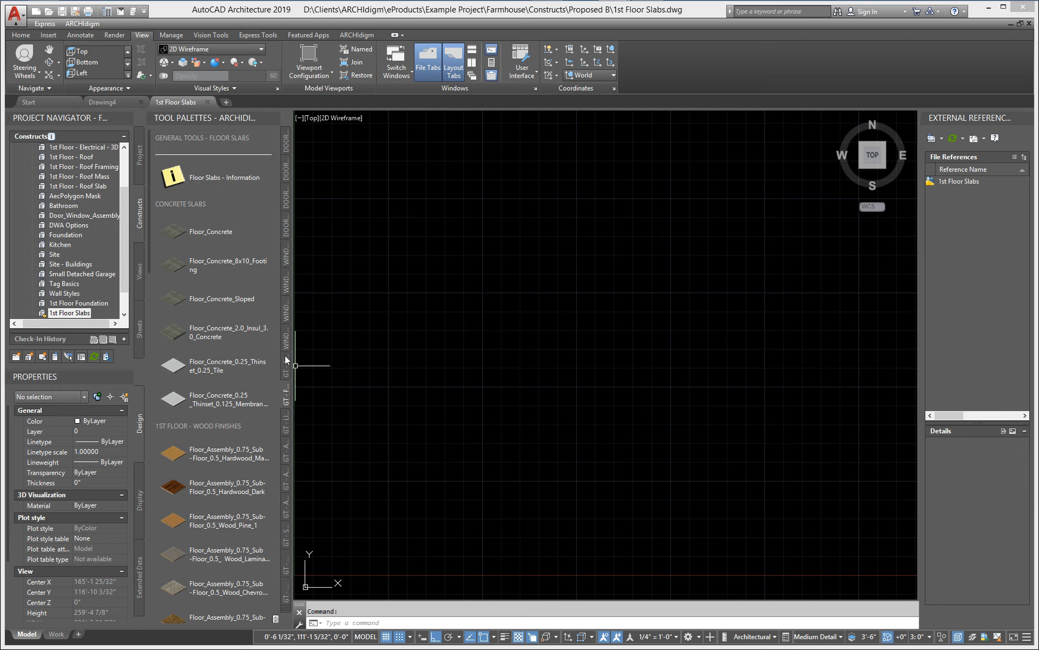
# - Attach the 1st Floor Foundation construct to the 1st Floor Slabs drawing as an external reference
pyautogui.moveTo(94, 301)
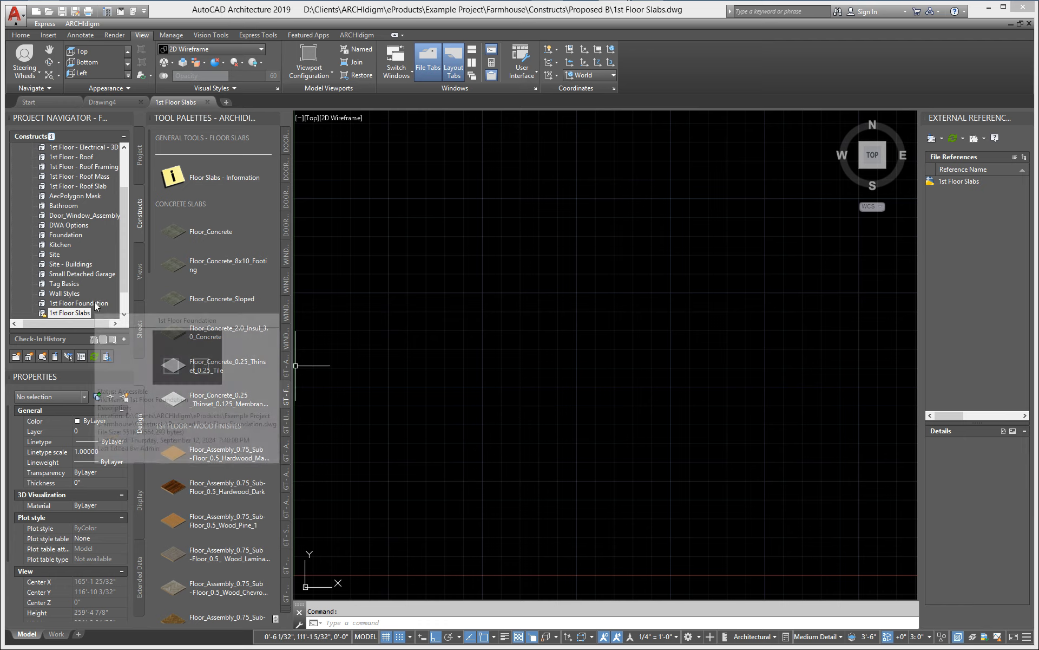
pyautogui.moveTo(89, 303); pyautogui.dragTo(546, 409)
pyautogui.moveTo(476, 516); pyautogui.dragTo(708, 364, button='middle')
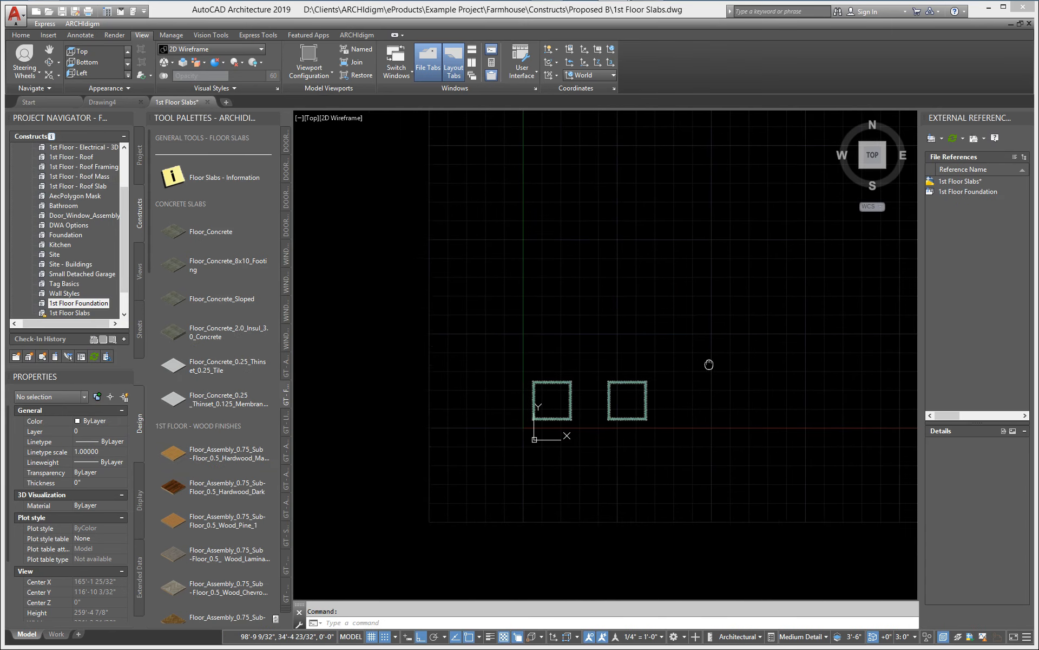
pyautogui.scroll(5, 603, 417)
pyautogui.moveTo(599, 415); pyautogui.dragTo(633, 411, button='middle')
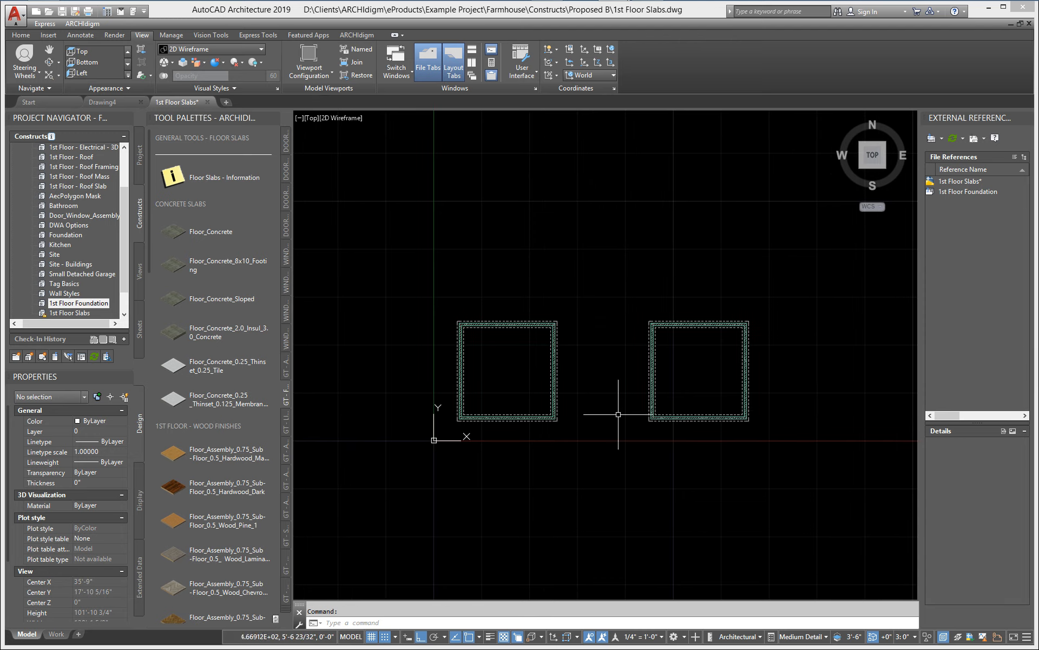
pyautogui.scroll(3, 615, 413)
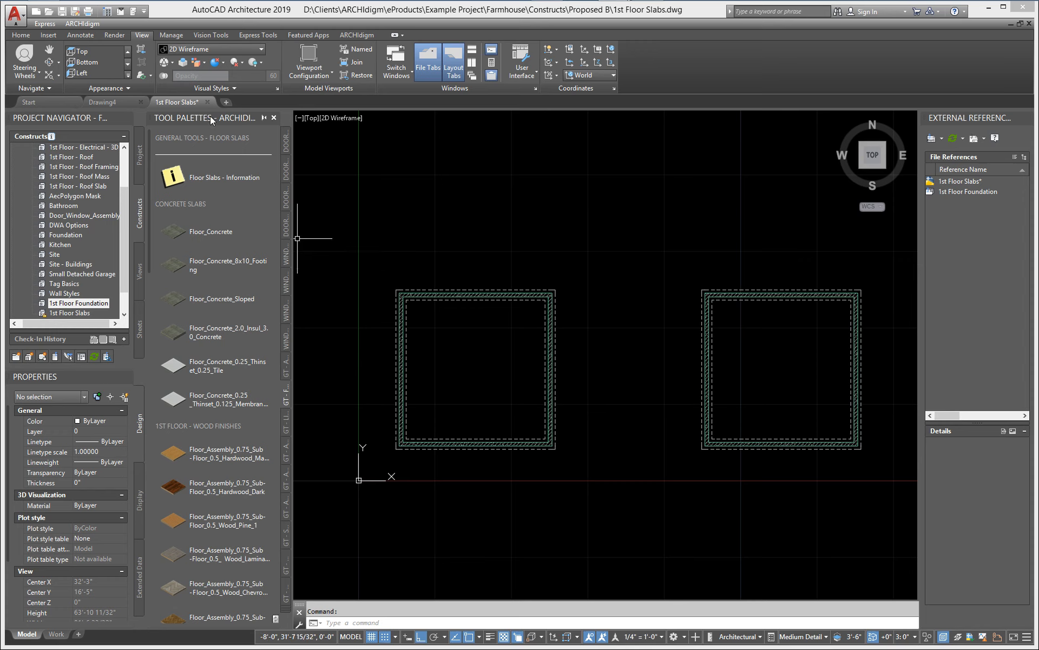
# - Add a Floor_Assembly_0.75_Sub-Floor_0.5_Hardwood_Ma... slab on the west foundation, from its outer southwest corner through northwest and northeast, finished with Ortho close
pyautogui.moveTo(149, 216); pyautogui.dragTo(148, 266)
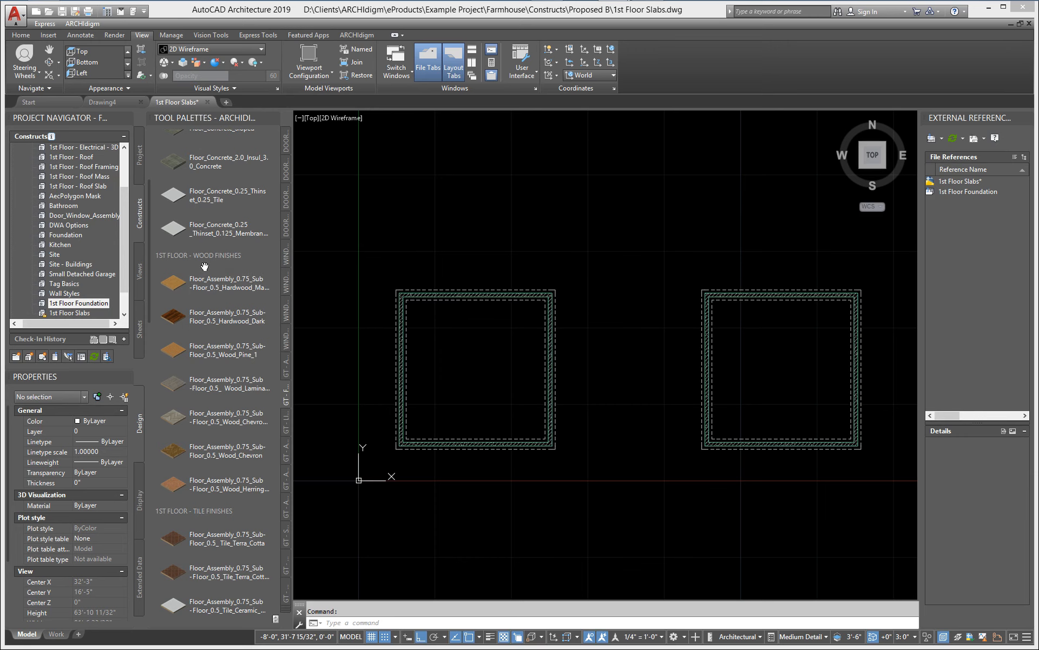
pyautogui.click(174, 281)
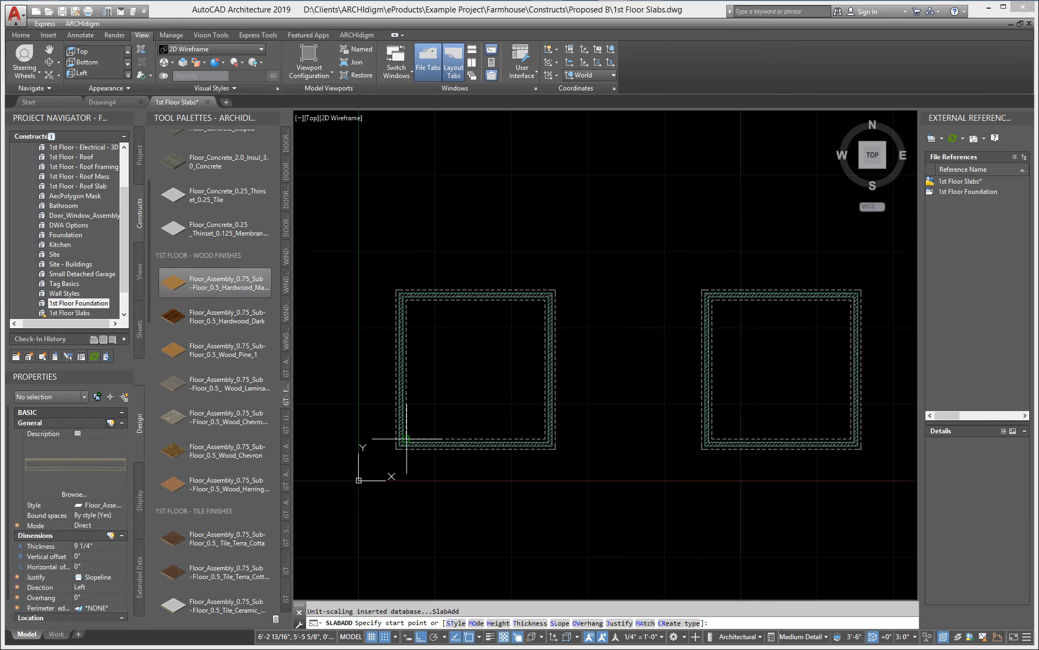
pyautogui.scroll(6, 405, 443)
pyautogui.moveTo(404, 443); pyautogui.dragTo(537, 414, button='middle')
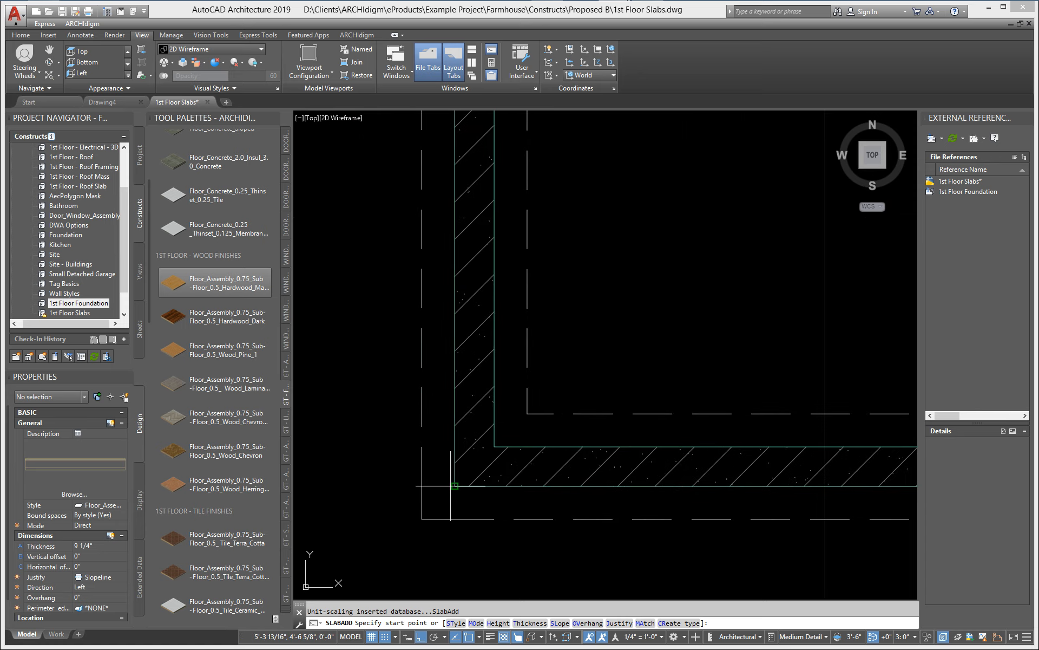
pyautogui.click(455, 486)
pyautogui.scroll(-4, 515, 511)
pyautogui.scroll(4, 514, 271)
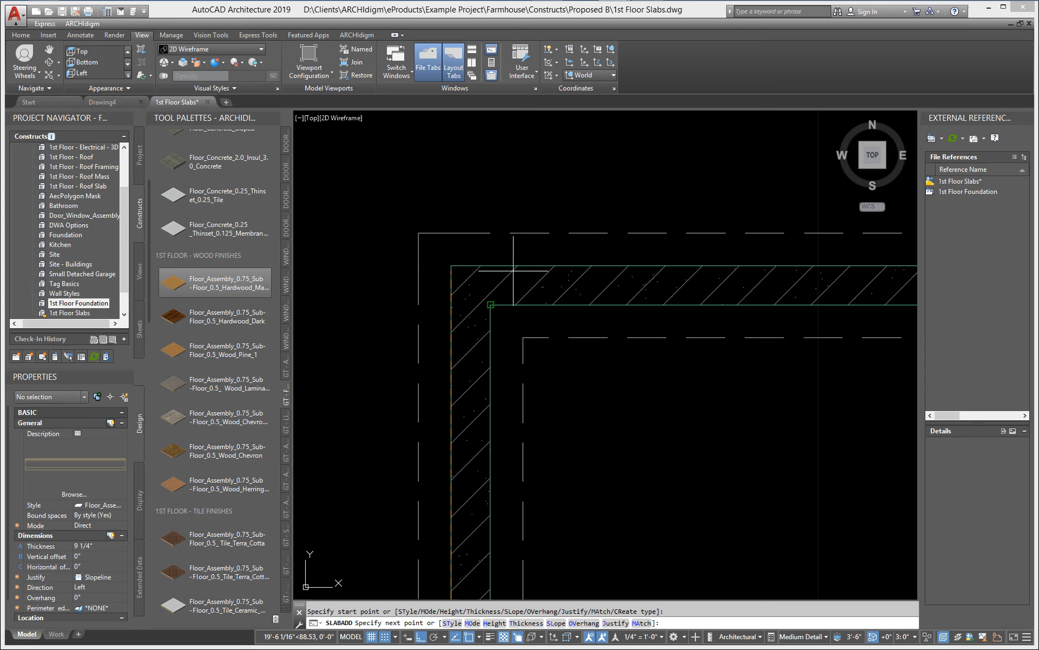
pyautogui.click(454, 265)
pyautogui.scroll(-2, 544, 296)
pyautogui.scroll(-3, 547, 301)
pyautogui.scroll(4, 696, 287)
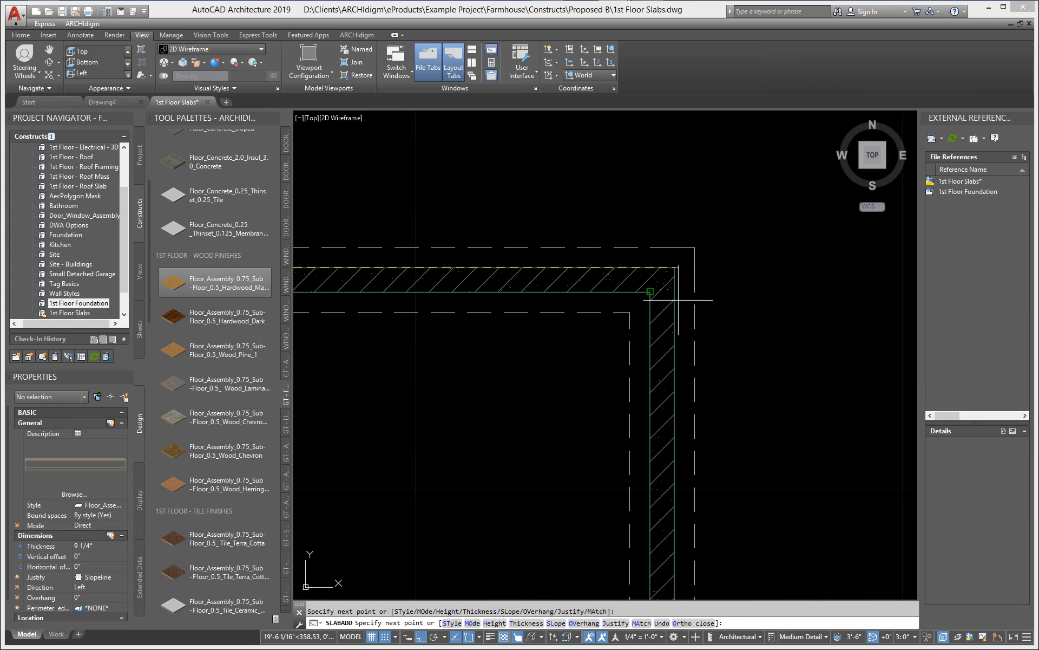
pyautogui.click(675, 267)
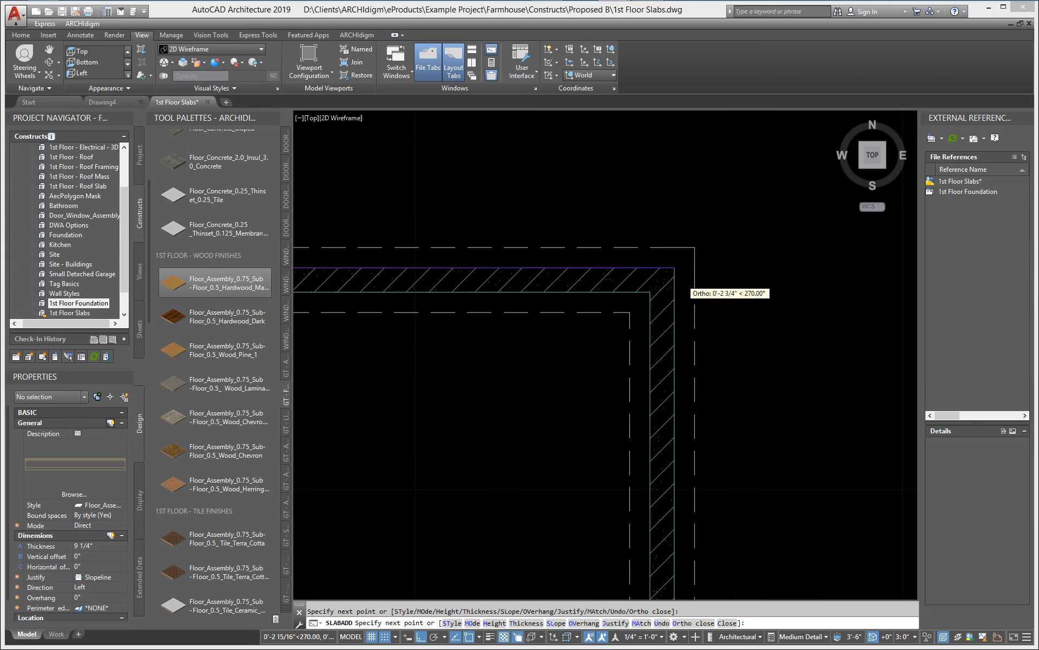
pyautogui.scroll(-4, 676, 293)
pyautogui.write('o')
pyautogui.press('Return')
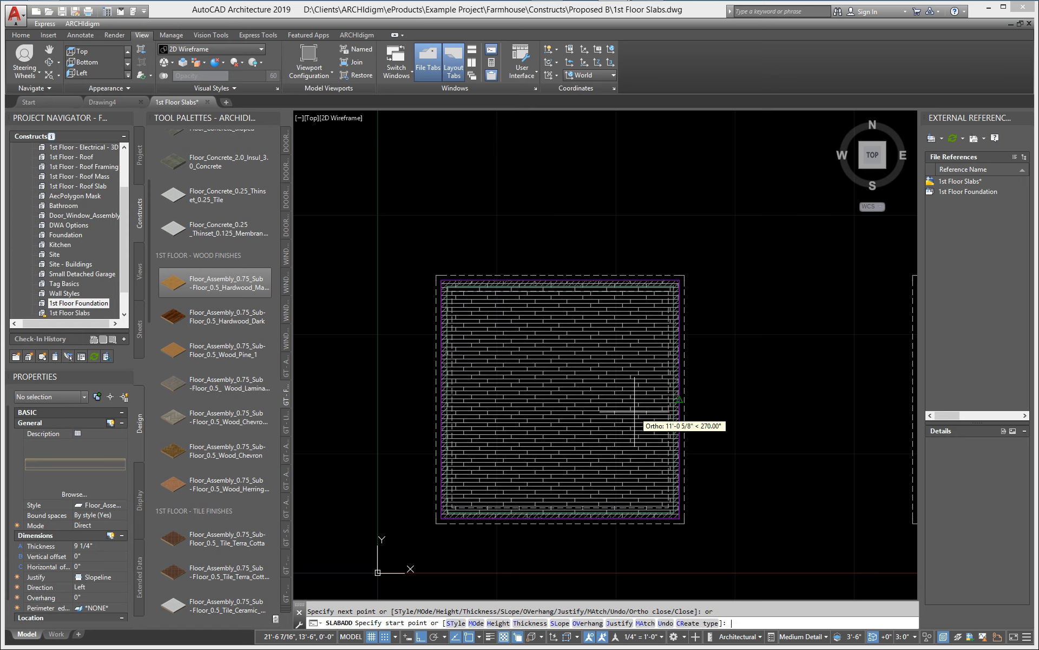
# - Add a Floor_Assembly_0.75_Sub-Floor_0.5_Hardwood_Dark slab on the east foundation, through its outer northwest, northeast and southeast corners, and close it
pyautogui.moveTo(635, 411); pyautogui.dragTo(498, 360, button='middle')
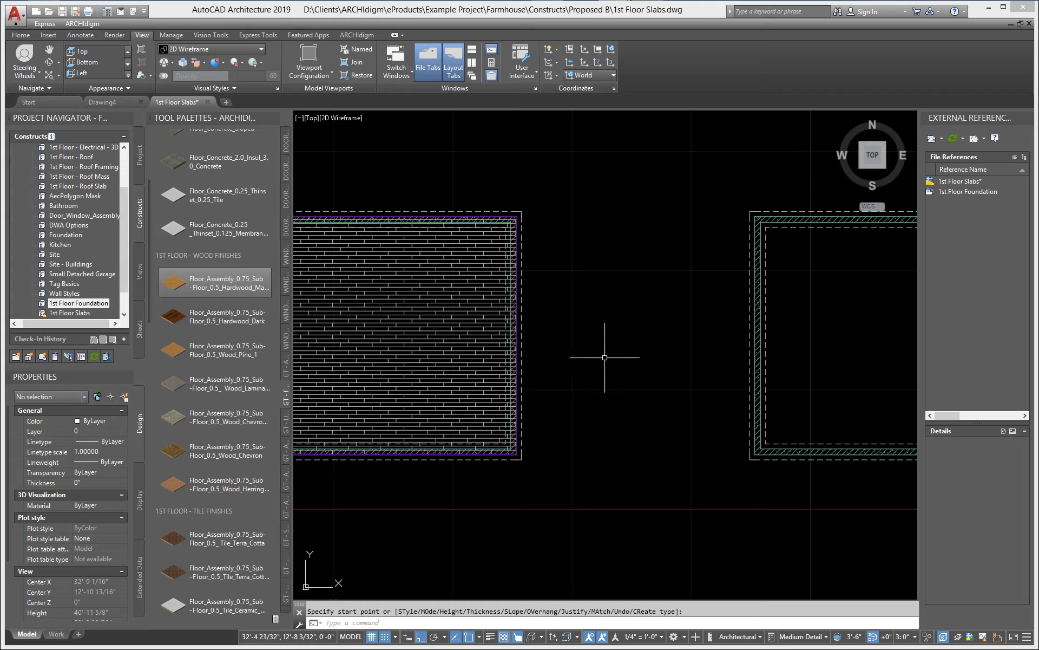
pyautogui.moveTo(603, 355); pyautogui.dragTo(390, 421, button='middle')
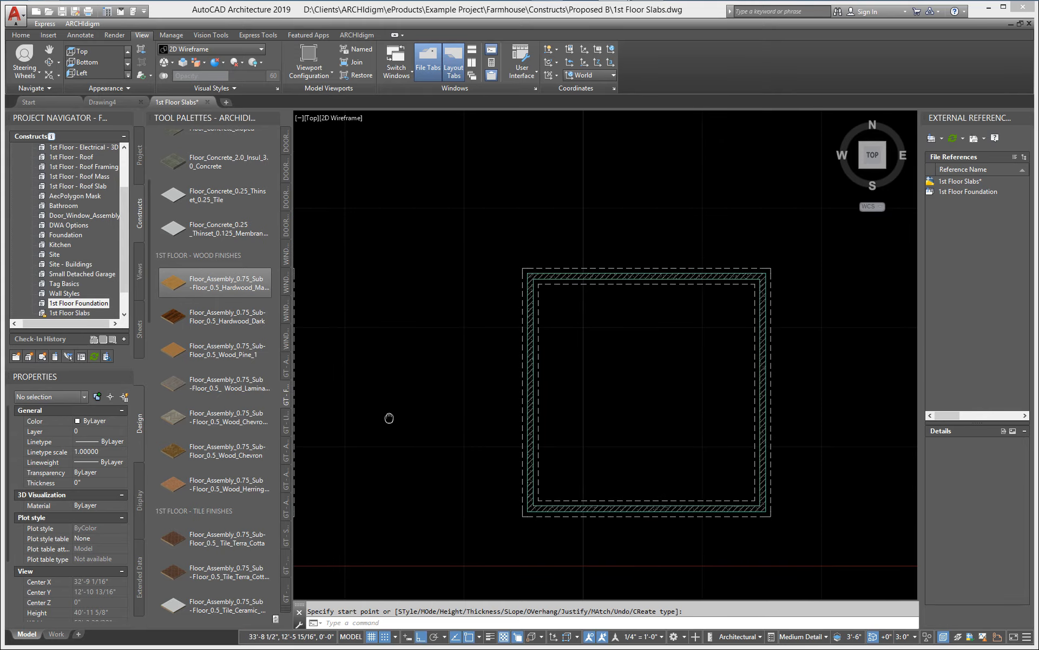
pyautogui.click(175, 312)
pyautogui.scroll(4, 534, 274)
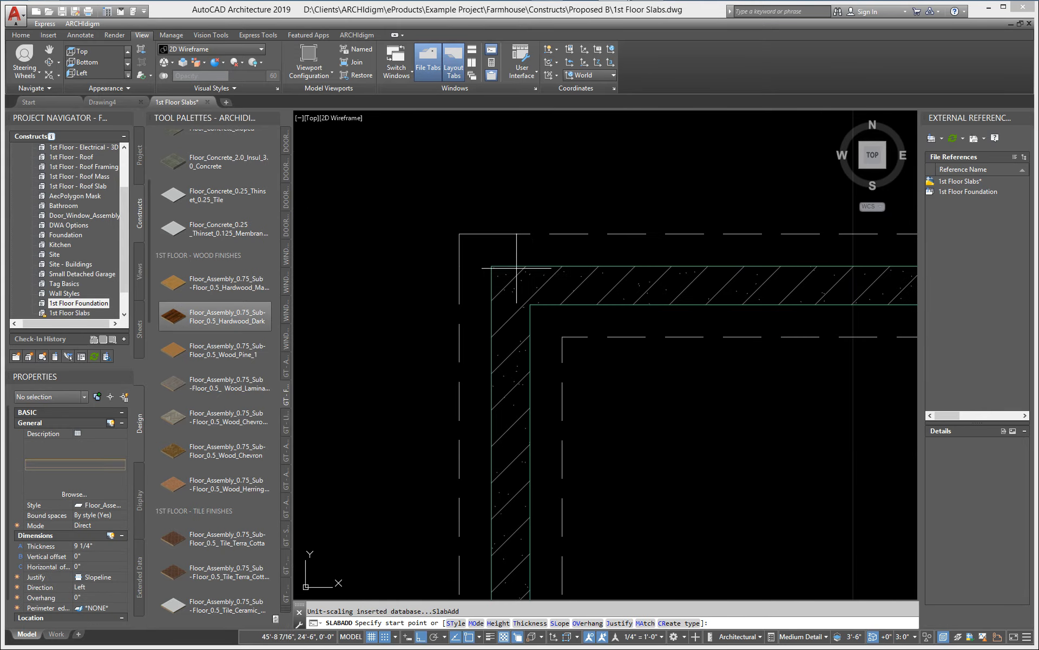
pyautogui.click(498, 266)
pyautogui.scroll(-3, 576, 290)
pyautogui.moveTo(809, 296); pyautogui.dragTo(404, 296, button='middle')
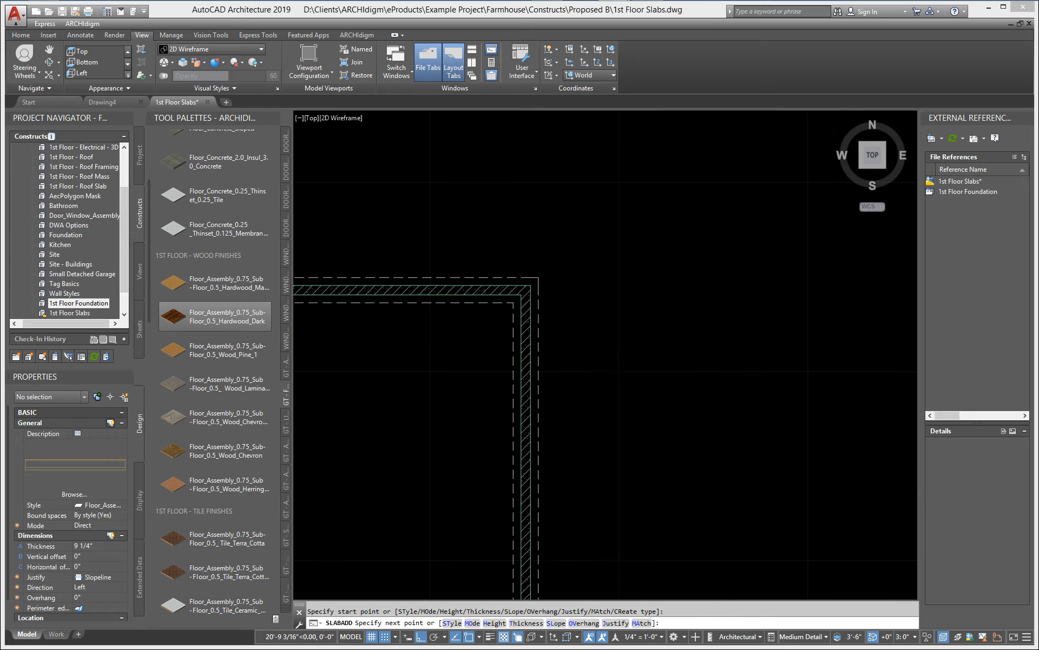
pyautogui.scroll(4, 542, 298)
pyautogui.click(508, 263)
pyautogui.scroll(-4, 596, 403)
pyautogui.moveTo(594, 516); pyautogui.dragTo(614, 186, button='middle')
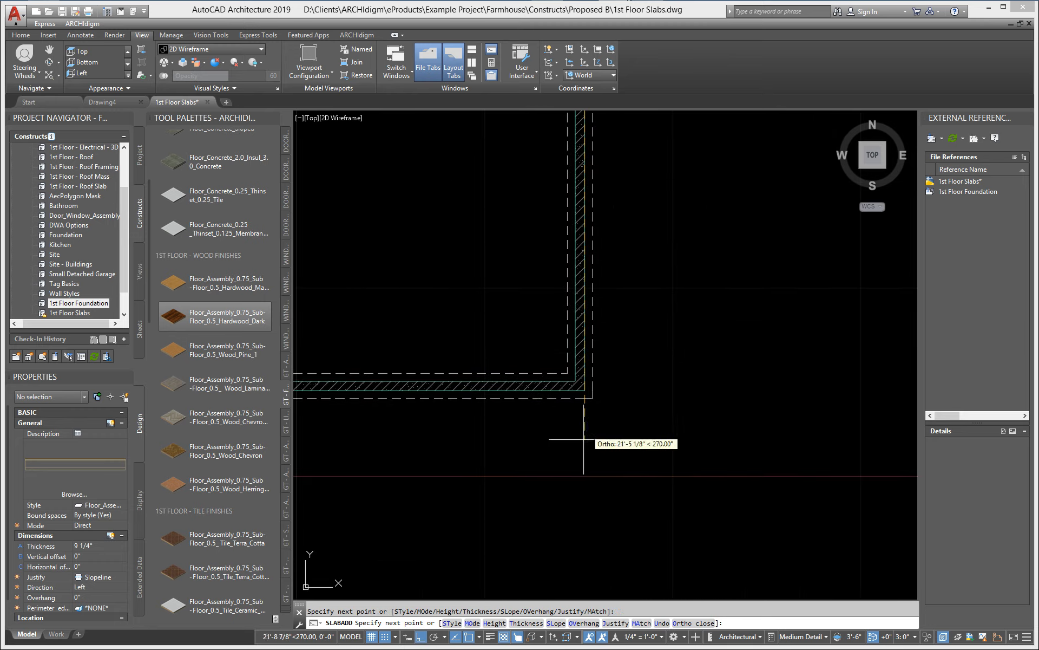
pyautogui.click(583, 393)
pyautogui.scroll(-4, 560, 428)
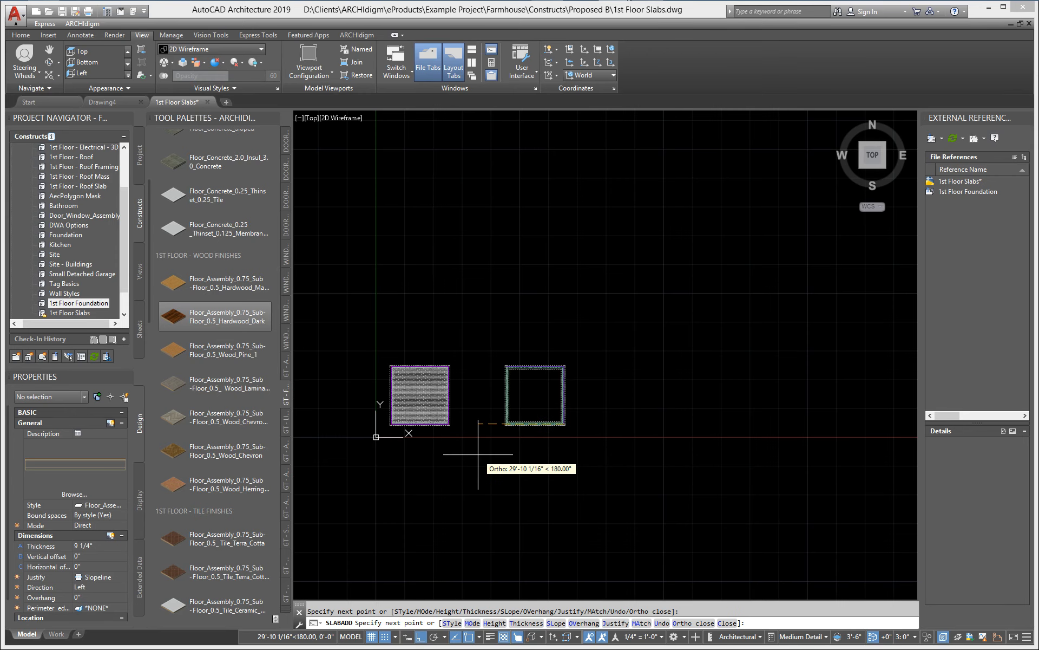
pyautogui.press('Return')
# - Save the 1st Floor Slabs drawing with both floor slabs in place
pyautogui.moveTo(476, 453); pyautogui.dragTo(631, 413, button='middle')
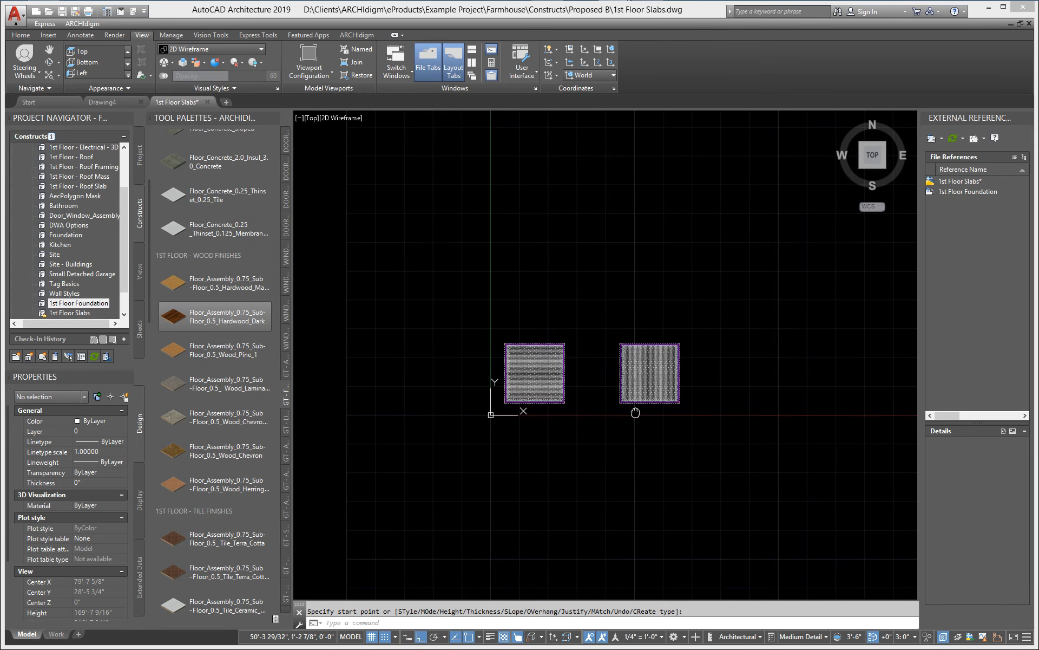
pyautogui.scroll(4, 611, 396)
pyautogui.moveTo(597, 367); pyautogui.dragTo(642, 390, button='middle')
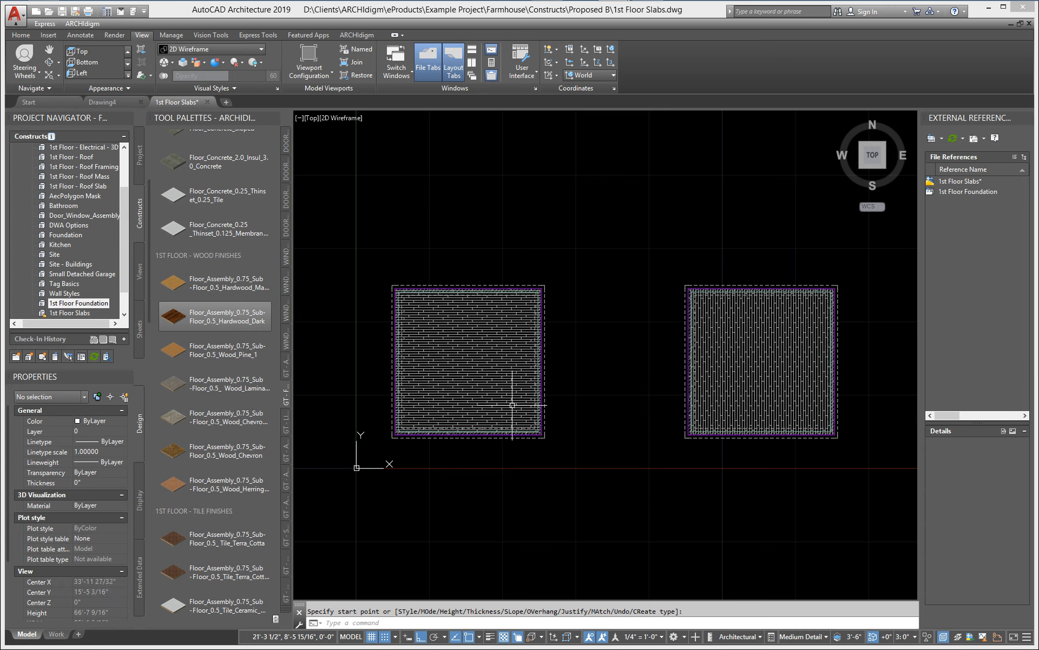
pyautogui.moveTo(506, 404); pyautogui.dragTo(529, 407, button='middle')
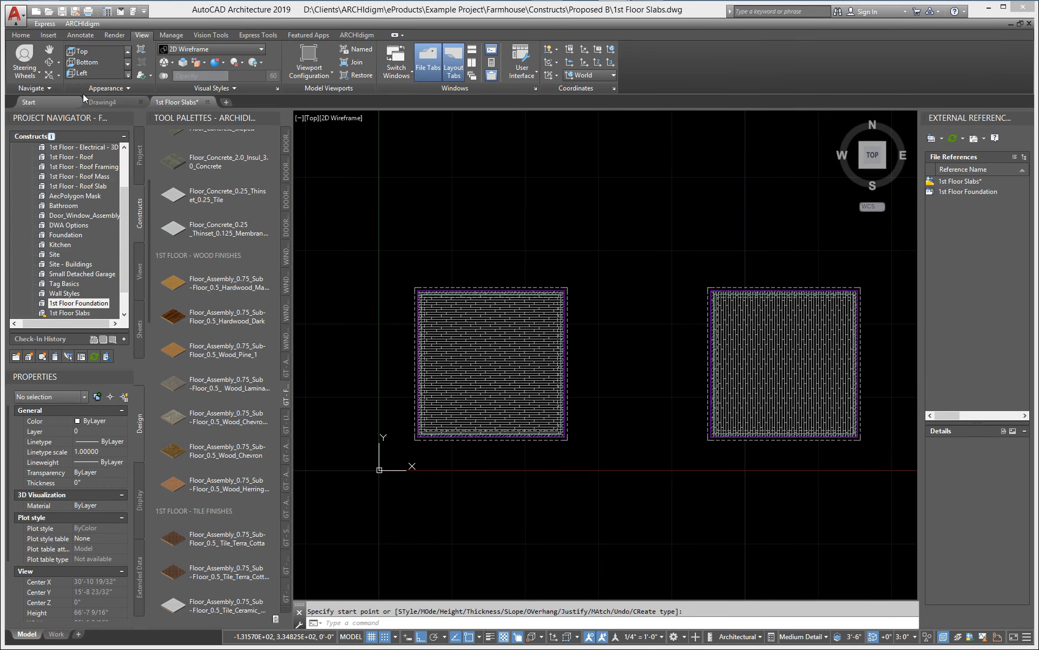
pyautogui.click(62, 11)
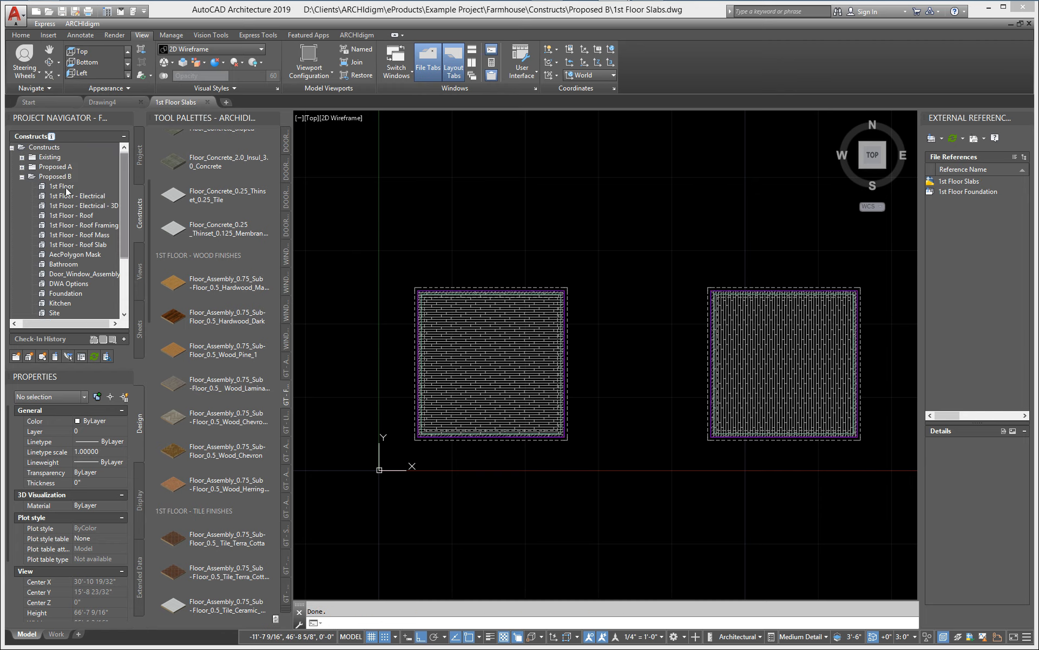
# - Create a construct named 1st Floor Walls in the Proposed B category, assigned to the 1st Floor level and opened for editing
pyautogui.rightClick(58, 179)
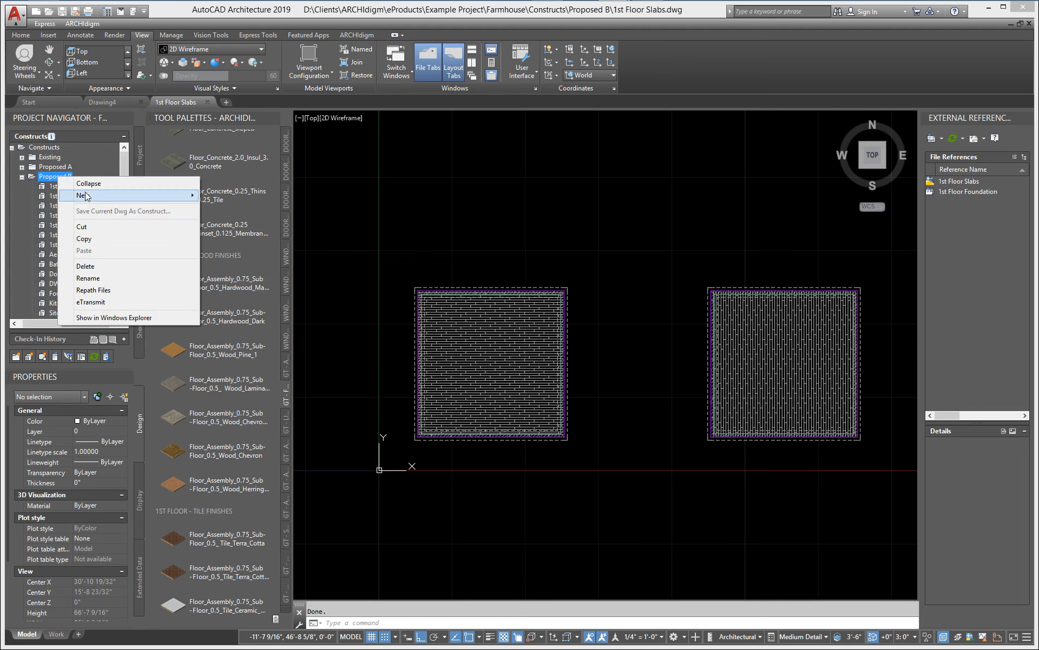
pyautogui.moveTo(86, 196)
pyautogui.click(233, 207)
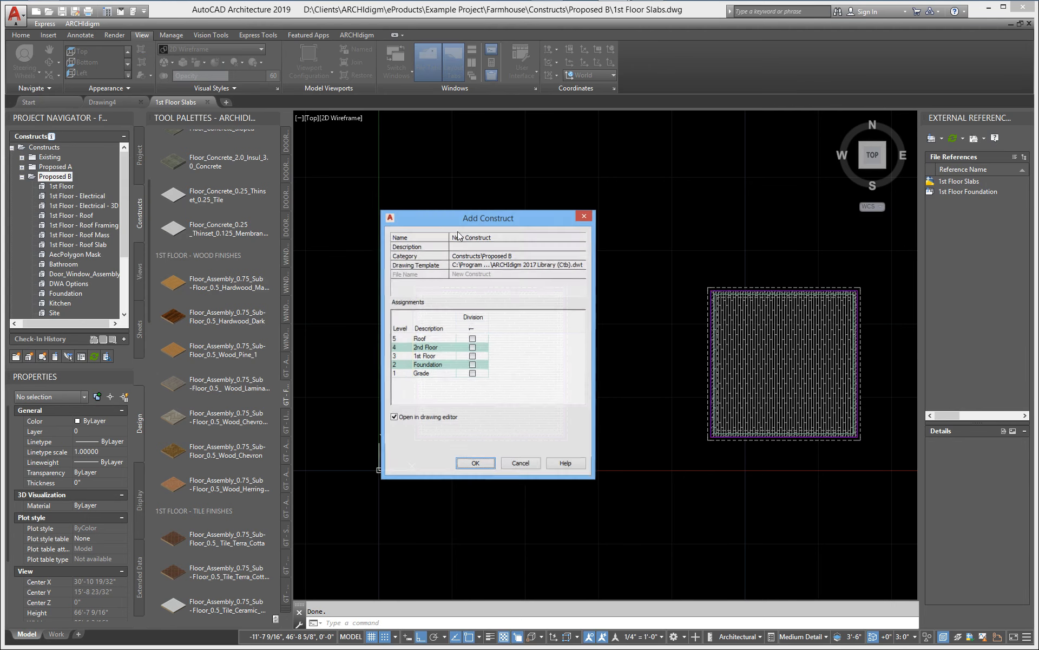
pyautogui.write('1st Floor Walls')
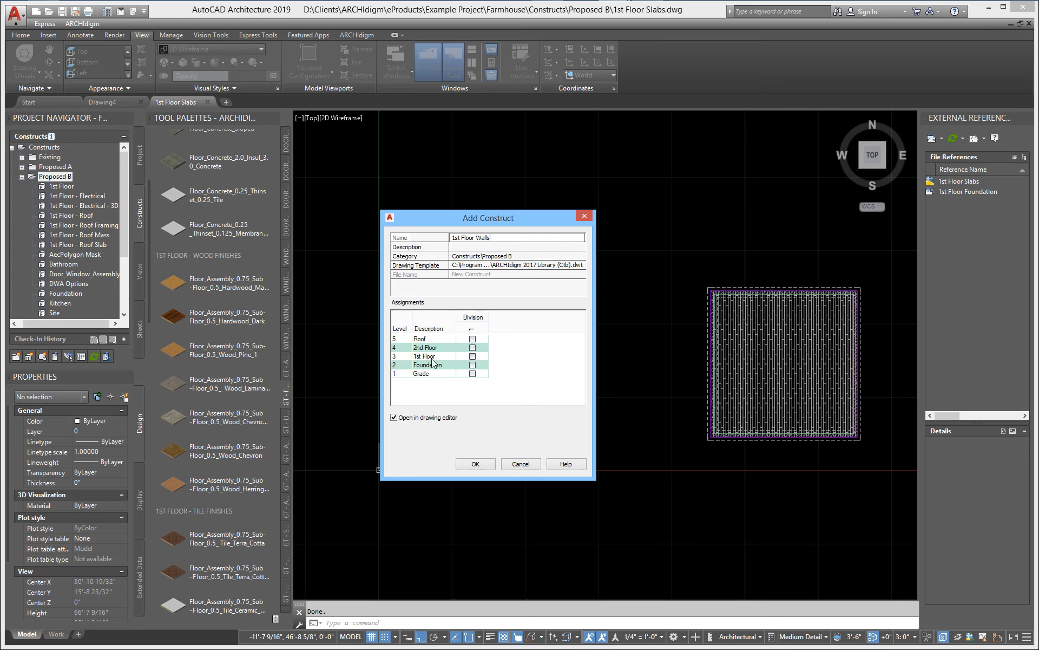
pyautogui.click(472, 357)
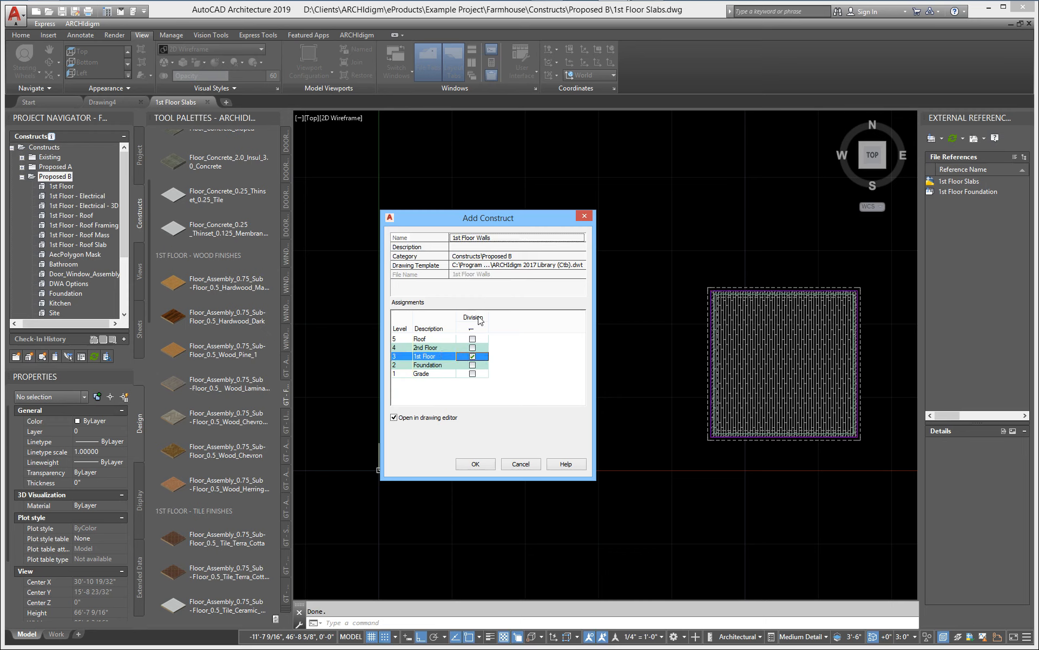
pyautogui.click(475, 465)
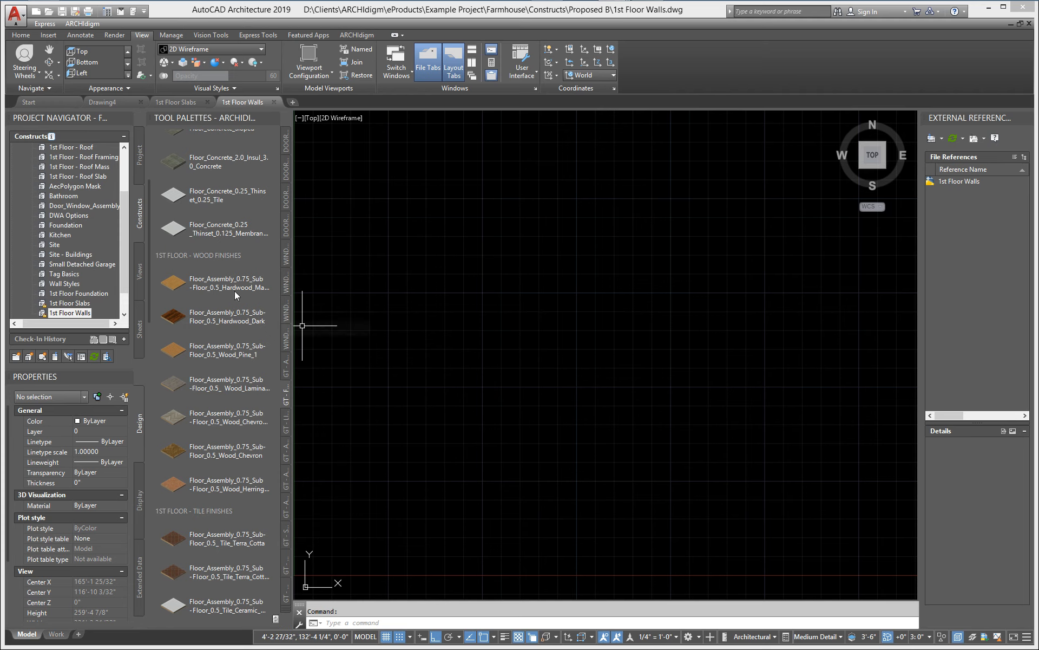
# - Attach the 1st Floor Slabs construct to the 1st Floor Walls drawing as an external reference
pyautogui.scroll(-1, 128, 278)
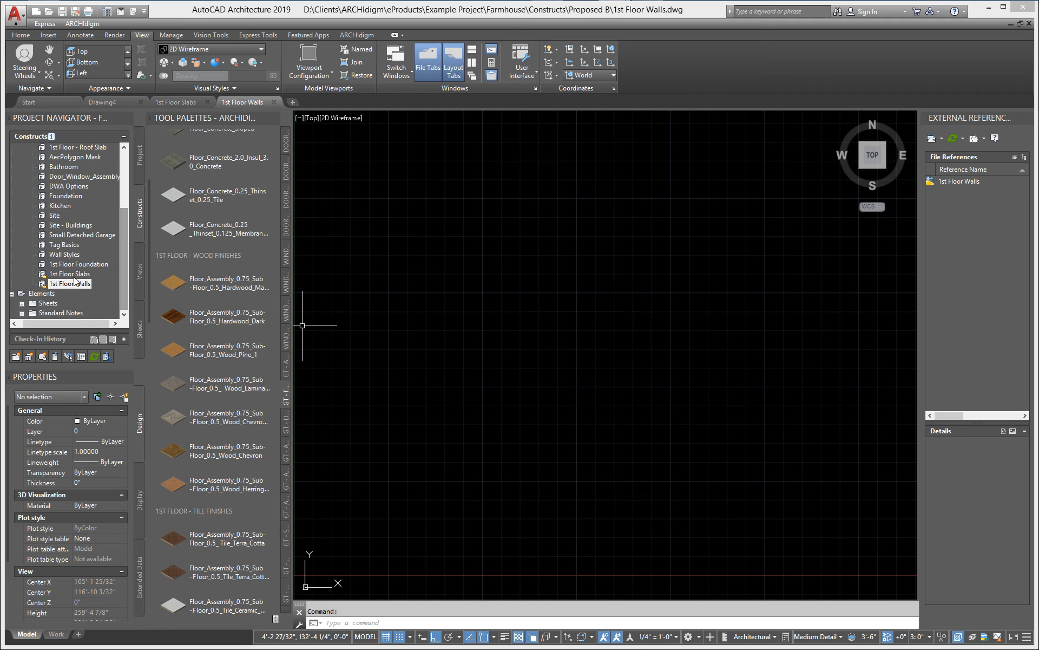
pyautogui.moveTo(73, 274)
pyautogui.mouseDown()
pyautogui.moveTo(430, 355)
pyautogui.moveTo(476, 406)
pyautogui.mouseUp()
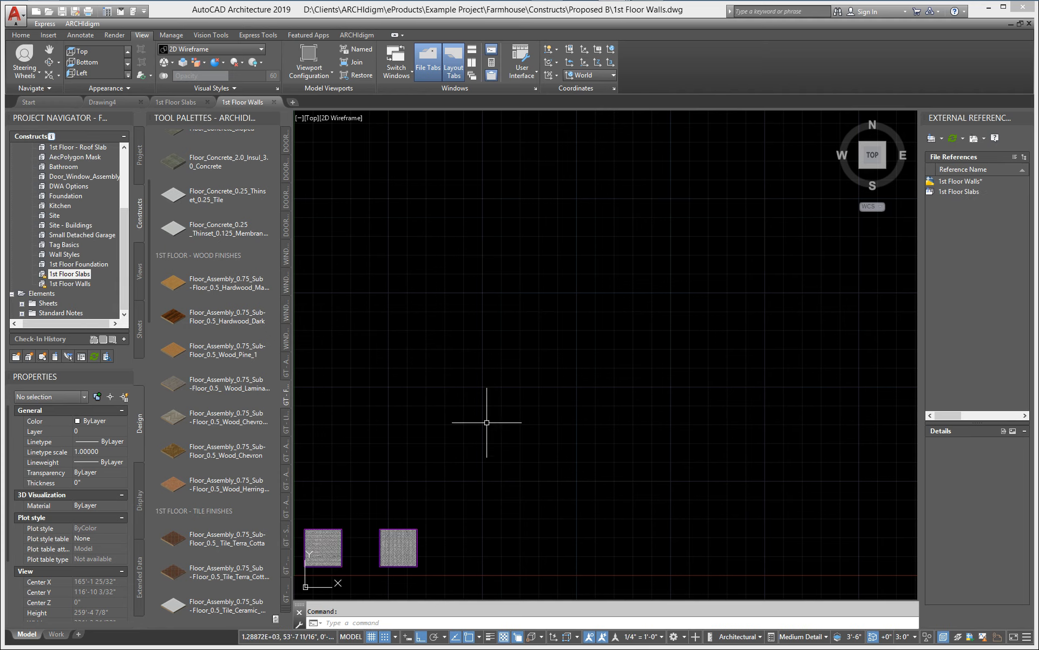
pyautogui.scroll(6, 545, 449)
pyautogui.moveTo(544, 487); pyautogui.dragTo(473, 440, button='middle')
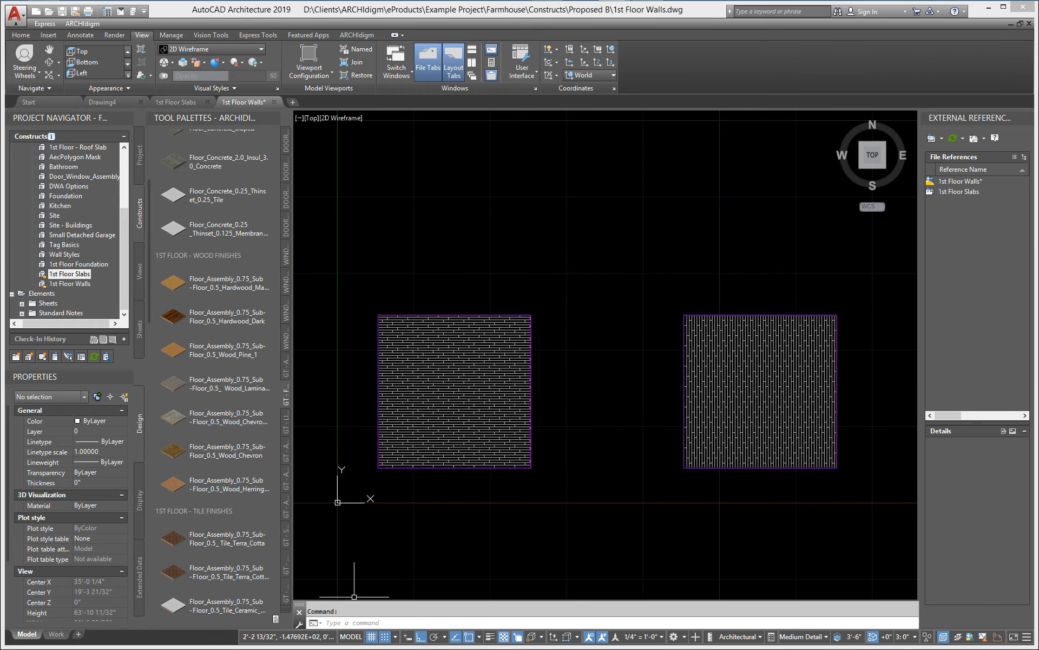
# - Start an Exterior_New_0.5_Metal_Standing_Seam wall from the GT - WALLS - NEW tools, running from the west slab's southwest corner to its northwest corner
pyautogui.click(288, 609)
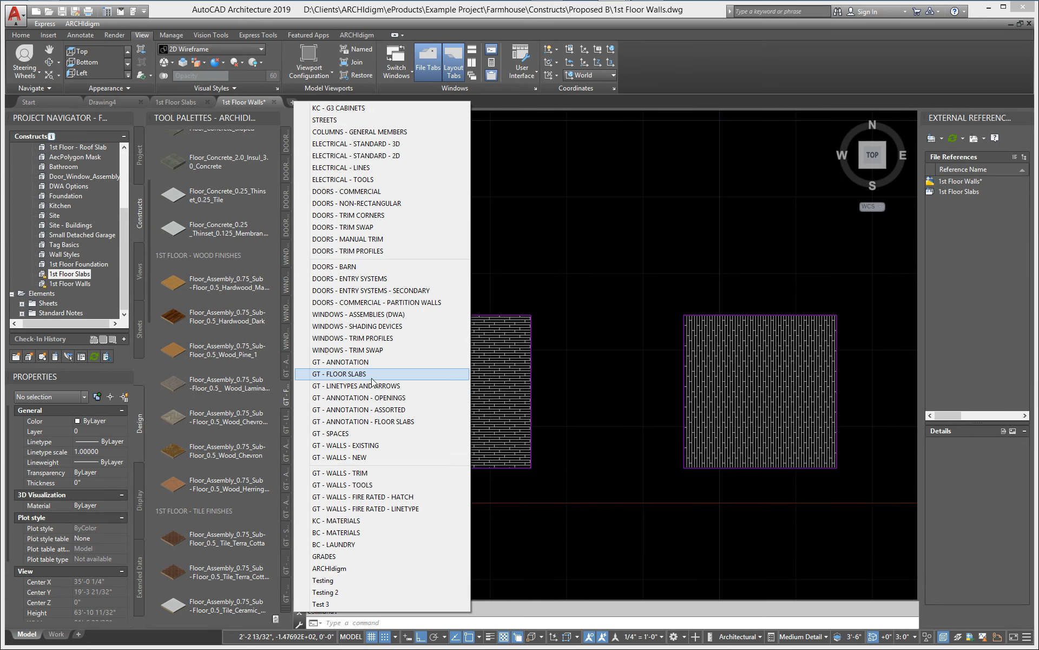
pyautogui.click(352, 458)
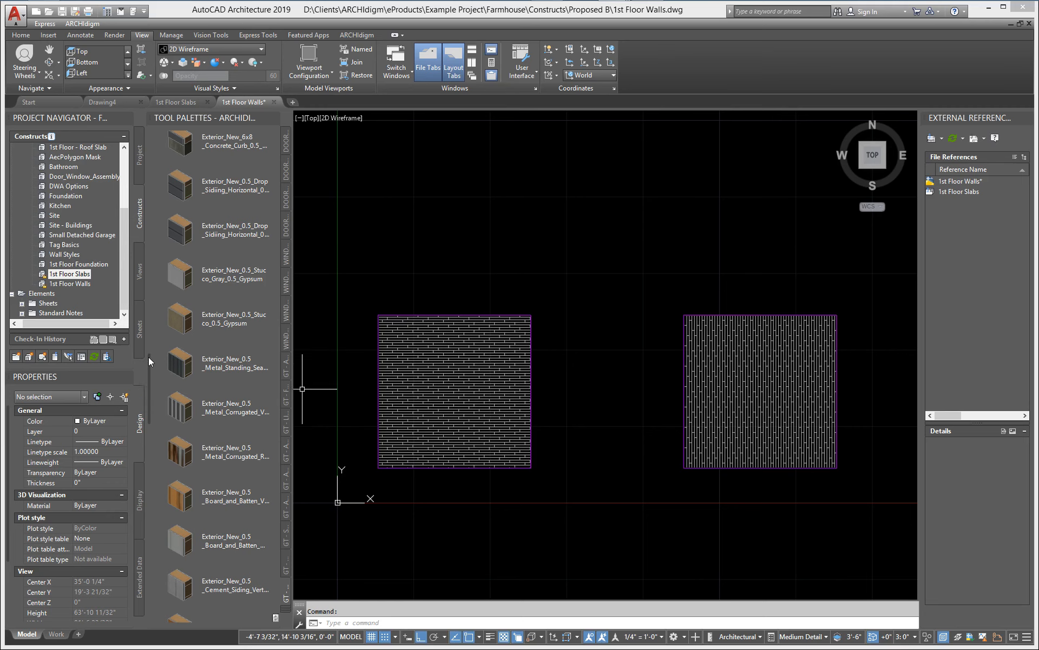
pyautogui.moveTo(148, 356); pyautogui.dragTo(149, 362)
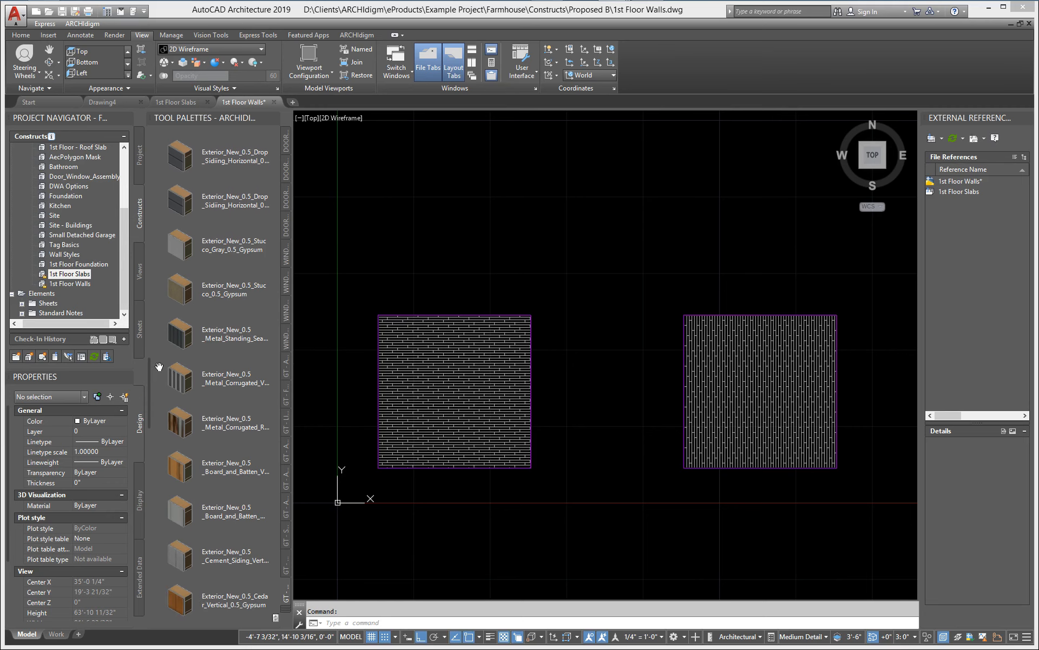
pyautogui.click(179, 340)
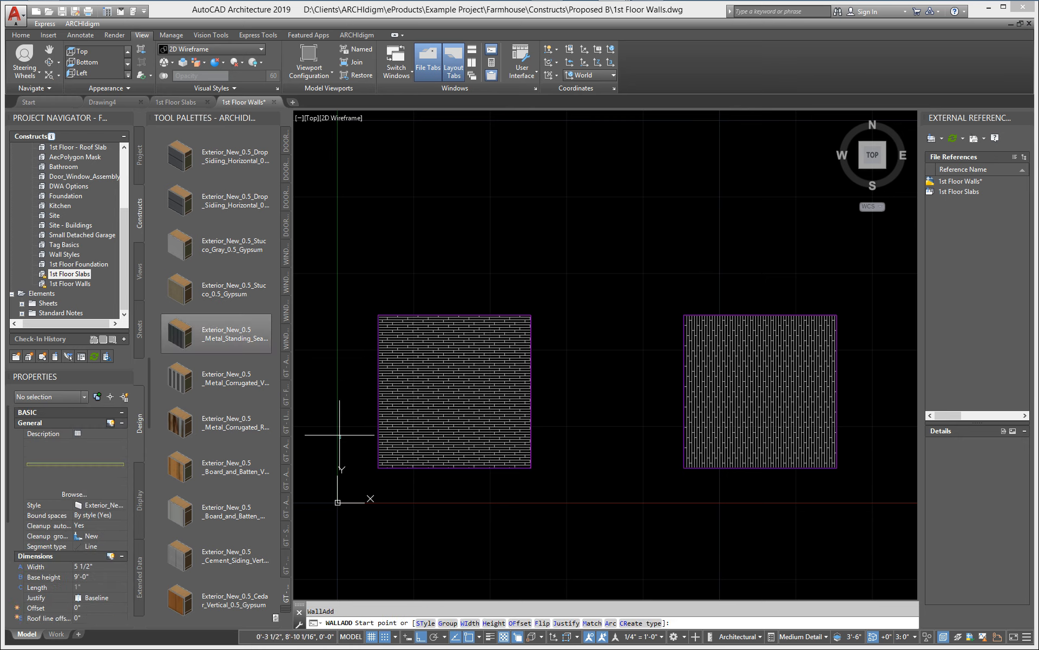
pyautogui.scroll(5, 358, 466)
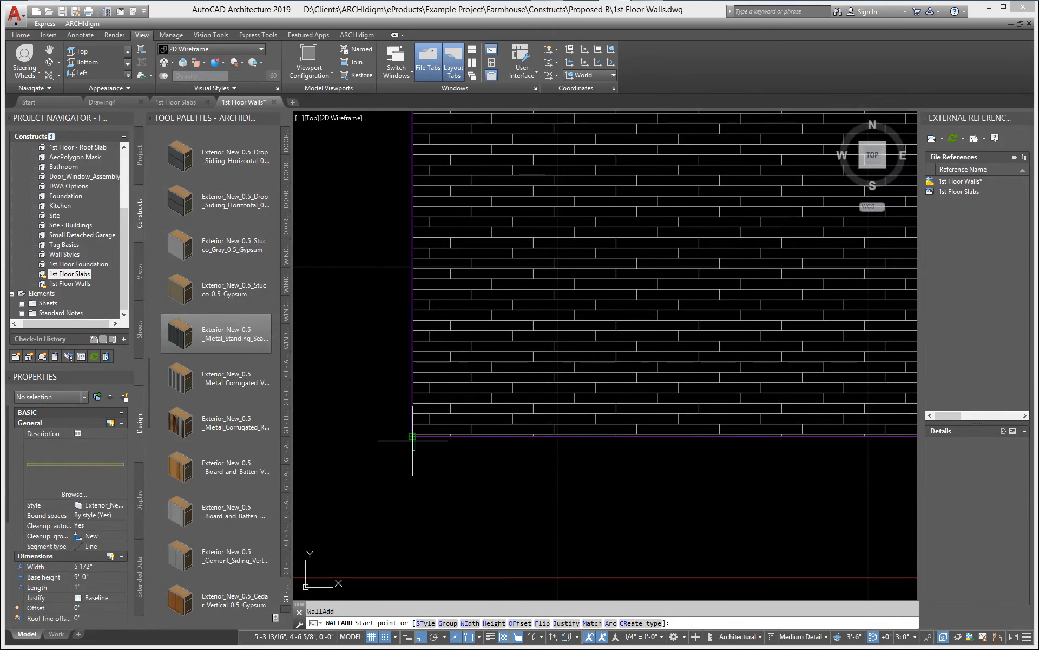
pyautogui.click(410, 442)
pyautogui.scroll(-6, 360, 411)
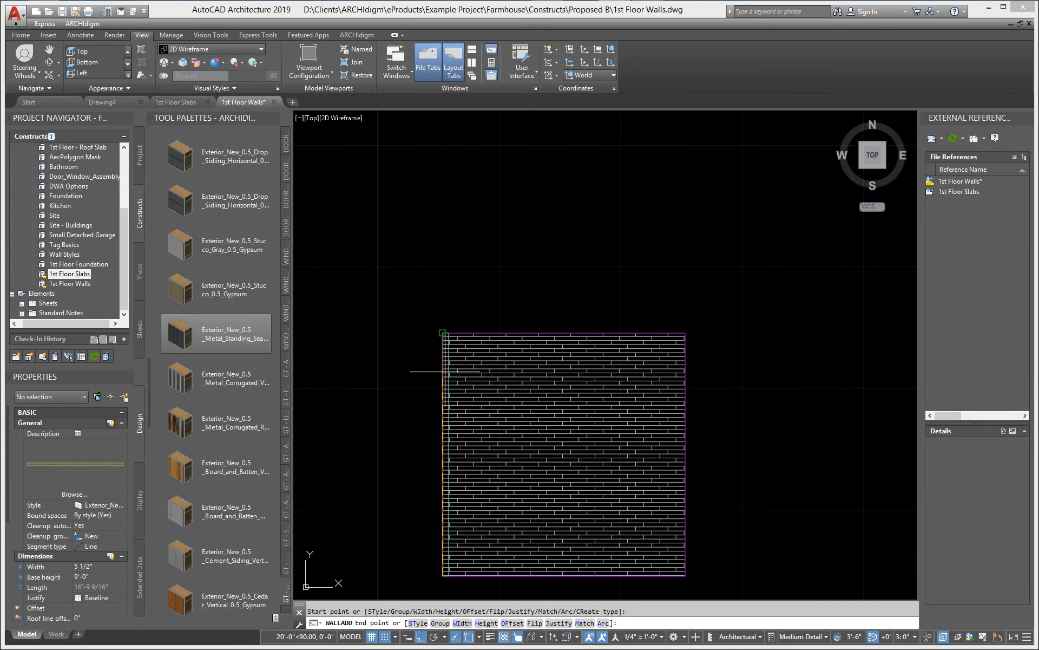
pyautogui.scroll(5, 449, 368)
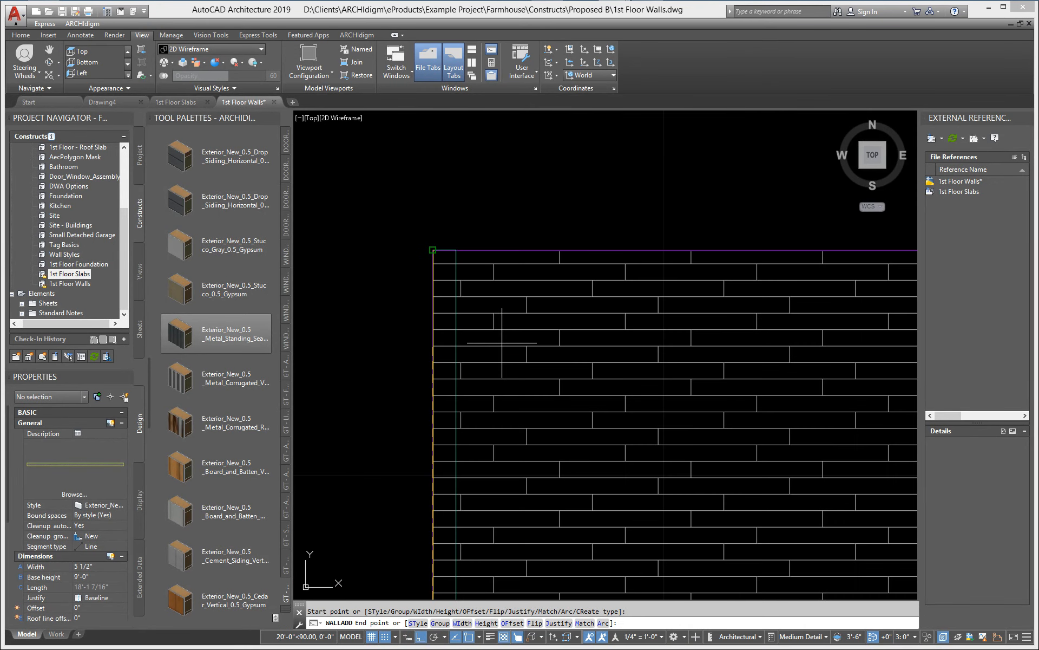
pyautogui.click(432, 248)
# - Continue the metal standing seam wall to the west slab's northeast corner and complete the enclosure with Ortho close
pyautogui.scroll(-5, 536, 260)
pyautogui.scroll(5, 755, 252)
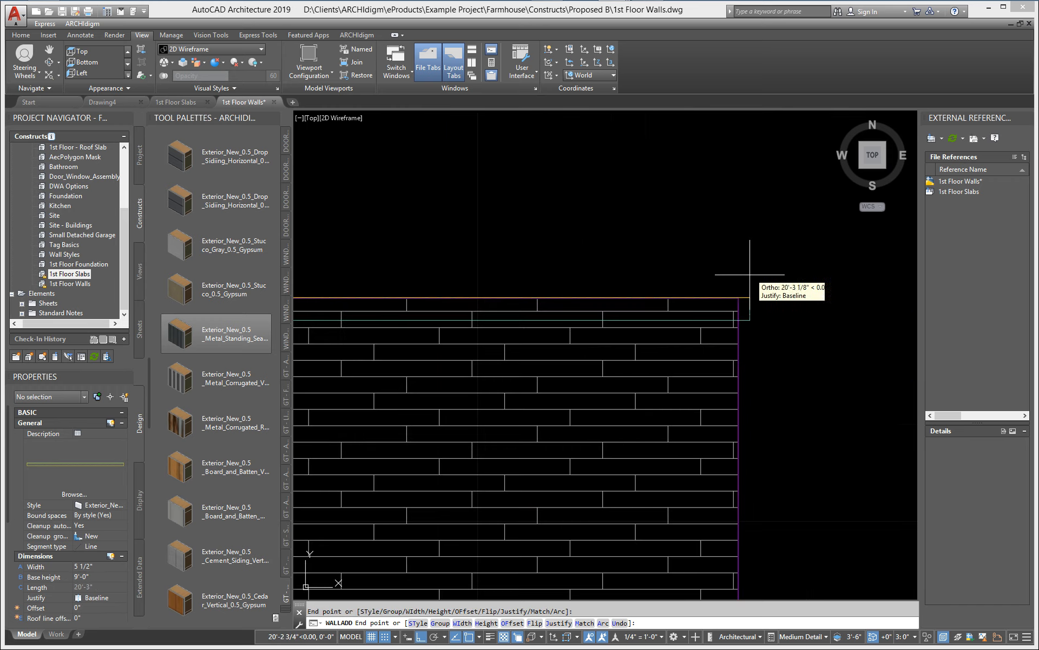
pyautogui.click(741, 331)
pyautogui.scroll(-5, 743, 346)
pyautogui.moveTo(755, 420); pyautogui.dragTo(694, 352, button='middle')
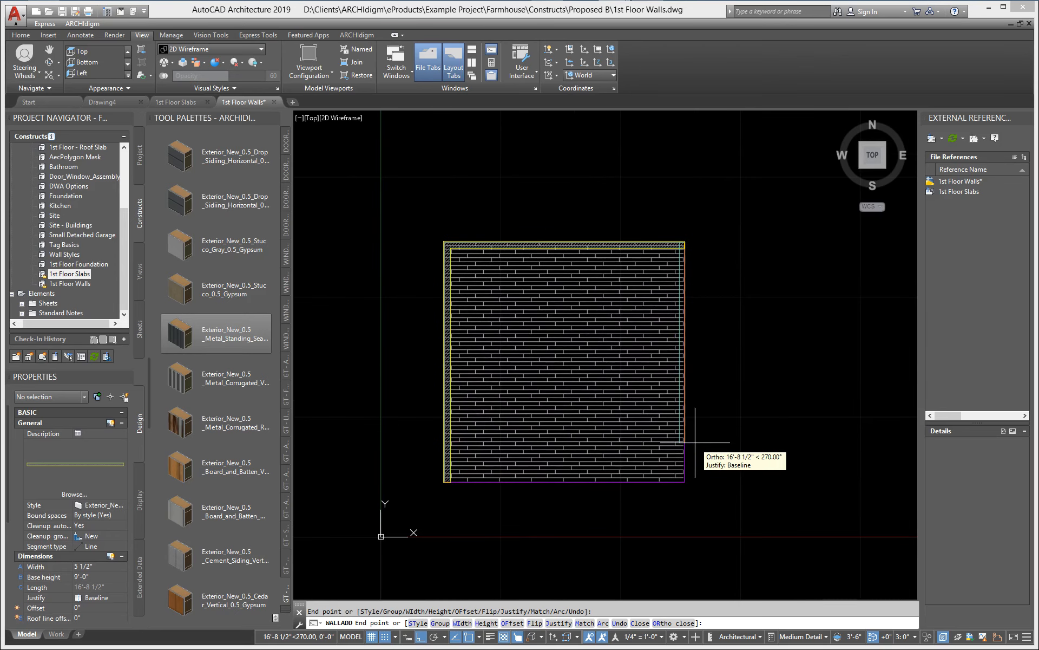
pyautogui.write('or')
pyautogui.press('Return')
pyautogui.click(728, 471)
pyautogui.press('Return')
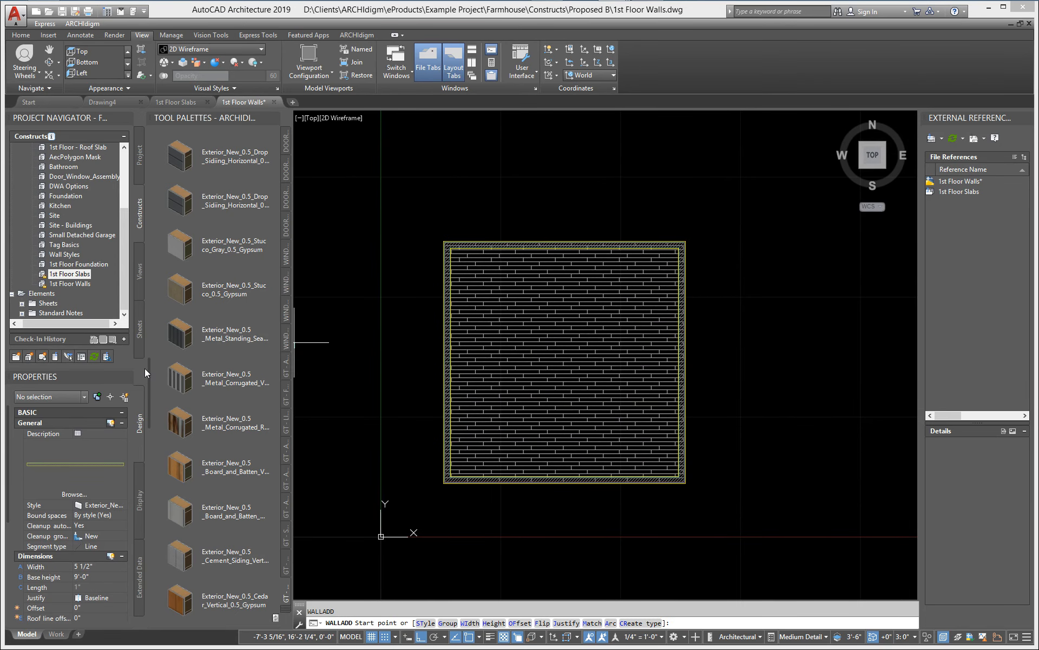
# - Start an Exterior_New_0.5_Drop_Siding_Horizontal wall on the east slab, running from its southwest corner to its northwest corner
pyautogui.moveTo(148, 368); pyautogui.dragTo(145, 334)
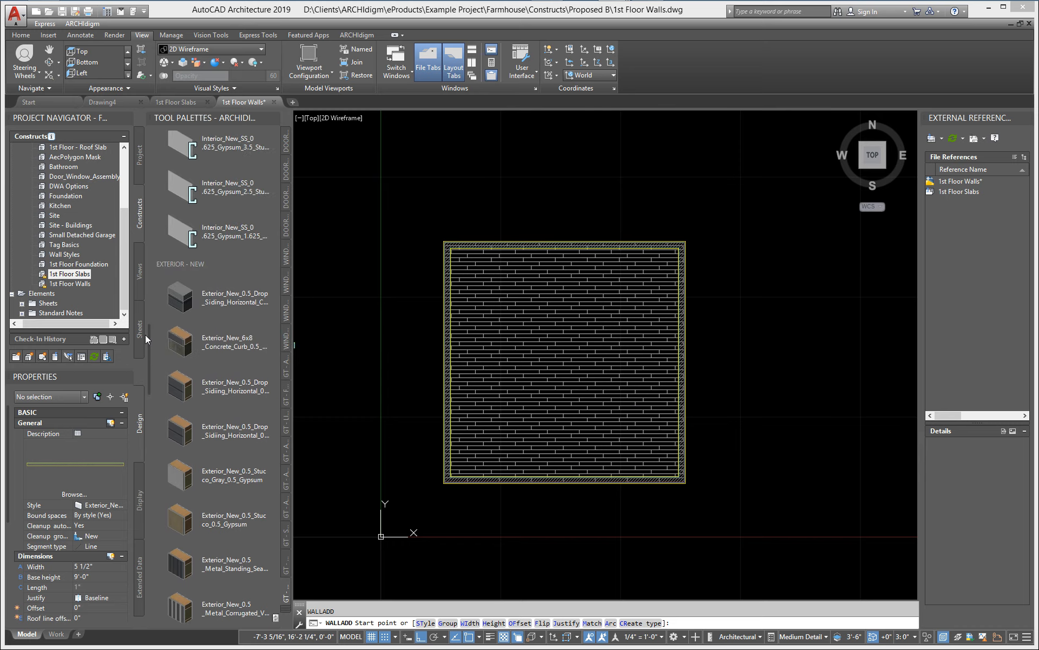
pyautogui.click(183, 390)
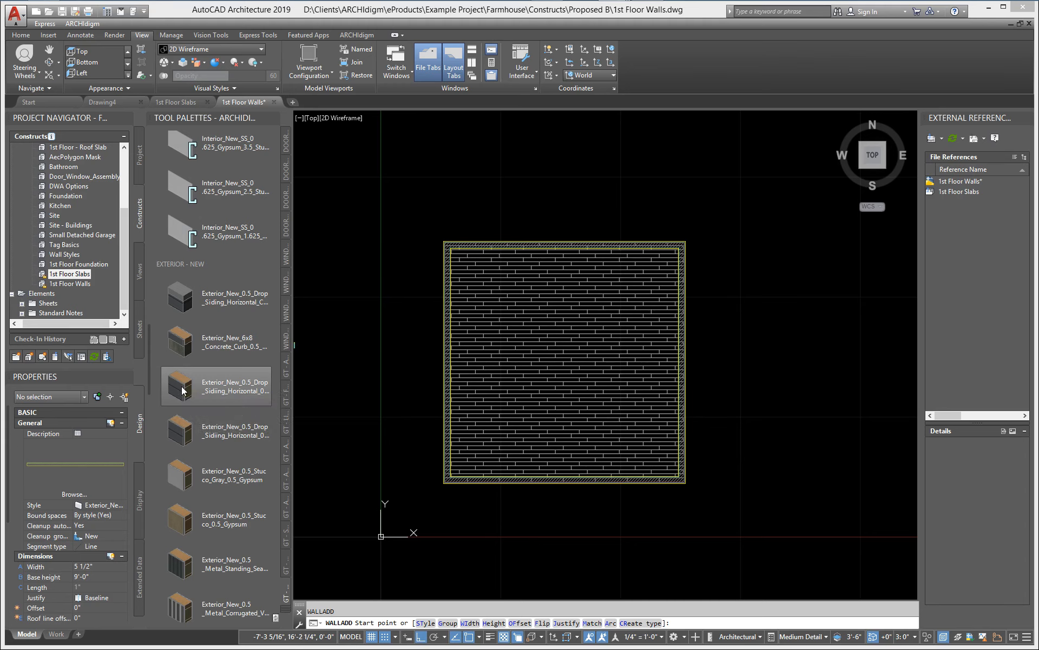
pyautogui.moveTo(798, 442); pyautogui.dragTo(346, 431, button='middle')
pyautogui.scroll(3, 471, 483)
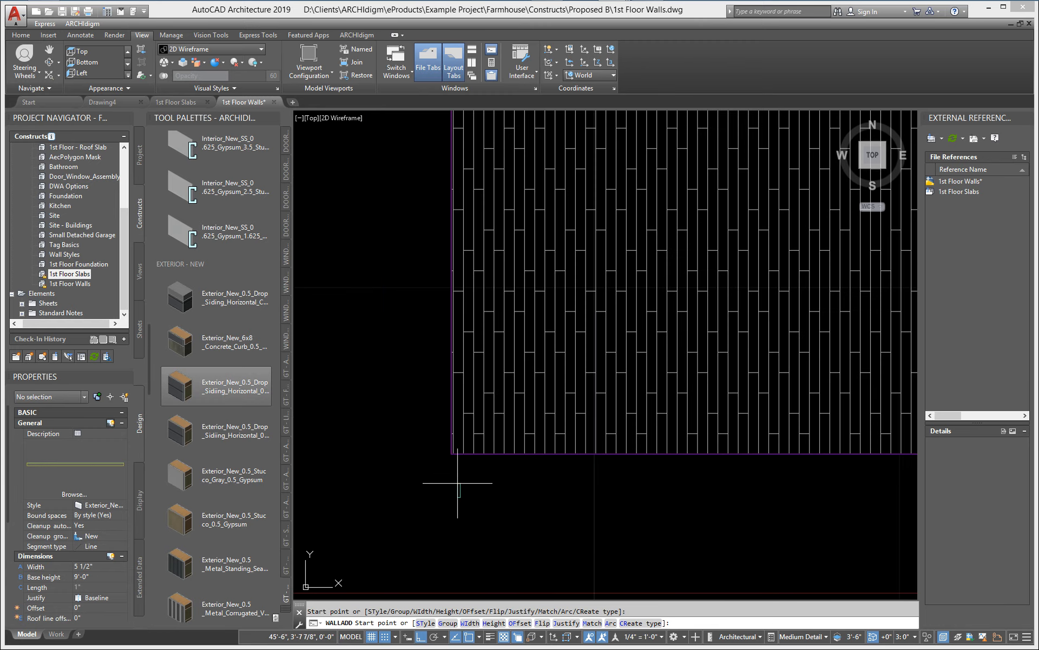
pyautogui.click(453, 454)
pyautogui.scroll(-3, 487, 463)
pyautogui.scroll(2, 470, 216)
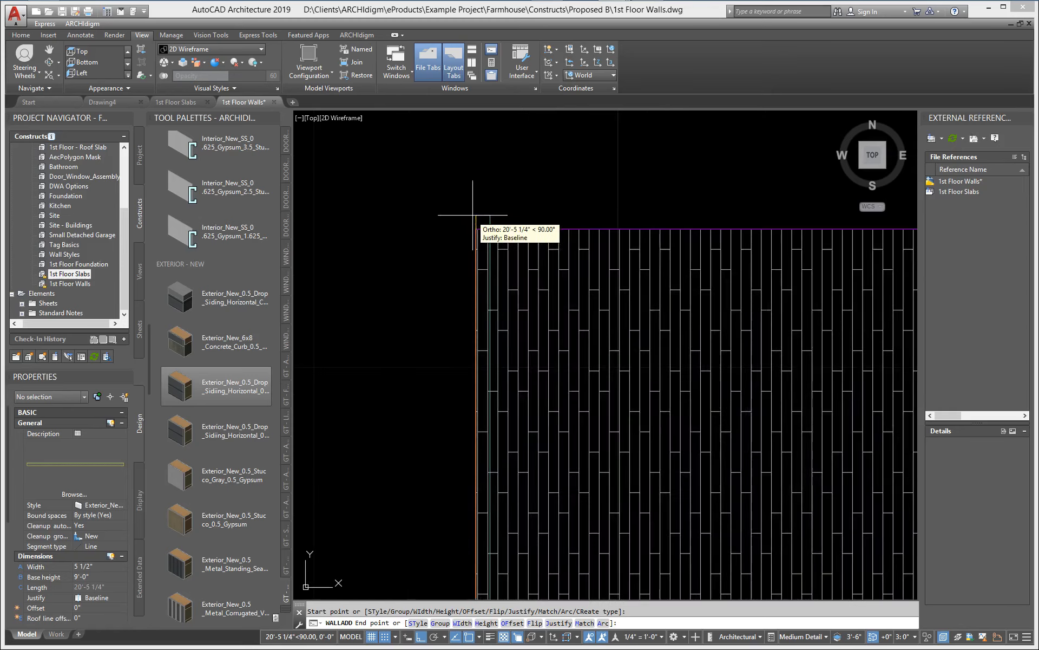
pyautogui.click(482, 227)
# - Continue the drop siding wall to the east slab's northeast corner, complete the enclosure with Ortho close, and end the wall command
pyautogui.moveTo(754, 226); pyautogui.dragTo(454, 223, button='middle')
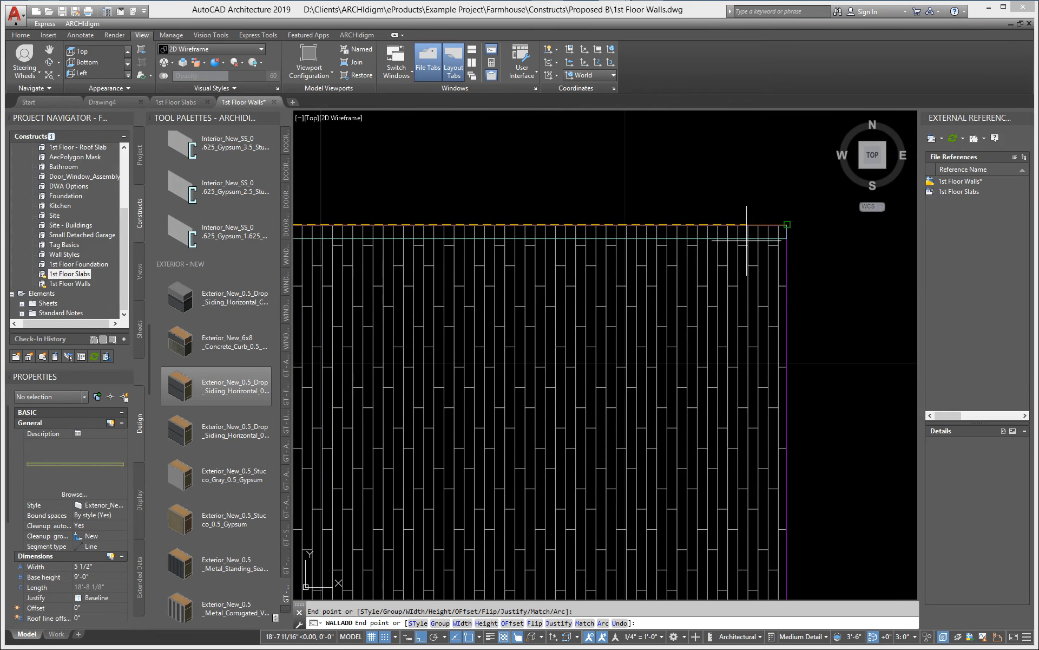
pyautogui.click(788, 225)
pyautogui.scroll(-4, 817, 383)
pyautogui.scroll(-2, 817, 460)
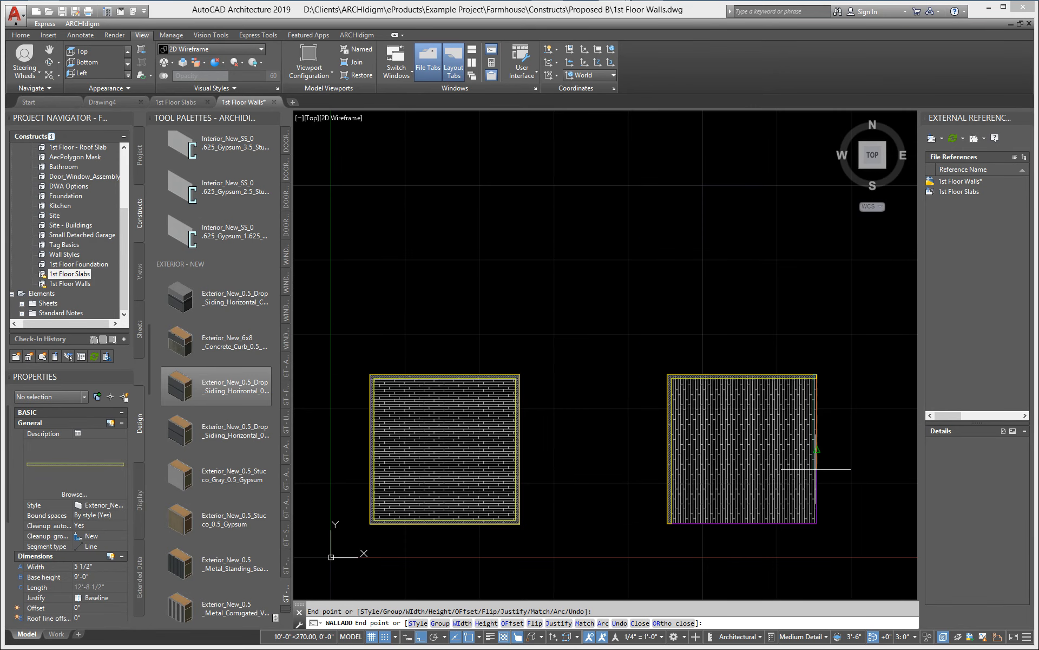
pyautogui.press('Return')
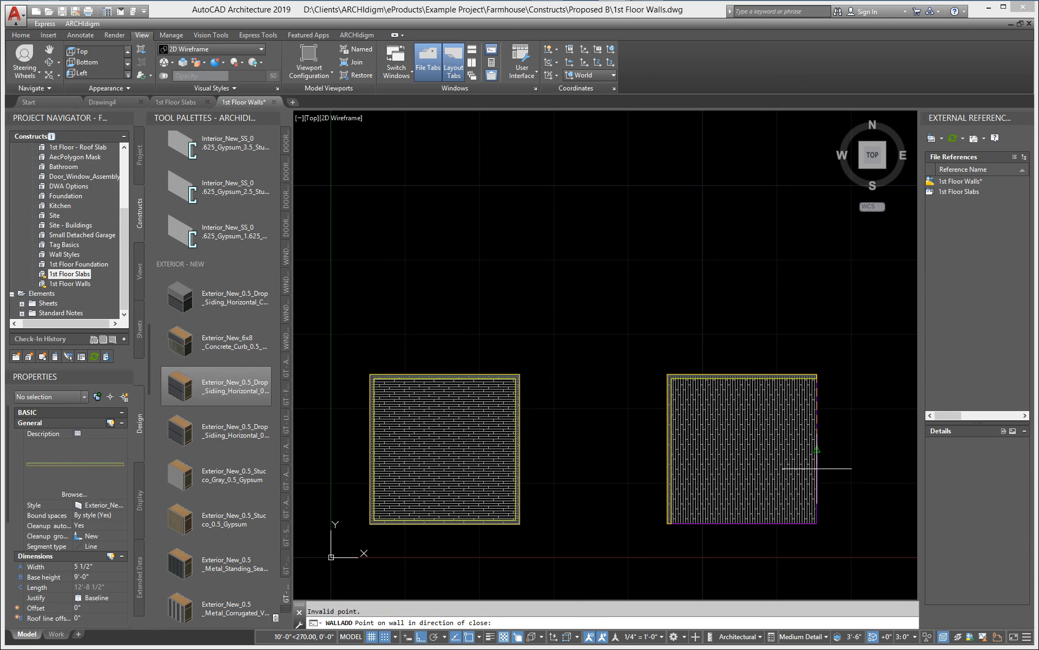
pyautogui.click(820, 549)
pyautogui.press('Escape')
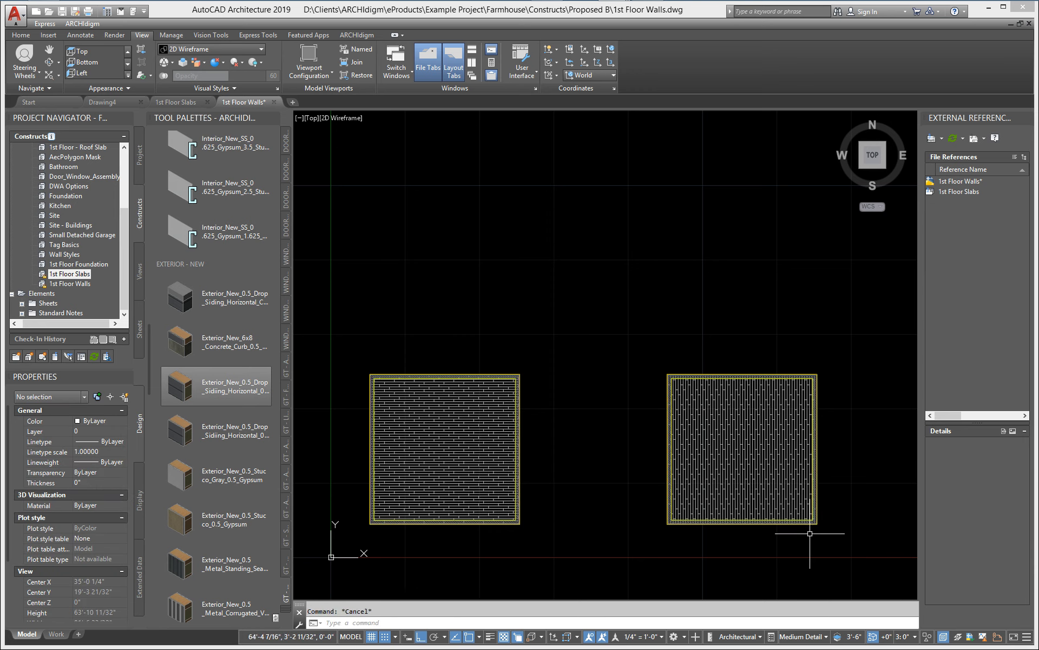
# - Place an Elevation - One callout from the GT - ANNOTATION tools south of and between the two buildings, directed north
pyautogui.scroll(-3, 530, 476)
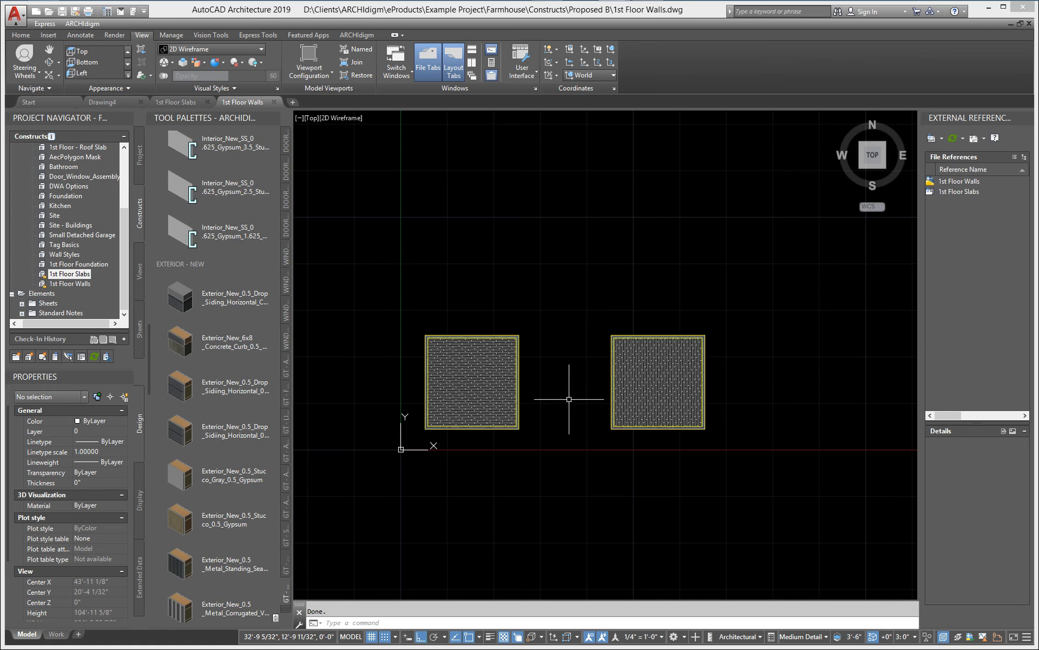
pyautogui.moveTo(585, 421); pyautogui.dragTo(591, 402, button='middle')
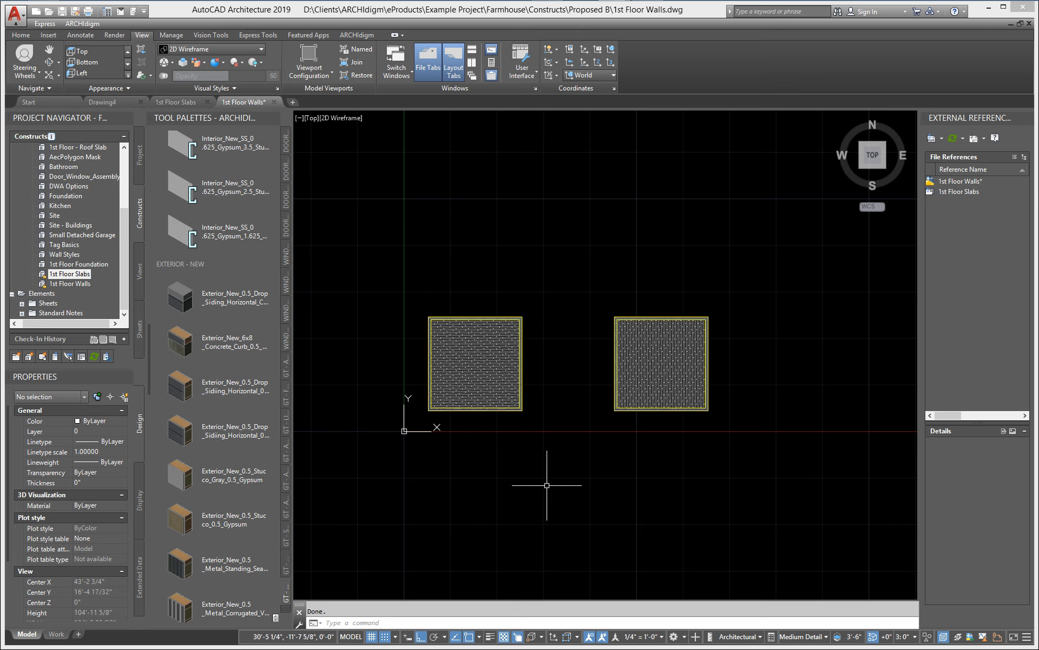
pyautogui.click(286, 614)
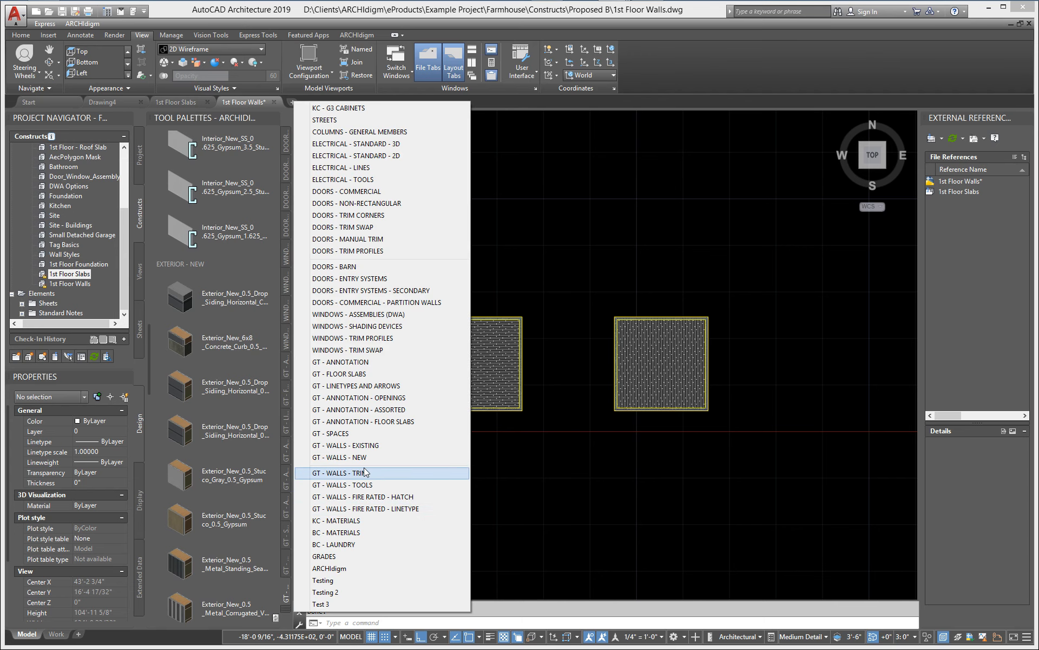
pyautogui.click(354, 366)
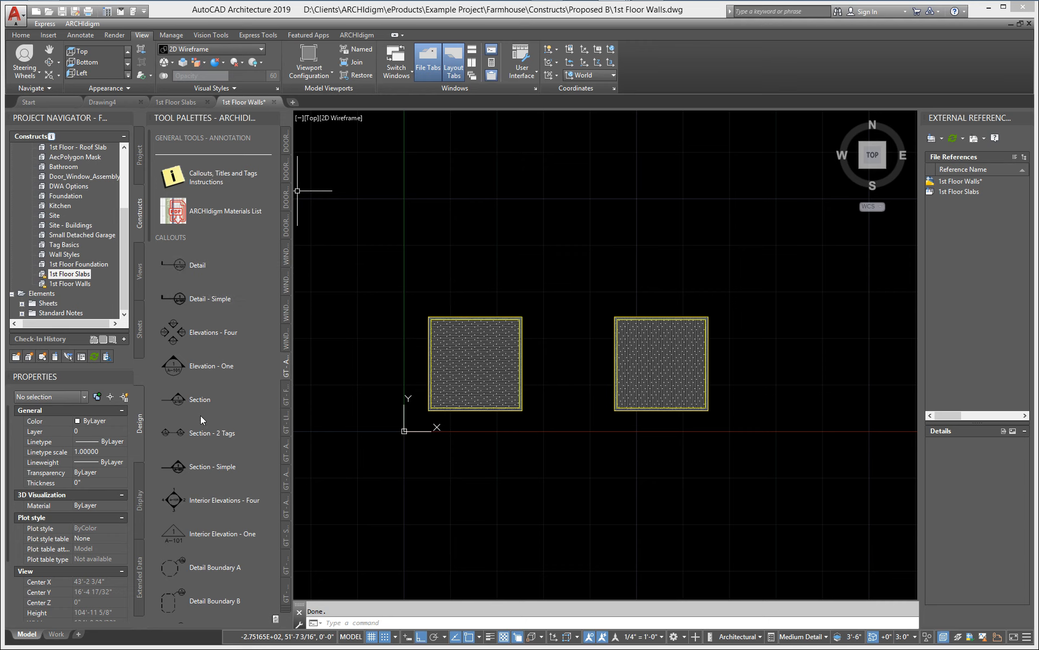
pyautogui.click(170, 367)
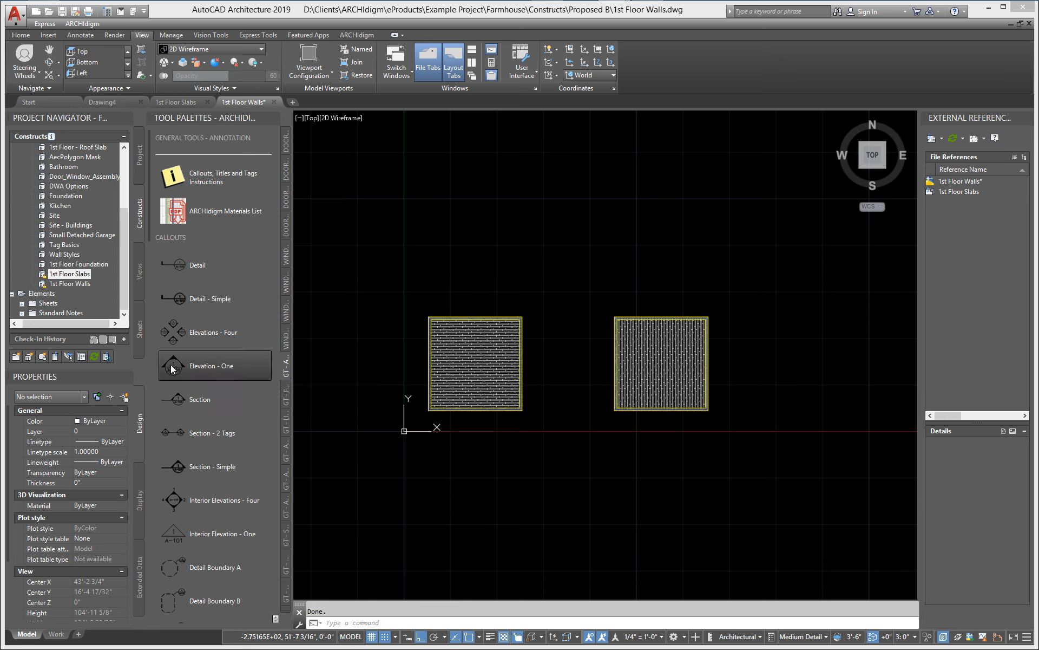
pyautogui.click(573, 512)
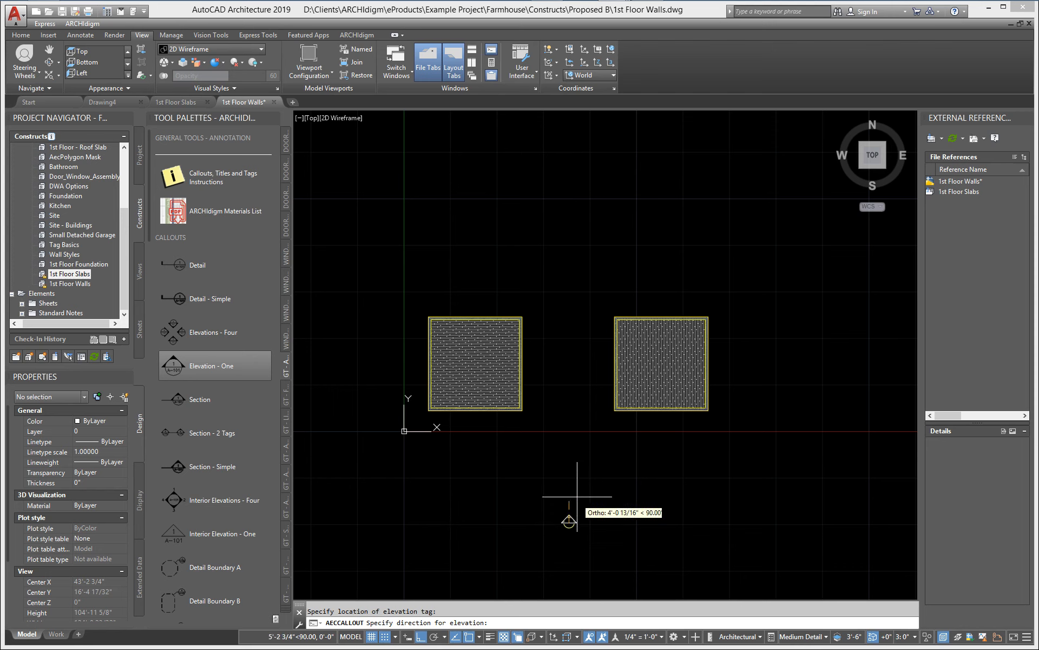
pyautogui.click(572, 493)
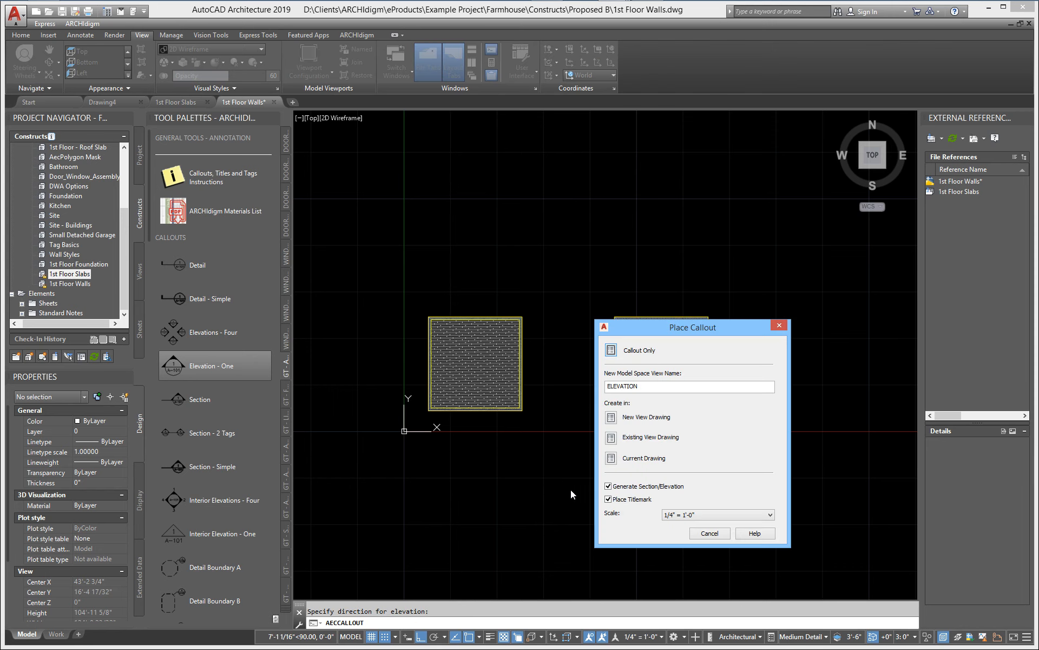
# - Generate the elevation in the current drawing from a region enclosing both buildings, and insert the 2D result east of the plan
pyautogui.click(610, 458)
pyautogui.click(376, 450)
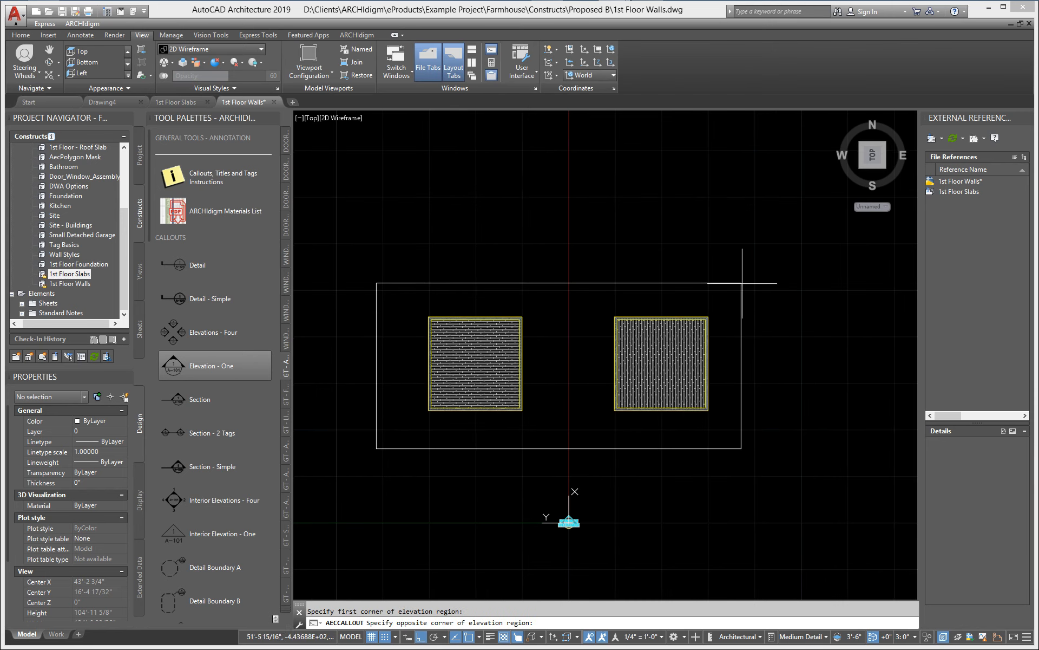
pyautogui.click(762, 306)
pyautogui.scroll(-4, 779, 417)
pyautogui.moveTo(796, 420); pyautogui.dragTo(584, 402, button='middle')
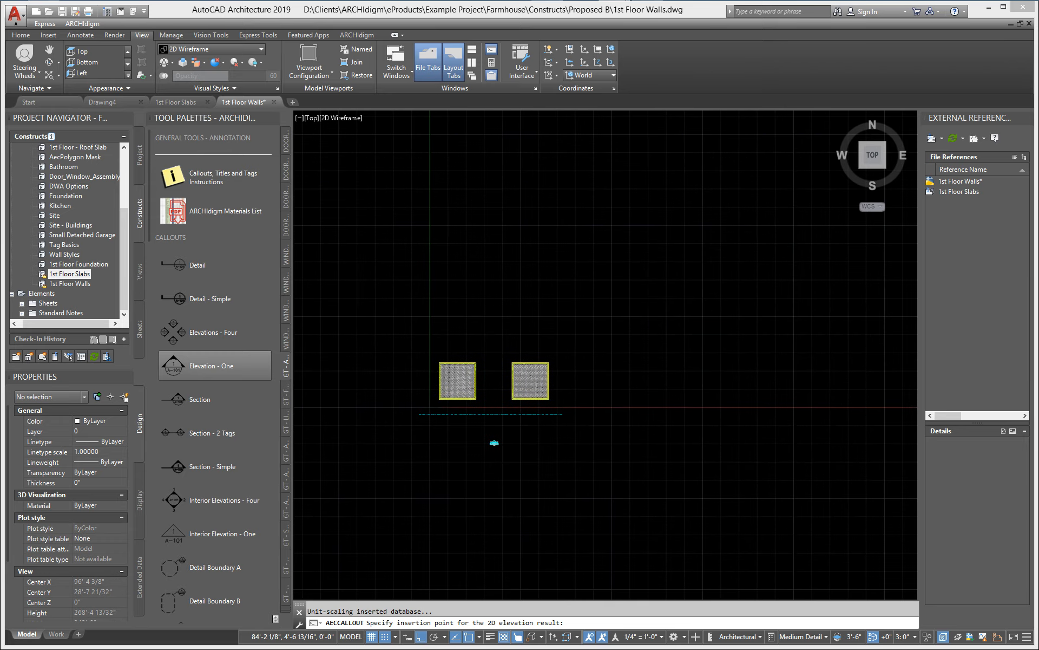
pyautogui.scroll(2, 585, 400)
pyautogui.click(646, 346)
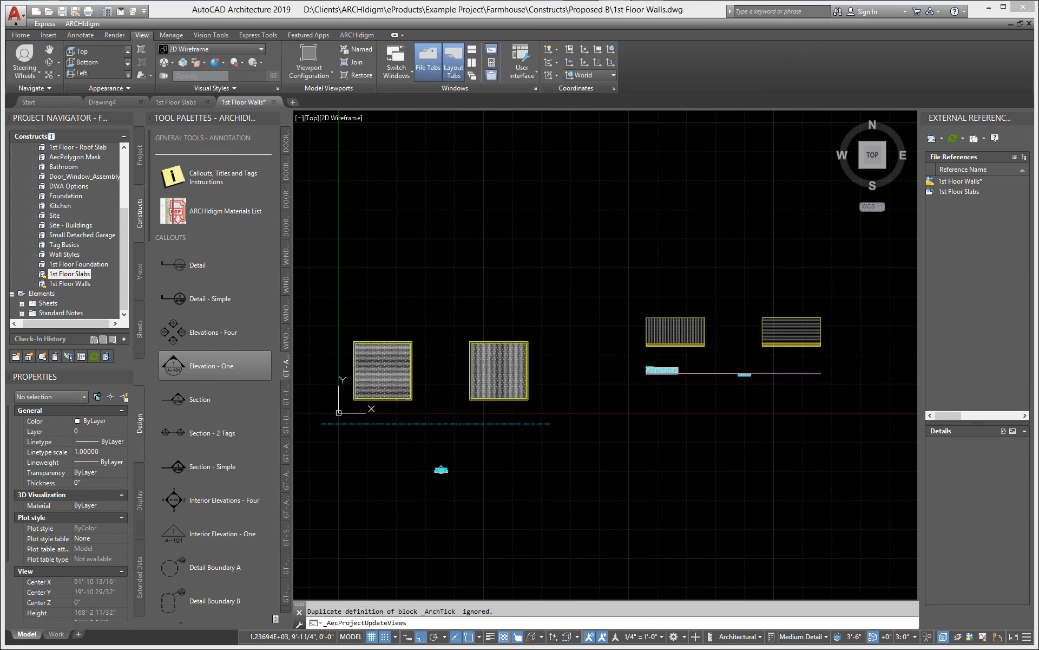
# - Examine both building elevations, particularly how the base of the walls lines up with the floor slabs
pyautogui.scroll(3, 693, 317)
pyautogui.moveTo(663, 412); pyautogui.dragTo(466, 407, button='middle')
pyautogui.moveTo(818, 387); pyautogui.dragTo(907, 400, button='middle')
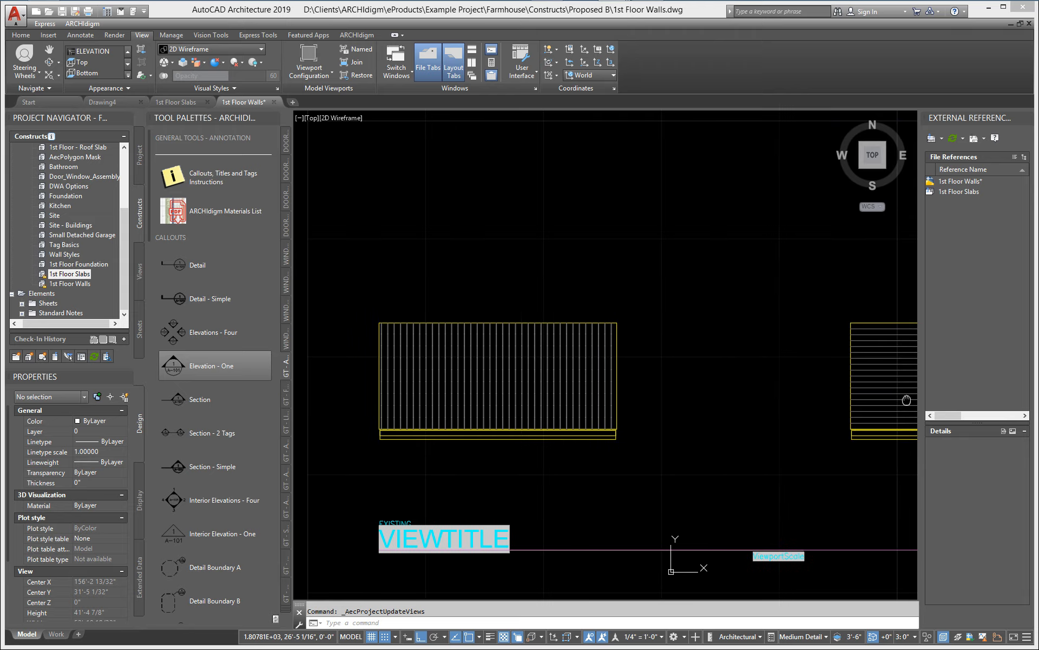
pyautogui.scroll(4, 360, 449)
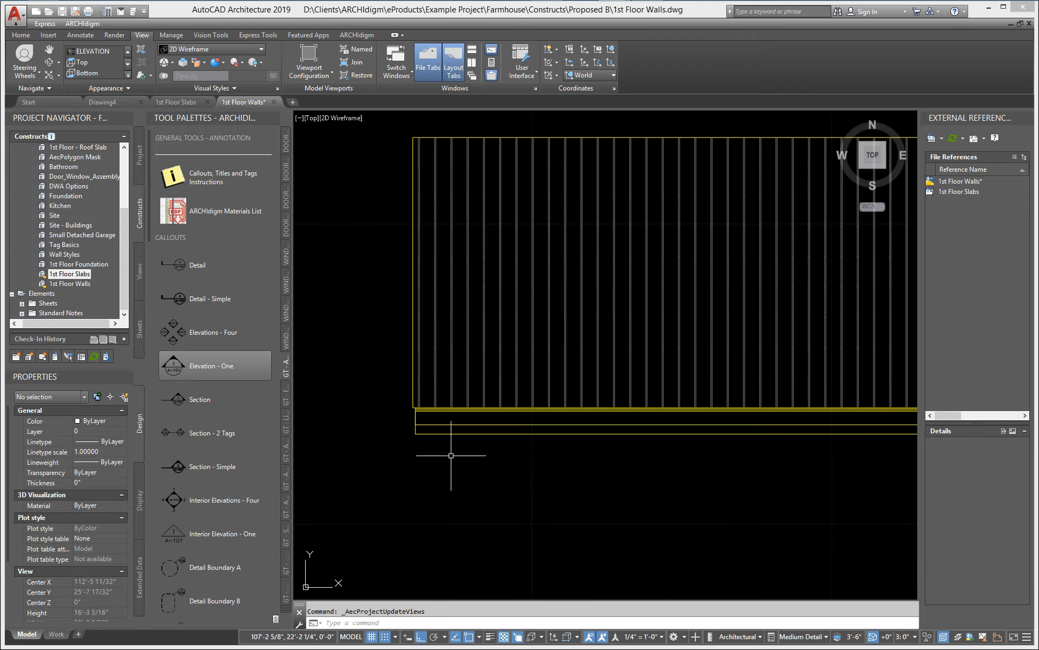
pyautogui.scroll(-5, 484, 444)
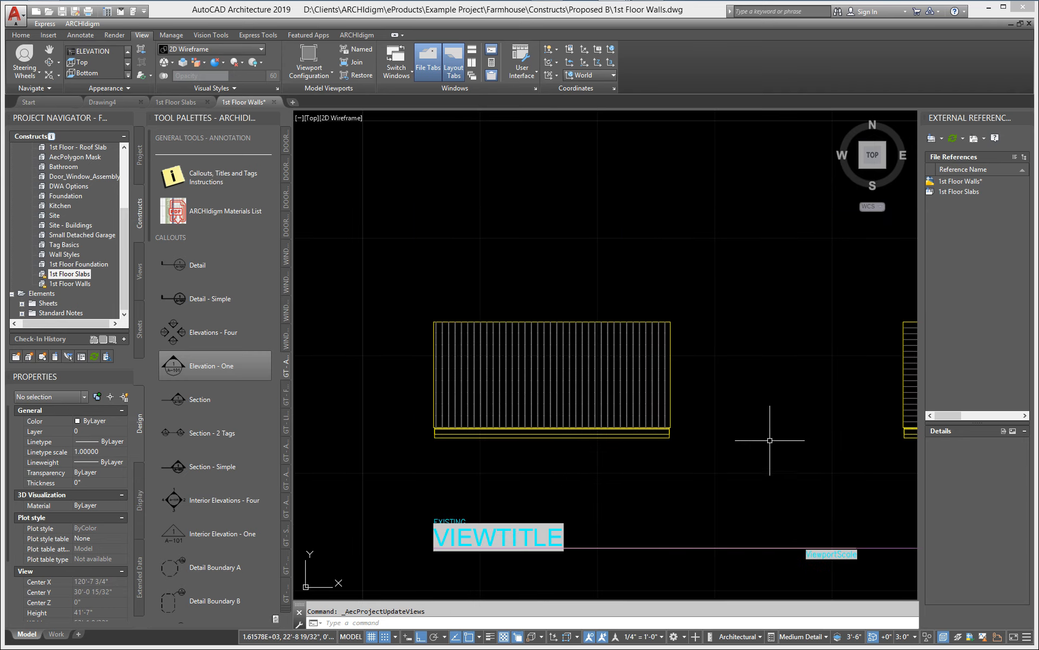
pyautogui.moveTo(878, 441); pyautogui.dragTo(510, 425, button='middle')
pyautogui.scroll(4, 538, 422)
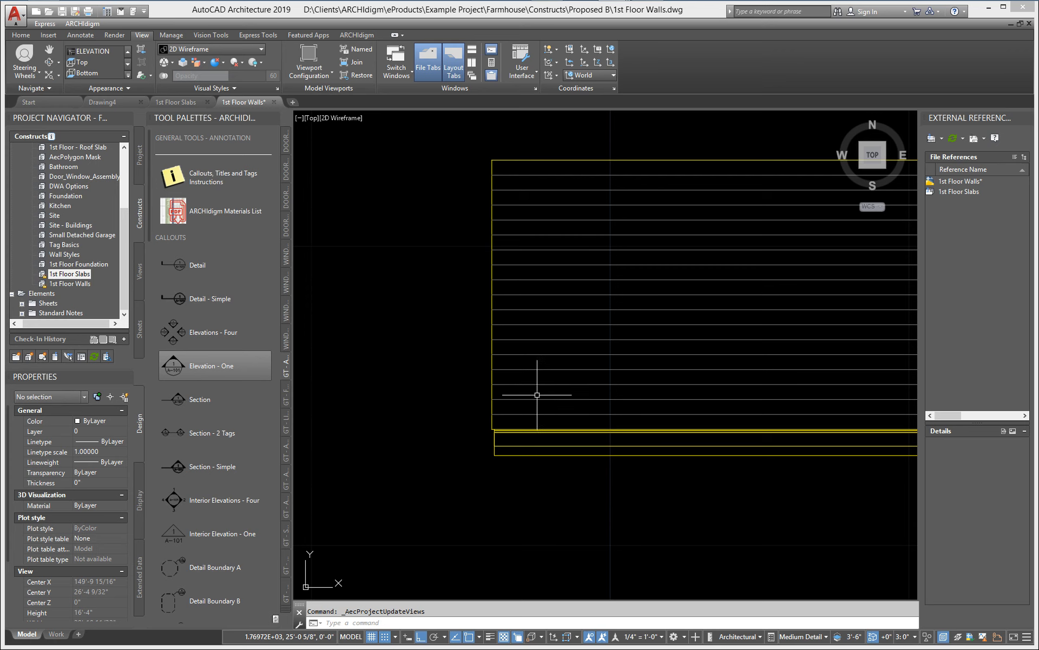
pyautogui.scroll(-4, 550, 441)
pyautogui.moveTo(498, 446); pyautogui.dragTo(717, 427, button='middle')
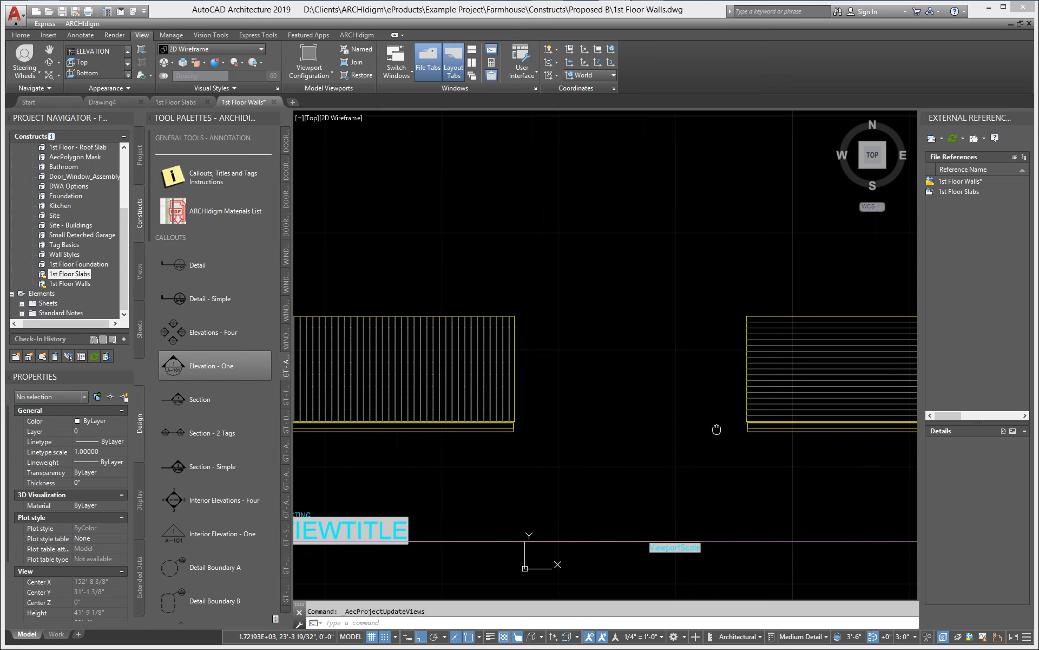
pyautogui.moveTo(575, 432); pyautogui.dragTo(696, 431, button='middle')
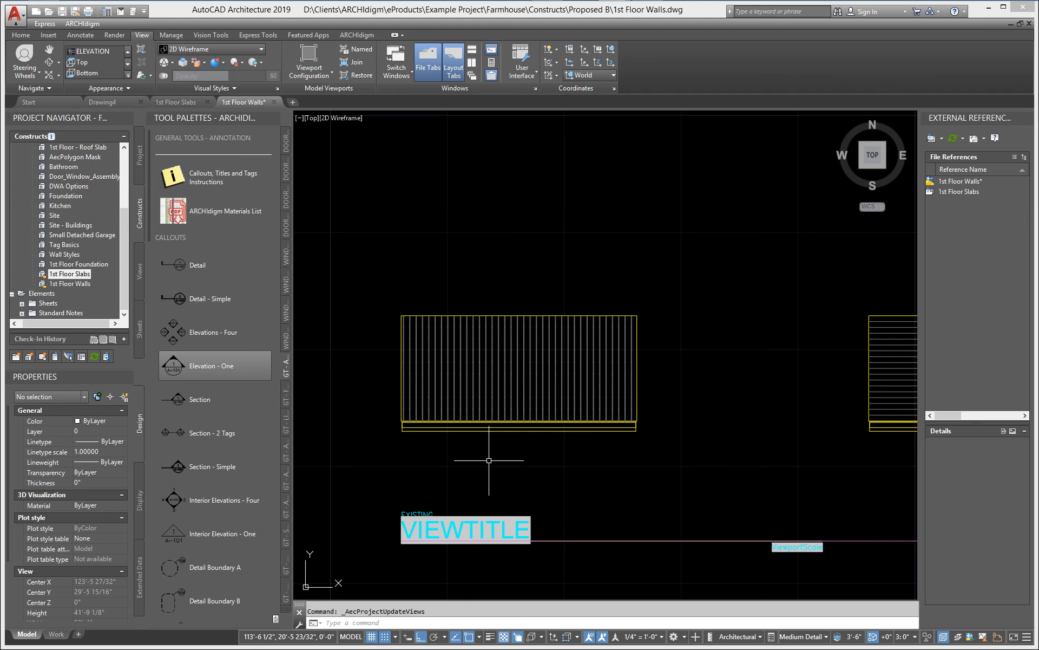
pyautogui.scroll(-4, 413, 458)
pyautogui.moveTo(445, 432); pyautogui.dragTo(507, 414, button='middle')
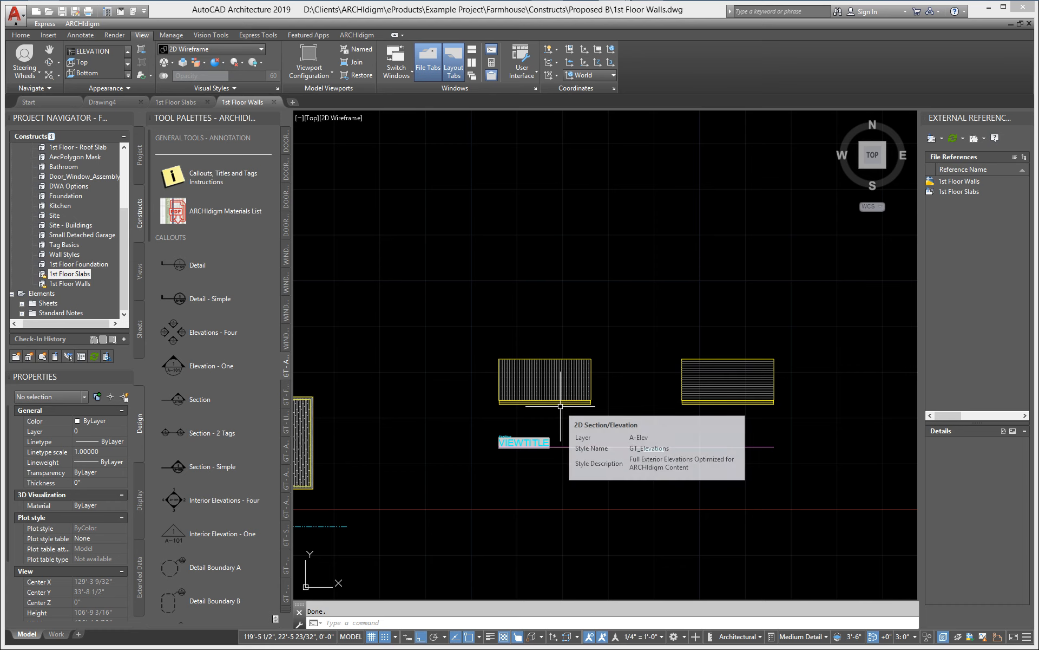
# - Switch to the 1st Floor Slabs drawing and unload its 1st Floor Foundation reference
pyautogui.click(184, 103)
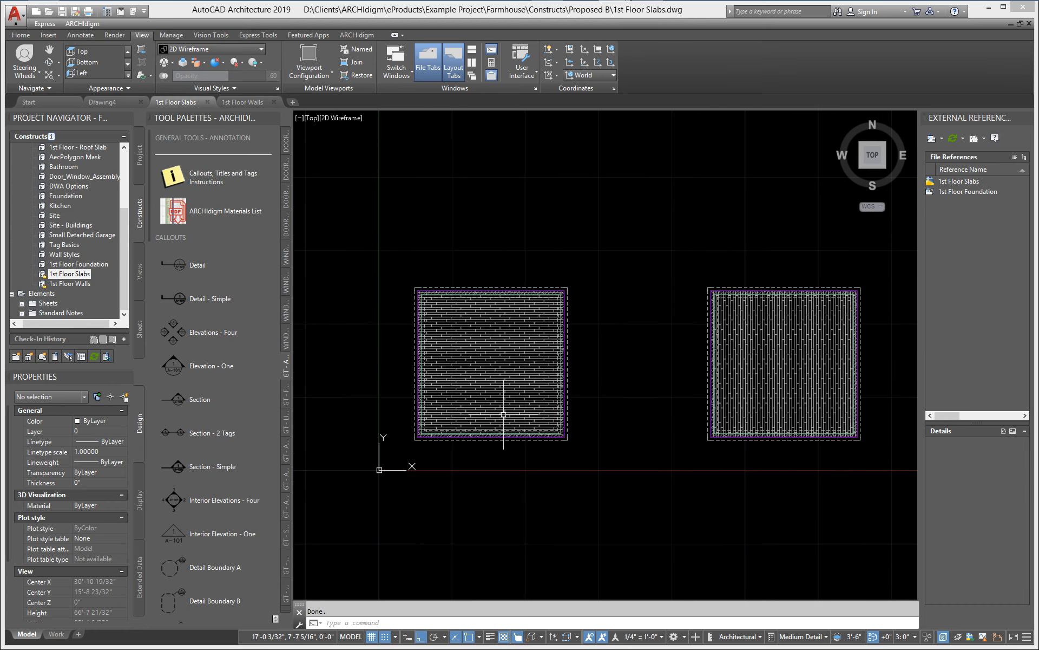
pyautogui.moveTo(504, 414)
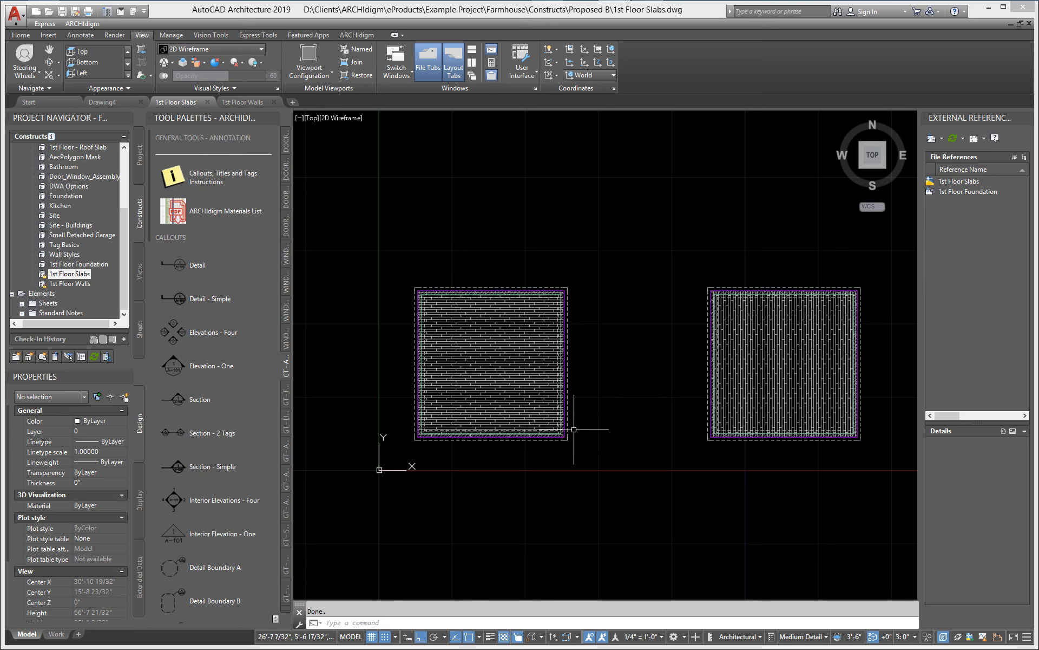
pyautogui.rightClick(937, 193)
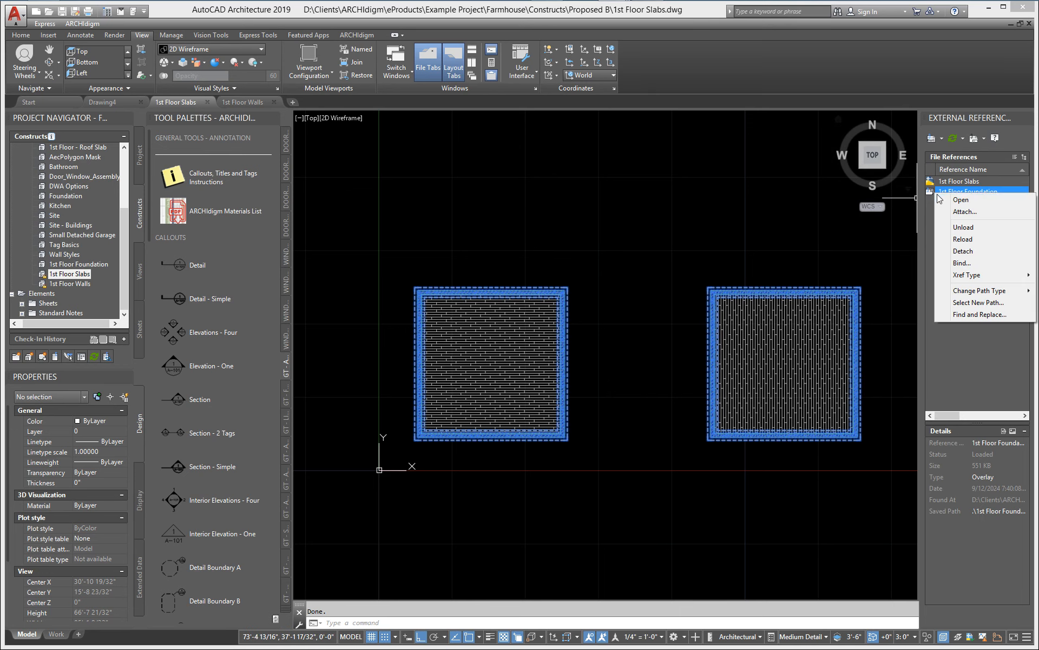
pyautogui.click(964, 227)
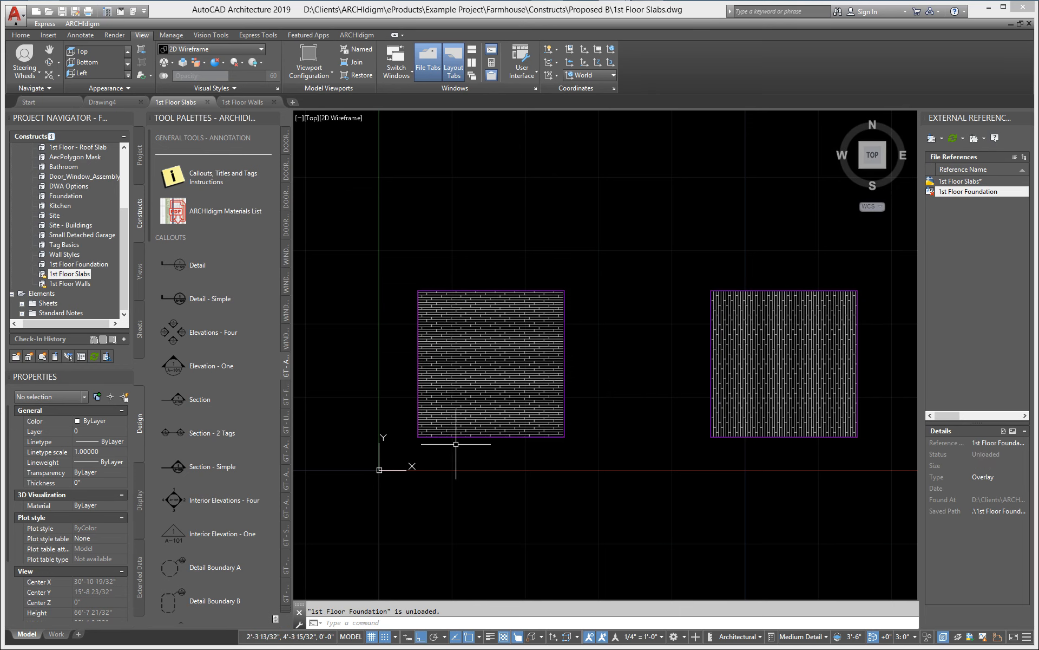
# - Show both floor slabs in a tilted 3D view from the southeast with the Conceptual visual style
pyautogui.keyDown('shift'); pyautogui.moveTo(480, 449); pyautogui.dragTo(437, 394, button='middle'); pyautogui.keyUp('shift')
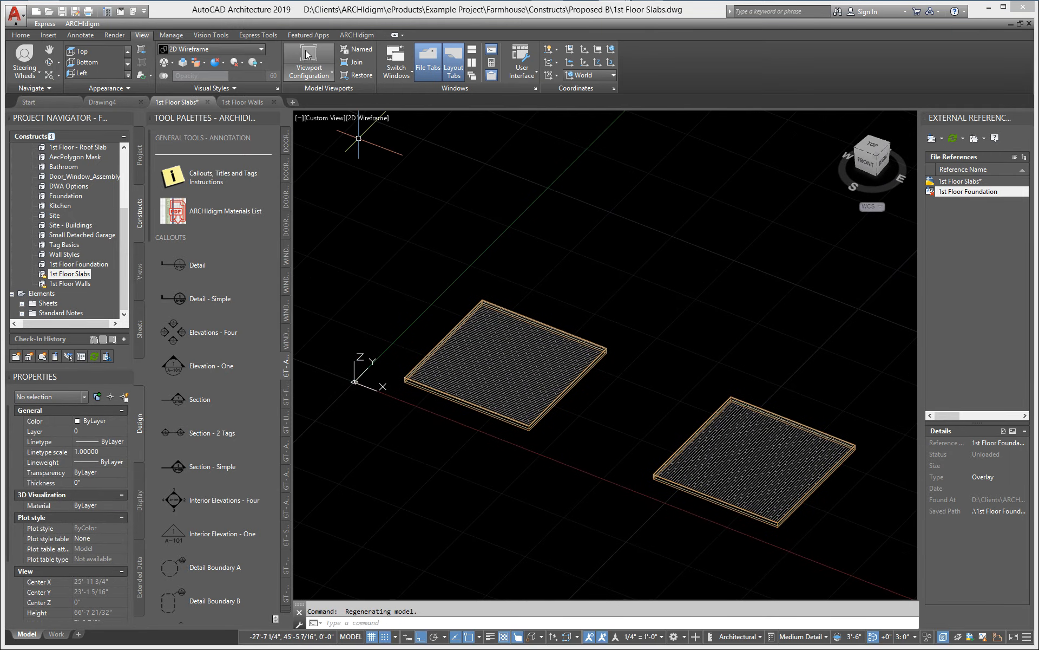
pyautogui.click(220, 52)
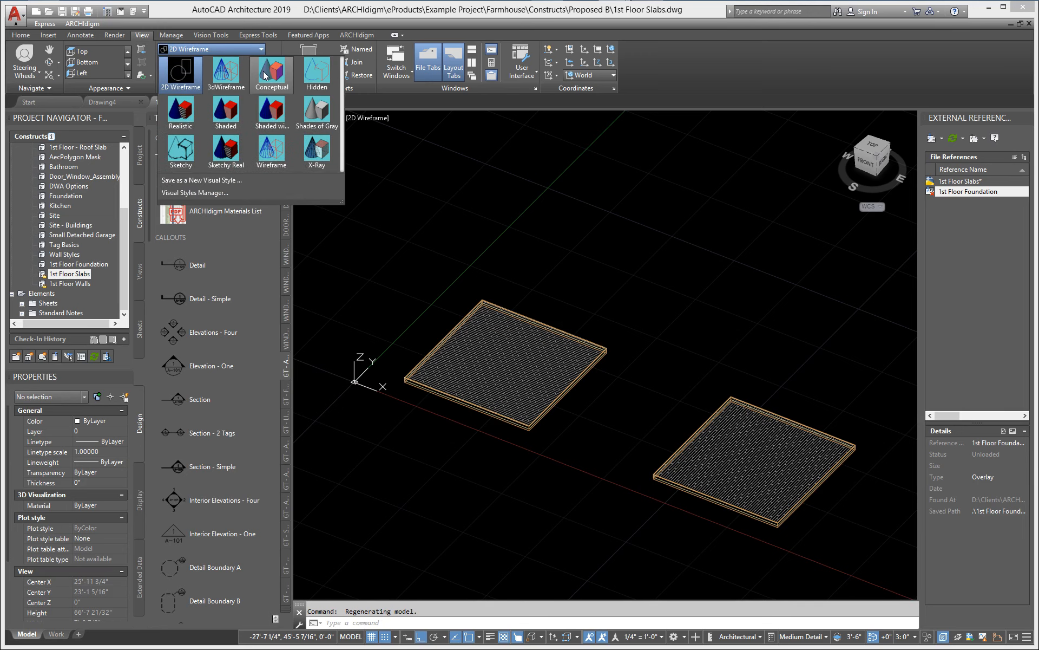
pyautogui.click(222, 68)
# - Examine the exposed material layers along the west slab's edge at its southwest corner
pyautogui.scroll(7, 416, 379)
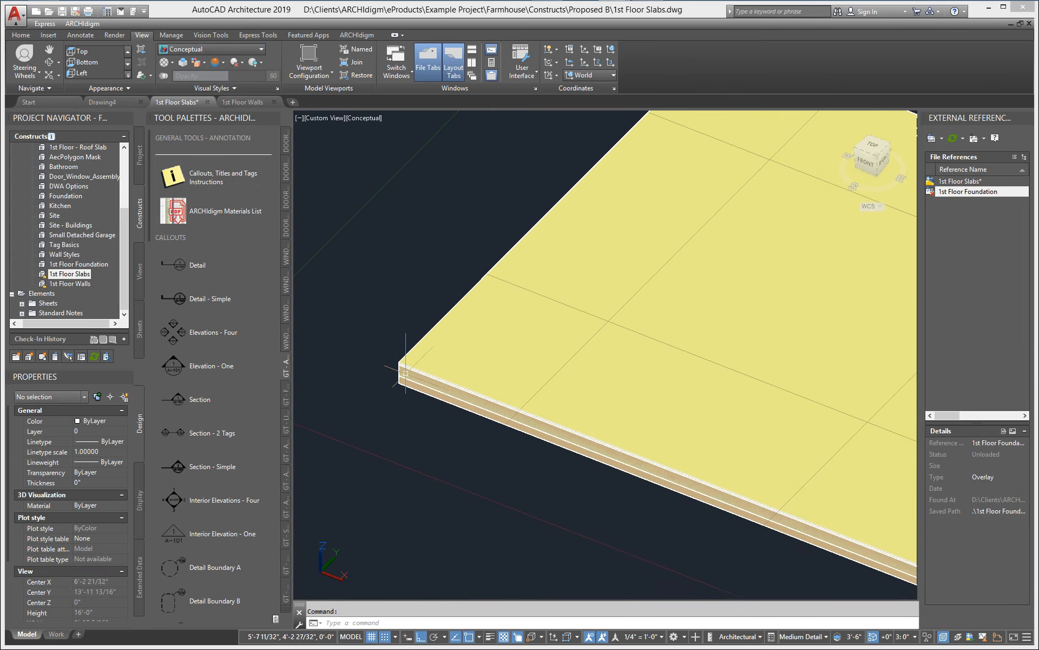
pyautogui.scroll(3, 421, 372)
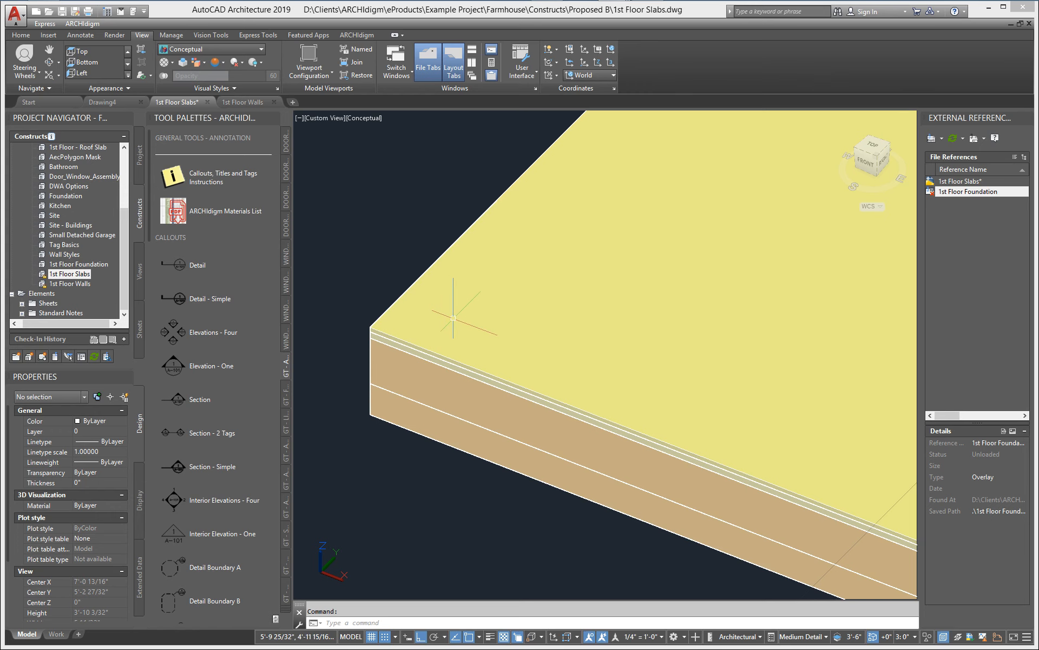
pyautogui.scroll(2, 429, 367)
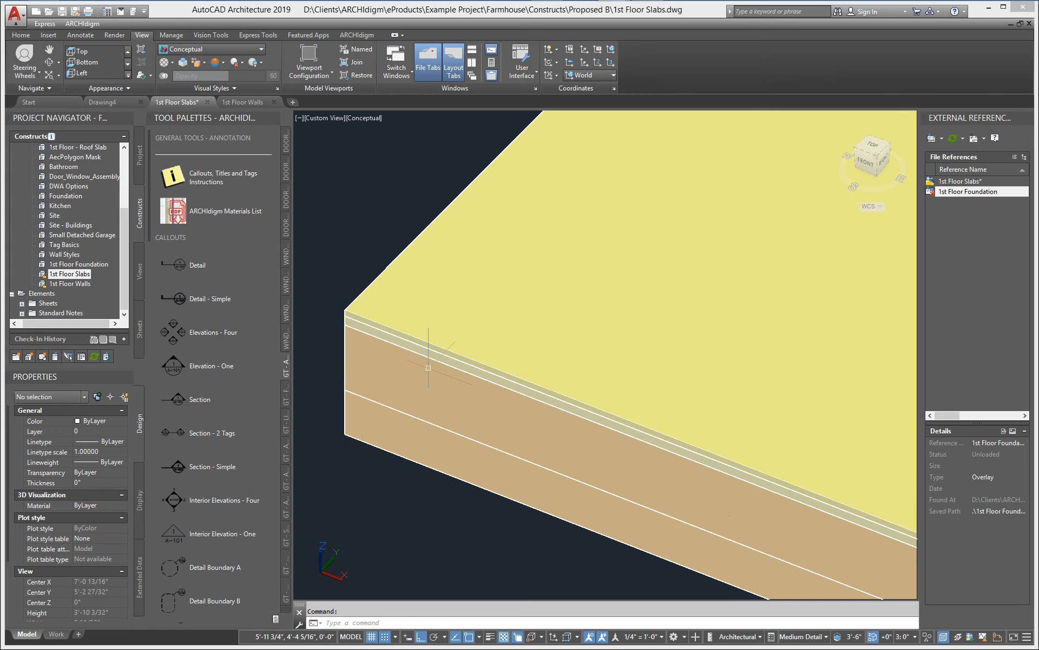
pyautogui.moveTo(433, 358); pyautogui.dragTo(483, 237, button='middle')
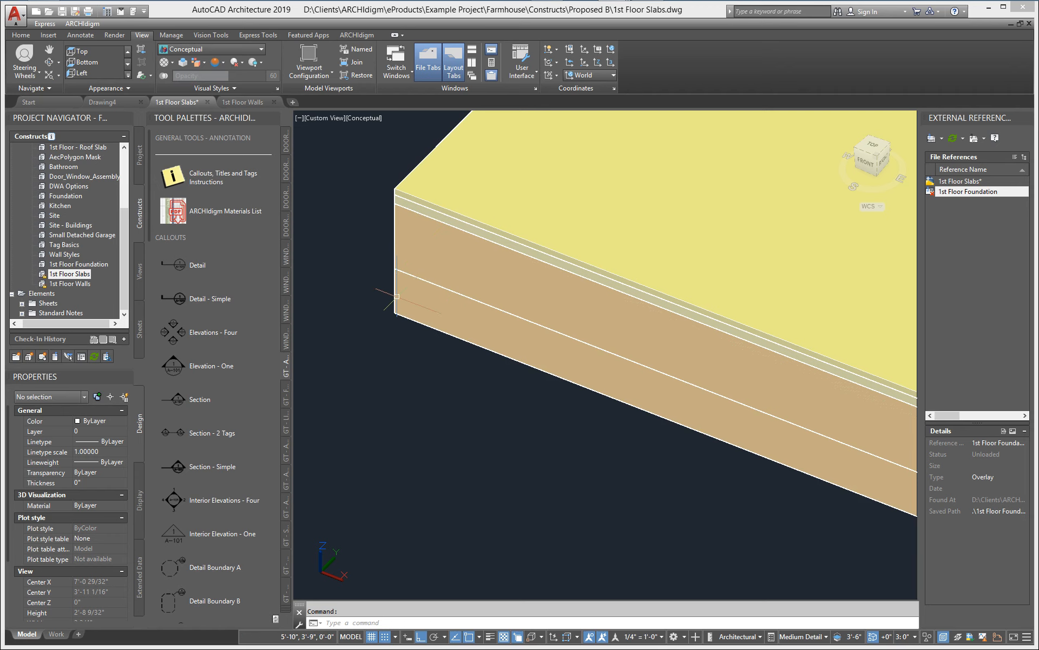
pyautogui.scroll(-5, 453, 342)
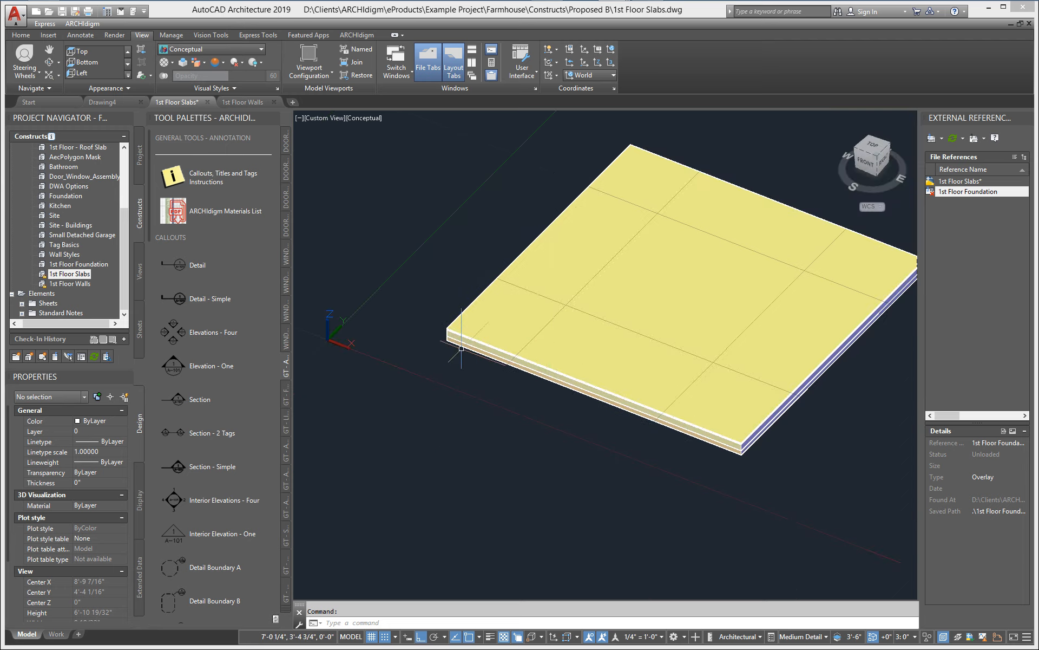
pyautogui.moveTo(547, 350); pyautogui.dragTo(473, 348, button='middle')
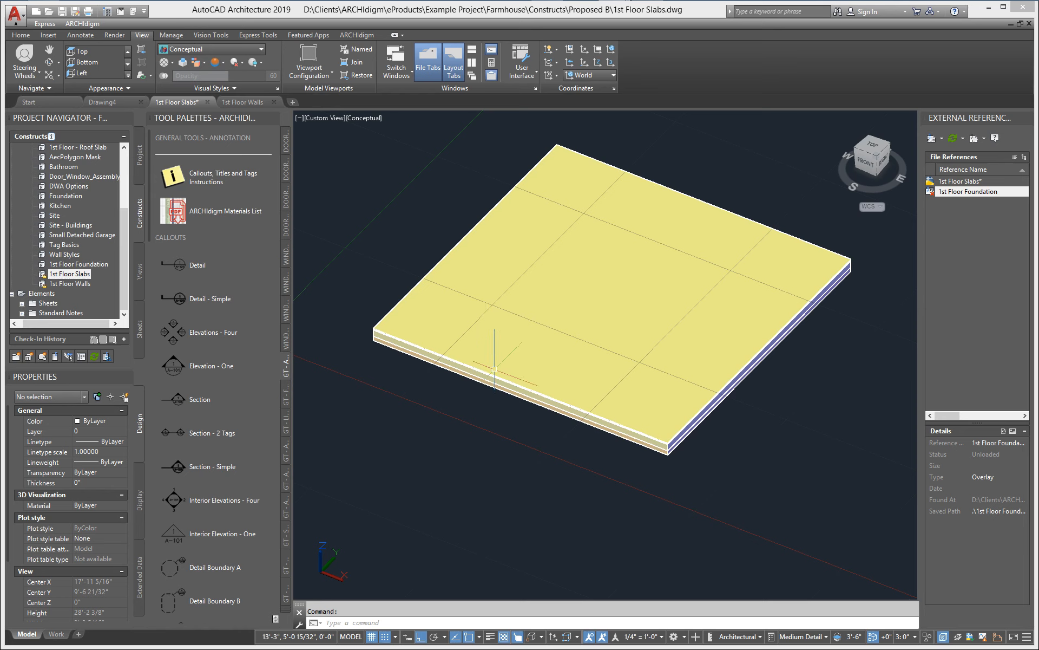
pyautogui.moveTo(494, 369)
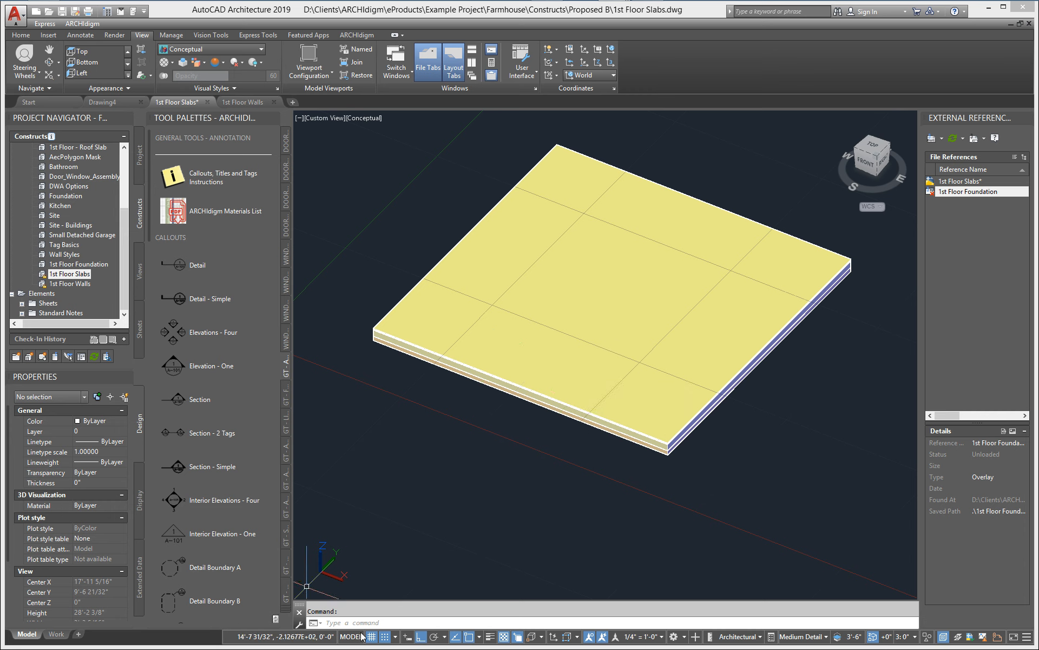
# - Bring up the GT - FLOOR SLABS tools and start Assign Floor Slab Edge Styles
pyautogui.click(287, 611)
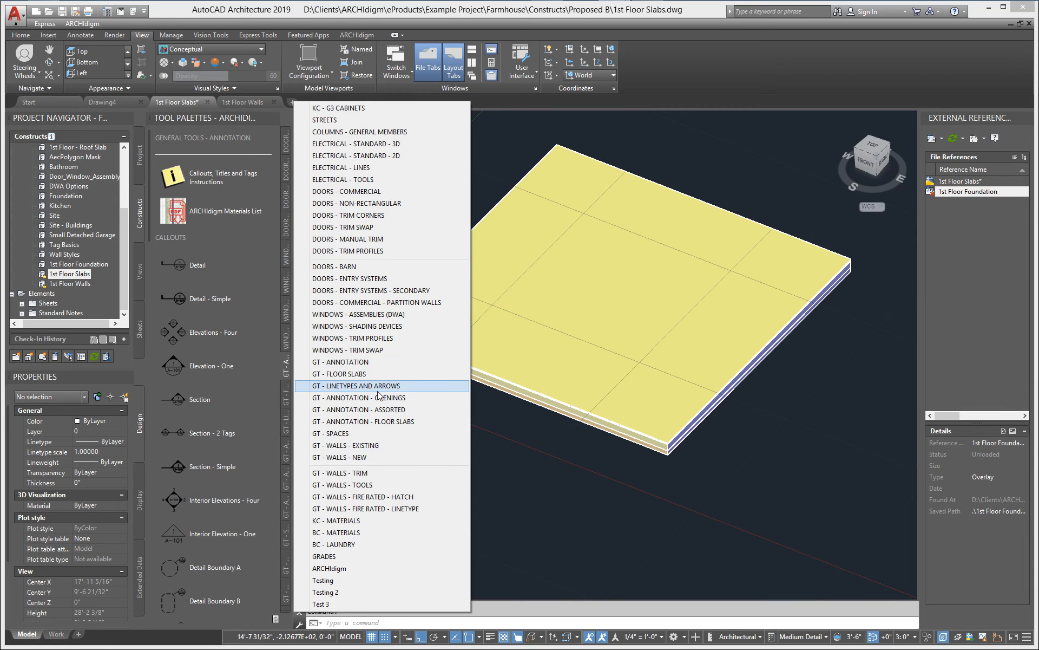
pyautogui.click(375, 424)
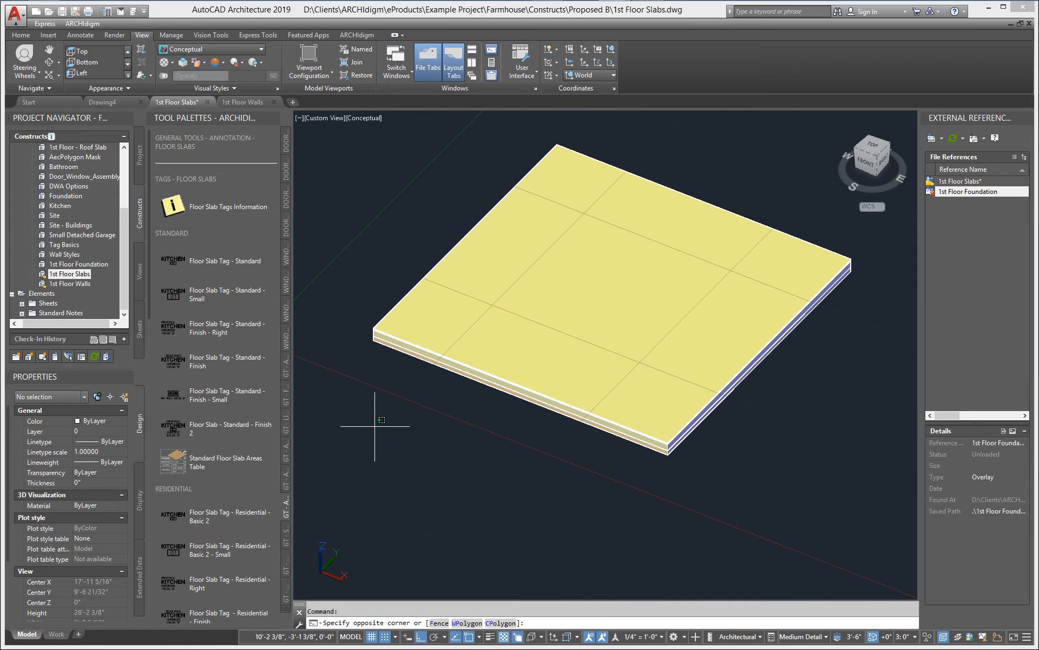
pyautogui.click(287, 610)
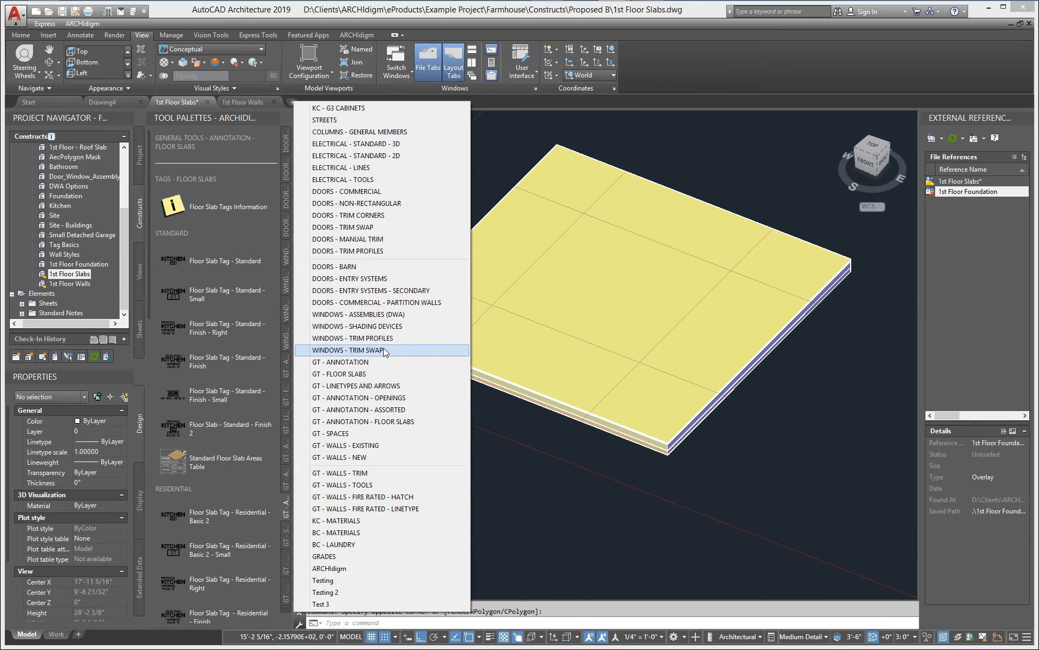
pyautogui.click(361, 373)
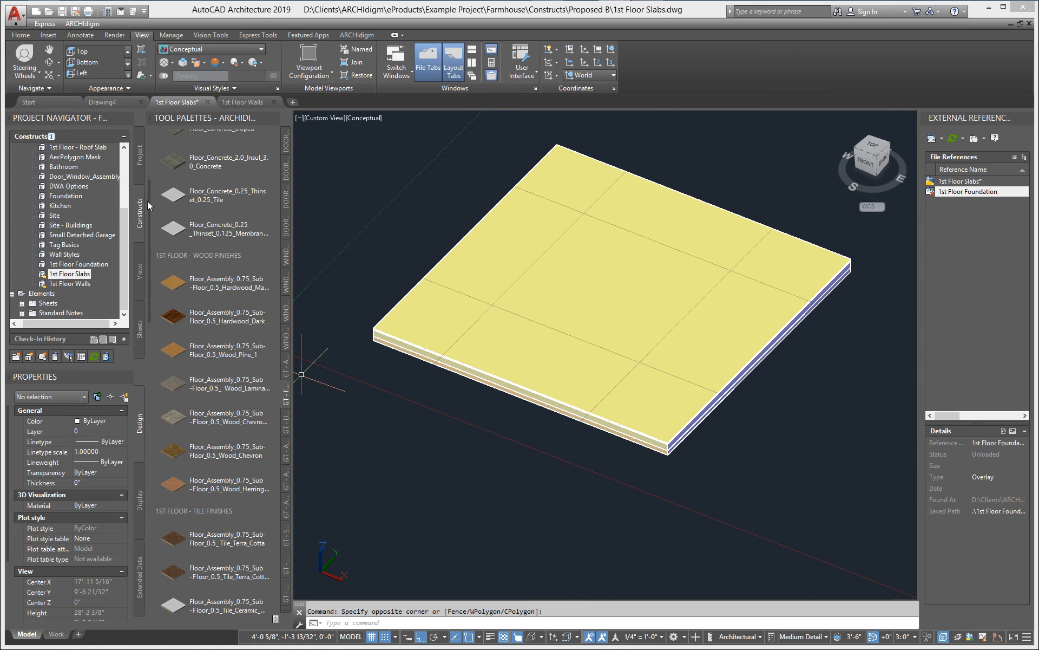
pyautogui.moveTo(148, 200); pyautogui.dragTo(201, 471)
pyautogui.click(200, 458)
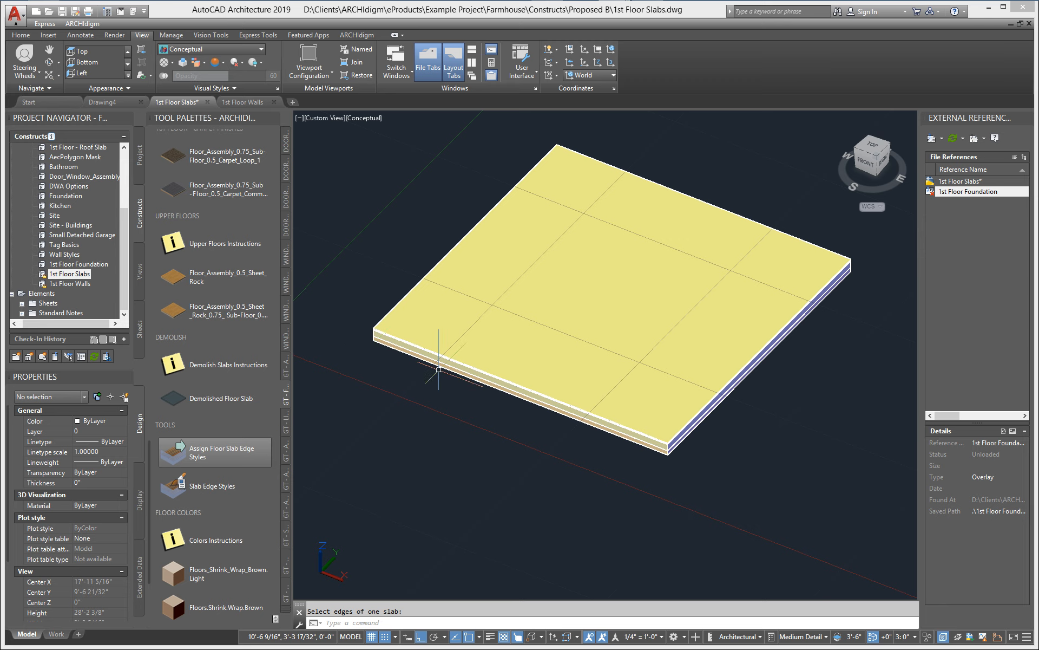
# - Assign the edge style Exterior_Siding_1x10_Standing_Seam_1 to all four edges of the west slab and check its southeast corner
pyautogui.click(524, 366)
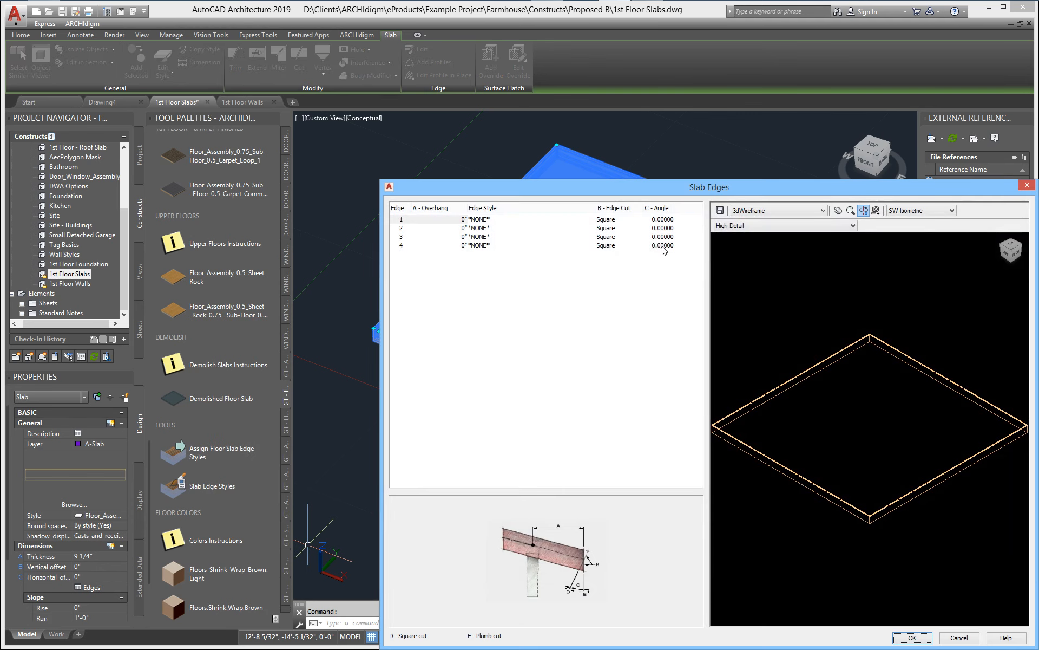
pyautogui.keyDown('ctrl'); pyautogui.click(499, 245); pyautogui.keyUp('ctrl')
pyautogui.keyDown('ctrl'); pyautogui.click(494, 236); pyautogui.keyUp('ctrl')
pyautogui.keyDown('ctrl'); pyautogui.click(496, 228); pyautogui.keyUp('ctrl')
pyautogui.click(552, 221)
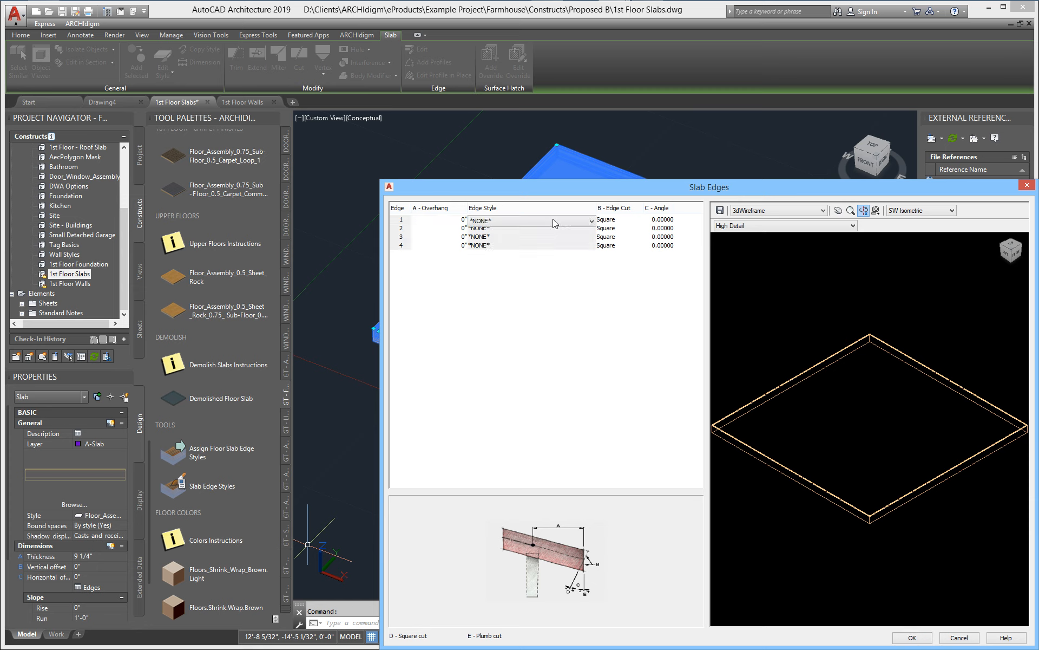
pyautogui.click(552, 221)
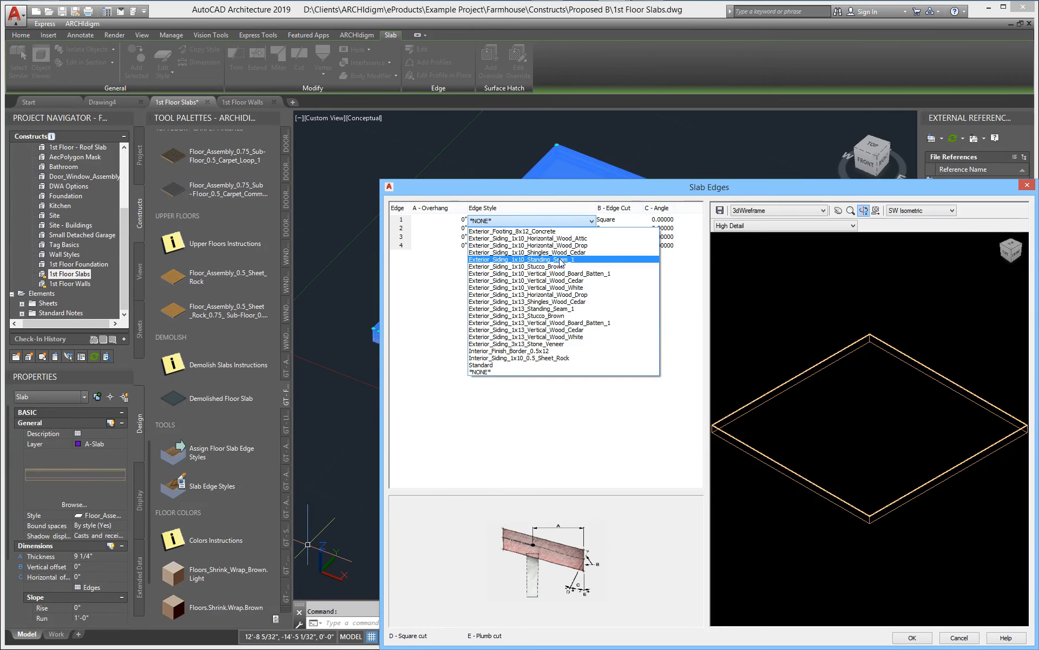
pyautogui.click(560, 259)
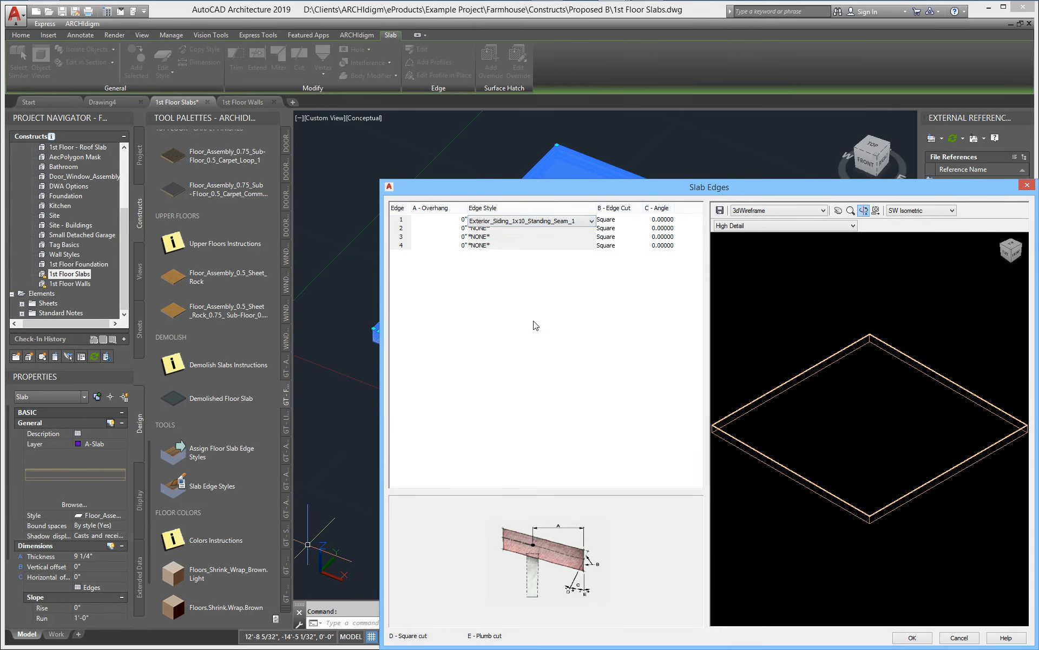
pyautogui.click(914, 638)
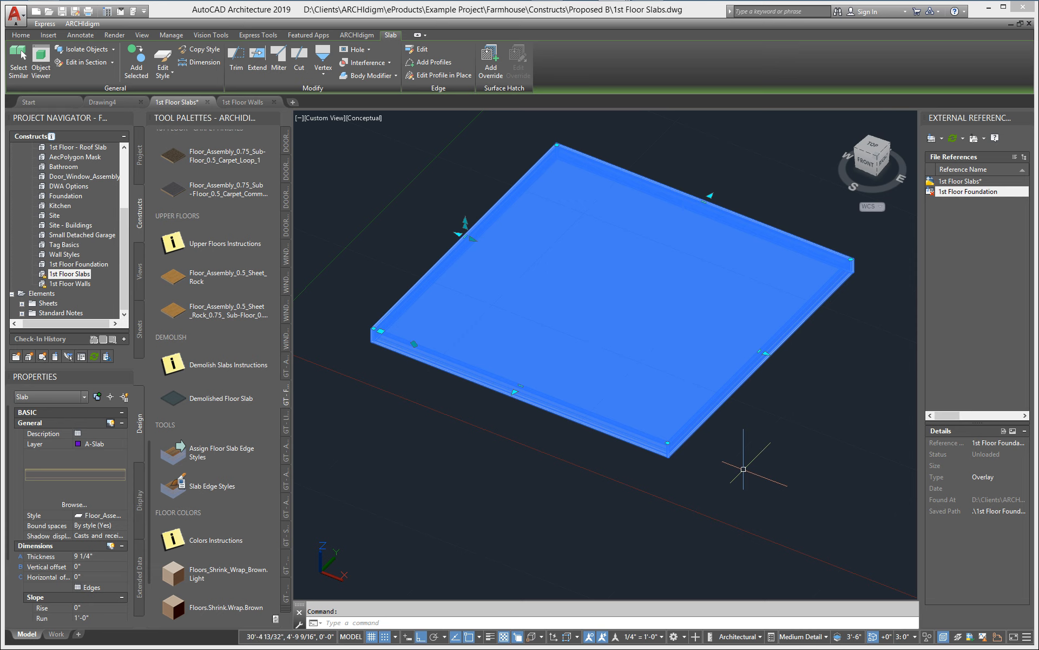
pyautogui.press('Escape')
pyautogui.scroll(6, 689, 420)
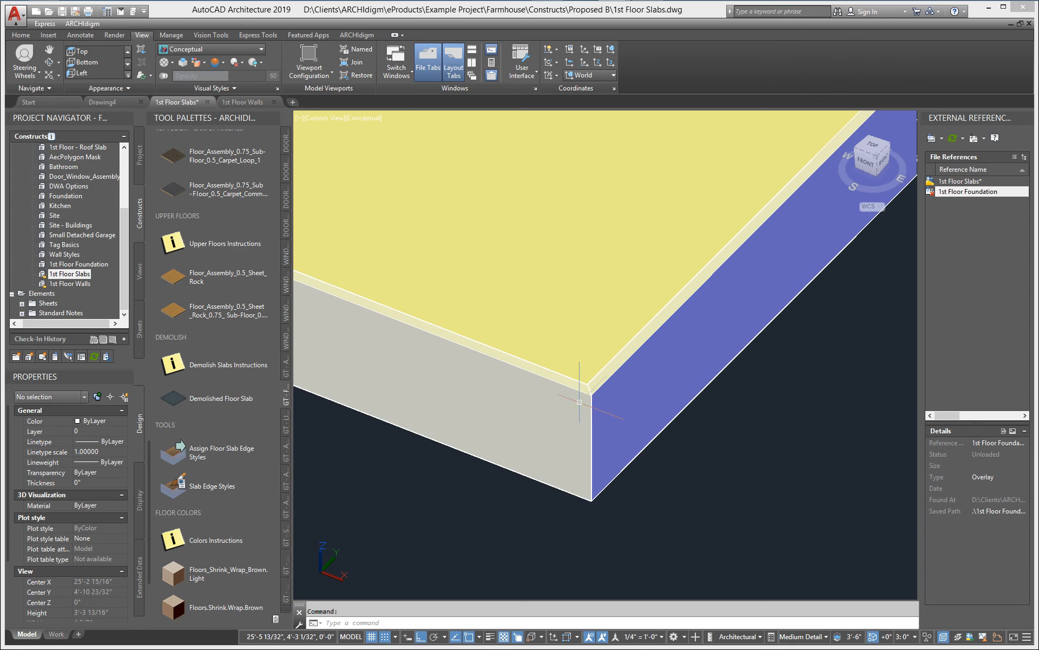
# - Assign the edge style Exterior_Siding_1x10_Horizontal_Wood_Drop to all four edges of the east slab
pyautogui.scroll(-6, 589, 466)
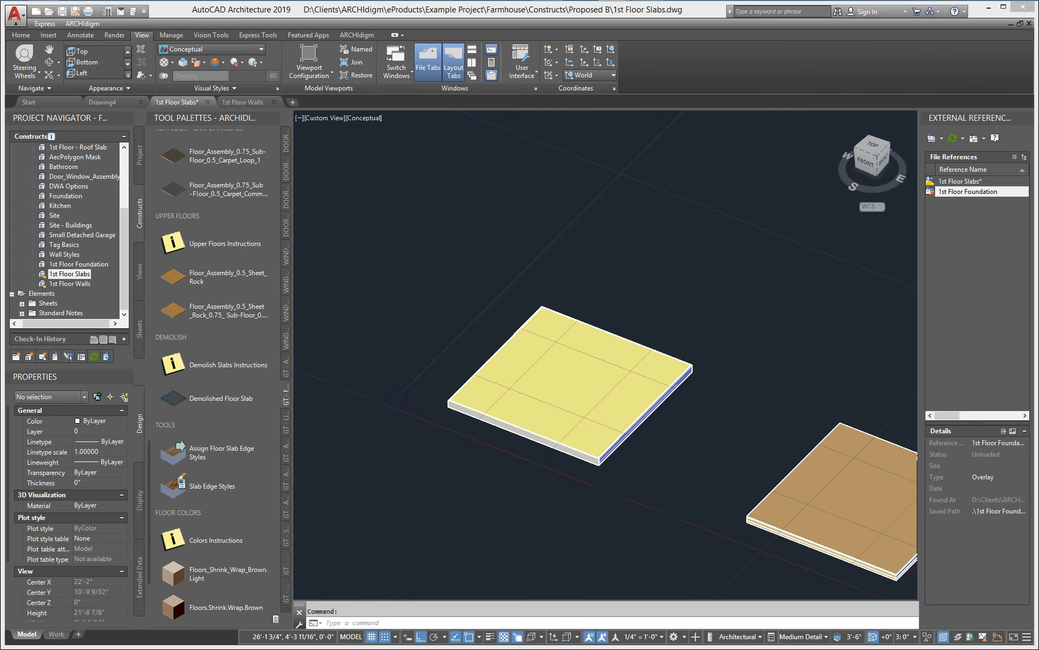
pyautogui.moveTo(760, 481); pyautogui.dragTo(546, 391, button='middle')
pyautogui.scroll(5, 533, 459)
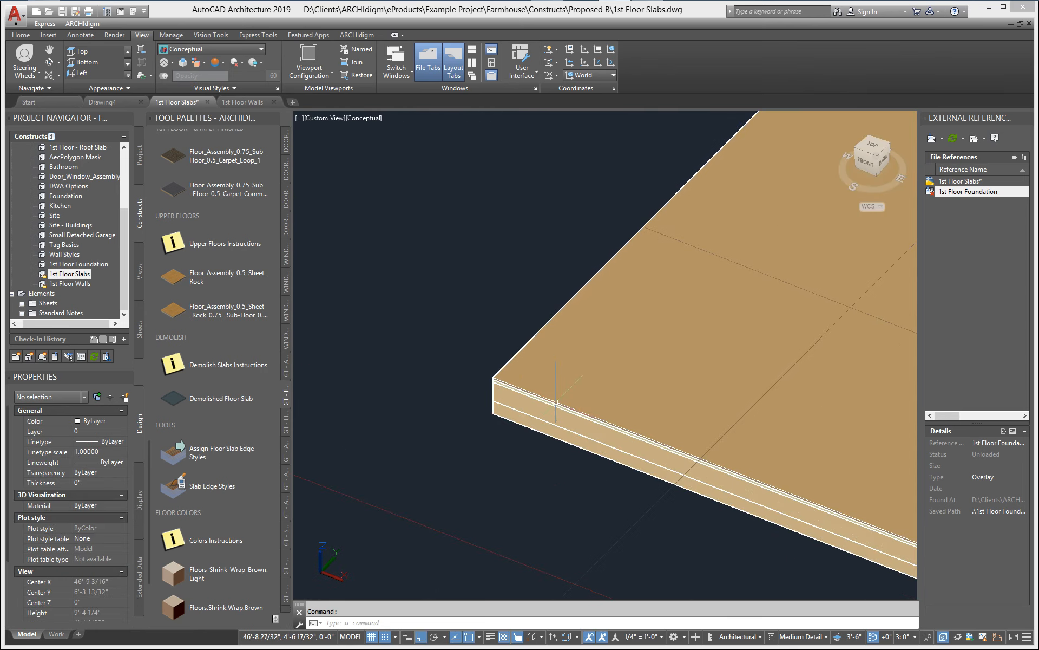
pyautogui.click(562, 382)
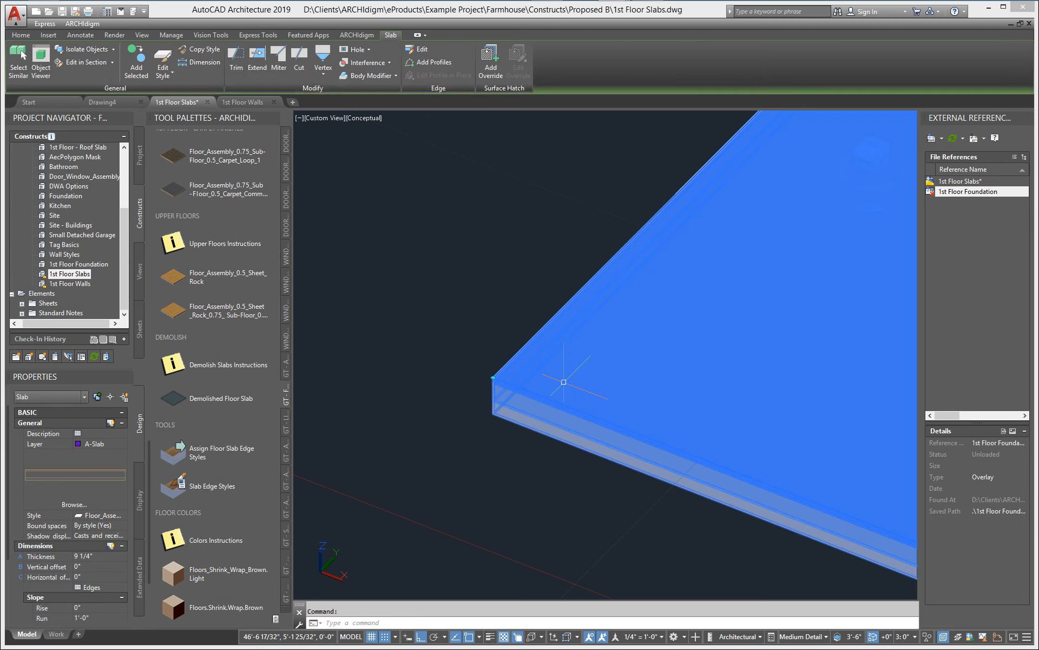
pyautogui.click(87, 587)
pyautogui.keyDown('ctrl'); pyautogui.click(481, 244); pyautogui.keyUp('ctrl')
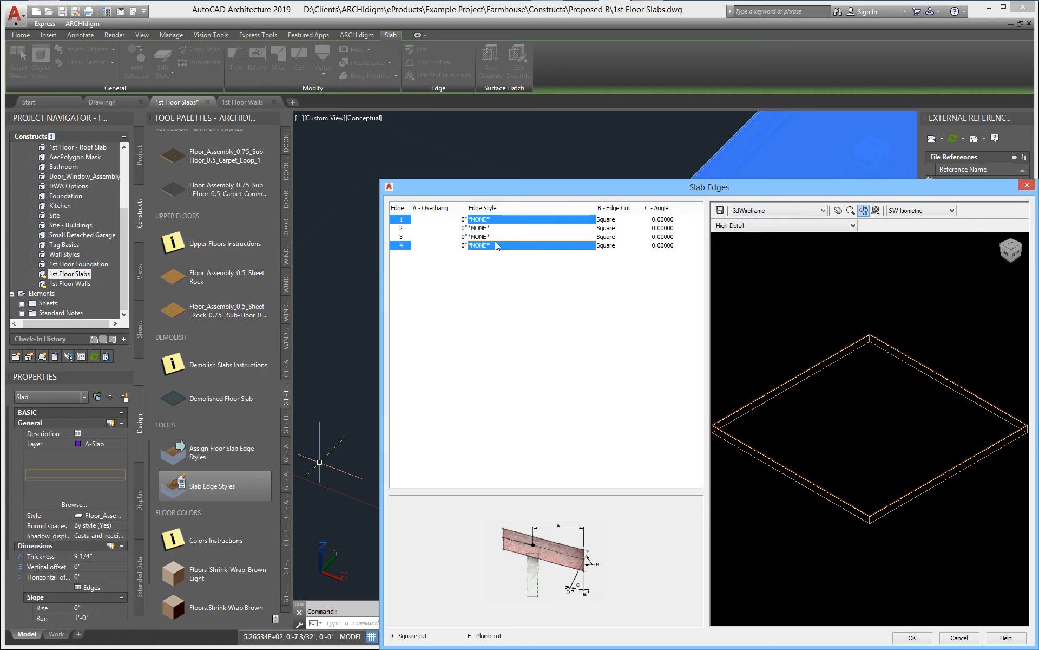
pyautogui.keyDown('ctrl'); pyautogui.click(496, 238); pyautogui.keyUp('ctrl')
pyautogui.keyDown('ctrl'); pyautogui.click(496, 230); pyautogui.keyUp('ctrl')
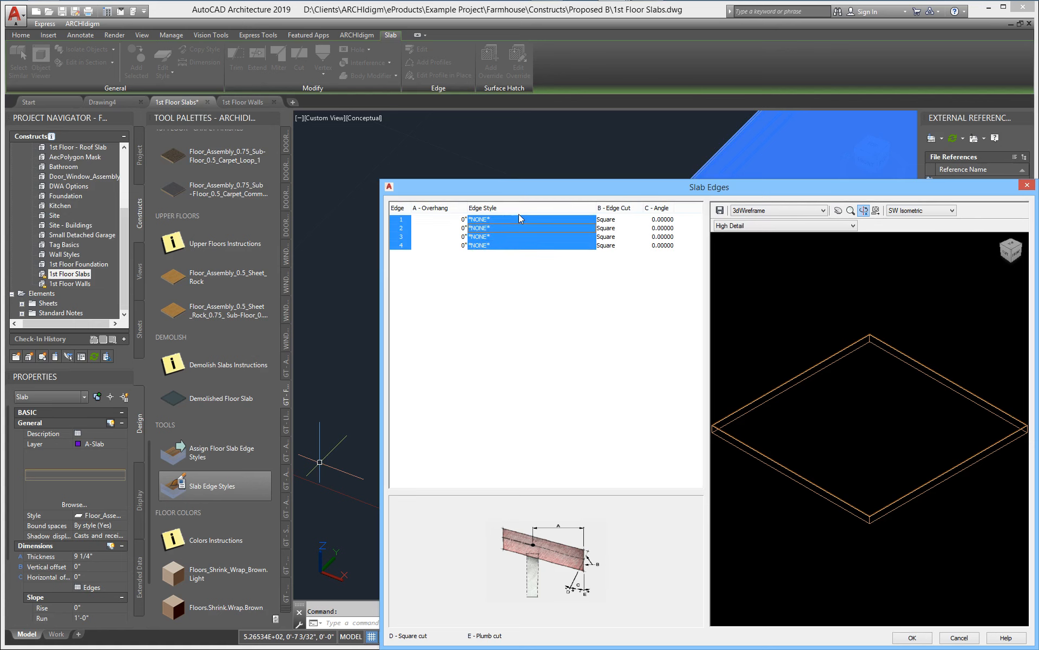
pyautogui.click(566, 219)
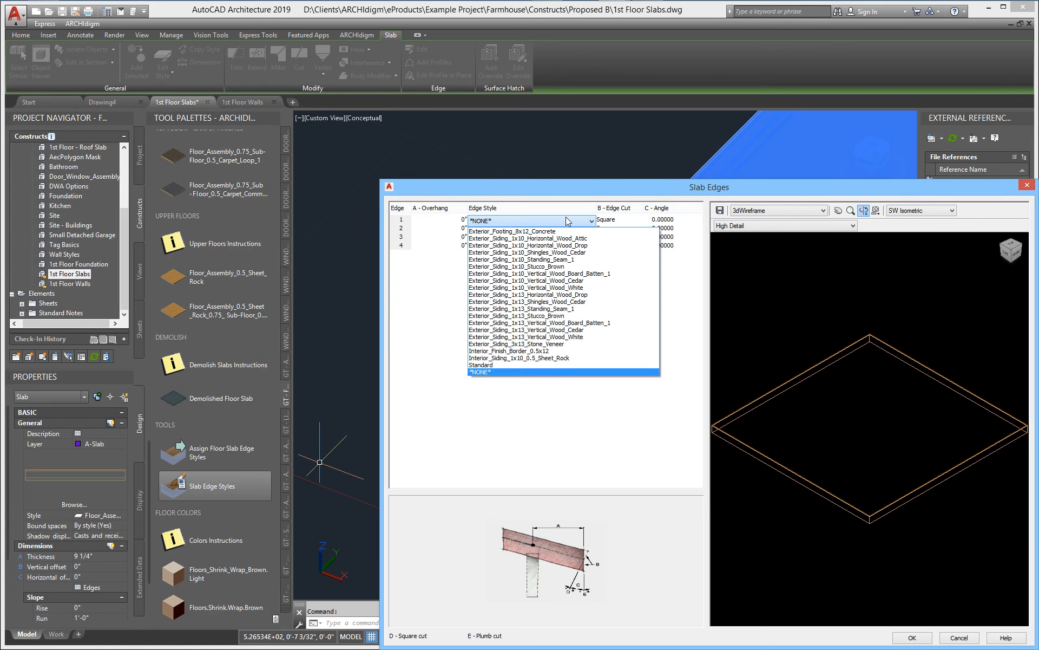
pyautogui.click(575, 246)
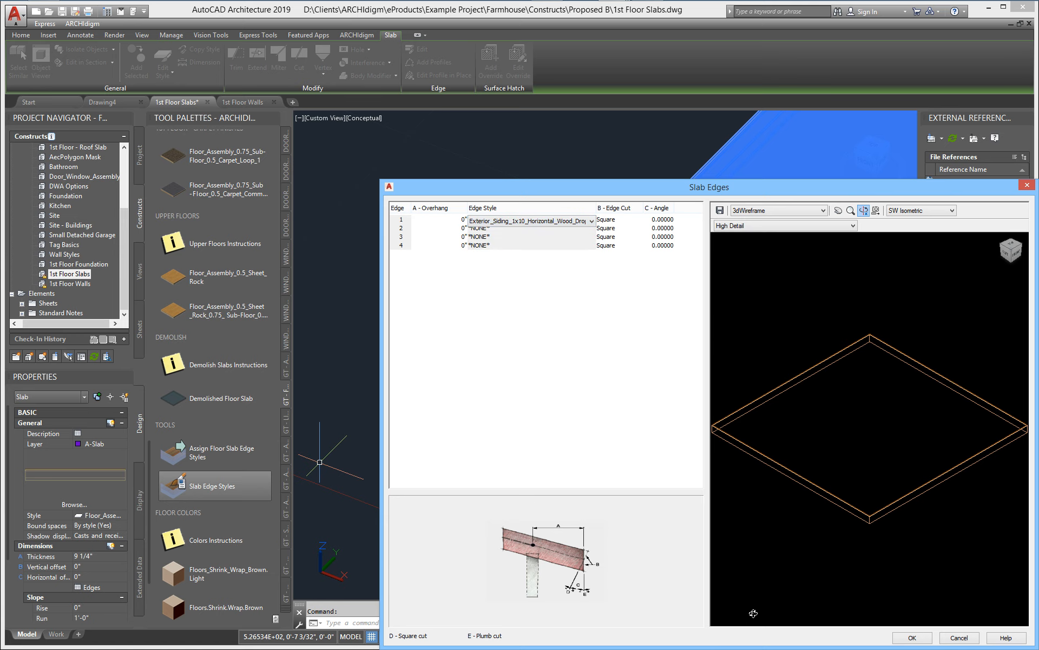
pyautogui.click(900, 643)
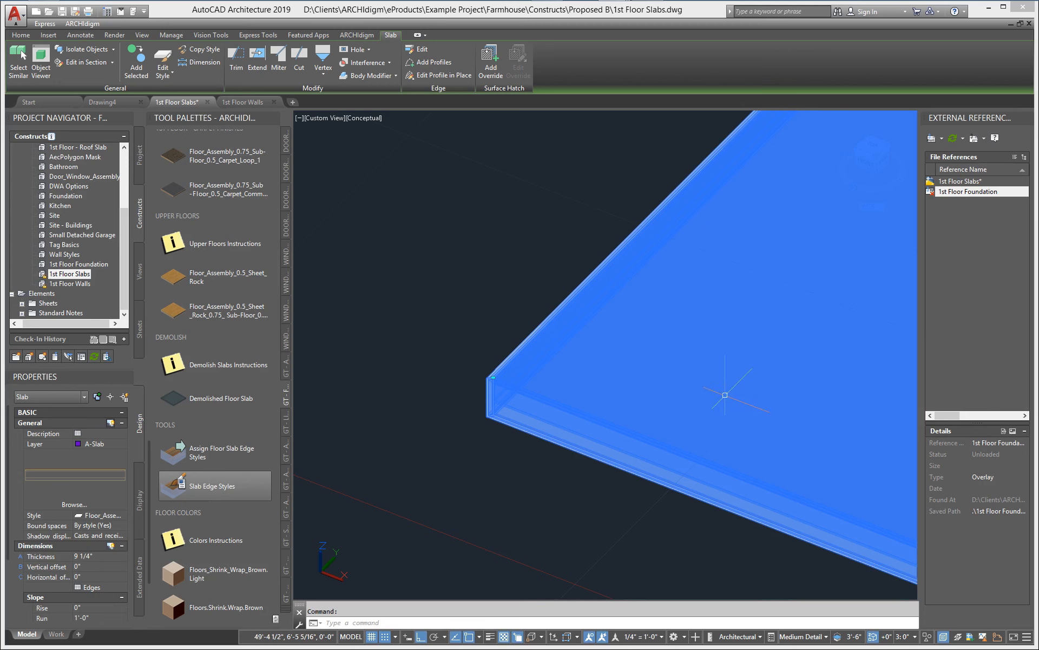
pyautogui.press('Escape')
# - Display both slabs with the Realistic visual style
pyautogui.scroll(-5, 348, 162)
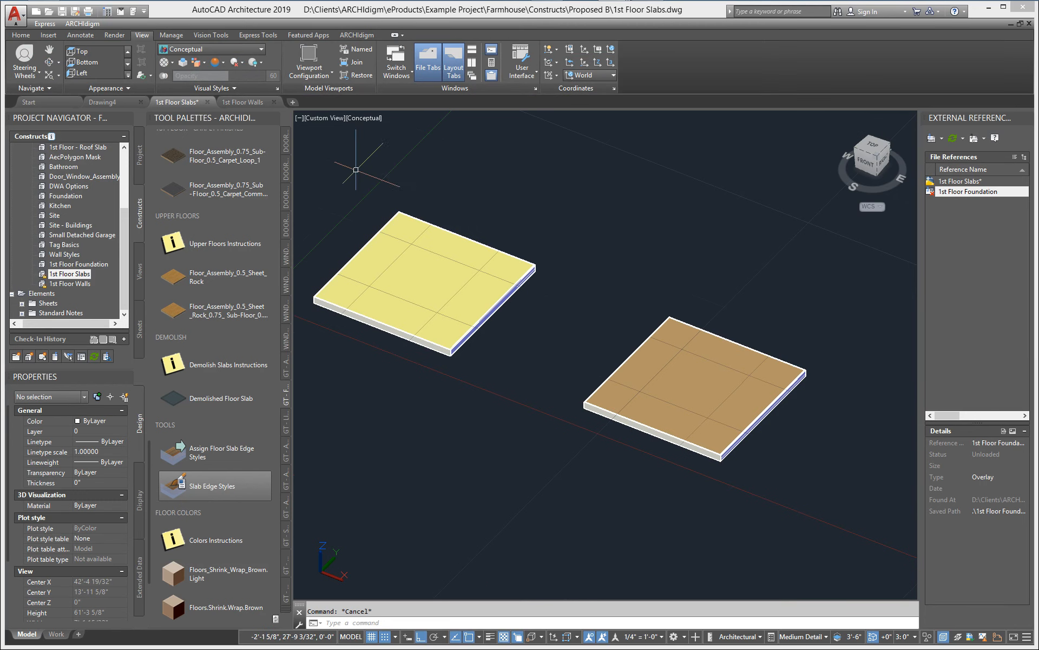
pyautogui.click(214, 54)
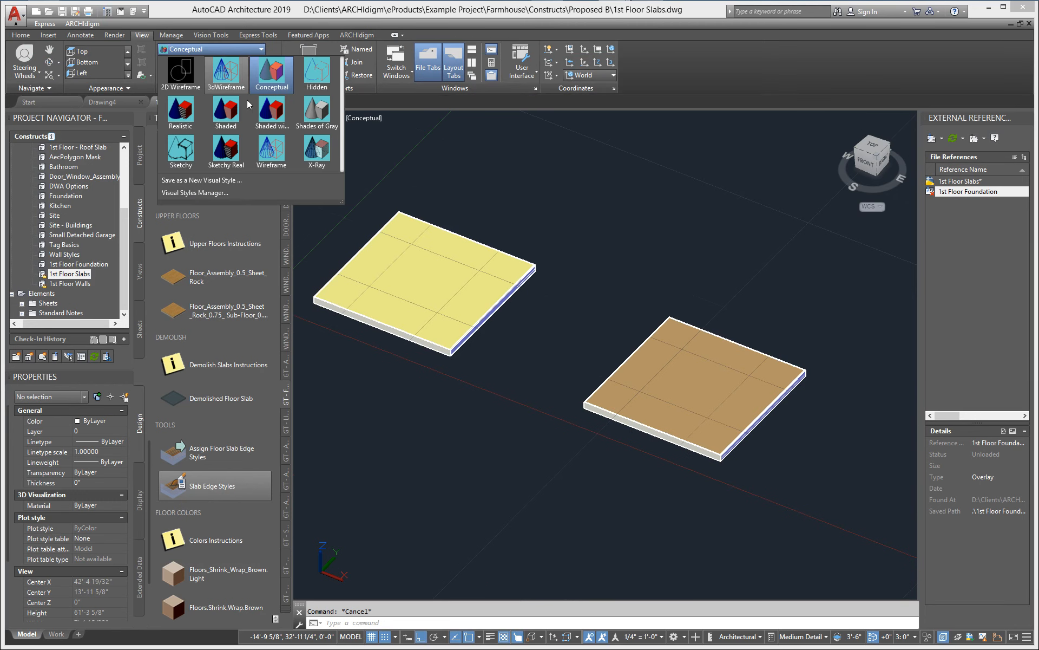
pyautogui.click(196, 116)
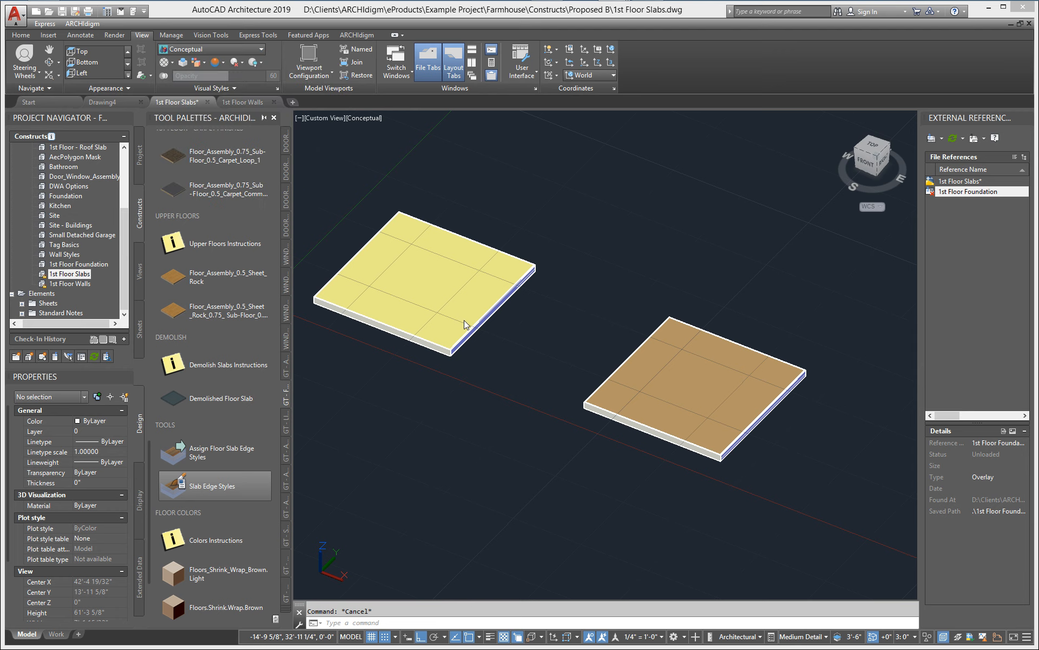
# - Examine the siding materials along the edges of both floor slabs up close
pyautogui.scroll(4, 554, 396)
pyautogui.scroll(5, 615, 417)
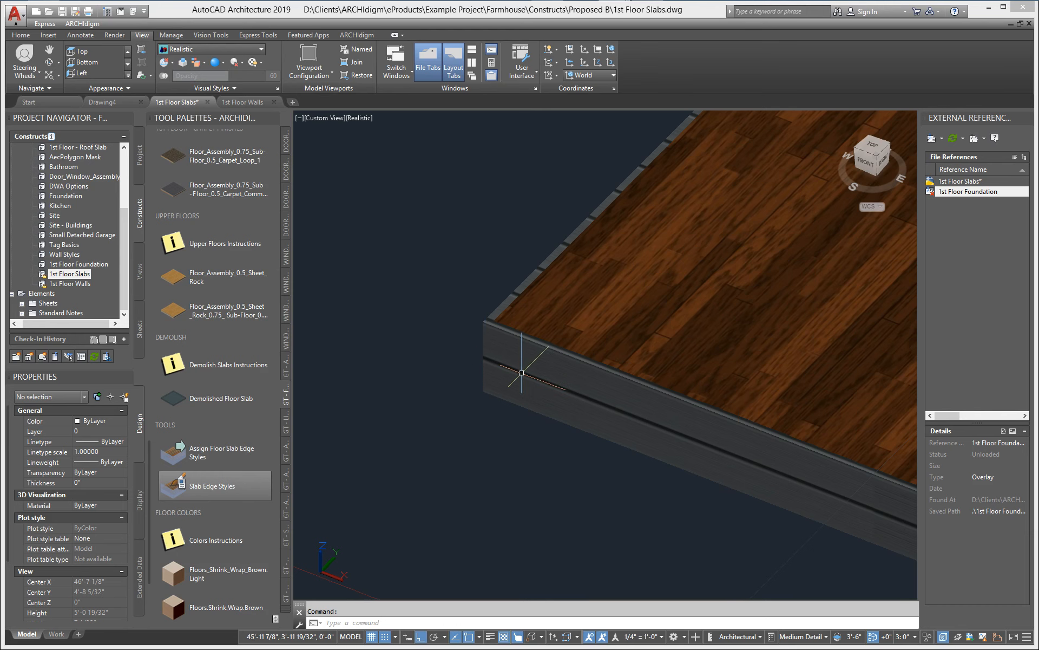
pyautogui.scroll(-2, 501, 371)
pyautogui.moveTo(501, 360); pyautogui.dragTo(822, 440, button='middle')
pyautogui.moveTo(303, 331); pyautogui.dragTo(604, 448, button='middle')
pyautogui.moveTo(492, 393); pyautogui.dragTo(628, 457, button='middle')
pyautogui.scroll(3, 574, 363)
pyautogui.scroll(-10, 639, 400)
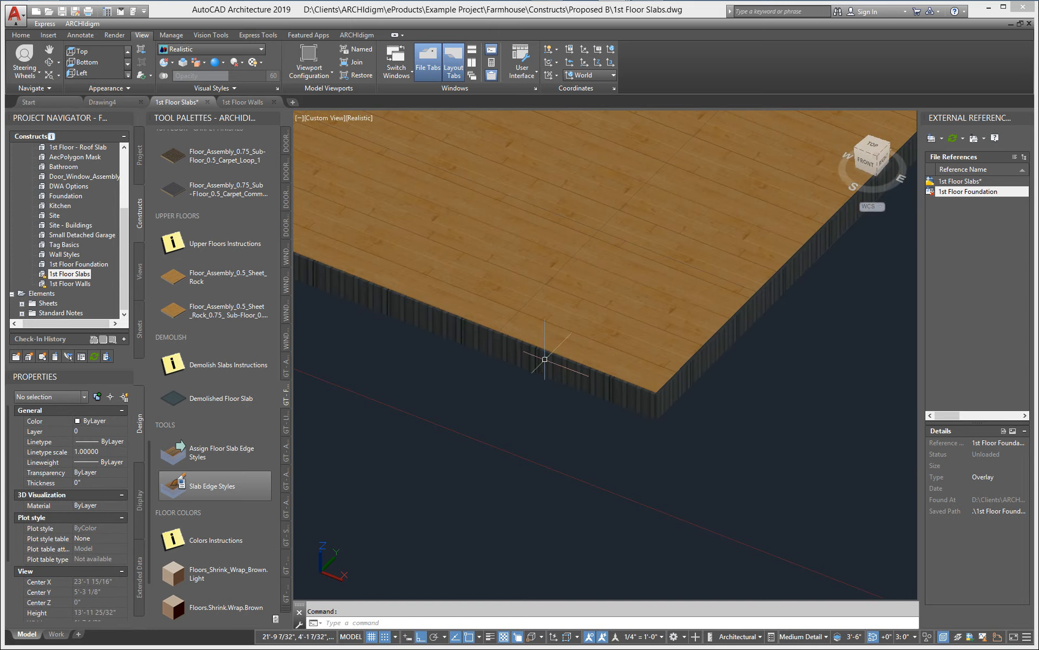
pyautogui.scroll(7, 680, 391)
pyautogui.scroll(-6, 596, 385)
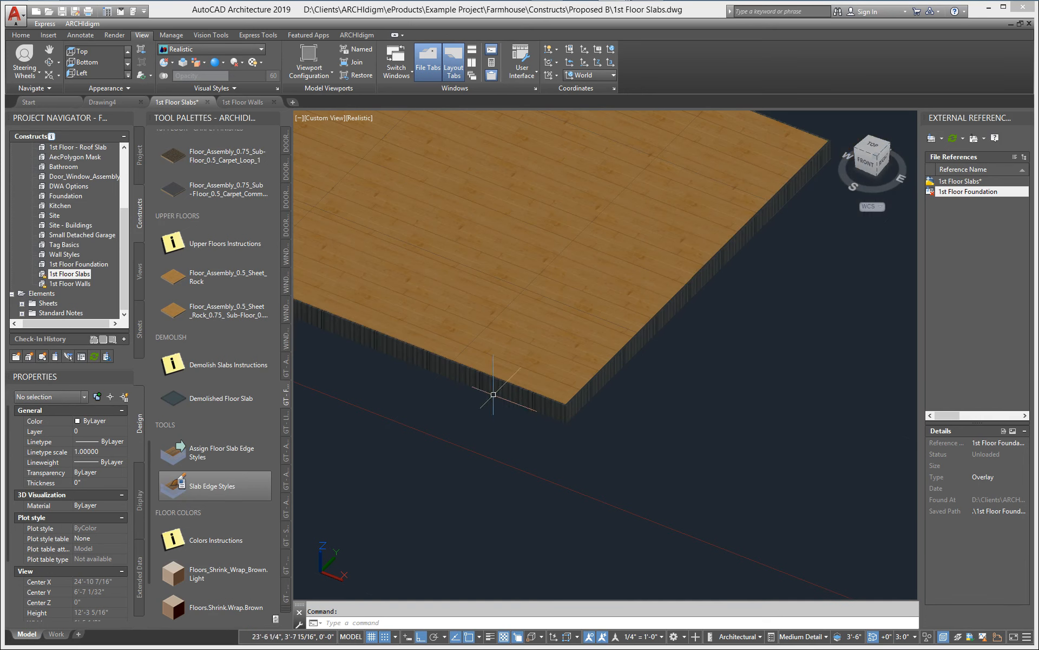
# - Return the slabs to the Conceptual visual style and save the 1st Floor Slabs drawing
pyautogui.click(210, 50)
pyautogui.click(264, 78)
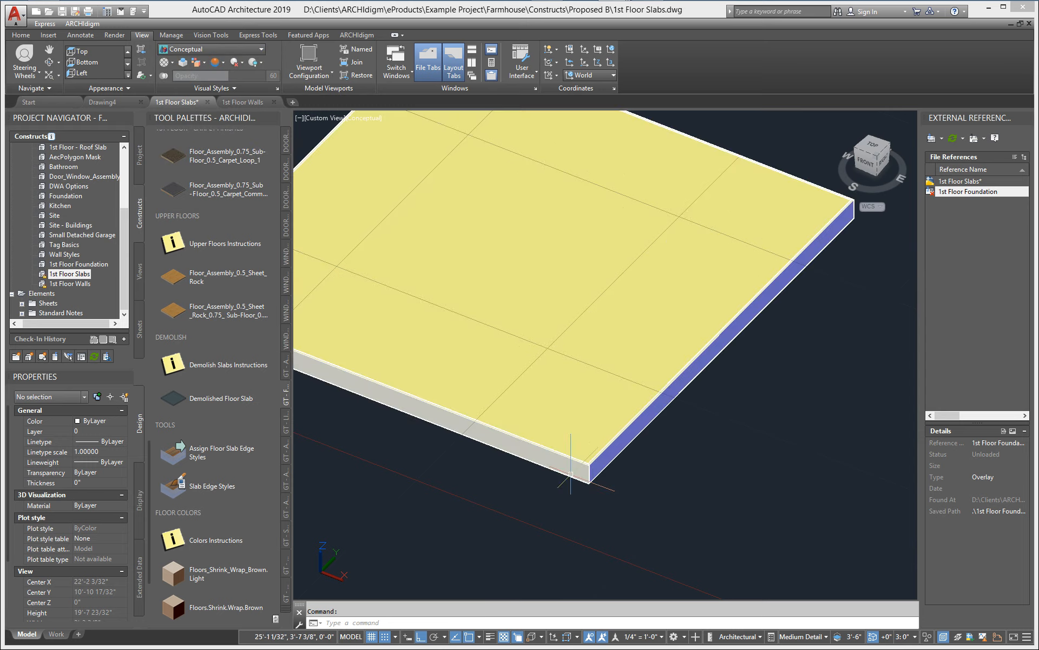
pyautogui.scroll(-8, 514, 422)
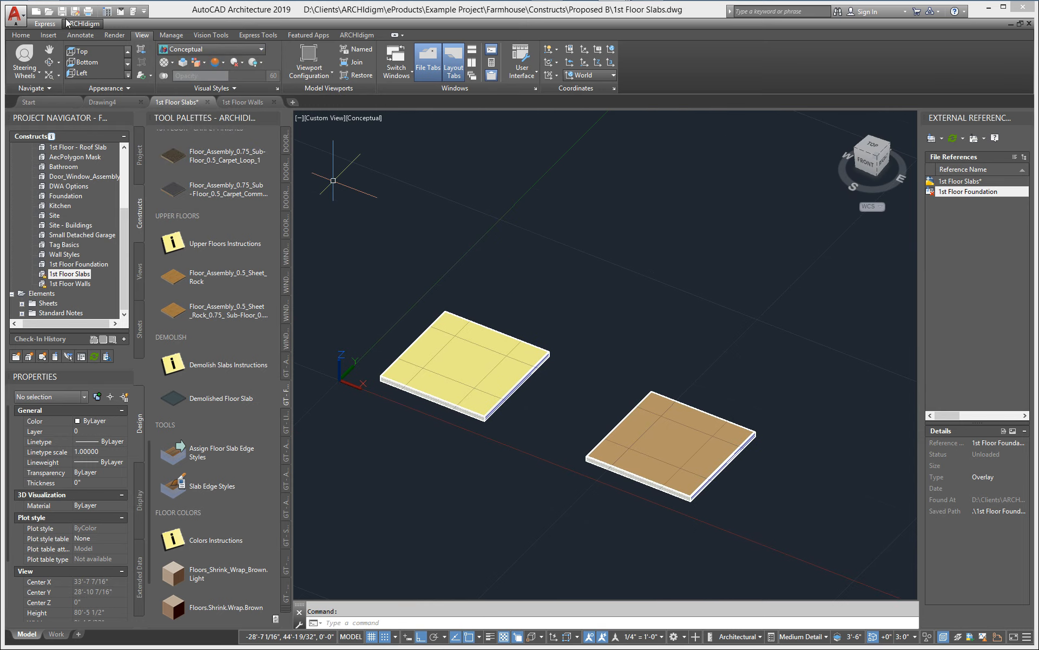
pyautogui.hotkey('ctrl', 's')
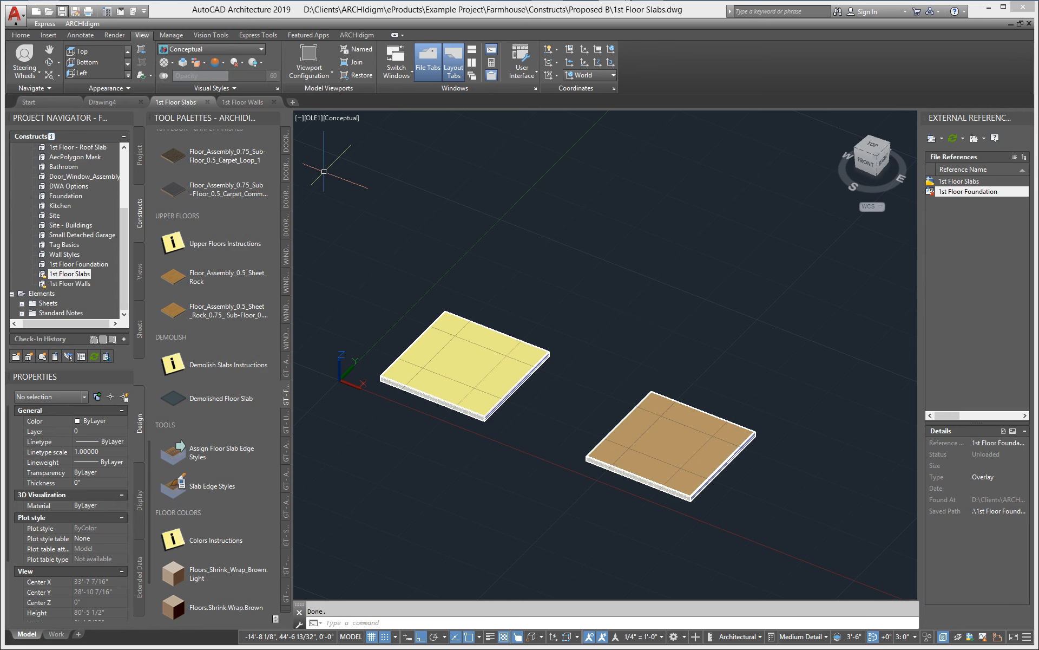
# - Switch to the 1st Floor Walls drawing, reload the 1st Floor Slabs reference and refresh the 2D elevation
pyautogui.click(242, 102)
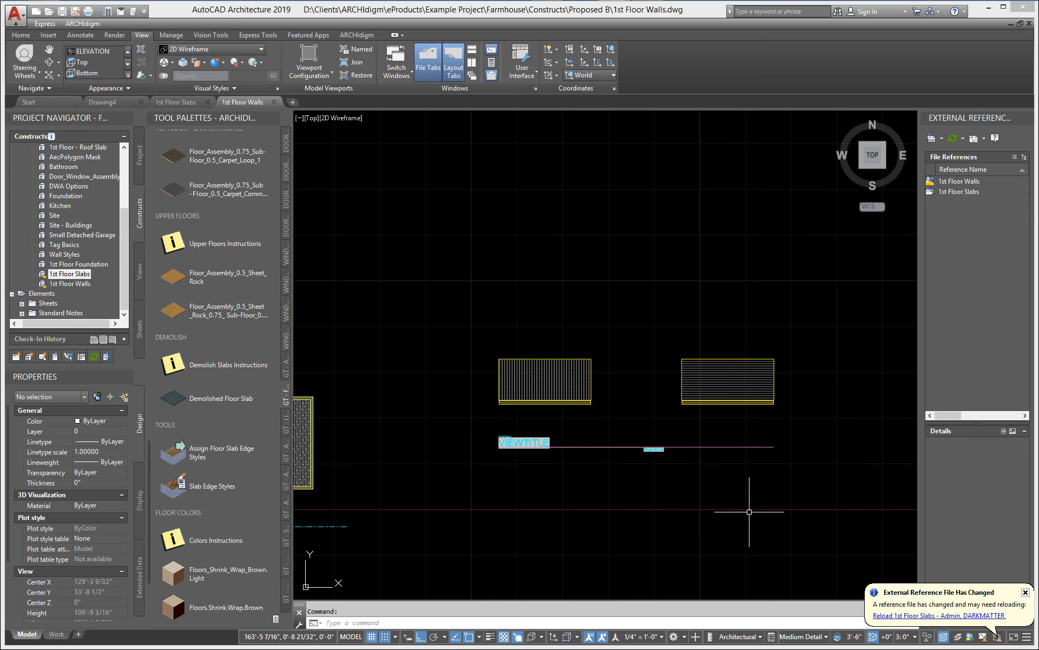
pyautogui.click(913, 616)
pyautogui.click(707, 372)
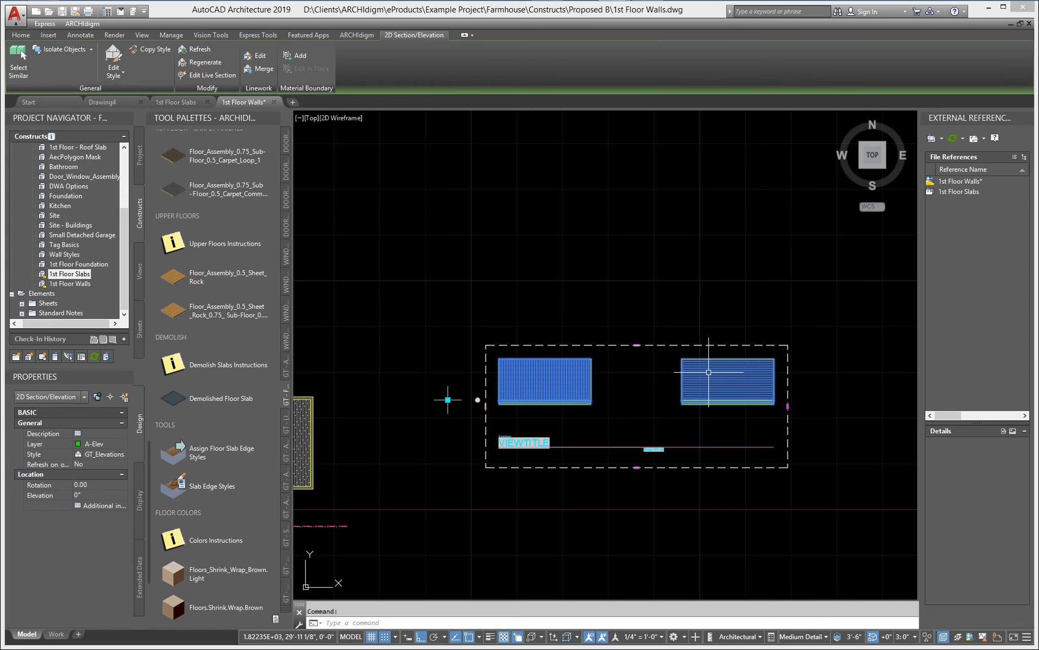
pyautogui.rightClick(709, 373)
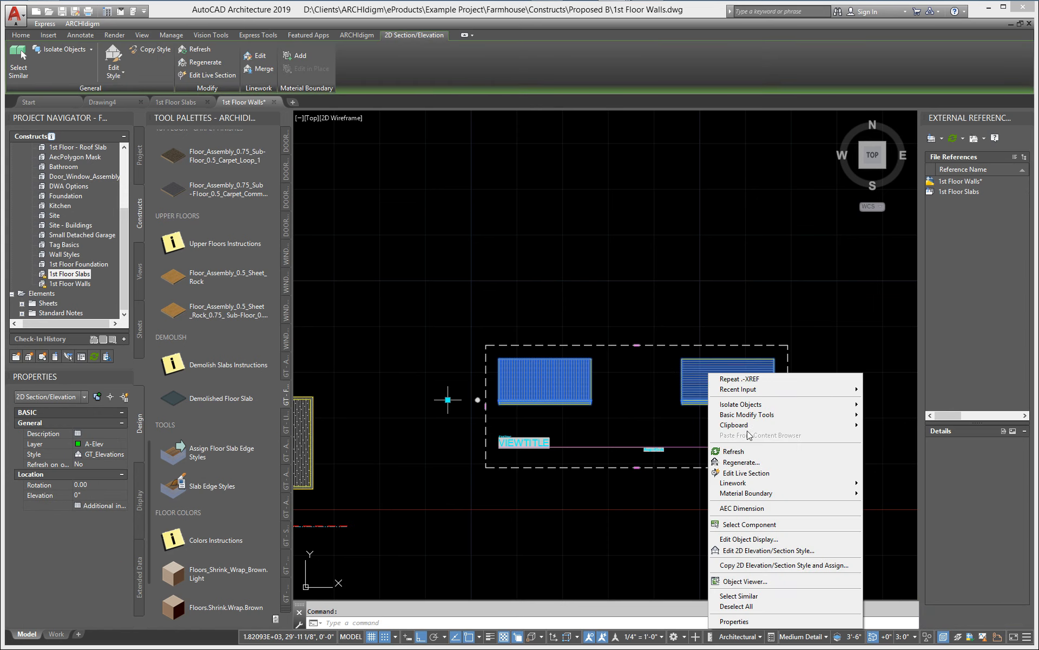
pyautogui.click(734, 451)
# - Examine the line between slab edge and wall siding in the refreshed 2D elevation, then compare it with the plan
pyautogui.scroll(4, 537, 409)
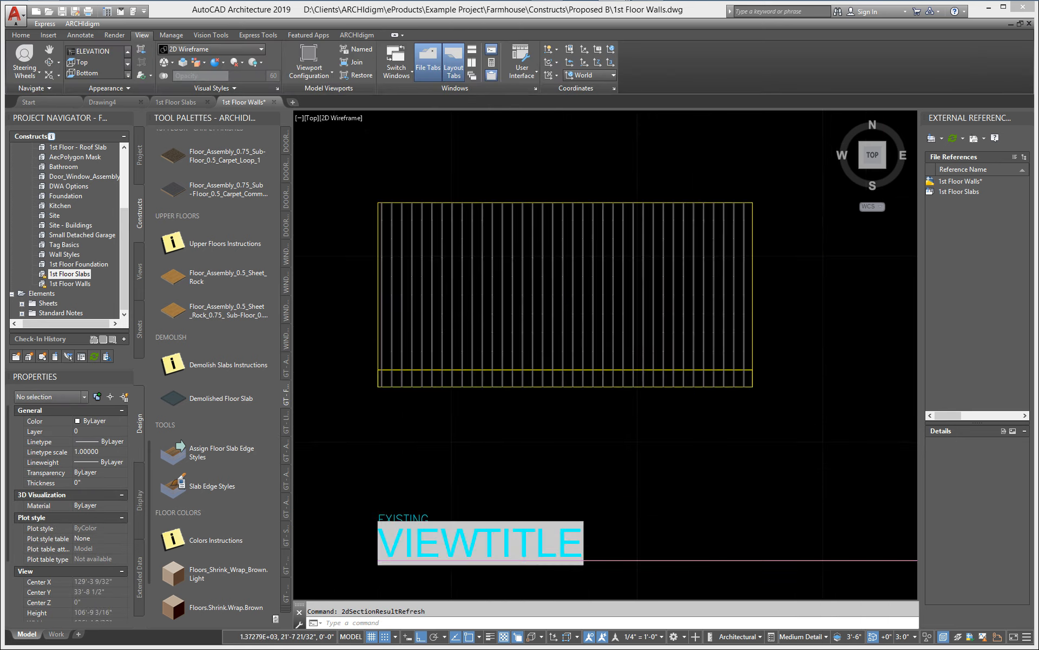
pyautogui.moveTo(356, 395); pyautogui.dragTo(657, 447, button='middle')
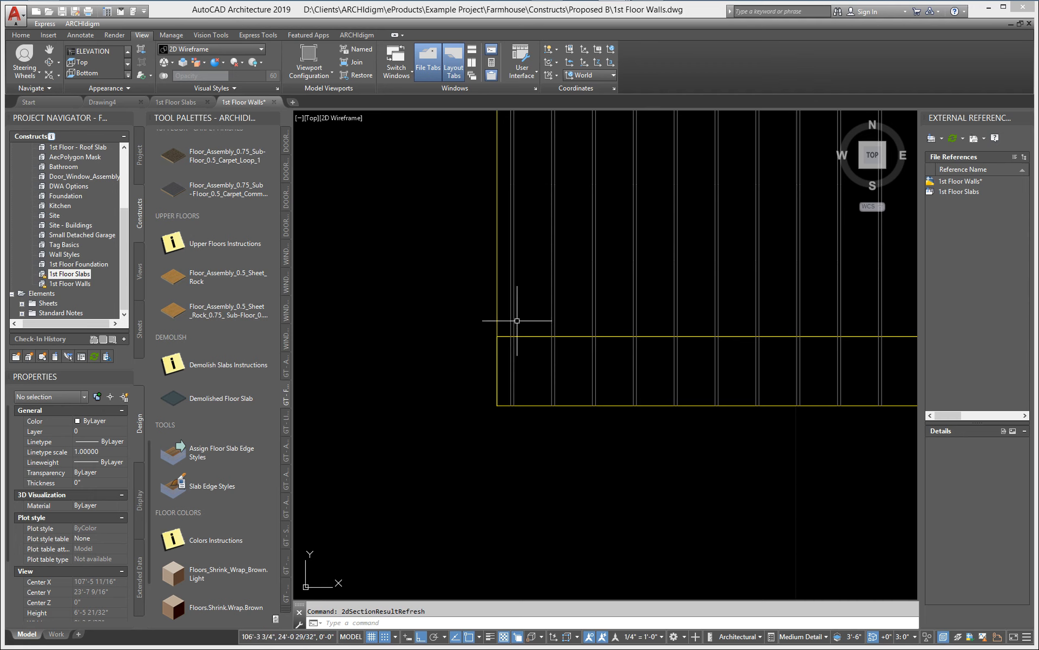
pyautogui.scroll(-3, 627, 383)
pyautogui.moveTo(626, 382); pyautogui.dragTo(345, 406, button='middle')
pyautogui.scroll(-3, 411, 449)
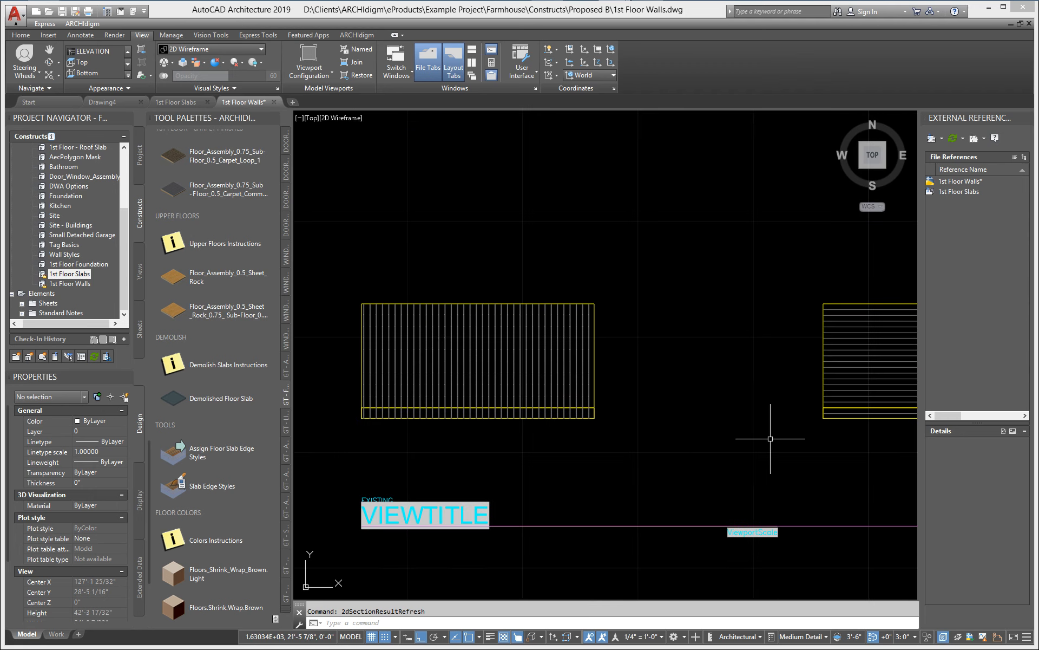
pyautogui.moveTo(768, 434)
pyautogui.mouseDown(button='middle')
pyautogui.moveTo(531, 432)
pyautogui.moveTo(754, 437)
pyautogui.moveTo(697, 439)
pyautogui.mouseUp(button='middle')
pyautogui.scroll(4, 547, 417)
pyautogui.scroll(-3, 604, 387)
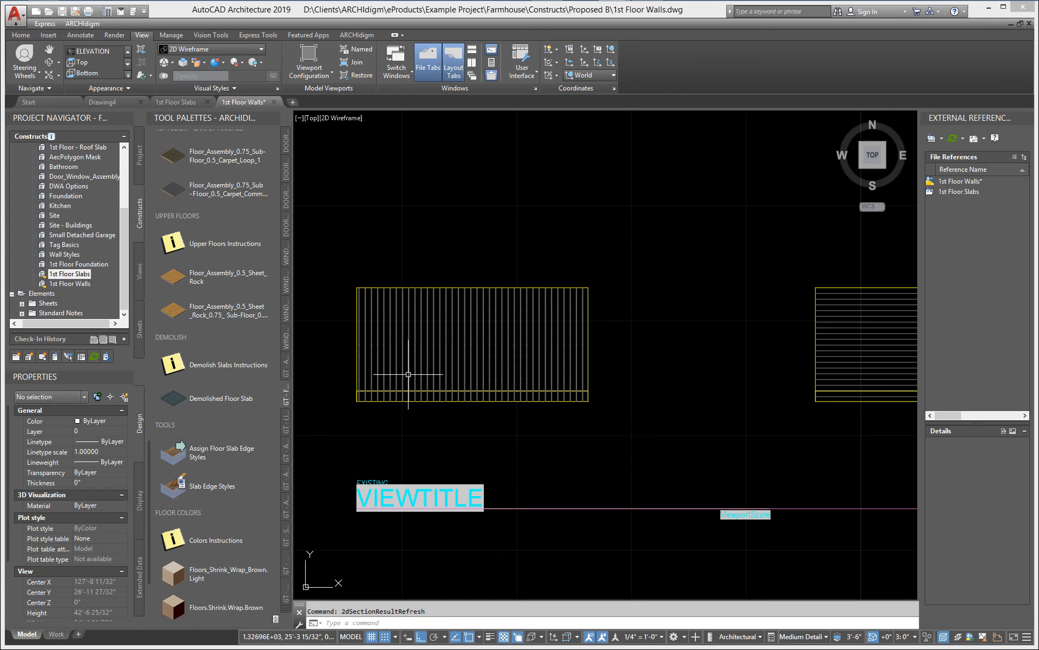
pyautogui.moveTo(437, 405); pyautogui.dragTo(495, 403, button='middle')
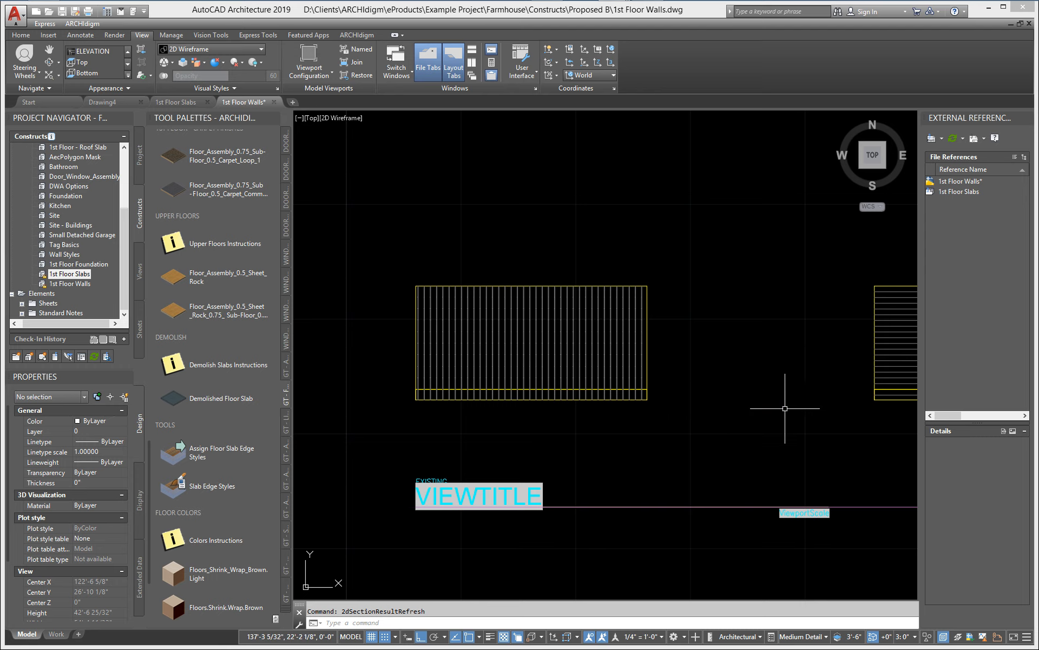
pyautogui.moveTo(845, 405)
pyautogui.mouseDown(button='middle')
pyautogui.moveTo(684, 395)
pyautogui.moveTo(807, 424)
pyautogui.mouseUp(button='middle')
pyautogui.scroll(2, 379, 424)
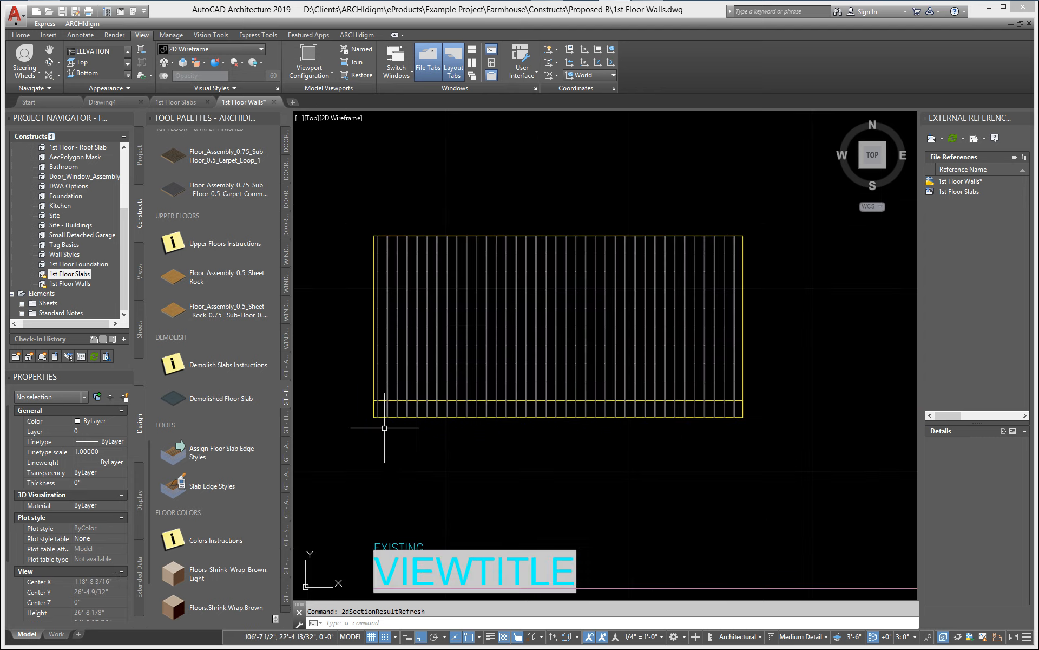
pyautogui.moveTo(379, 425); pyautogui.dragTo(410, 433, button='middle')
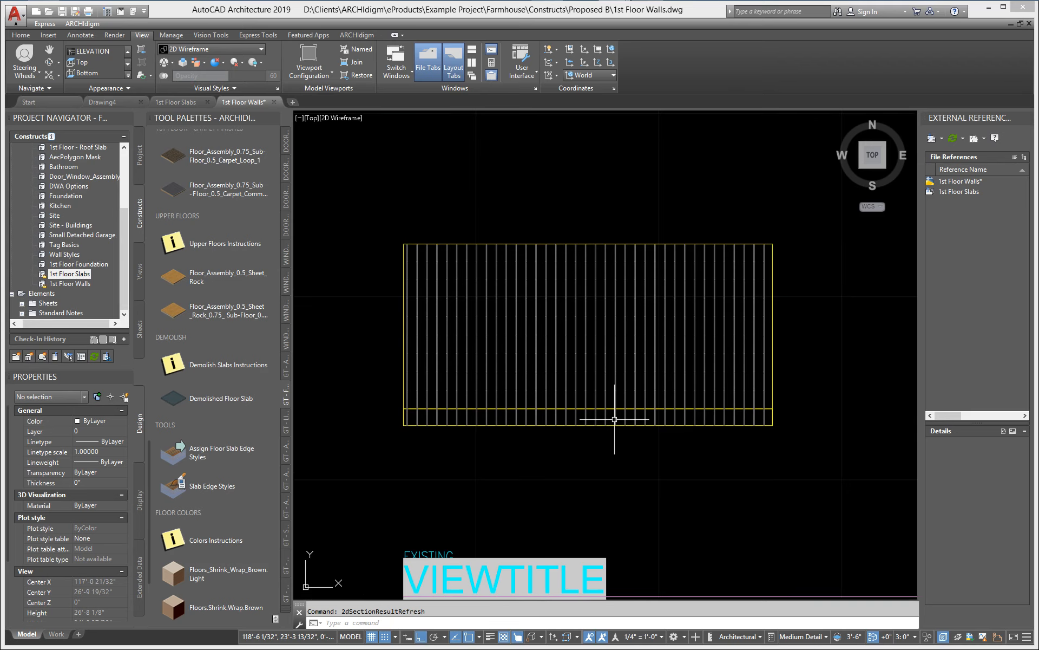
pyautogui.scroll(2, 569, 418)
pyautogui.moveTo(568, 417); pyautogui.dragTo(697, 444, button='middle')
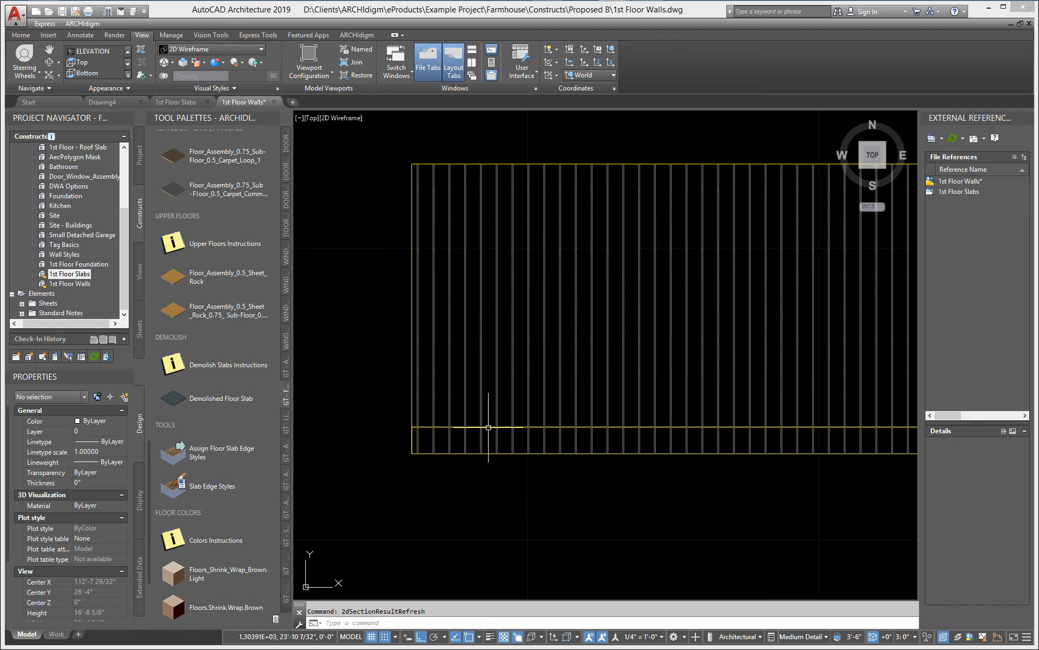
pyautogui.scroll(-3, 488, 427)
pyautogui.moveTo(469, 382); pyautogui.dragTo(447, 393, button='middle')
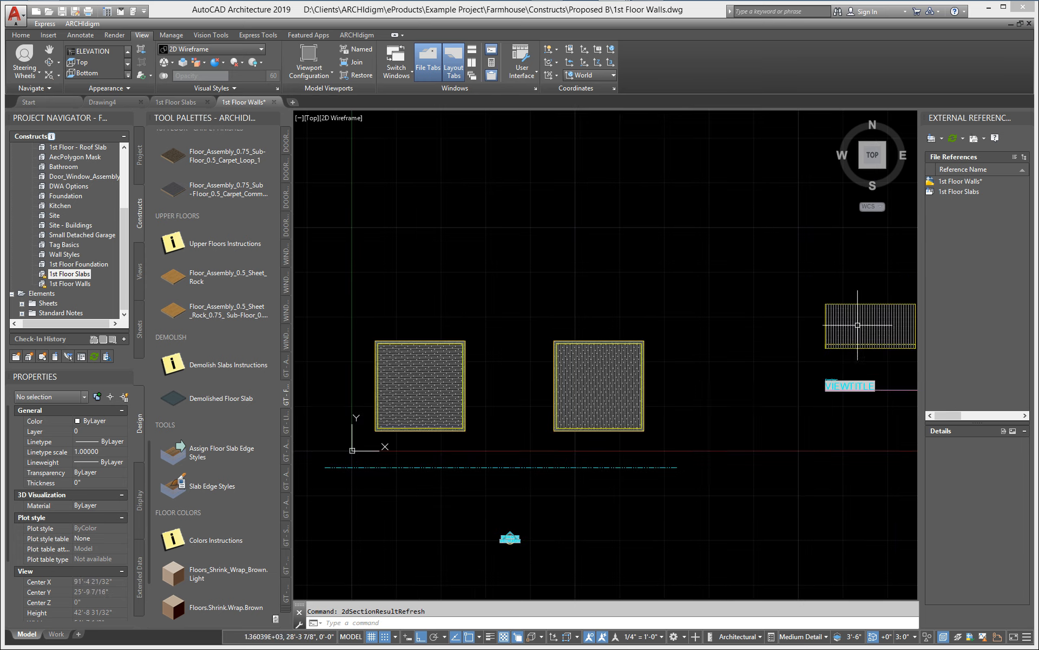
# - View the walls and slabs in 3D from the southeast with the Conceptual visual style
pyautogui.keyDown('shift'); pyautogui.moveTo(451, 437); pyautogui.dragTo(509, 348, button='middle'); pyautogui.keyUp('shift')
pyautogui.scroll(4, 509, 348)
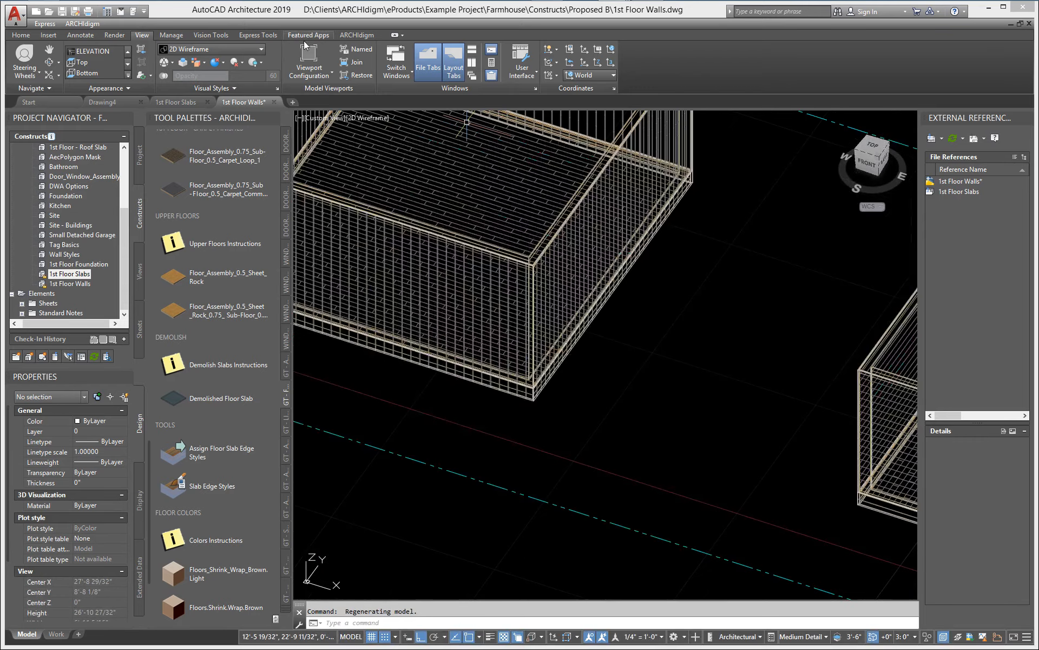
pyautogui.click(213, 49)
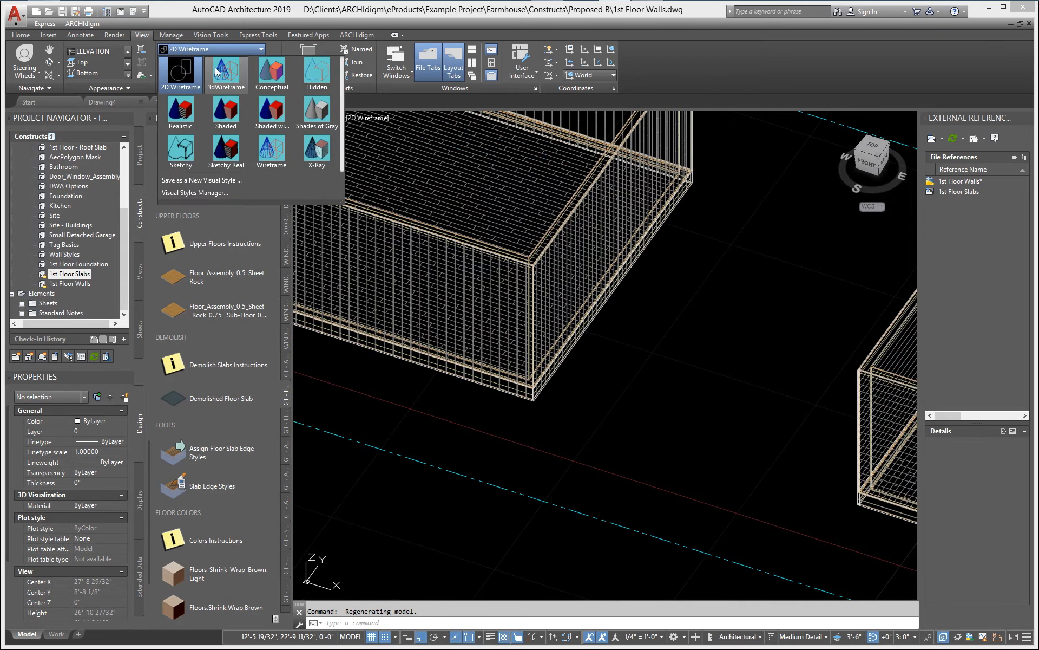
pyautogui.click(269, 77)
pyautogui.scroll(5, 515, 332)
pyautogui.scroll(4, 573, 506)
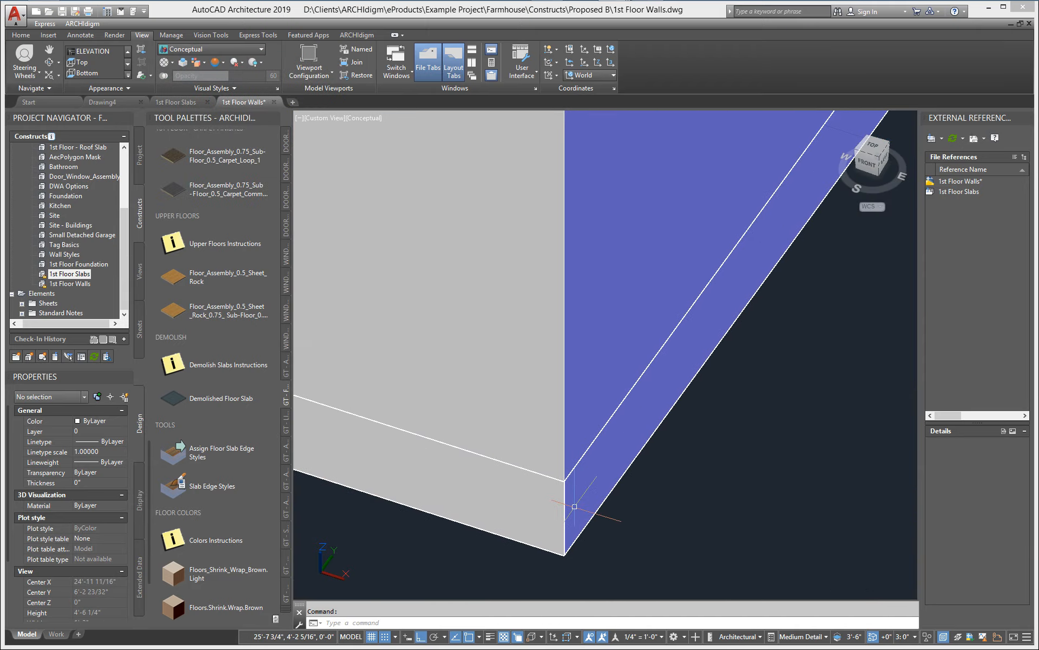
# - Examine the joint between the wall and the slab edge at the west building's southeast corner
pyautogui.moveTo(574, 508); pyautogui.dragTo(512, 392, button='middle')
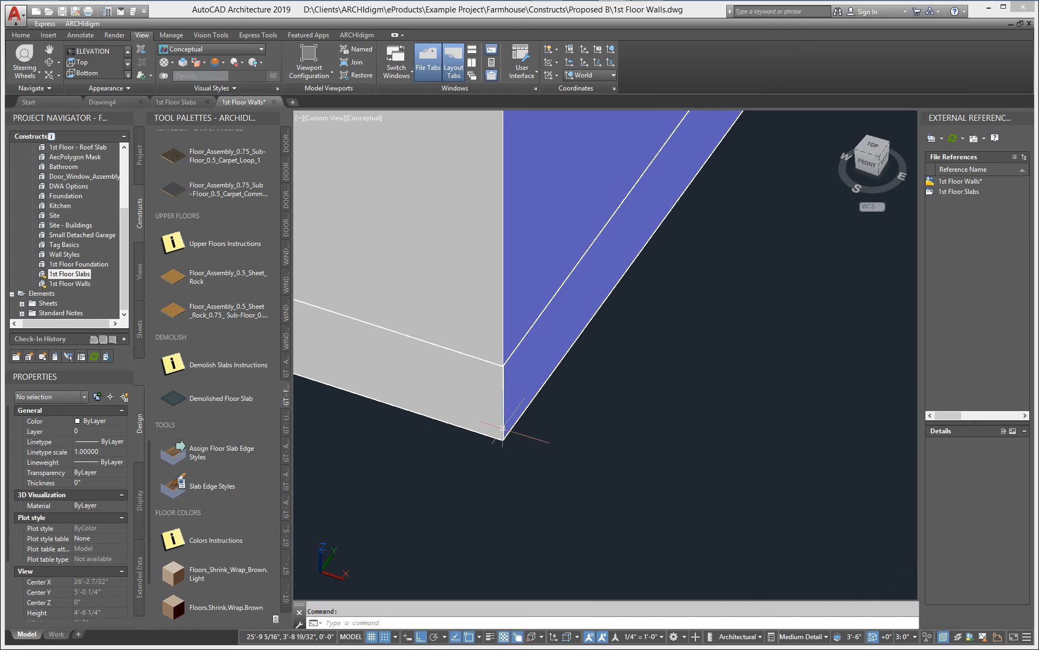
pyautogui.scroll(3, 498, 370)
pyautogui.scroll(4, 507, 367)
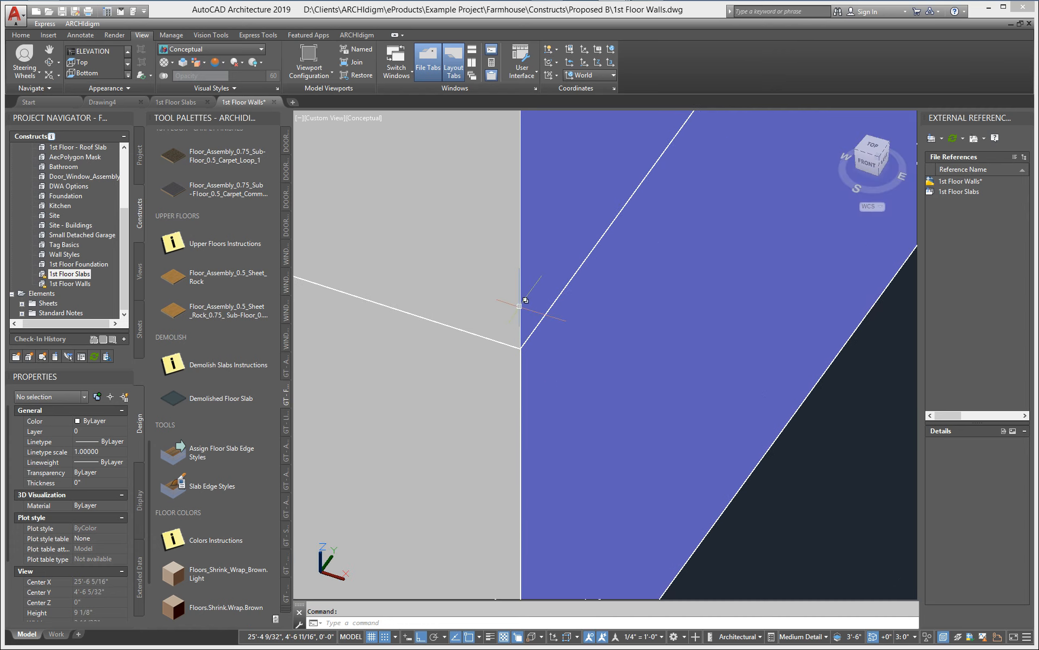
pyautogui.scroll(-8, 522, 316)
pyautogui.moveTo(521, 322); pyautogui.dragTo(497, 405, button='middle')
pyautogui.scroll(-2, 491, 410)
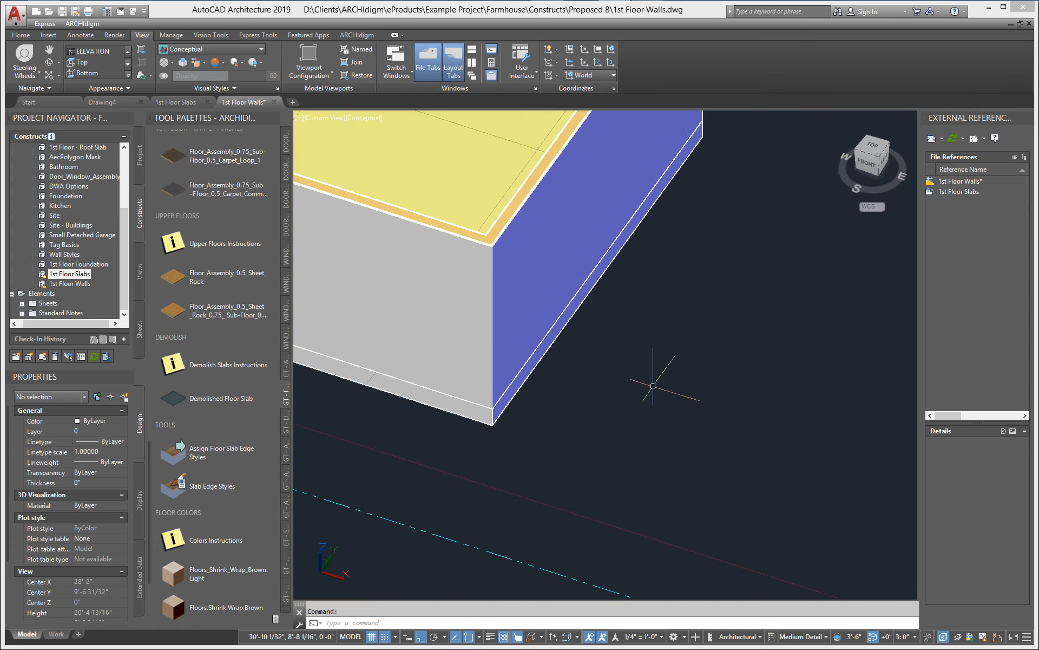
pyautogui.moveTo(652, 385); pyautogui.dragTo(422, 441, button='middle')
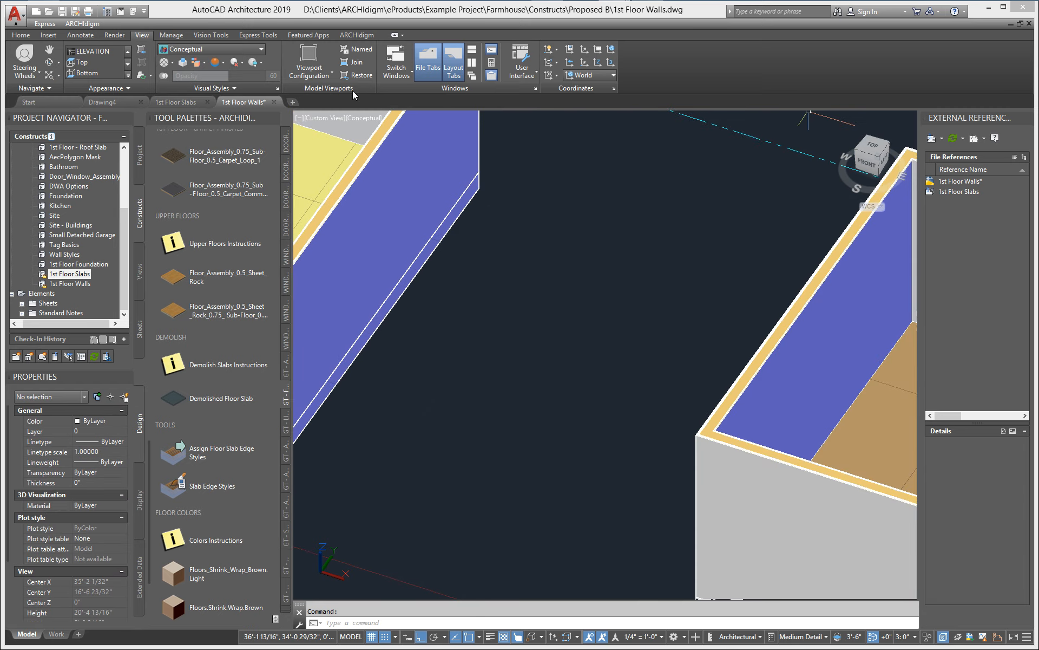
pyautogui.moveTo(410, 492); pyautogui.dragTo(727, 486, button='middle')
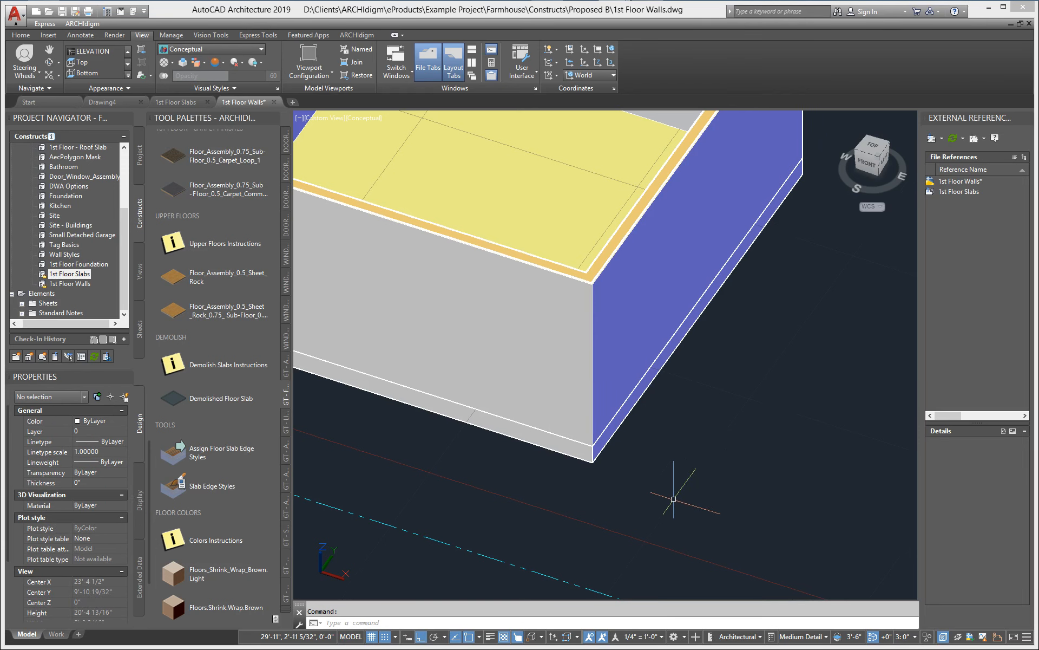
pyautogui.scroll(3, 589, 452)
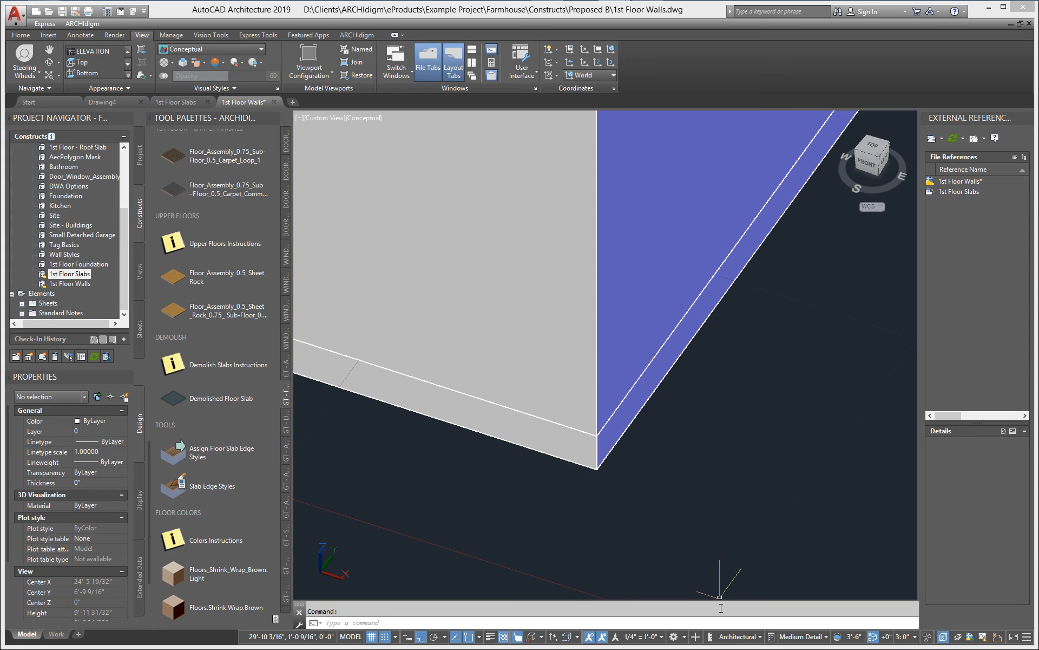
# - Restore the plan view of the current UCS with the 2D Wireframe visual style and focus on the elevation
pyautogui.write('plan')
pyautogui.press('Return')
pyautogui.press('Return')
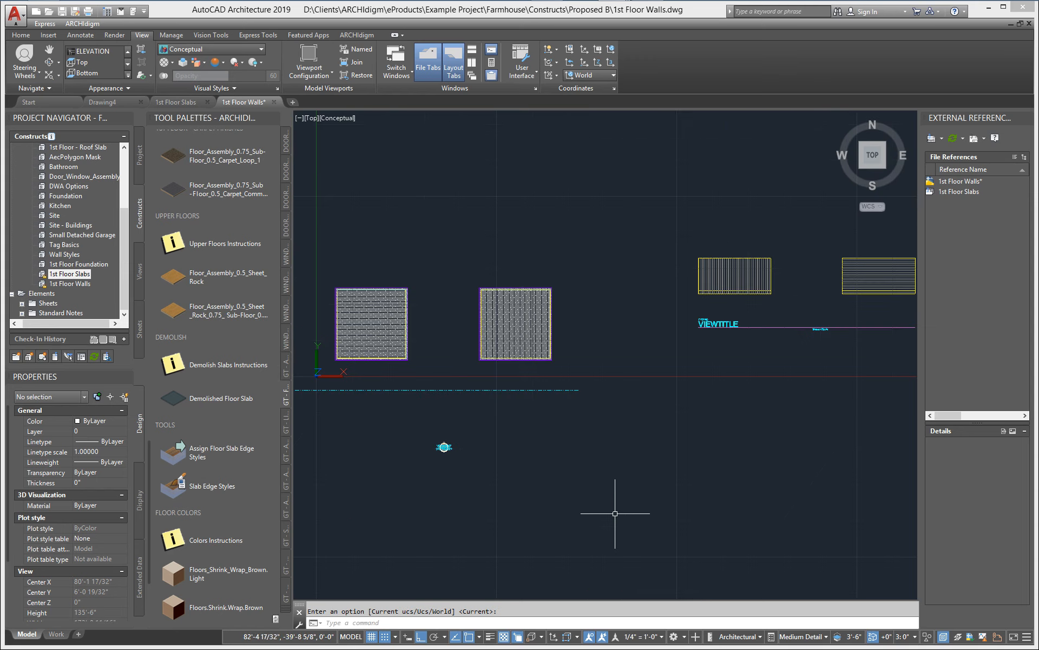
pyautogui.click(207, 49)
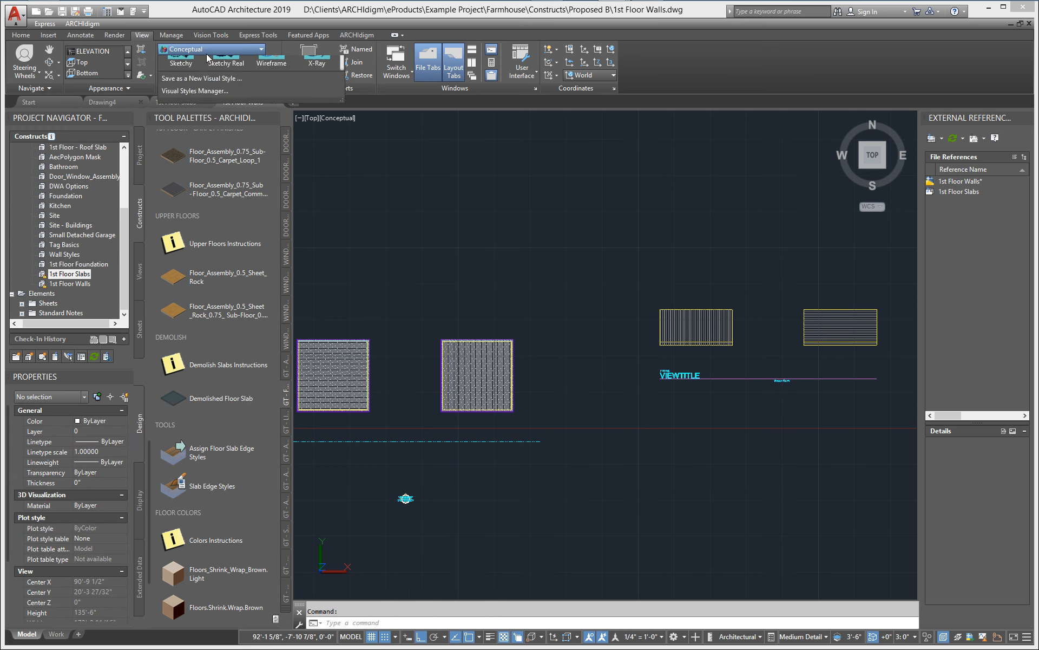
pyautogui.click(200, 76)
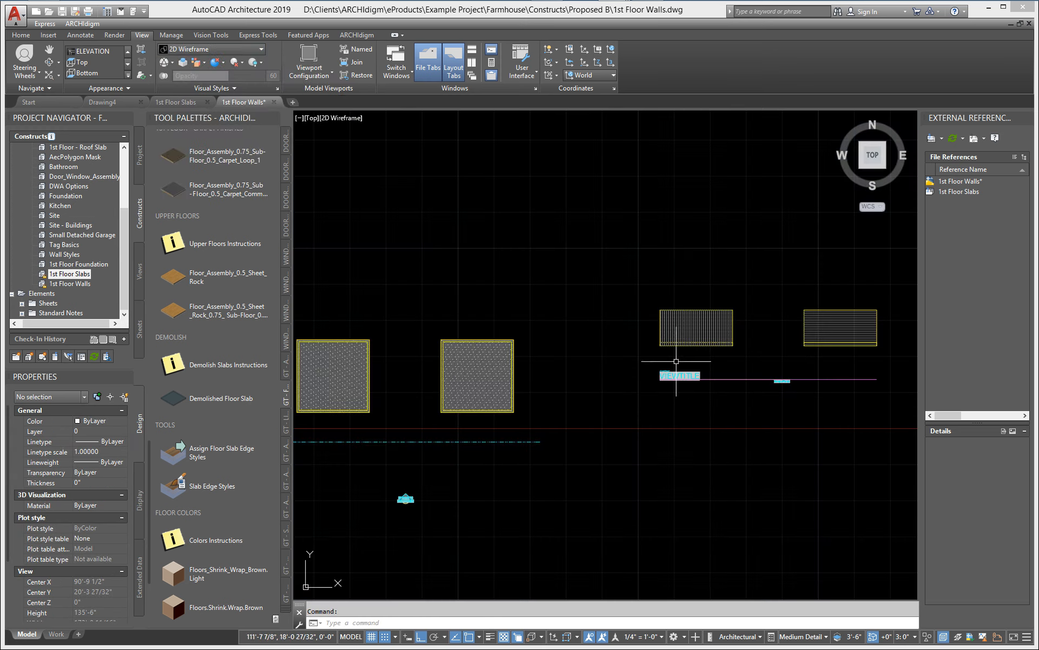
pyautogui.scroll(4, 678, 333)
pyautogui.moveTo(682, 359); pyautogui.dragTo(546, 358, button='middle')
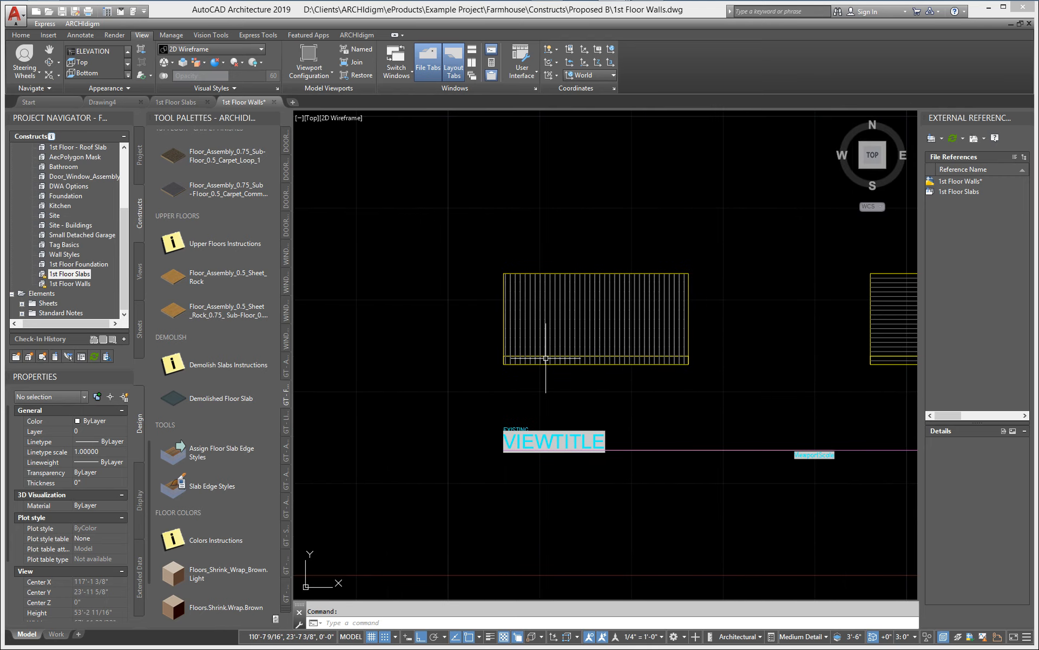
# - Turn on Merge Common Materials in the General Medium Detail display of the Walls.Finishes.Siding.Vertical.Metal.Standing.Seam.1 material definition and apply it
pyautogui.write('material')
pyautogui.press('Return')
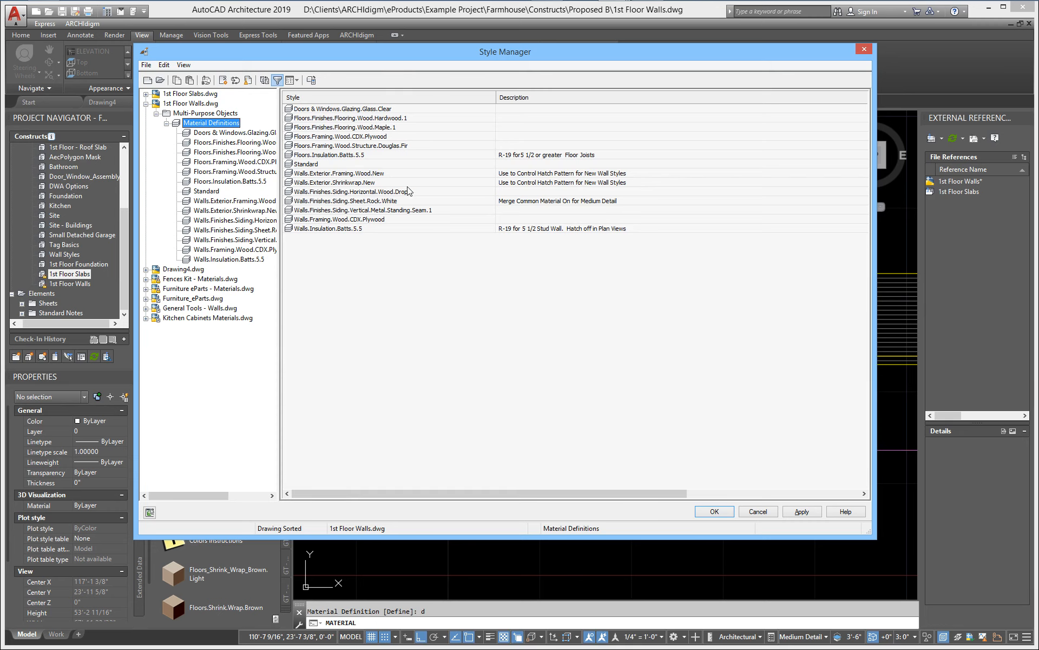
pyautogui.doubleClick(364, 210)
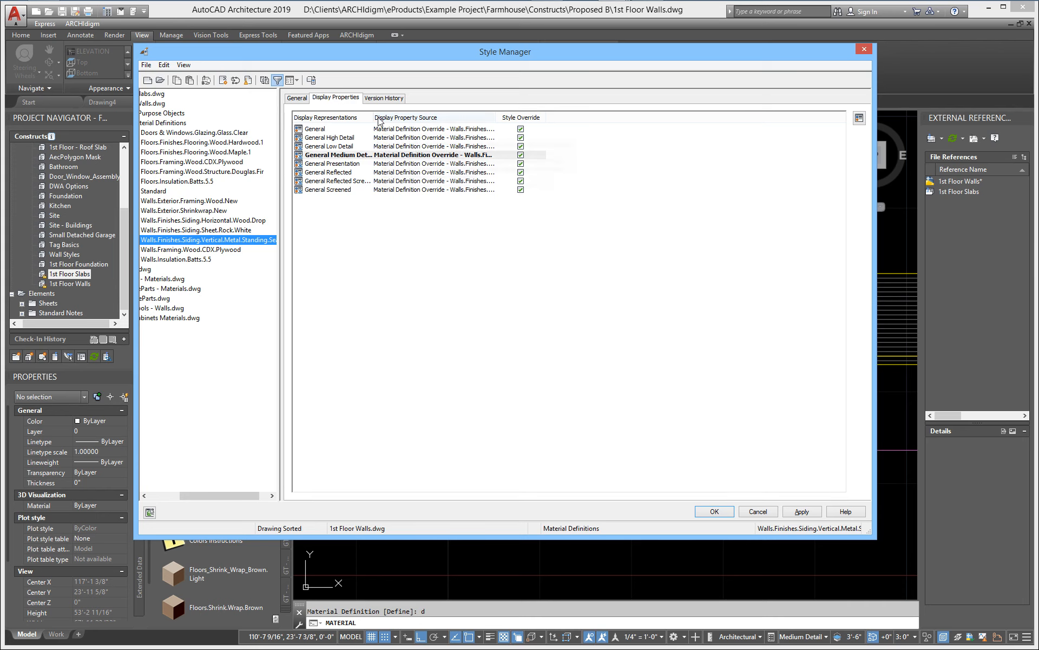
pyautogui.moveTo(373, 118); pyautogui.dragTo(450, 117)
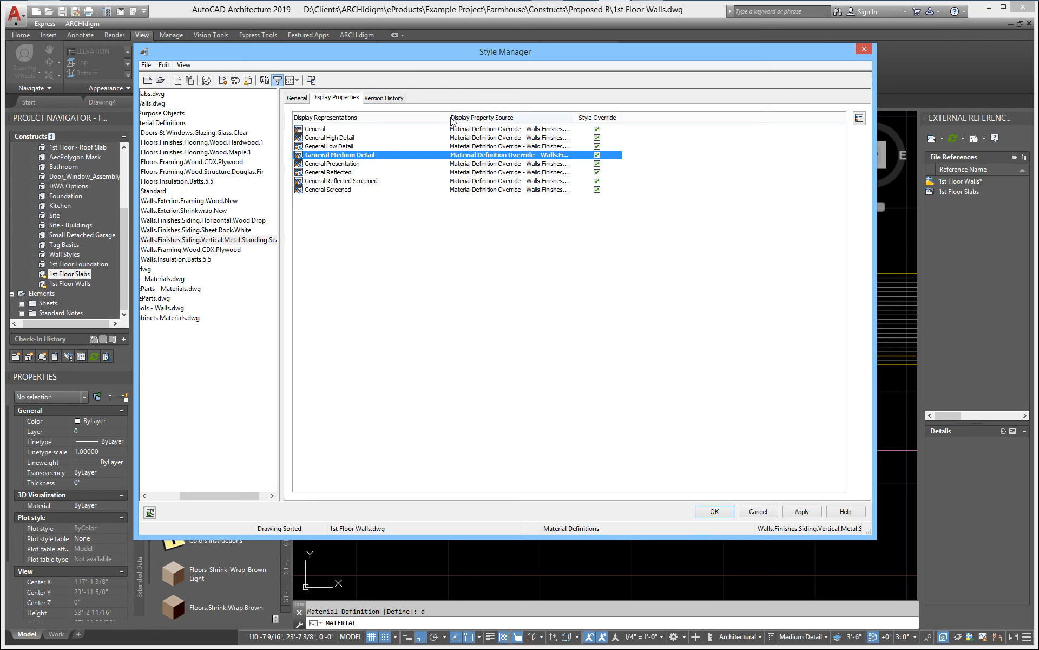
pyautogui.doubleClick(356, 158)
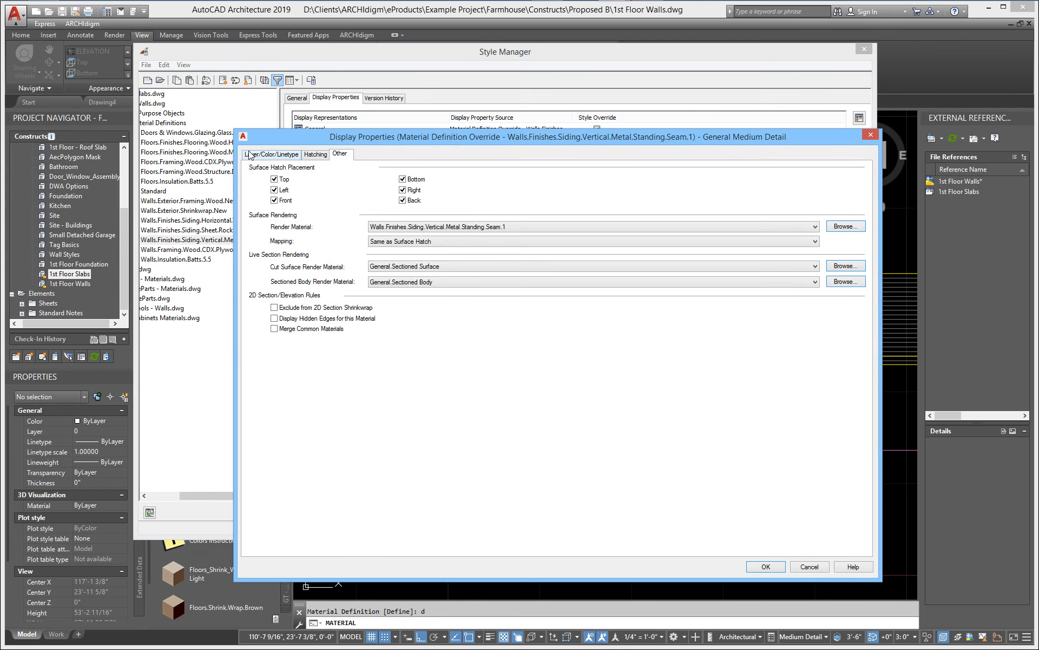
pyautogui.click(261, 156)
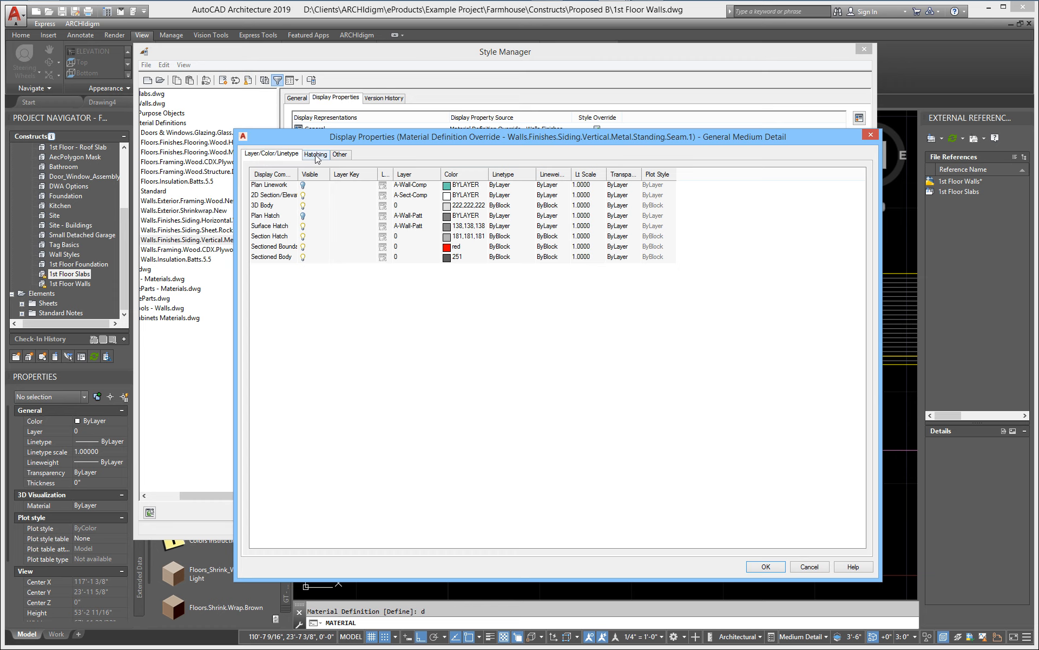
pyautogui.click(340, 155)
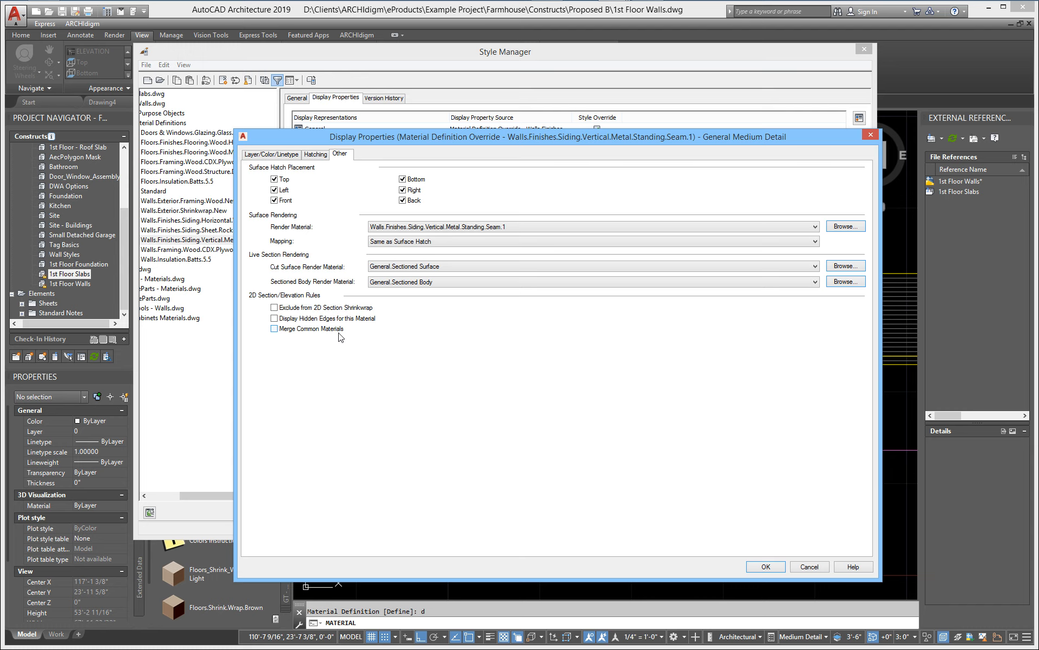
pyautogui.click(275, 329)
pyautogui.click(763, 566)
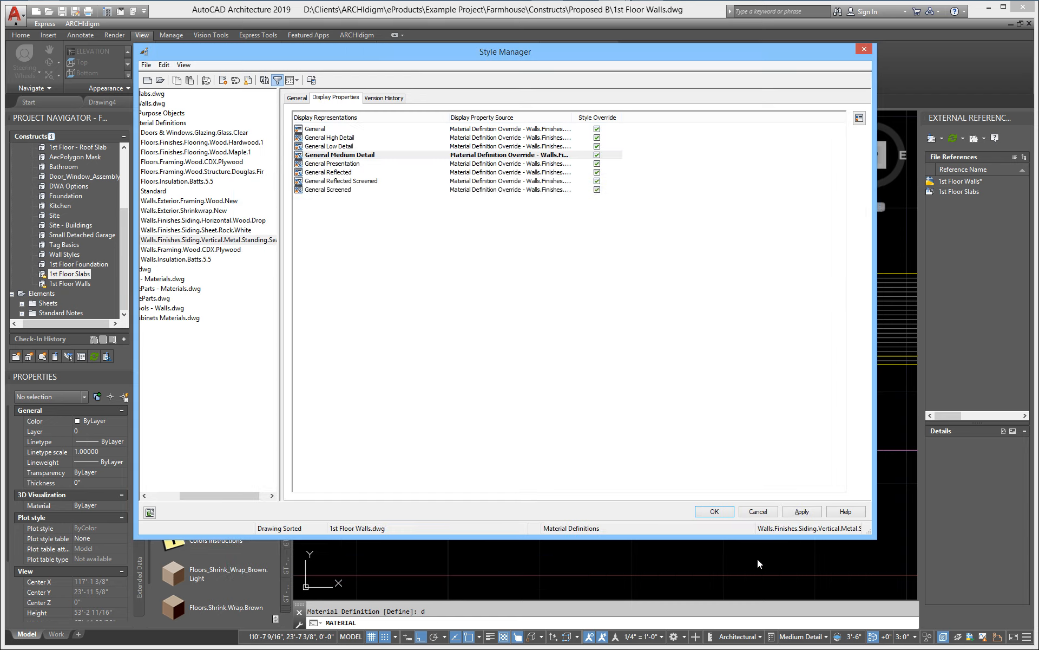
pyautogui.click(806, 511)
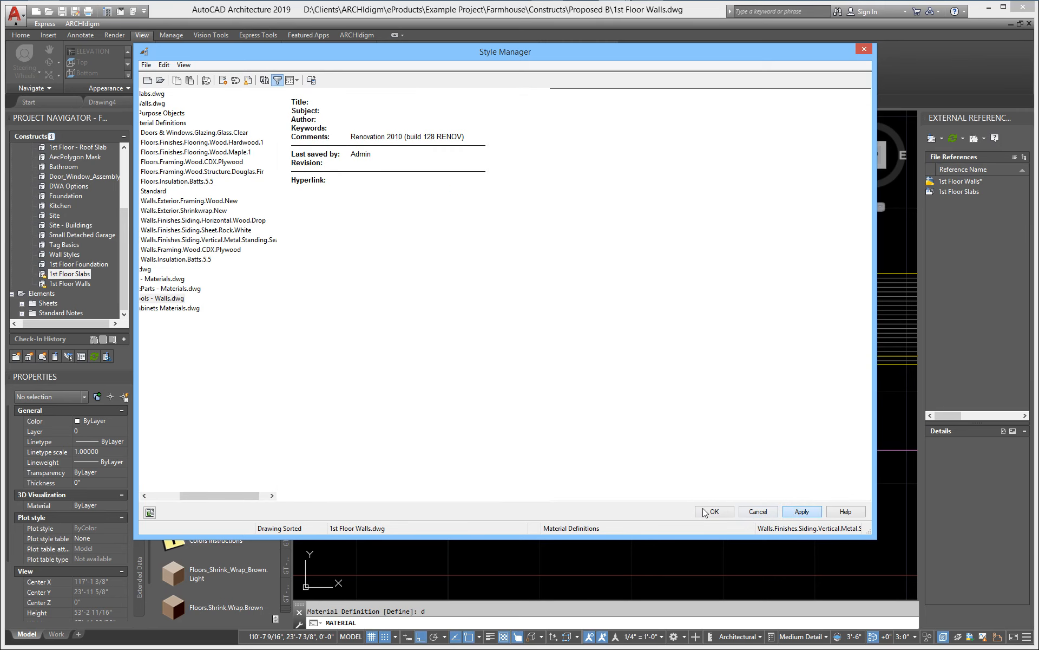
pyautogui.click(711, 512)
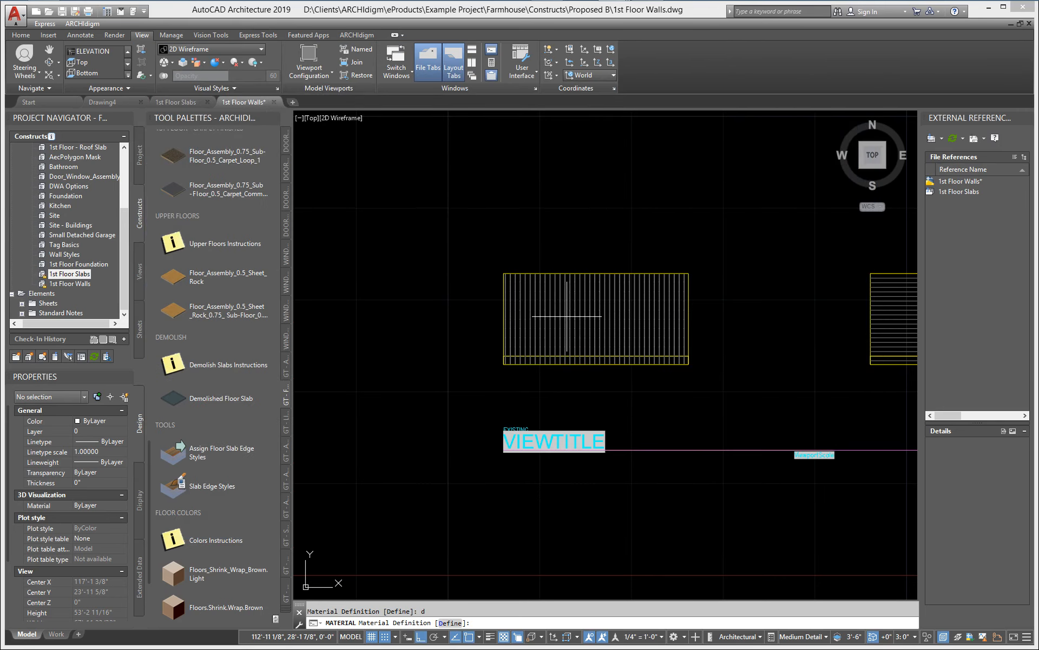
pyautogui.press('Escape')
# - Refresh the 2D elevation and inspect the slab edge joint on the vertical and horizontal siding
pyautogui.click(567, 317)
pyautogui.rightClick(567, 316)
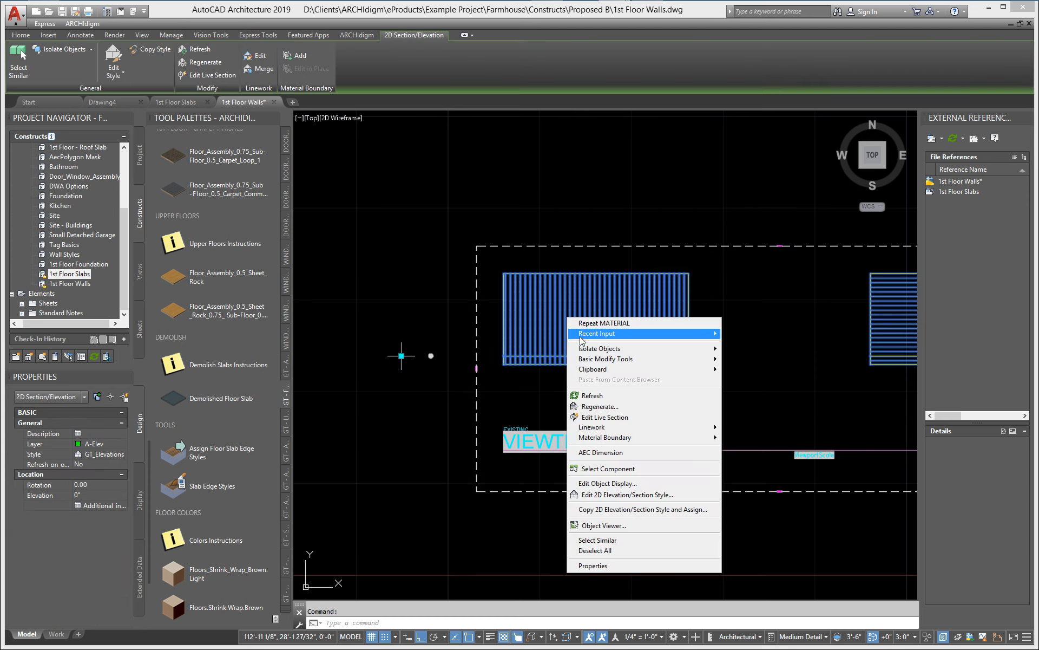
pyautogui.click(592, 396)
pyautogui.scroll(5, 505, 360)
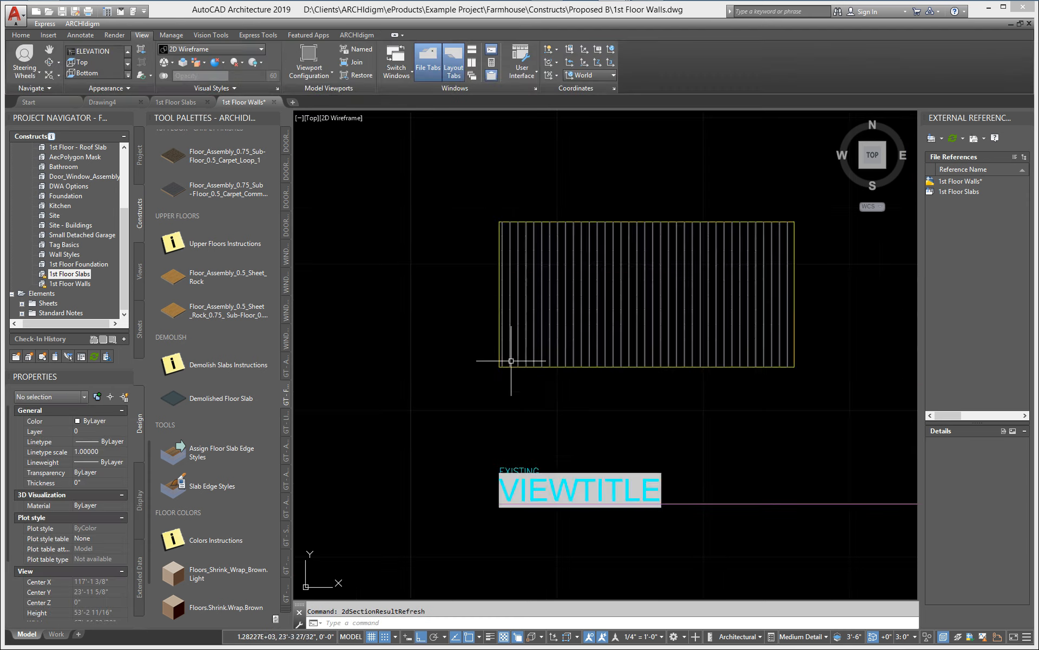
pyautogui.scroll(6, 456, 352)
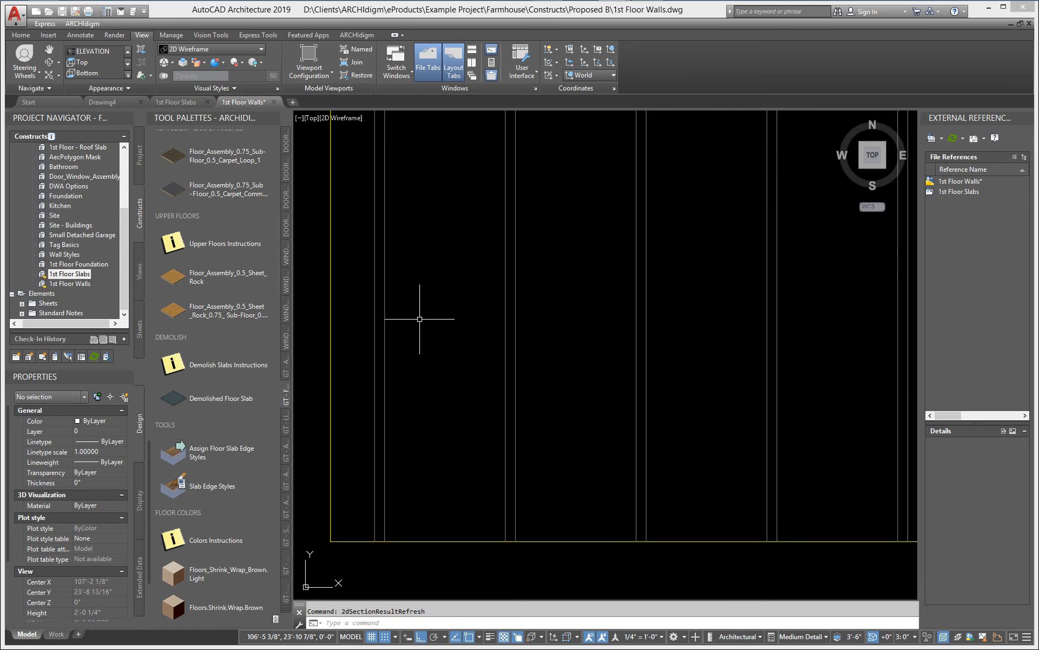
pyautogui.scroll(-15, 437, 342)
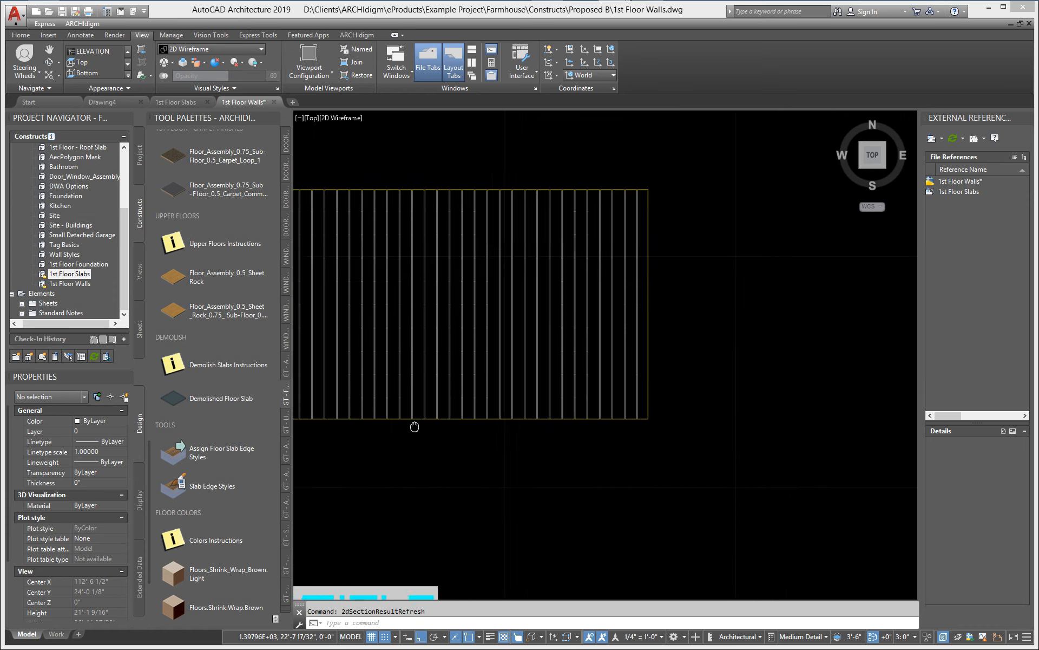
pyautogui.scroll(5, 572, 430)
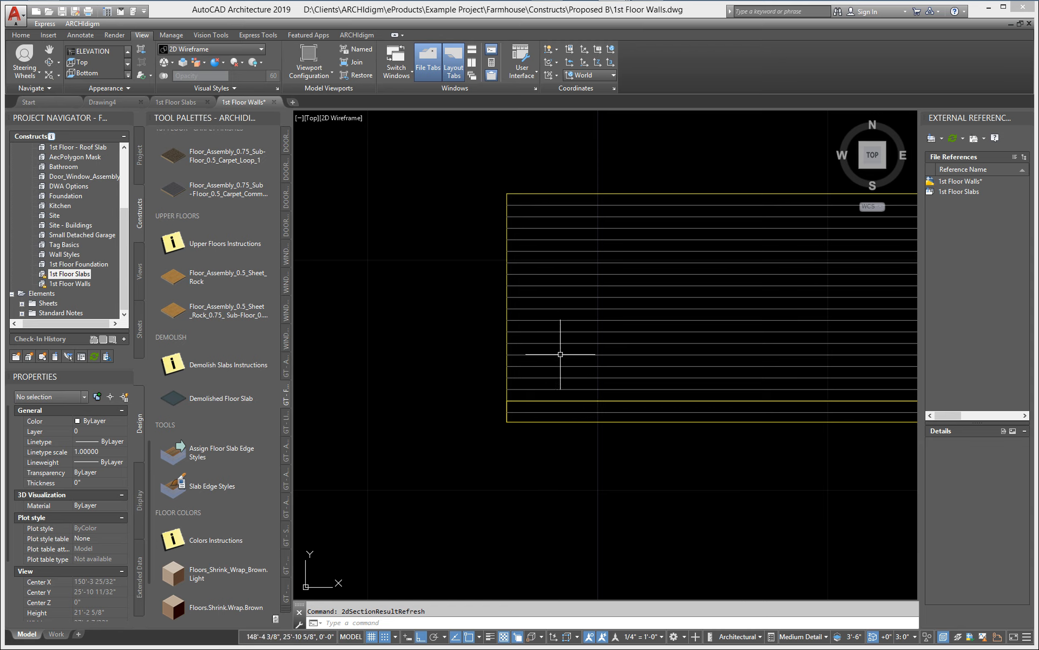
# - Turn on Merge Common Materials in the General Medium Detail display of the Walls.Finishes.Siding.Horizontal.Wood.Drop material definition and apply it
pyautogui.write('material')
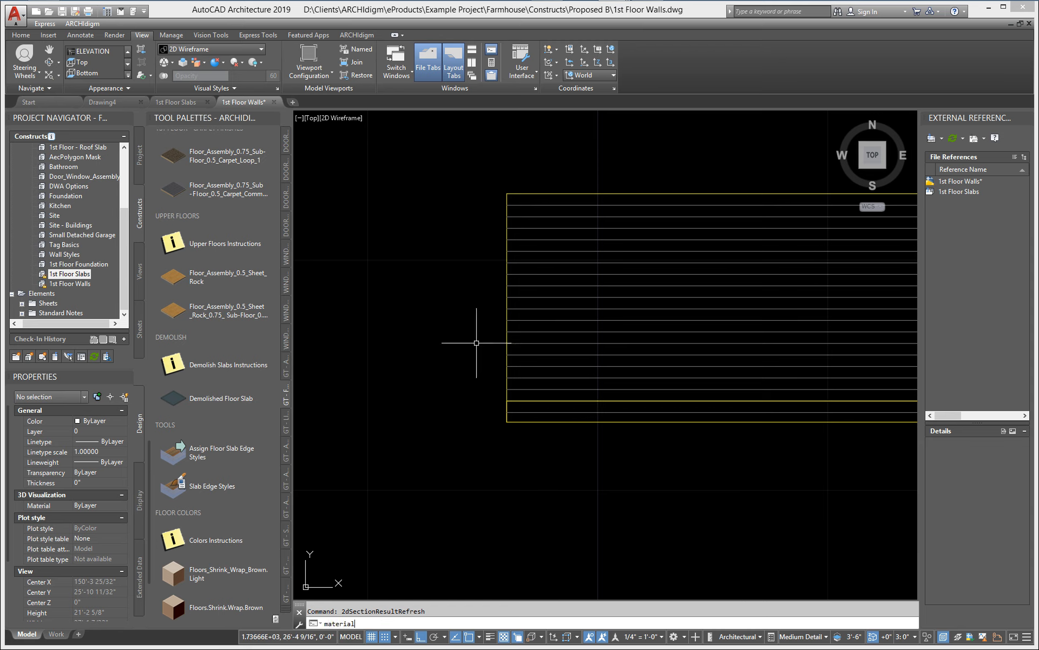
pyautogui.press('Return')
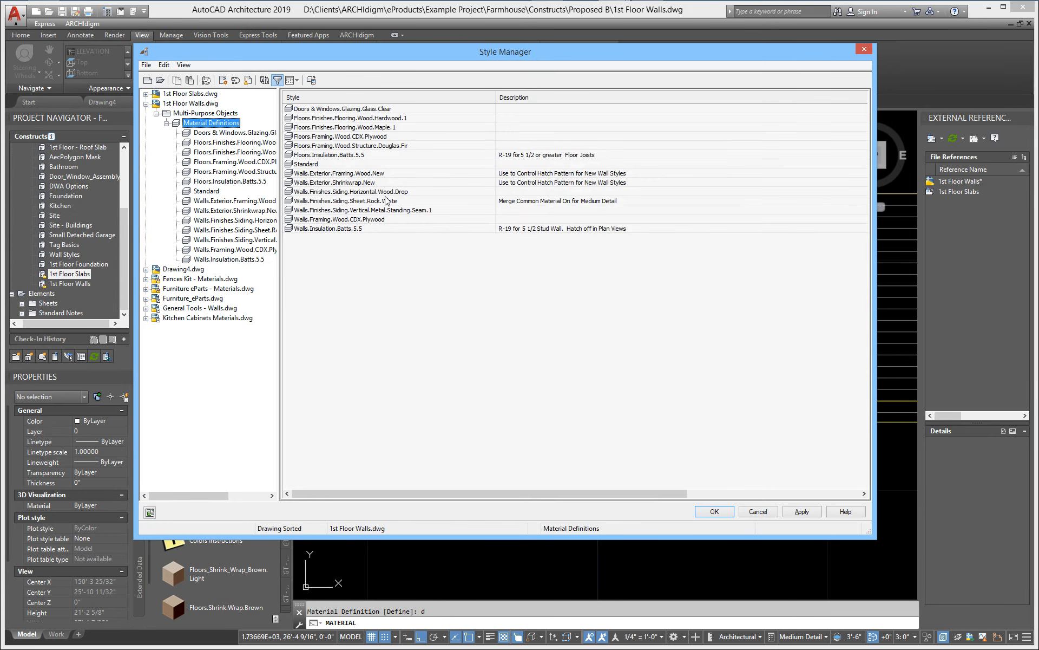
pyautogui.doubleClick(385, 193)
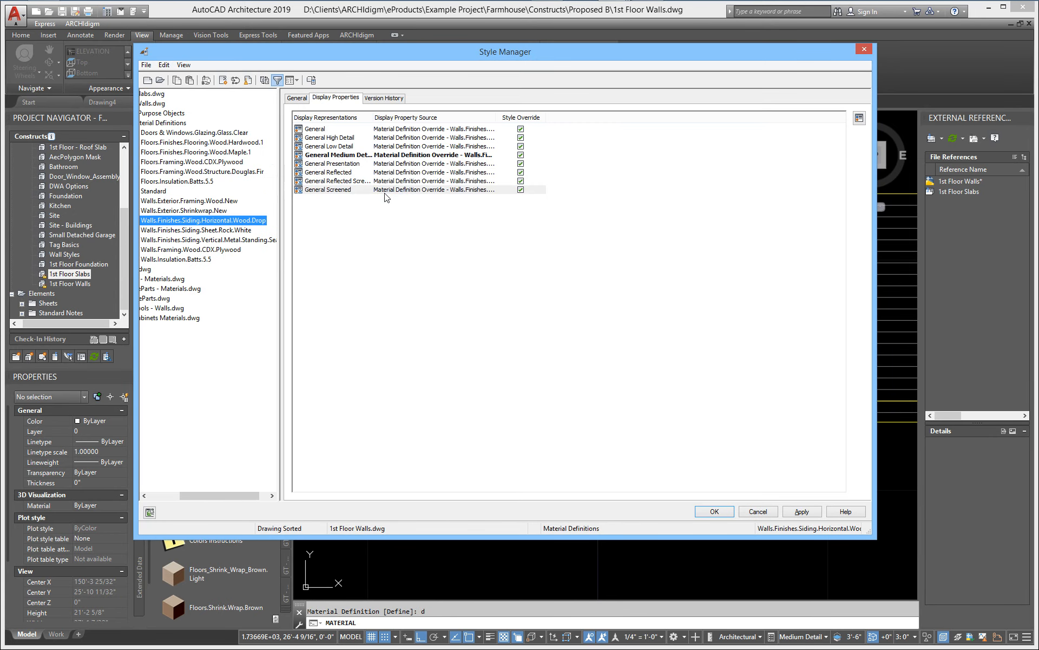
pyautogui.doubleClick(331, 157)
pyautogui.click(275, 328)
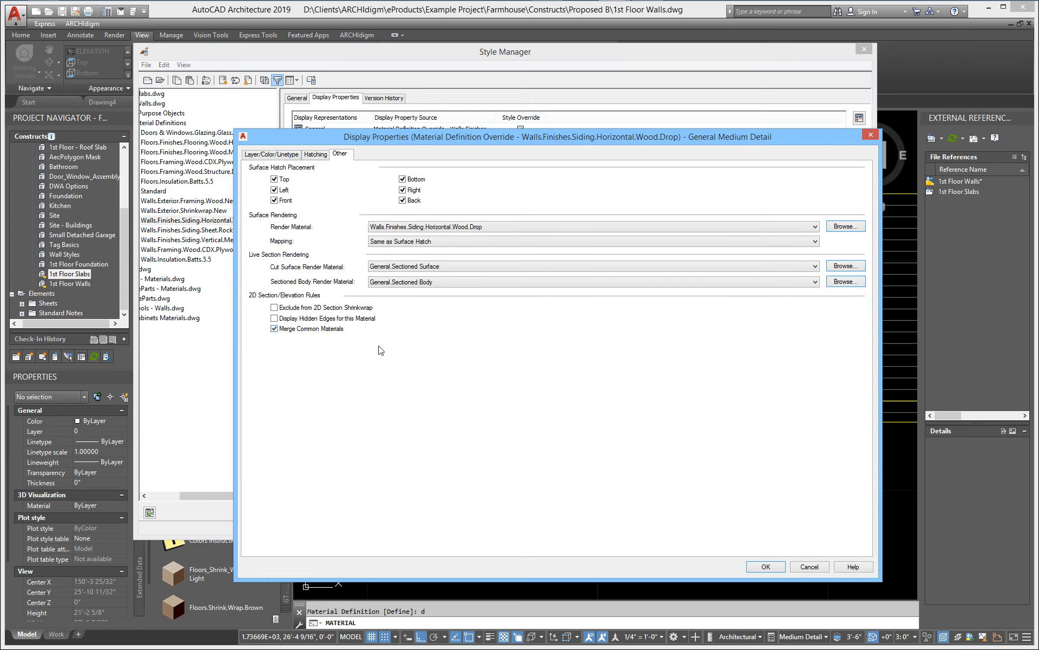
pyautogui.click(766, 566)
pyautogui.click(802, 511)
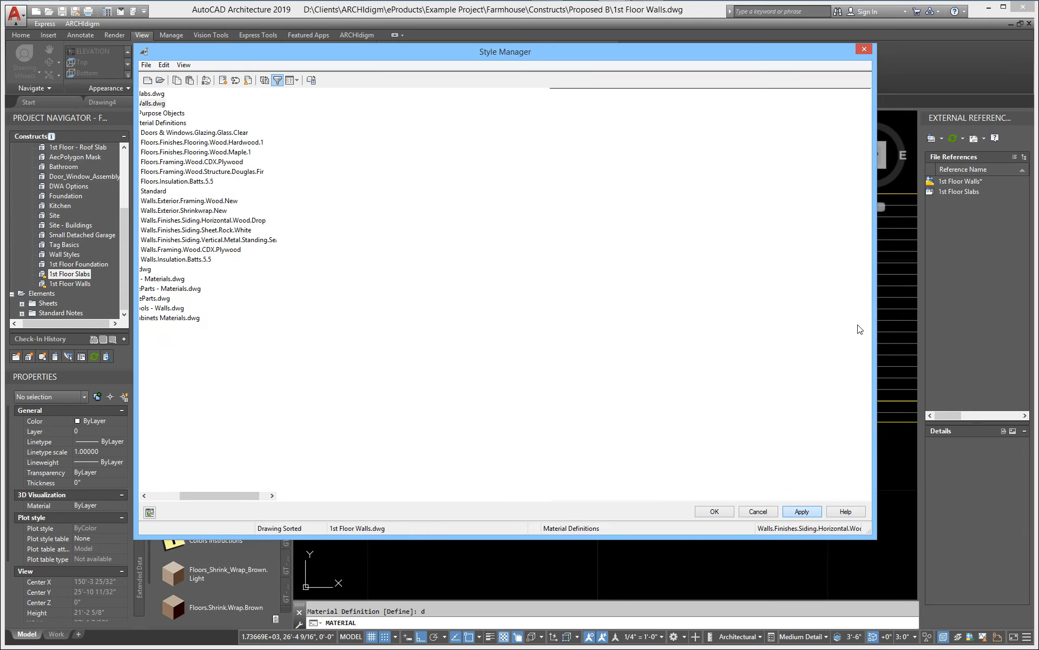
pyautogui.press('Return')
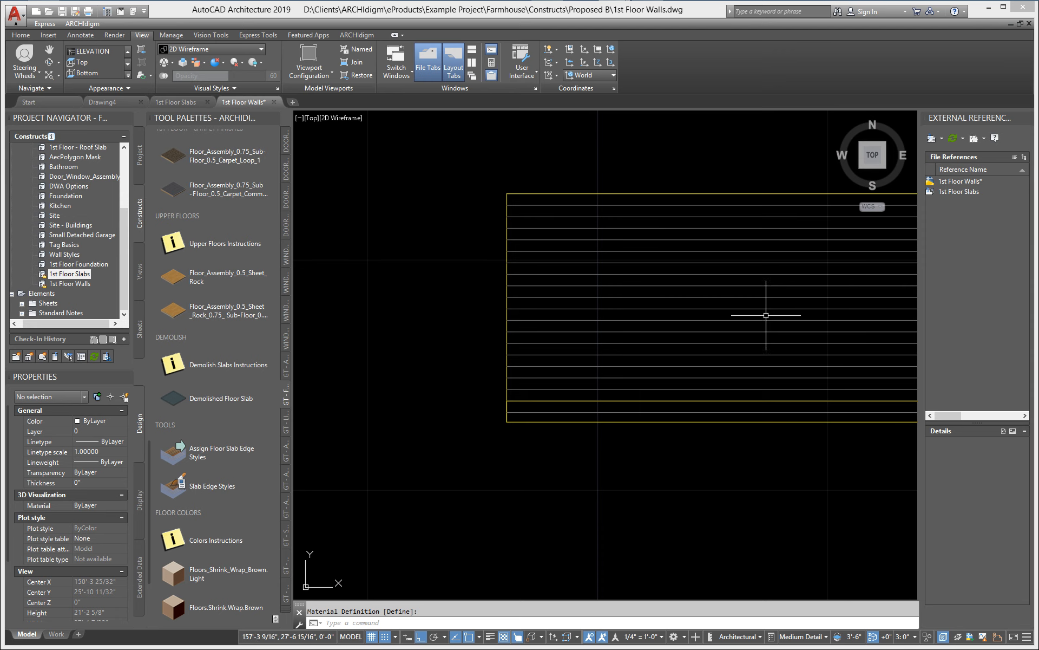
# - Refresh the 2D elevation to apply the merged horizontal wood siding material
pyautogui.click(761, 309)
pyautogui.click(749, 303)
pyautogui.rightClick(749, 304)
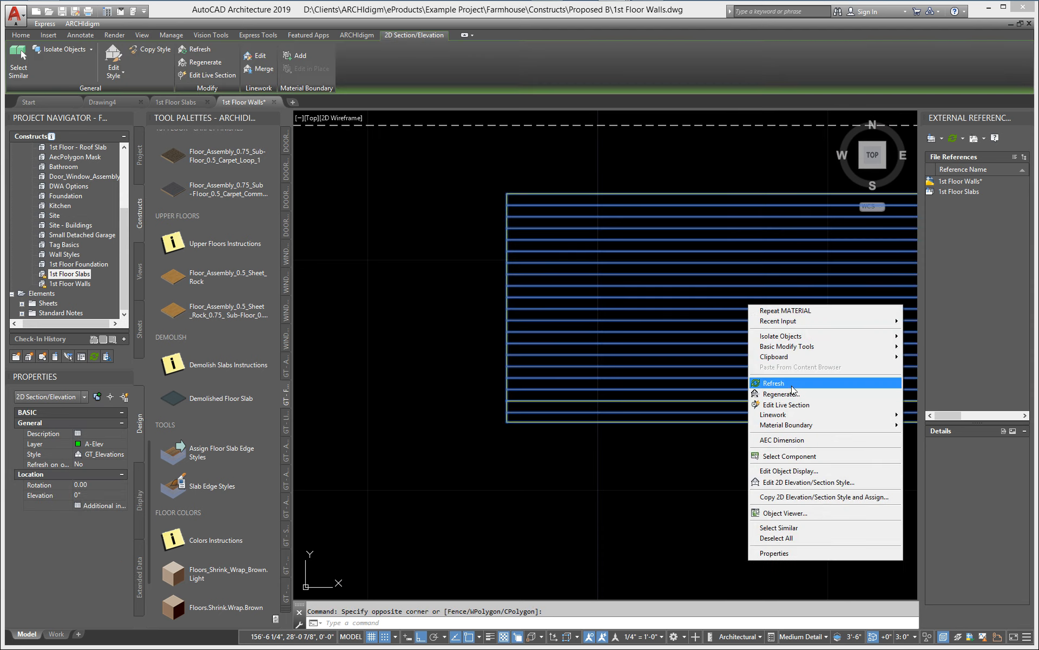
pyautogui.click(774, 383)
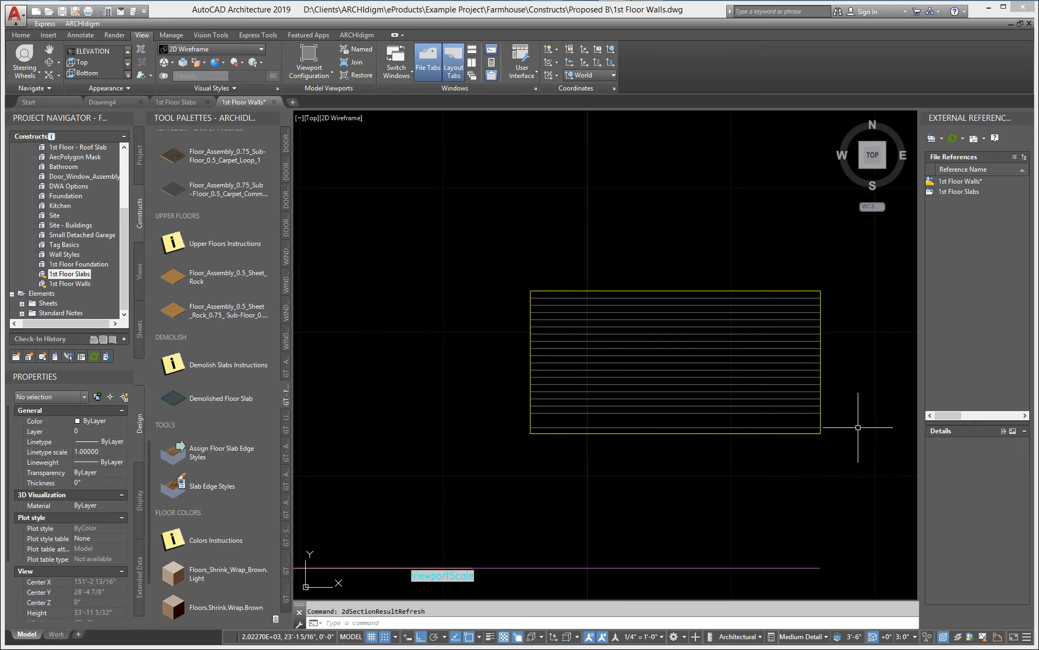
# - Examine the siding line spacing near the base of the horizontal siding elevation at both of its lower corners
pyautogui.scroll(8, 819, 432)
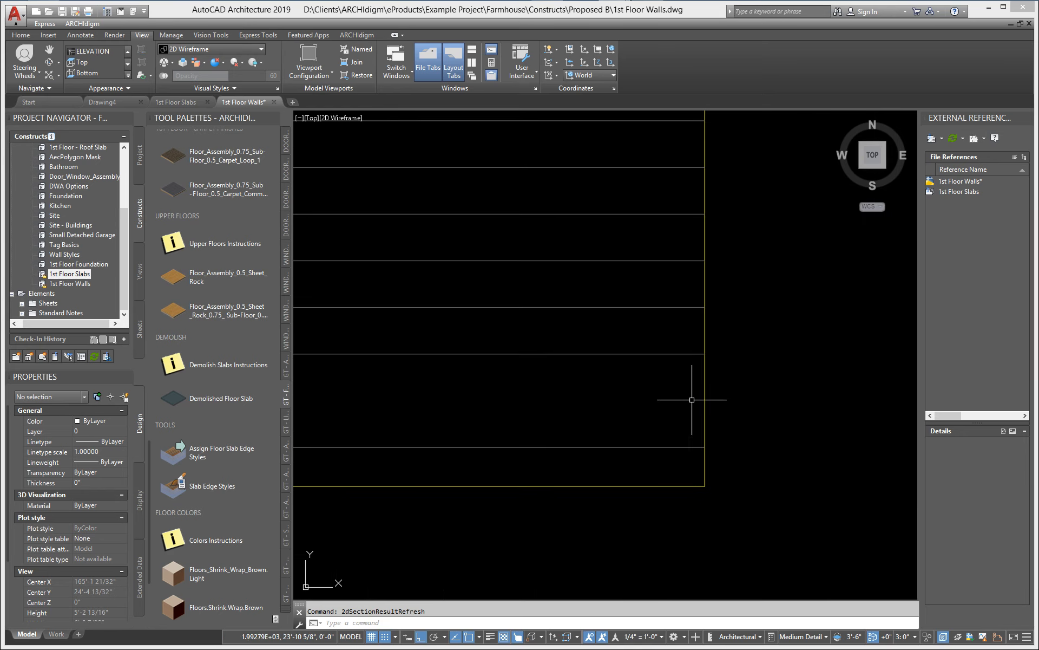
pyautogui.scroll(-6, 708, 413)
pyautogui.moveTo(720, 438); pyautogui.dragTo(688, 451, button='middle')
pyautogui.scroll(6, 683, 477)
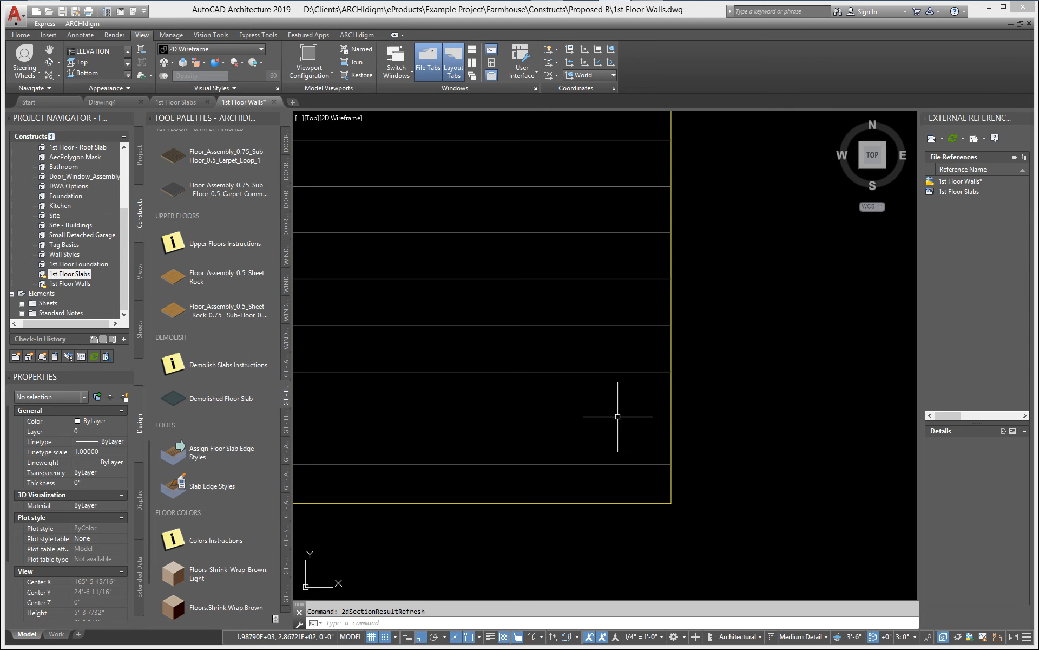
pyautogui.scroll(-4, 652, 417)
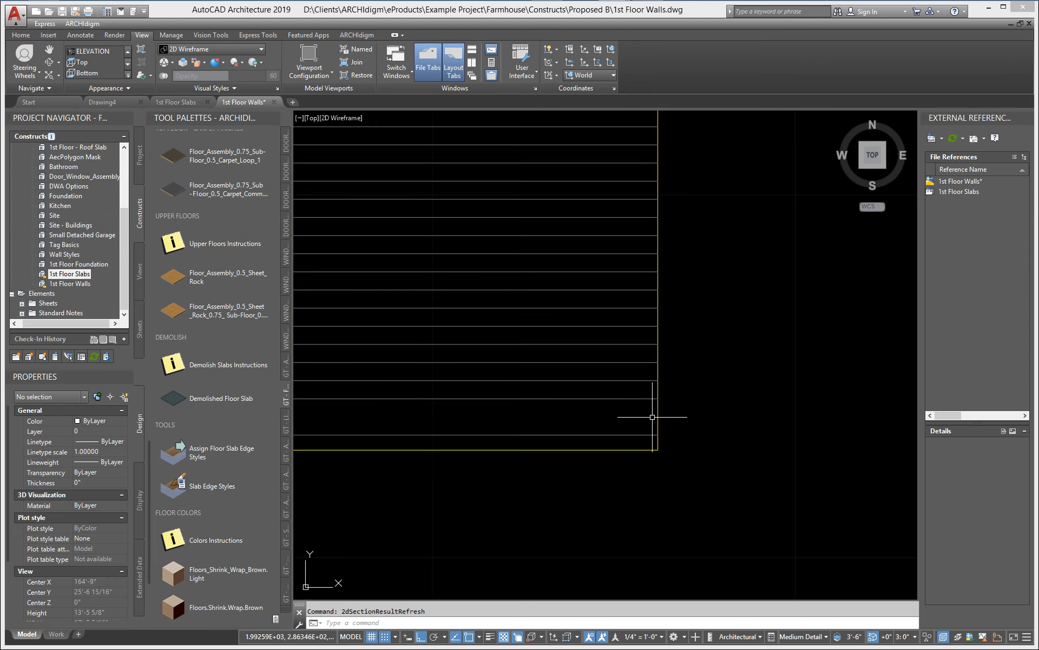
pyautogui.moveTo(652, 416); pyautogui.dragTo(854, 413, button='middle')
pyautogui.scroll(-4, 859, 413)
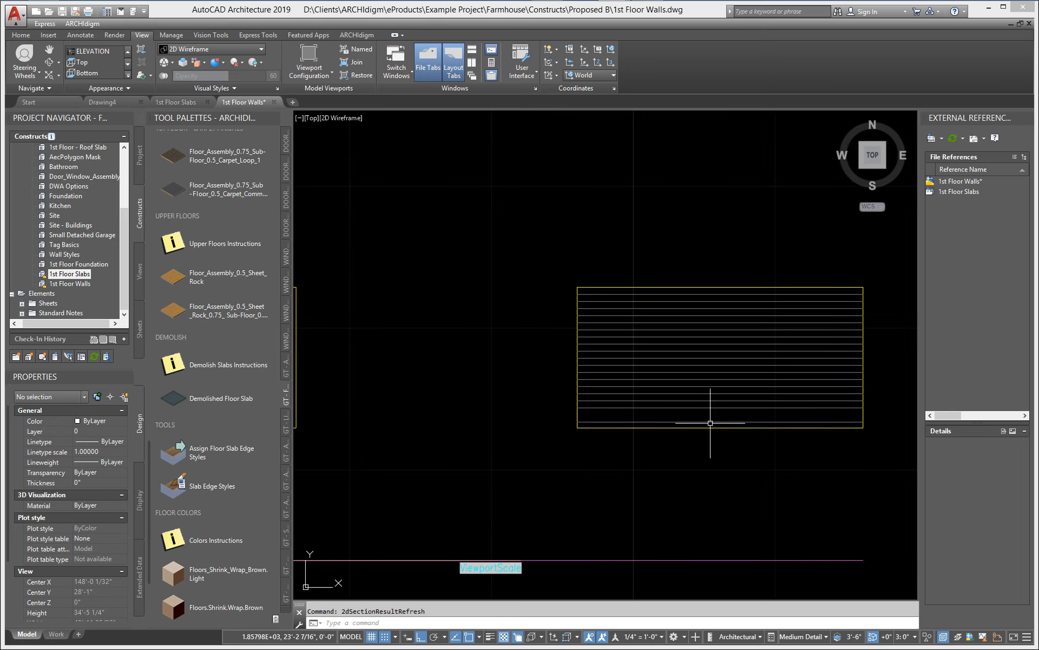
pyautogui.scroll(4, 594, 411)
pyautogui.moveTo(594, 411)
pyautogui.mouseDown(button='middle')
pyautogui.moveTo(535, 436)
pyautogui.moveTo(453, 436)
pyautogui.mouseUp(button='middle')
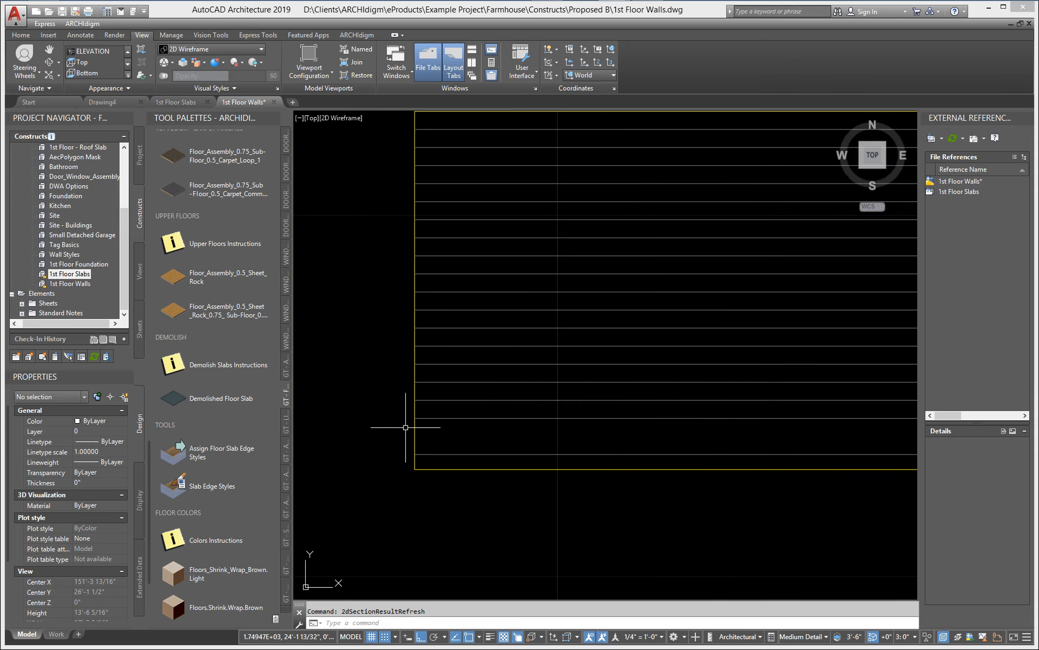
pyautogui.moveTo(406, 424); pyautogui.dragTo(370, 412, button='middle')
pyautogui.write('l')
pyautogui.press('Return')
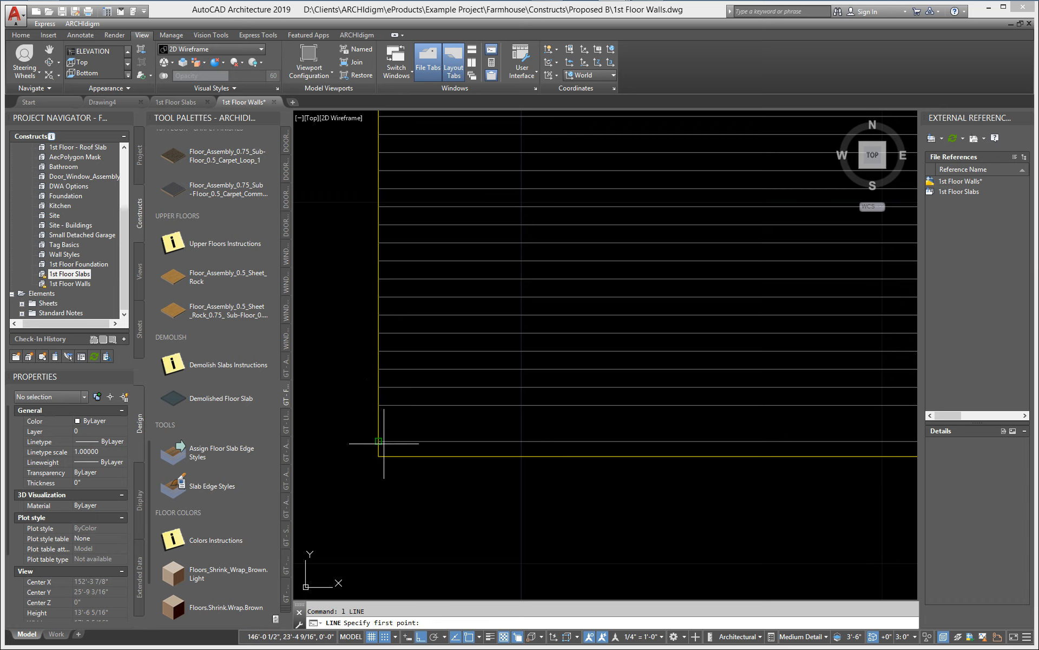
pyautogui.click(378, 421)
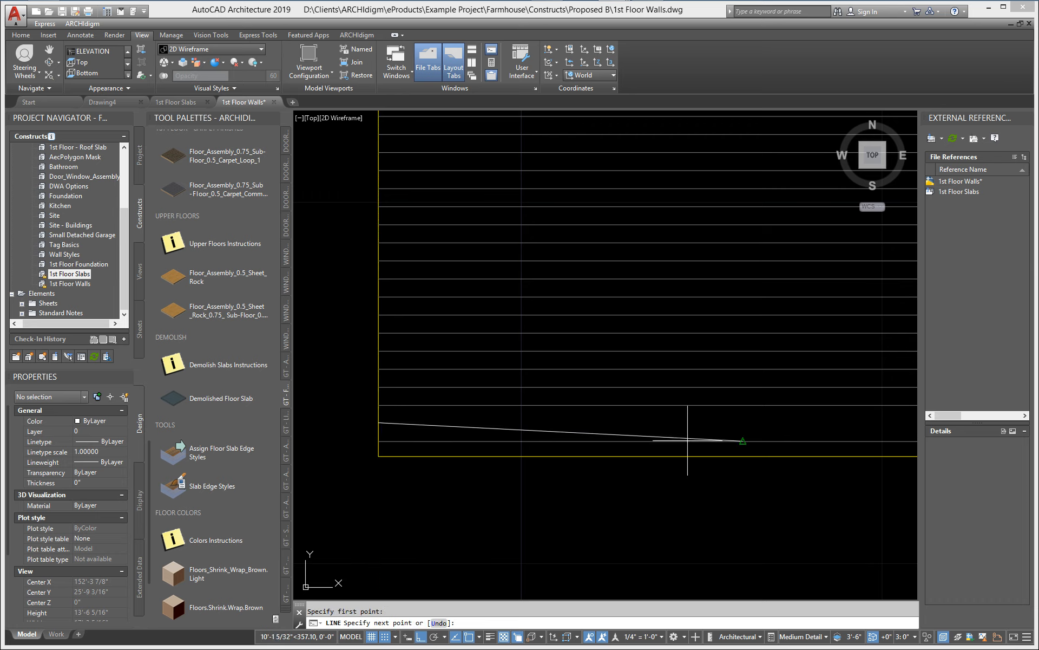
pyautogui.scroll(-4, 482, 422)
pyautogui.press('Escape')
pyautogui.press('Escape')
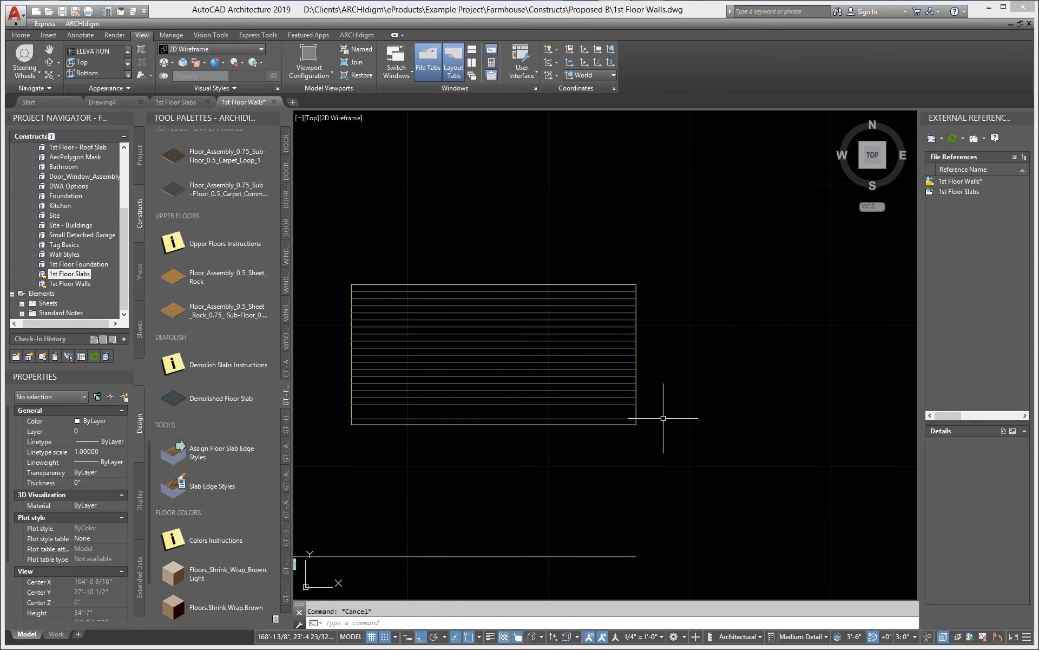
# - Open the General Medium Detail hatching settings of the Walls.Finishes.Siding.Horizontal.Wood.Drop material definition
pyautogui.moveTo(597, 421); pyautogui.dragTo(829, 422, button='middle')
pyautogui.scroll(-1, 828, 422)
pyautogui.scroll(4, 622, 428)
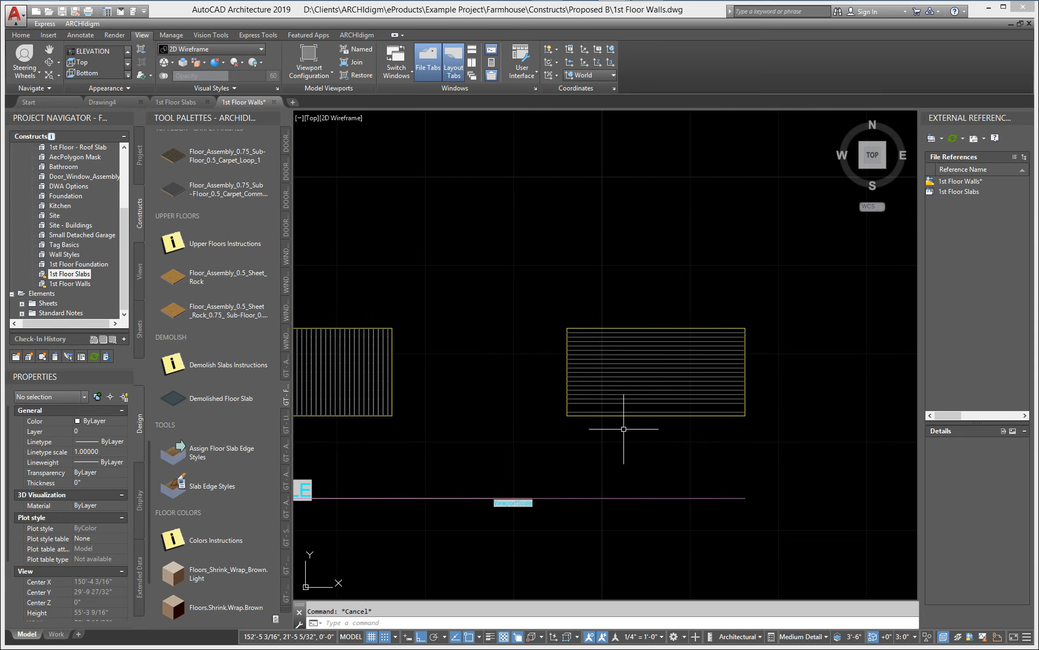
pyautogui.moveTo(621, 413)
pyautogui.mouseDown(button='middle')
pyautogui.moveTo(485, 411)
pyautogui.moveTo(490, 441)
pyautogui.mouseUp(button='middle')
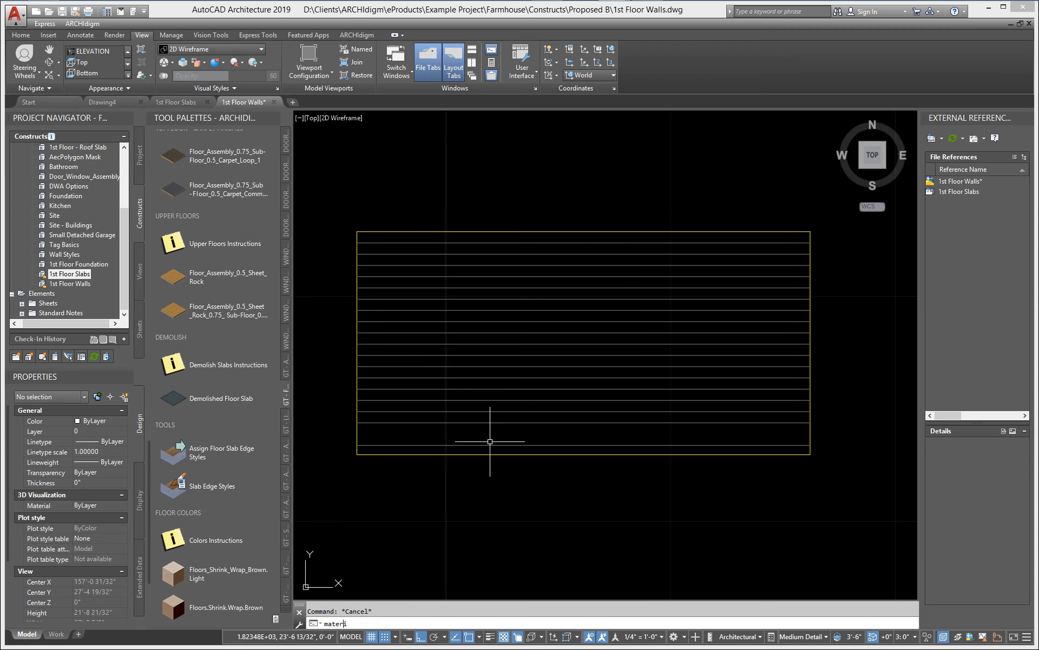
pyautogui.press('Return')
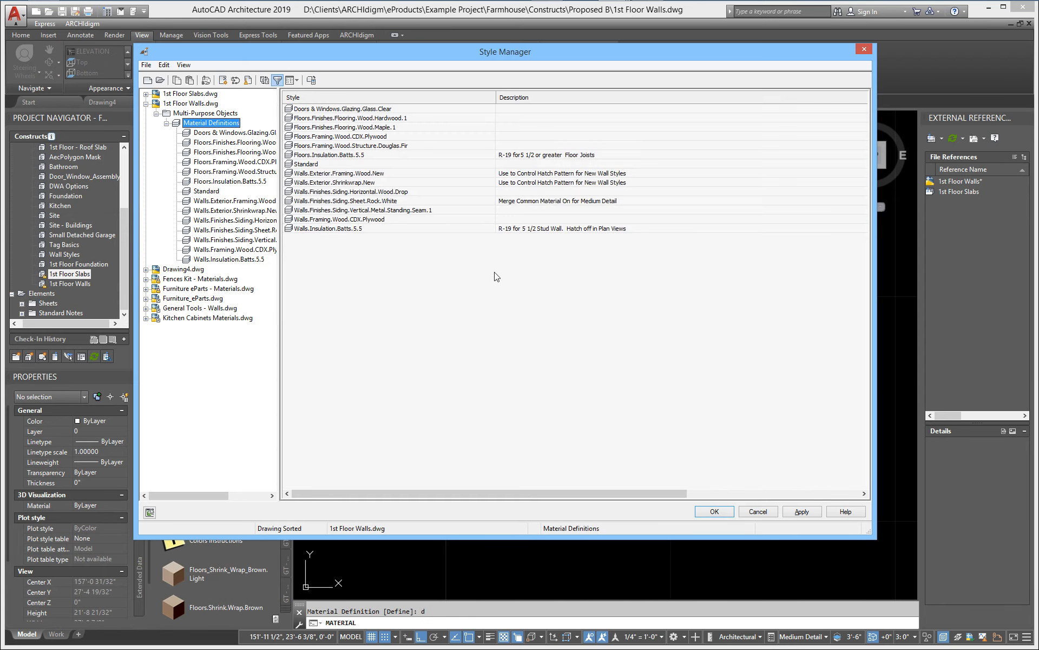
pyautogui.doubleClick(388, 192)
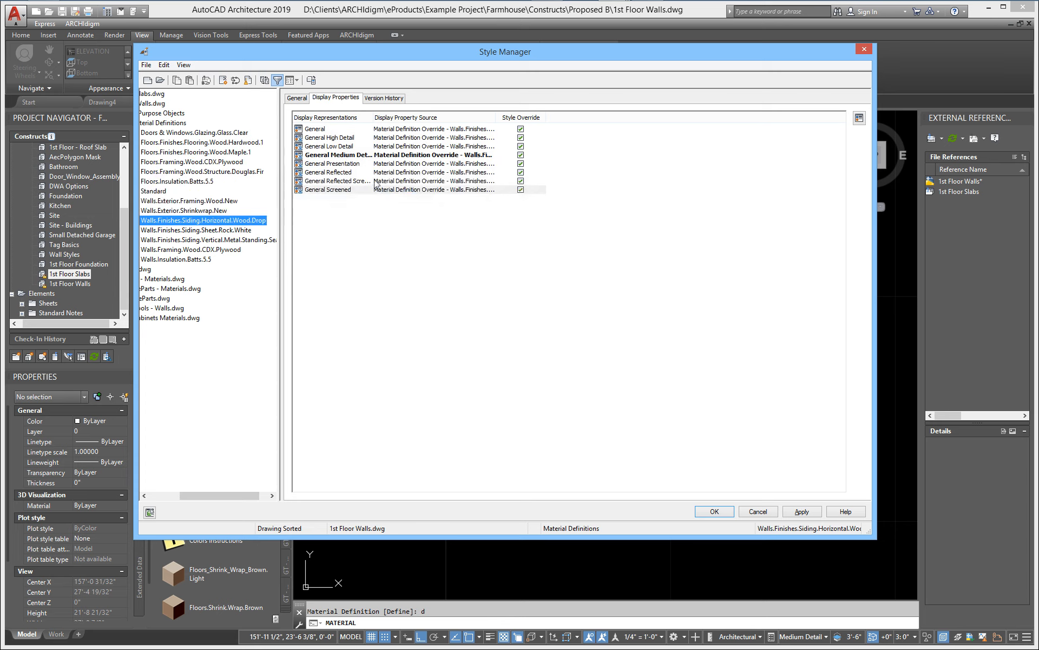
pyautogui.doubleClick(346, 156)
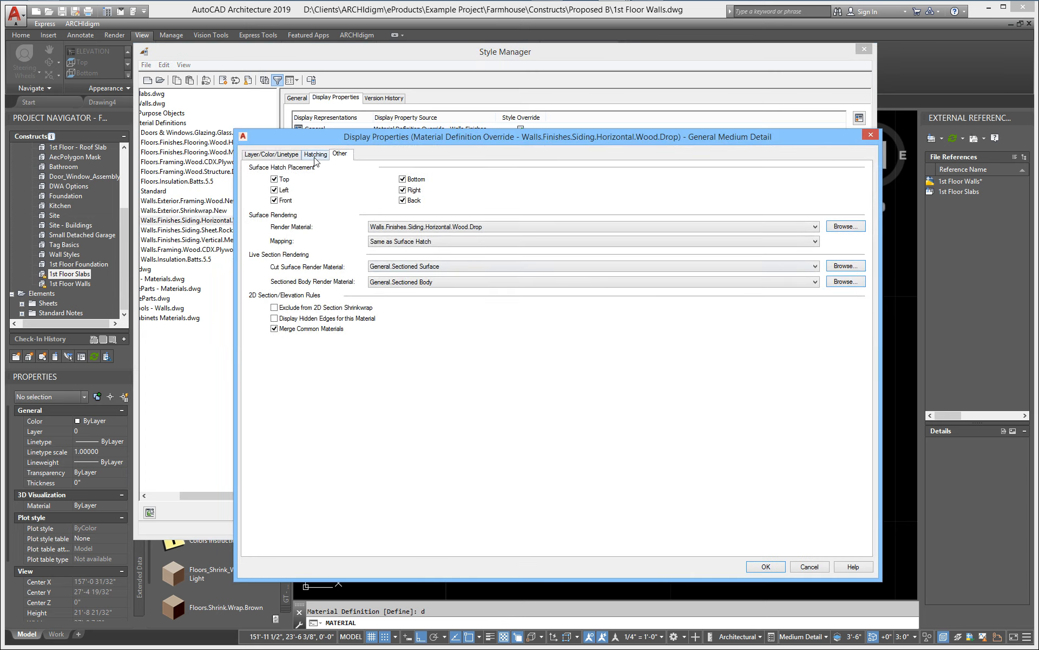
pyautogui.click(316, 155)
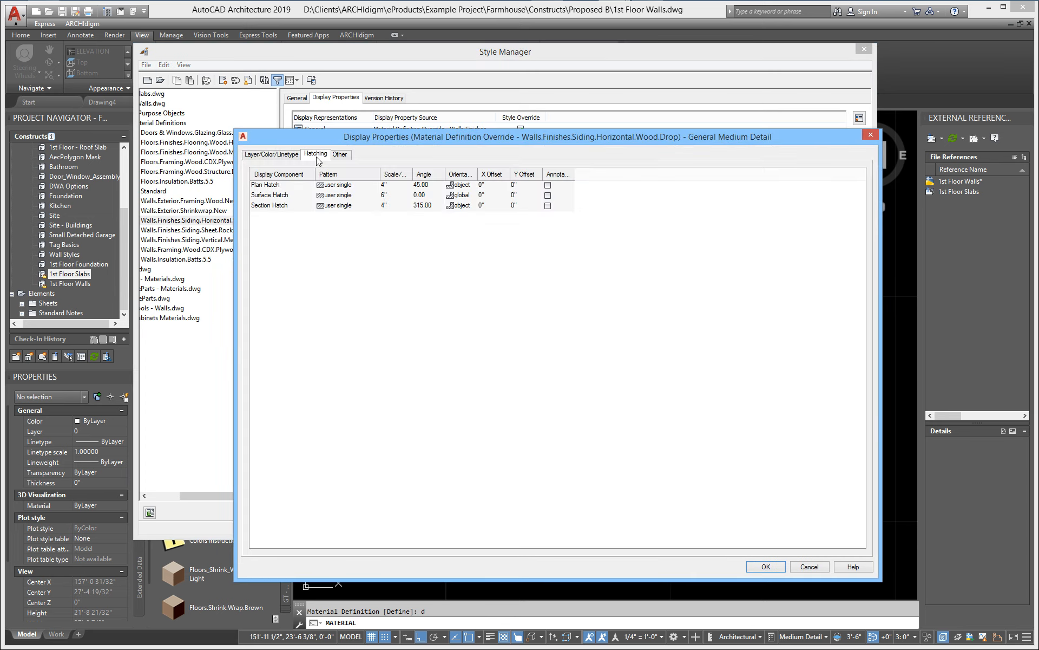
# - Set the Surface Hatch Y offset of the horizontal wood siding to 1/2" and apply the material definition
pyautogui.click(256, 198)
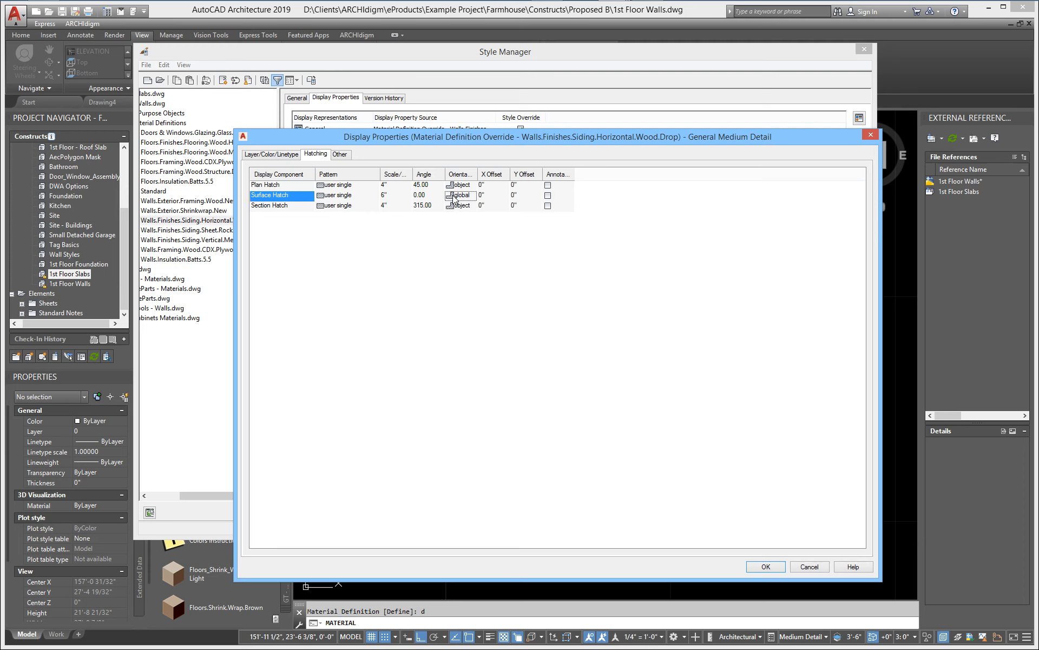
pyautogui.click(517, 194)
pyautogui.click(510, 241)
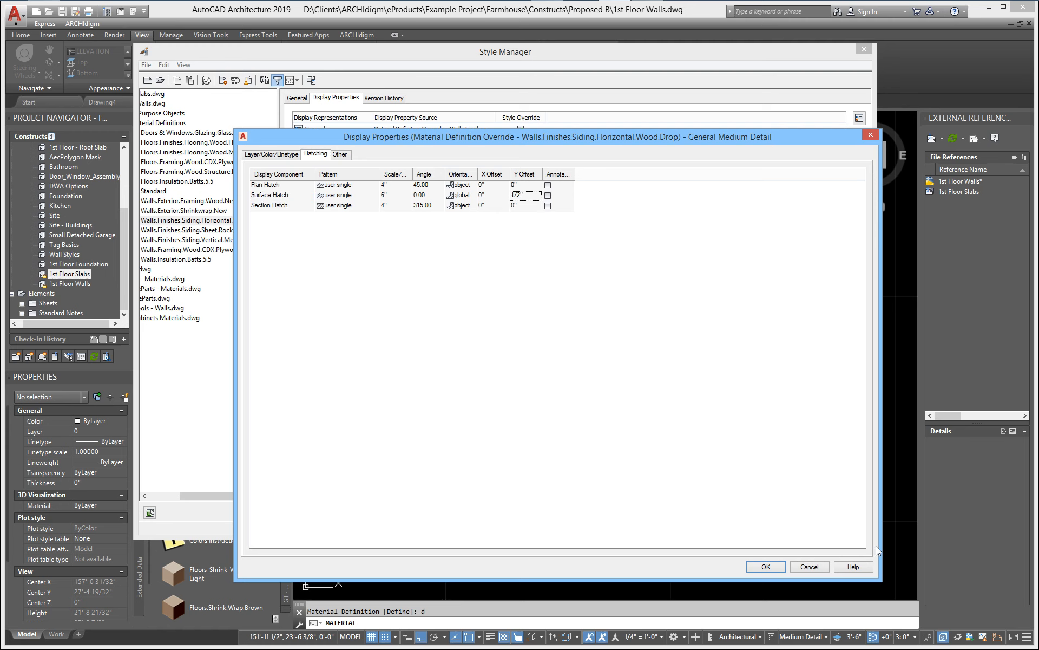
pyautogui.click(768, 566)
pyautogui.click(800, 512)
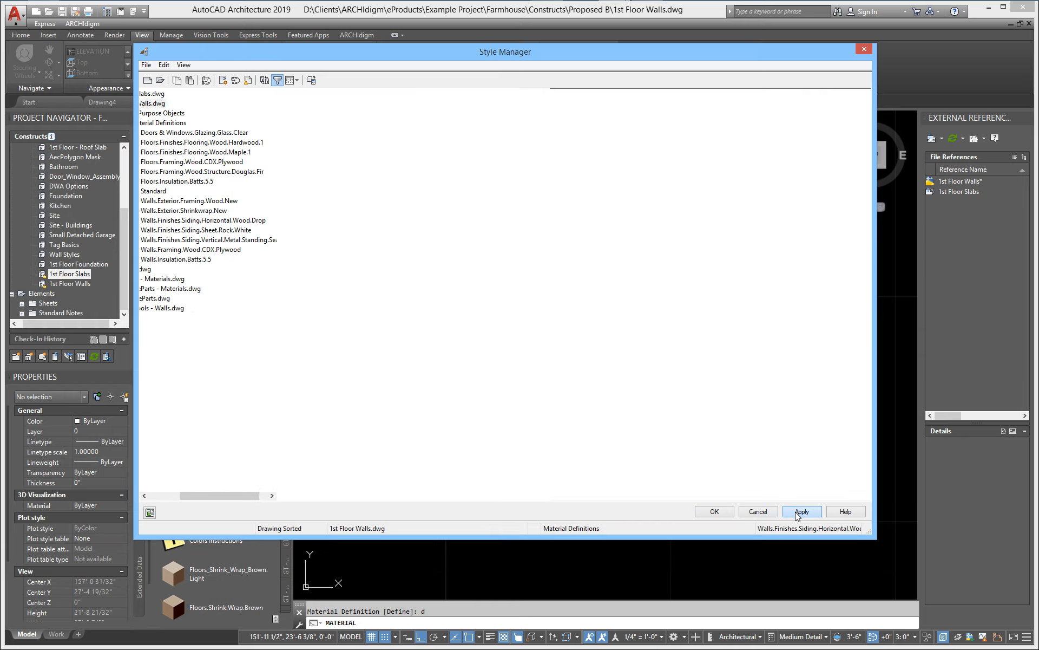
pyautogui.click(715, 511)
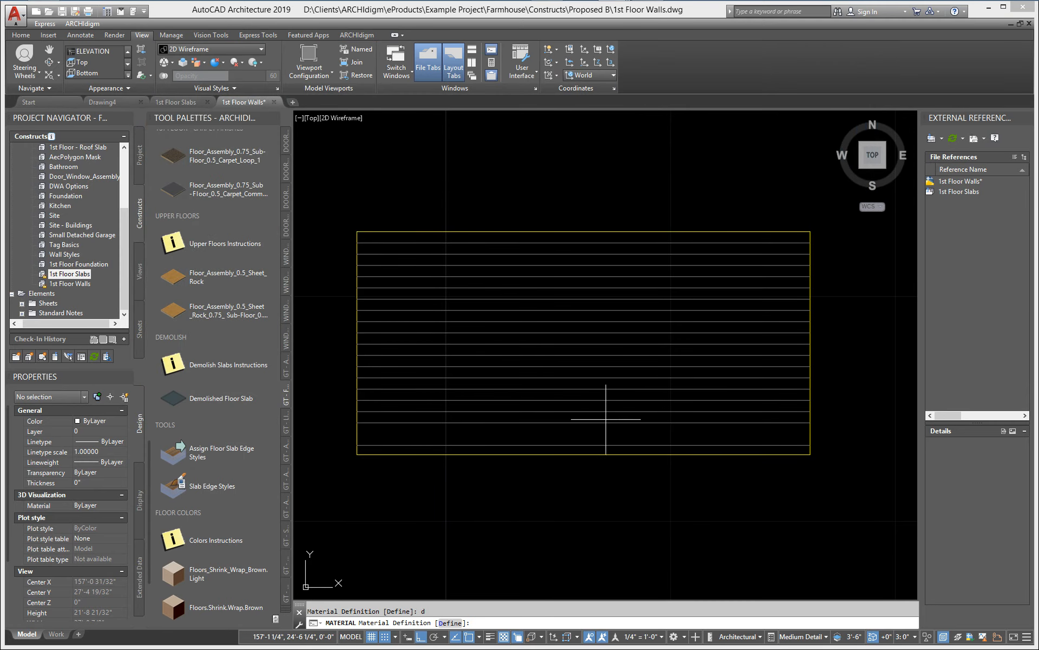
pyautogui.press('Return')
# - Refresh the 2D elevation and inspect the siding lines near the base of the horizontal siding
pyautogui.click(602, 424)
pyautogui.click(598, 416)
pyautogui.rightClick(599, 417)
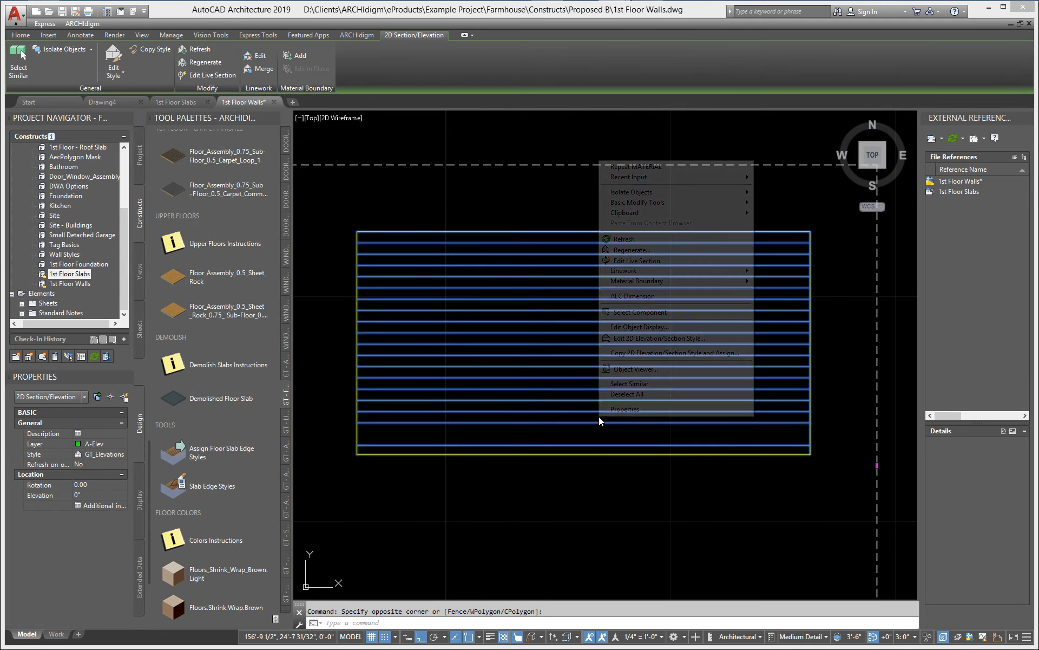
pyautogui.click(641, 241)
pyautogui.scroll(5, 361, 456)
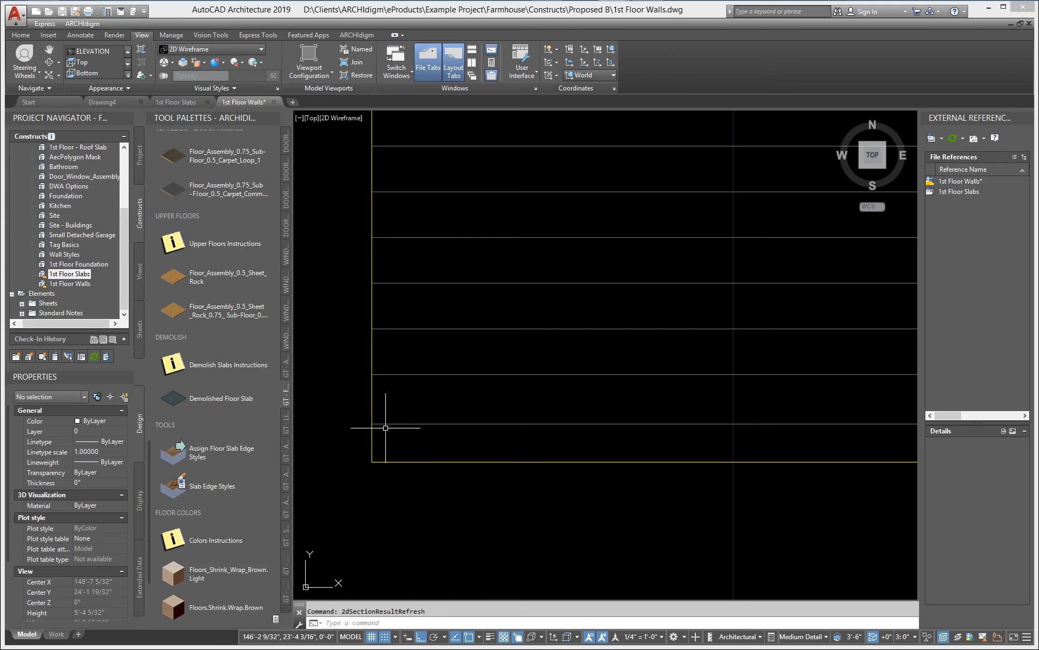
pyautogui.scroll(-5, 417, 476)
pyautogui.moveTo(489, 476); pyautogui.dragTo(516, 444, button='middle')
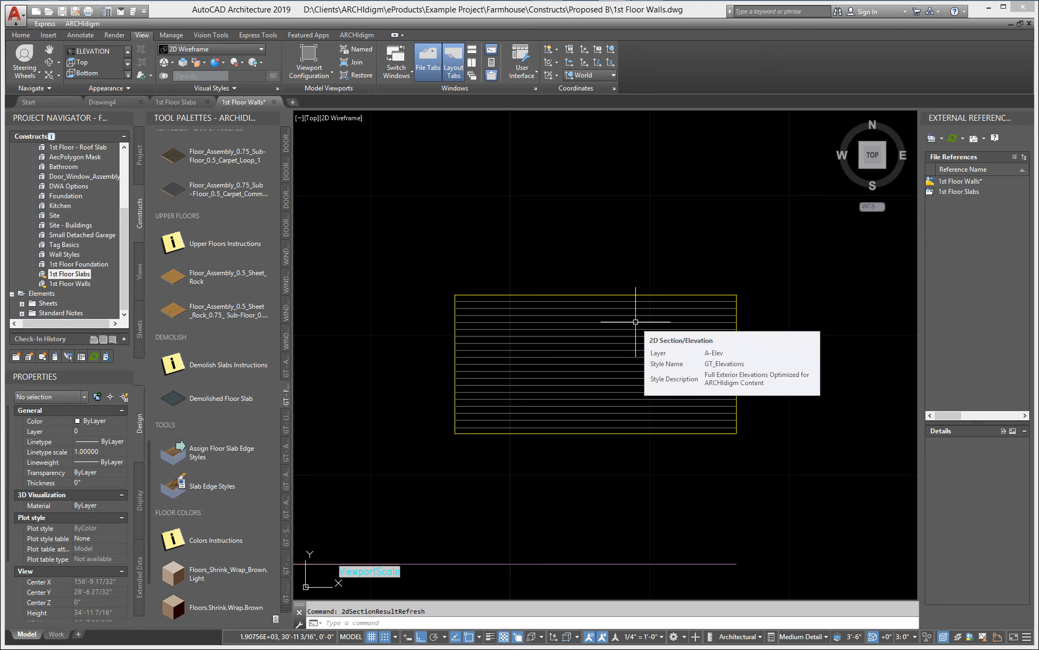
# - Open the Walls.Finishes.Siding.Vertical.Metal.Standing.Seam.1 material's General Medium Detail display properties and check its 2D Section/Elevation Rules
pyautogui.moveTo(445, 385)
pyautogui.mouseDown(button='middle')
pyautogui.moveTo(564, 381)
pyautogui.moveTo(652, 399)
pyautogui.mouseUp(button='middle')
pyautogui.scroll(-2, 544, 387)
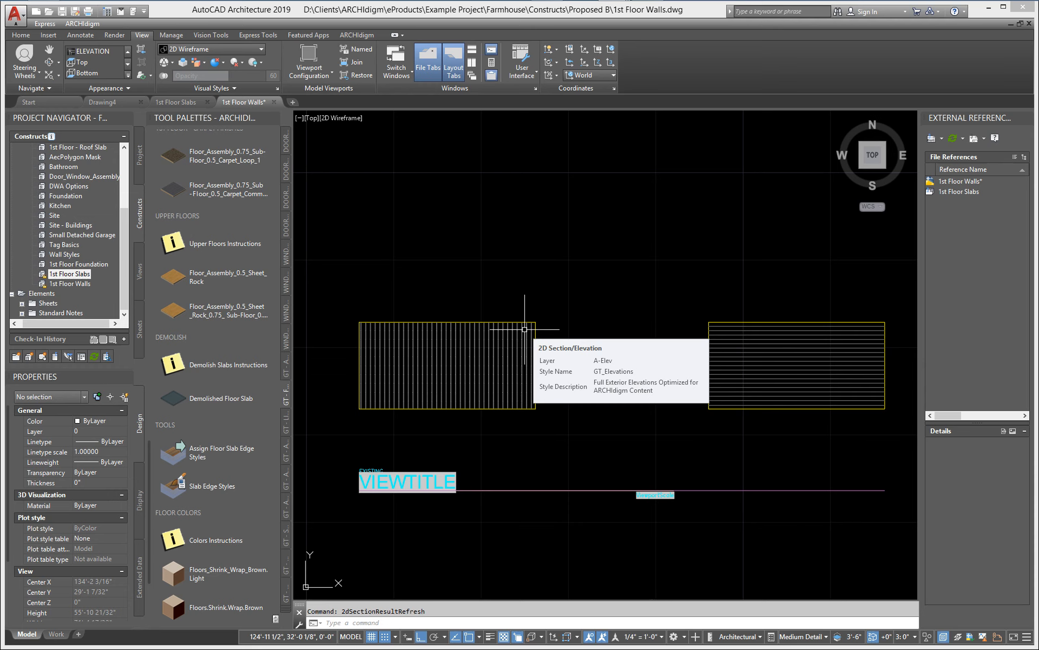
pyautogui.write('ma')
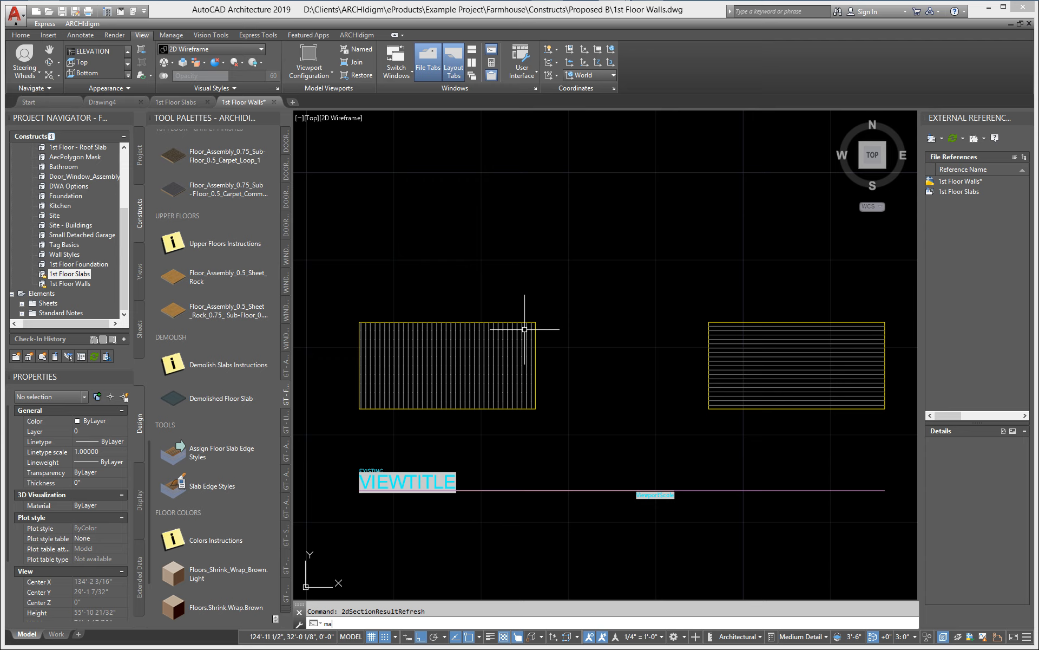
pyautogui.write('terial')
pyautogui.press('Return')
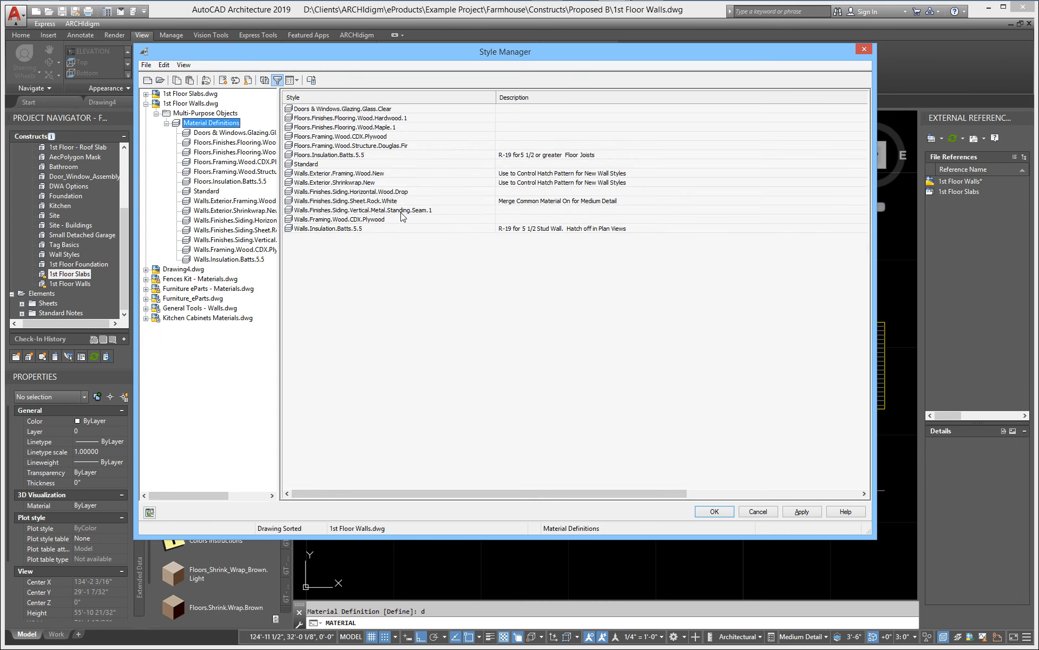
pyautogui.doubleClick(402, 211)
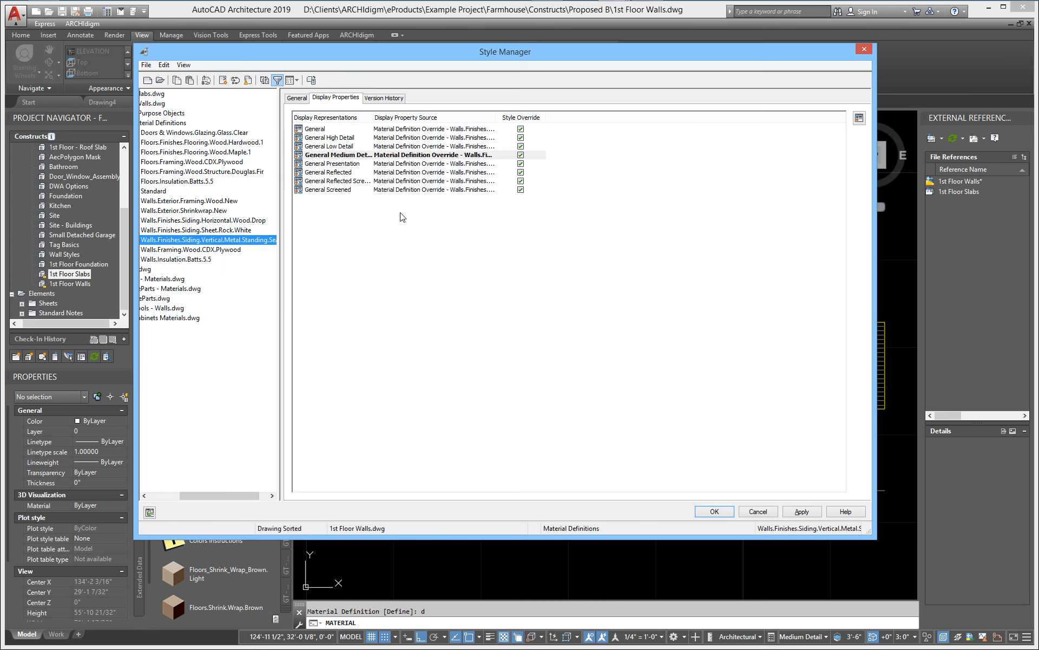
pyautogui.doubleClick(333, 156)
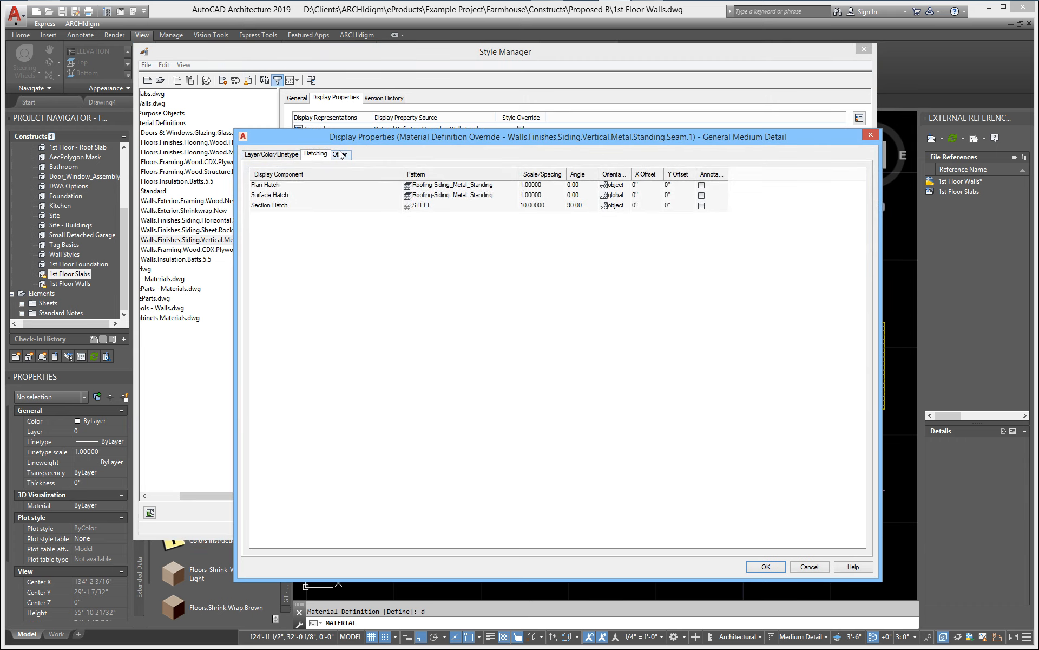
pyautogui.click(340, 154)
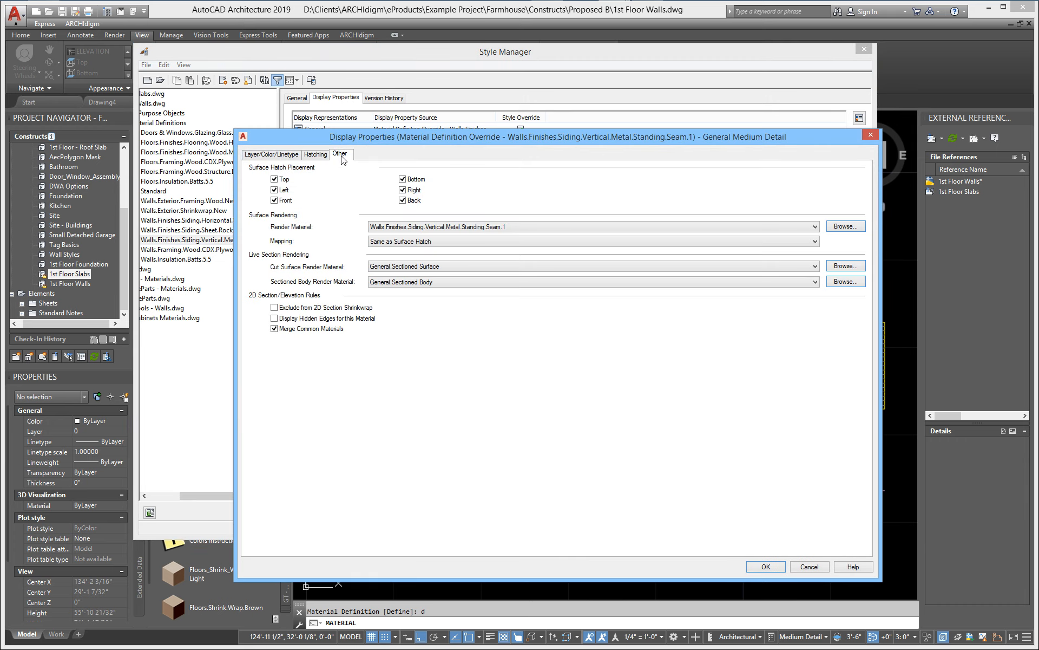
# - Set the vertical metal siding's Surface Hatch orientation to object and apply the material definition
pyautogui.click(313, 156)
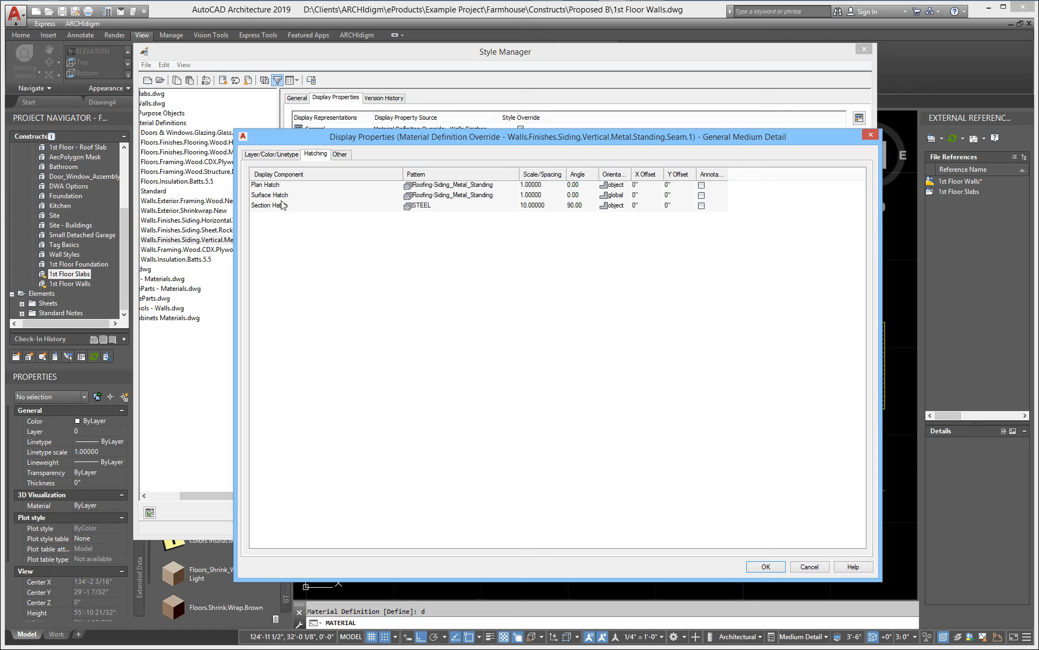
pyautogui.click(614, 196)
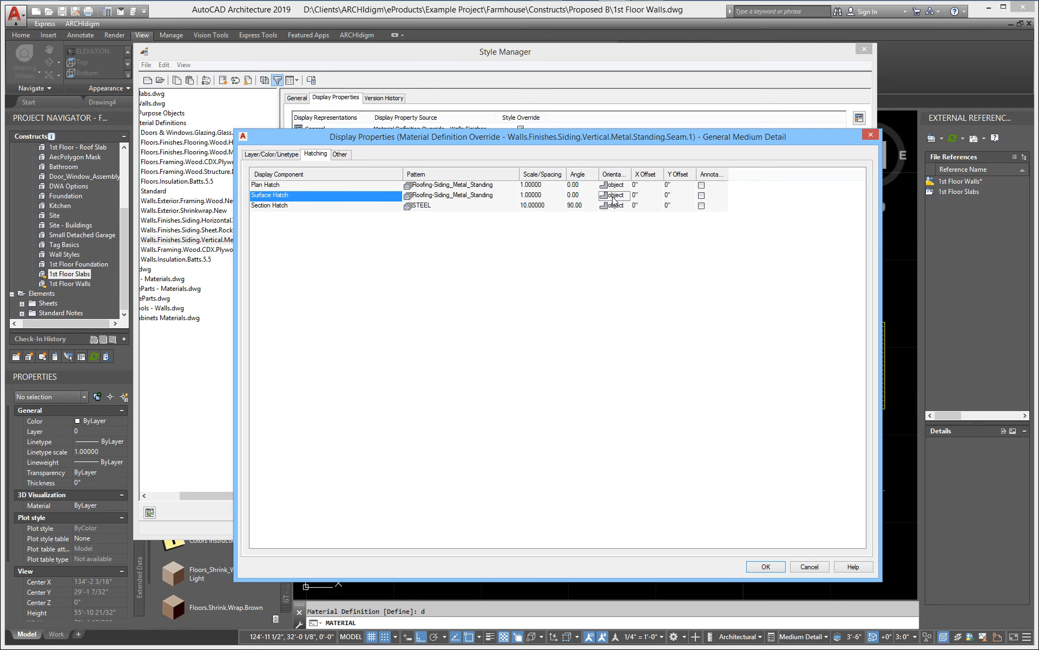
pyautogui.click(766, 567)
pyautogui.click(804, 513)
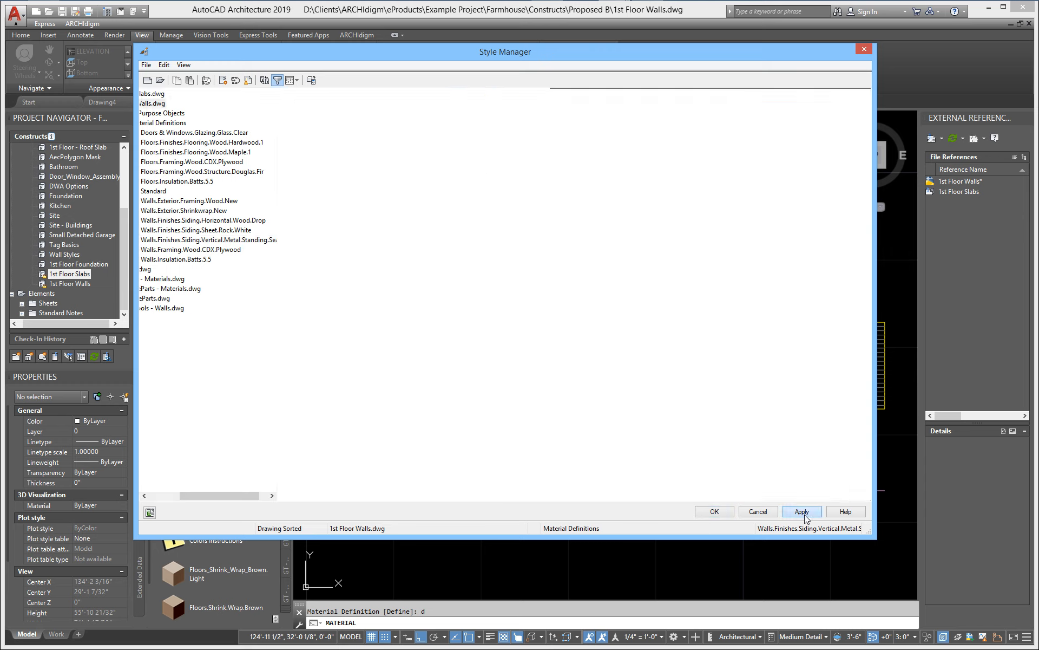
pyautogui.click(726, 512)
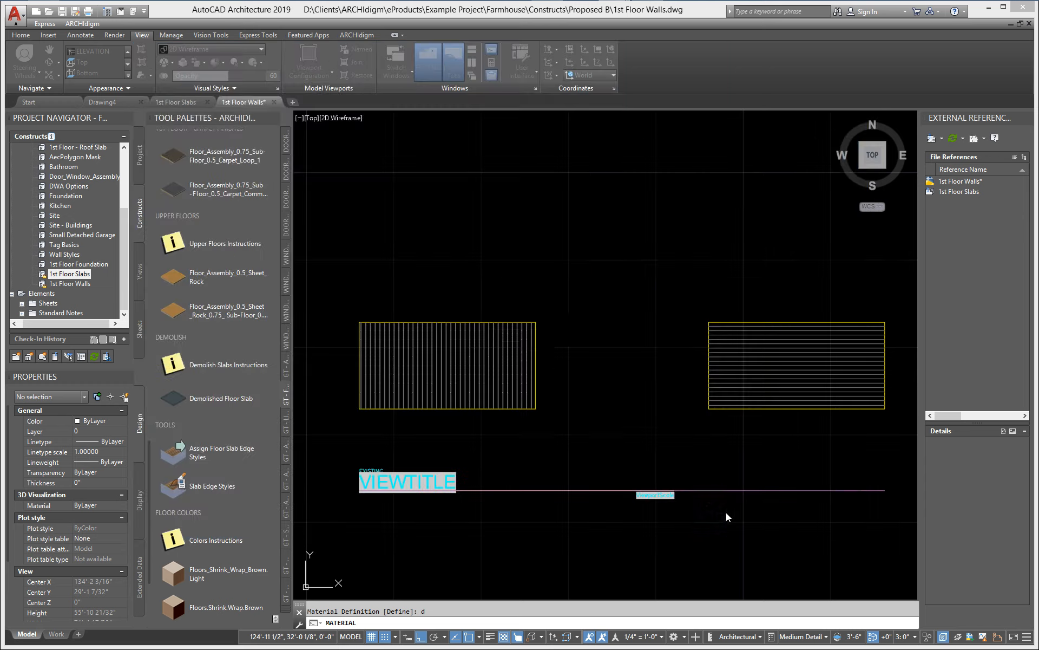
pyautogui.press('Escape')
# - Refresh the 2D elevation and inspect the seam alignment between wall and slab edge at the vertical siding's lower-left corner
pyautogui.click(496, 390)
pyautogui.rightClick(486, 383)
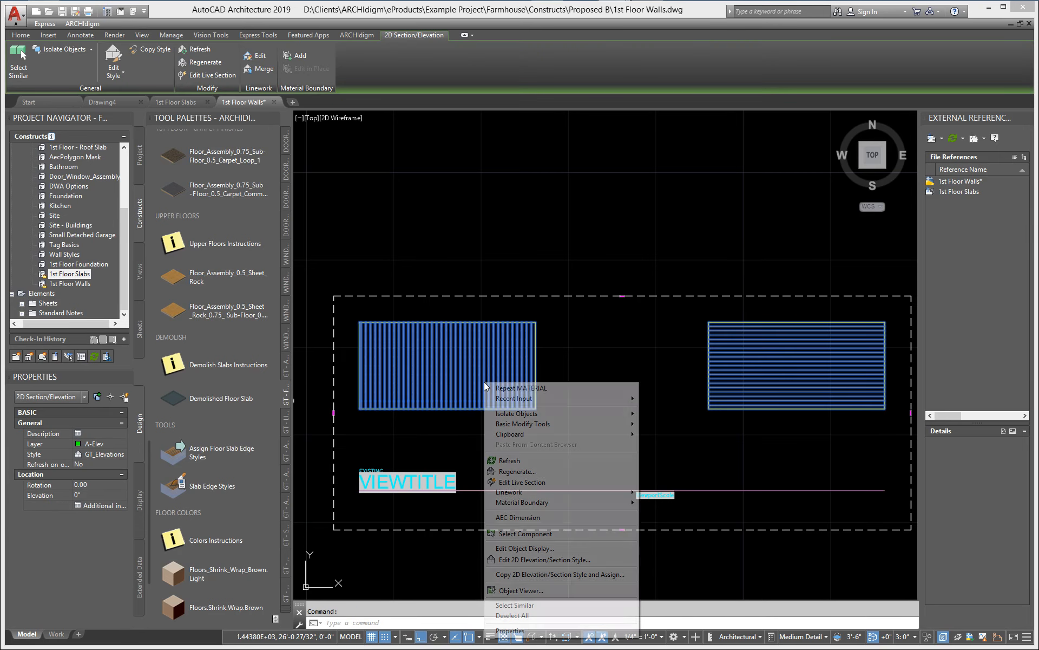
pyautogui.click(520, 461)
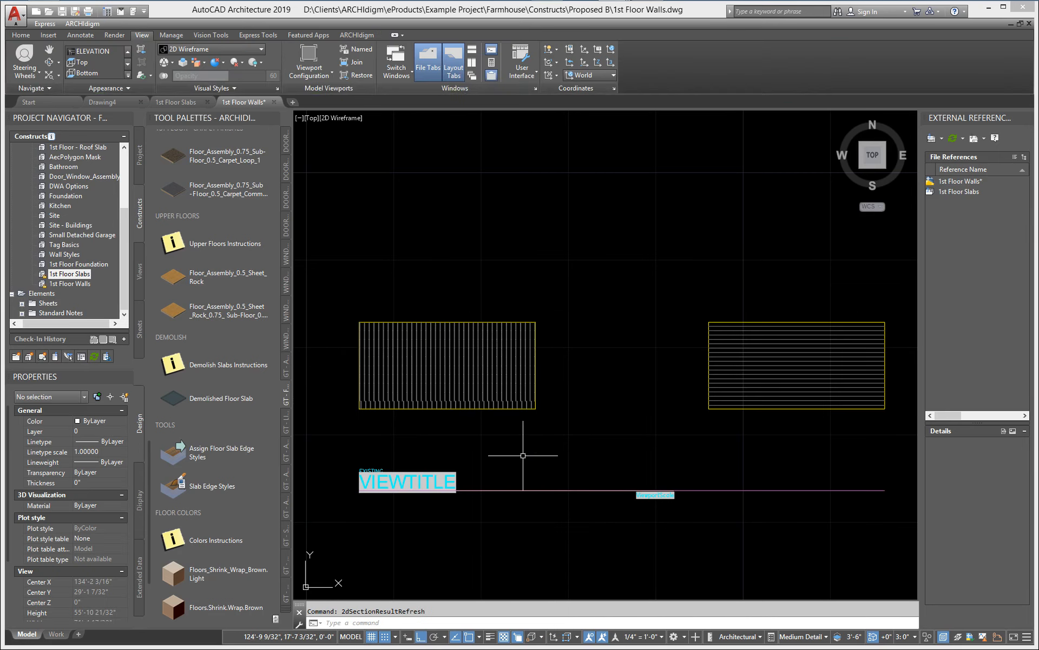
pyautogui.scroll(6, 379, 428)
pyautogui.moveTo(404, 449); pyautogui.dragTo(485, 448, button='middle')
pyautogui.scroll(2, 501, 429)
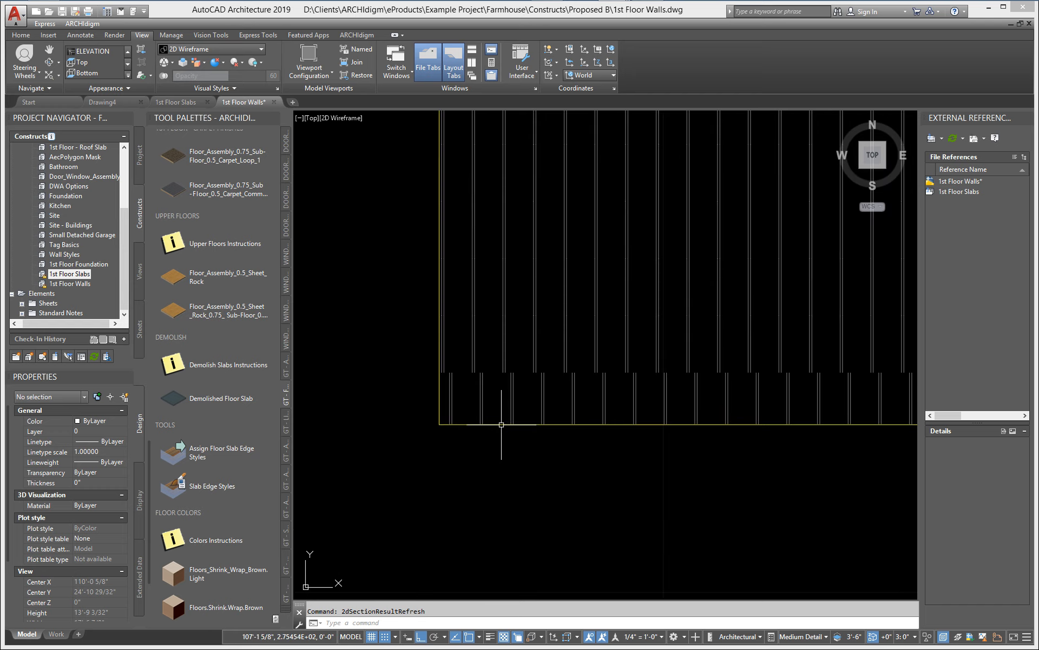
pyautogui.scroll(2, 558, 426)
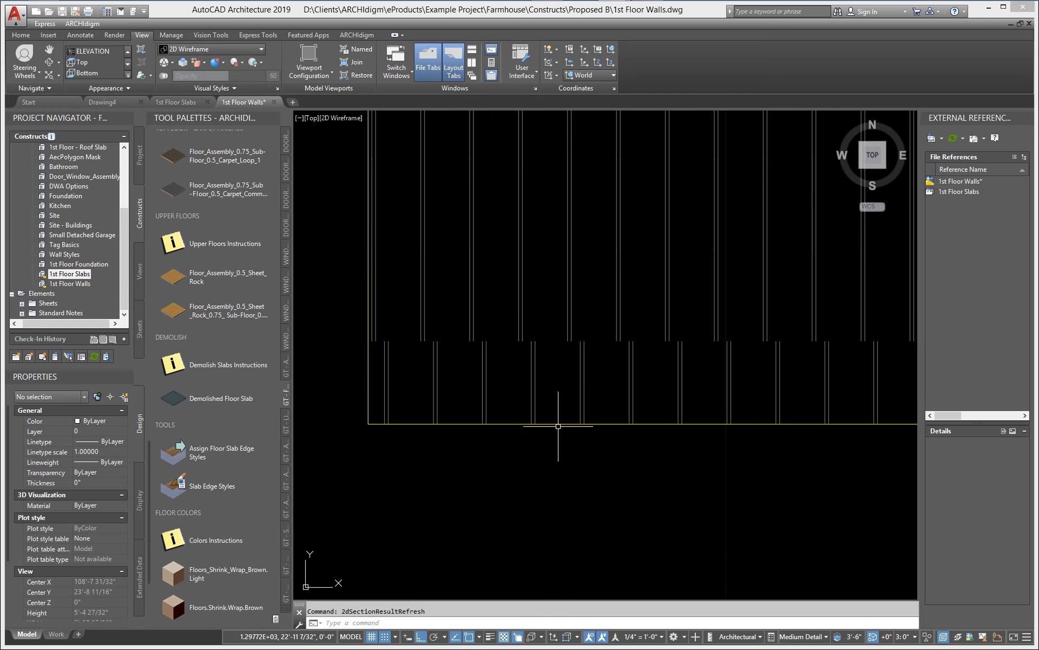
pyautogui.moveTo(568, 364); pyautogui.dragTo(679, 401, button='middle')
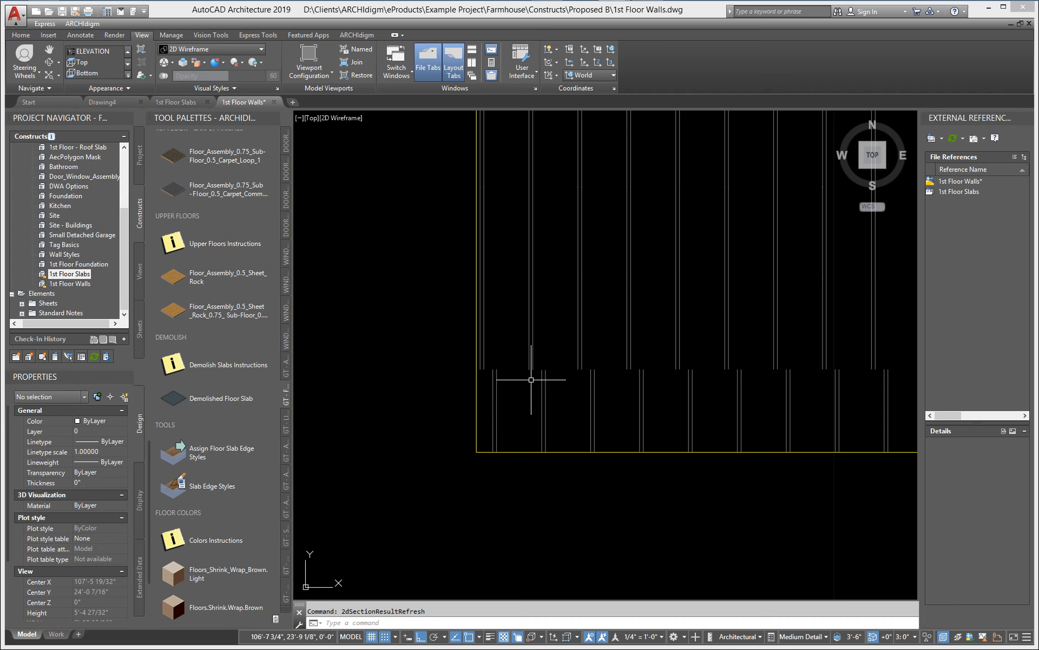
# - Draw a closed rectangular polyline 1" wide and about 11" tall from the vertical siding's lower-left corner up to the slab edge joint
pyautogui.scroll(2, 492, 399)
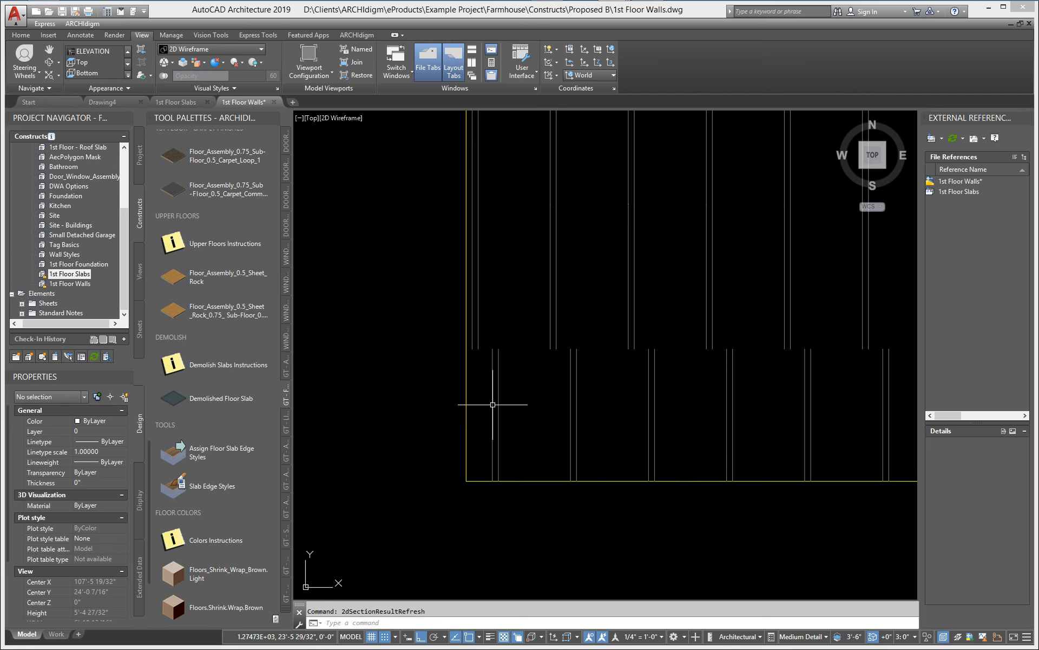
pyautogui.write('pl')
pyautogui.press('Return')
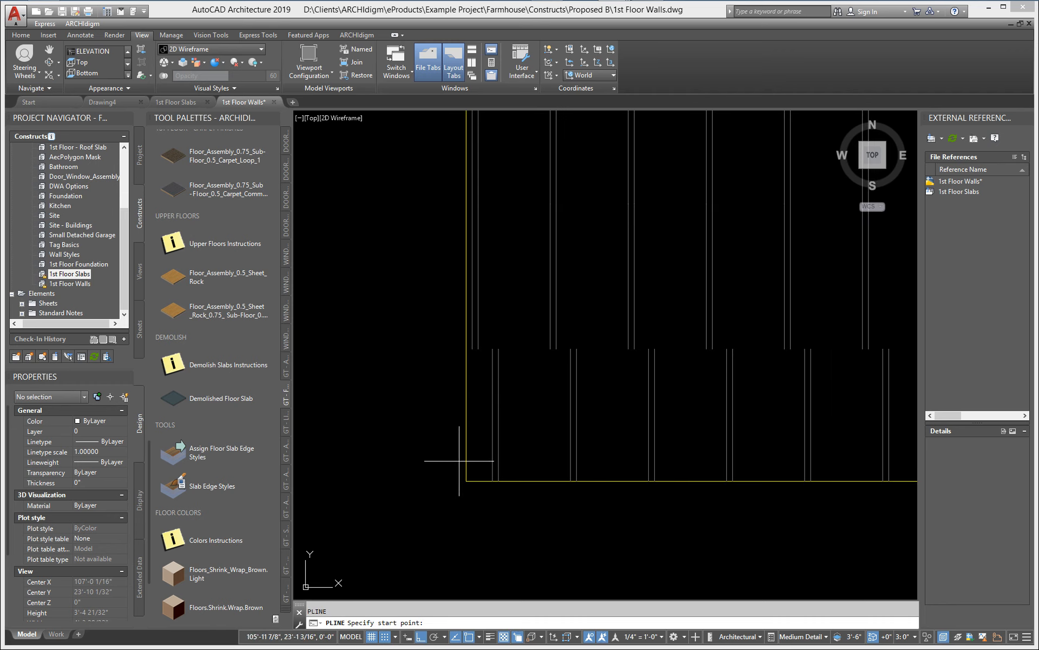
pyautogui.click(466, 481)
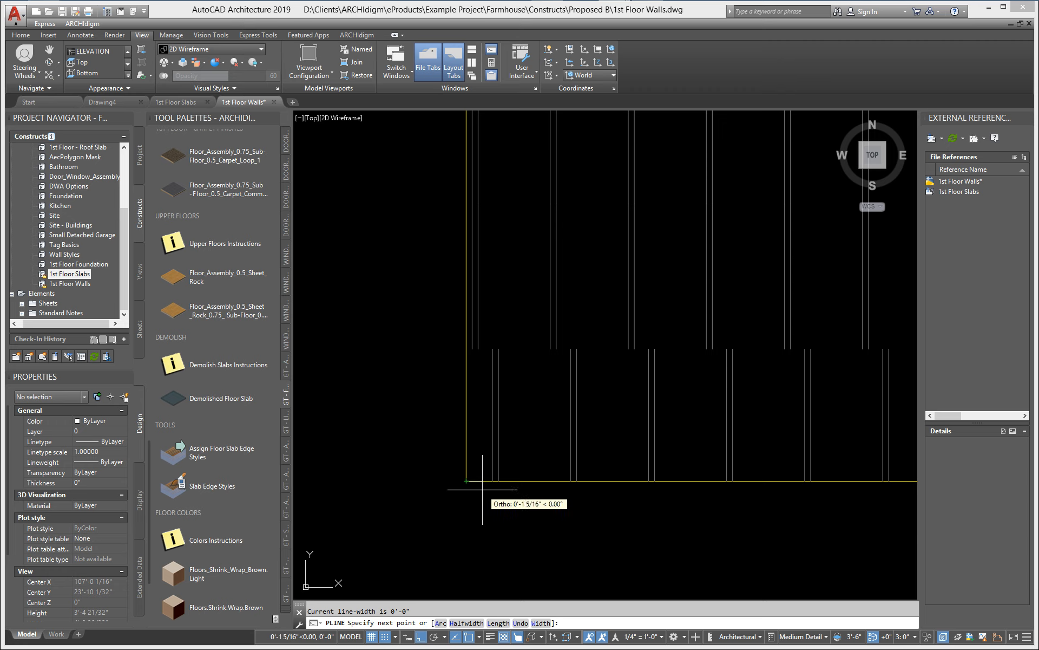
pyautogui.write('1')
pyautogui.press('Return')
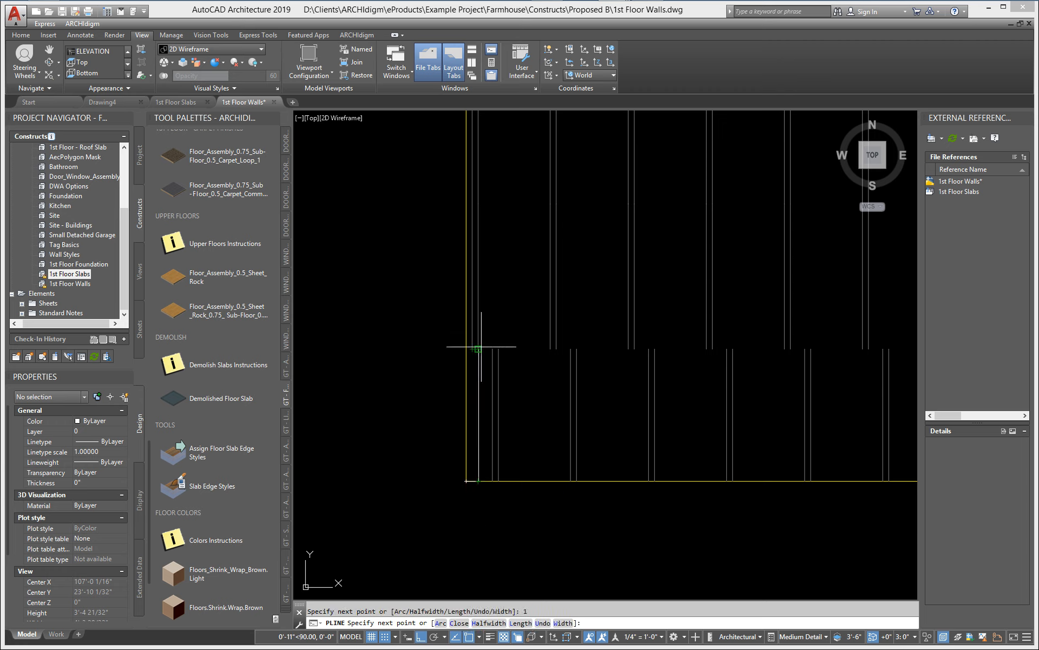
pyautogui.press('F8')
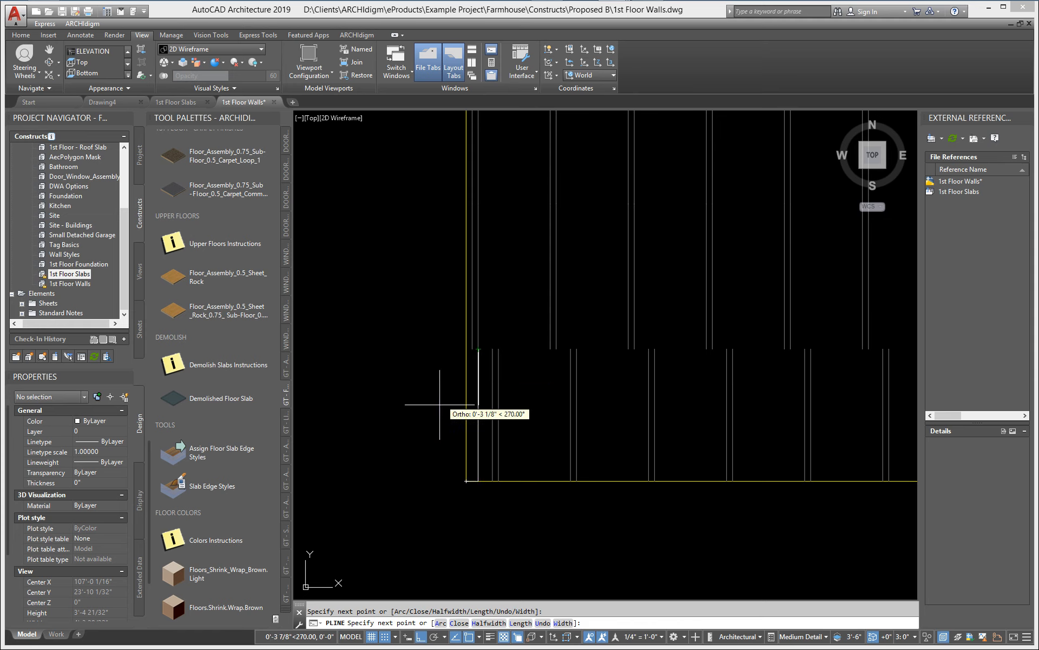
pyautogui.click(465, 350)
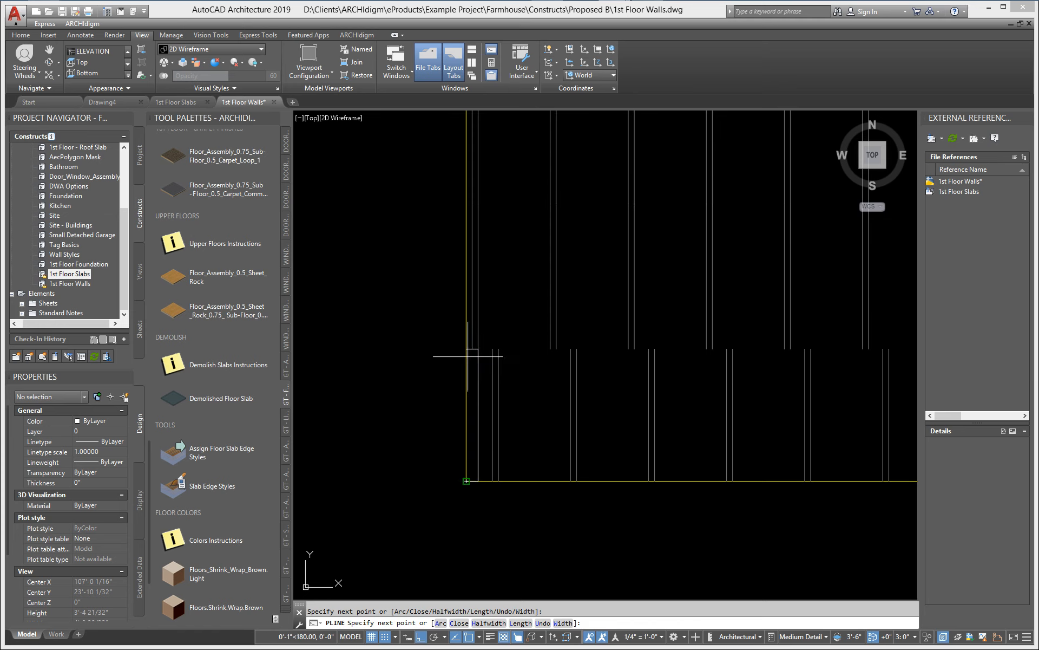
pyautogui.write('c')
pyautogui.scroll(2, 467, 443)
pyautogui.press('Return')
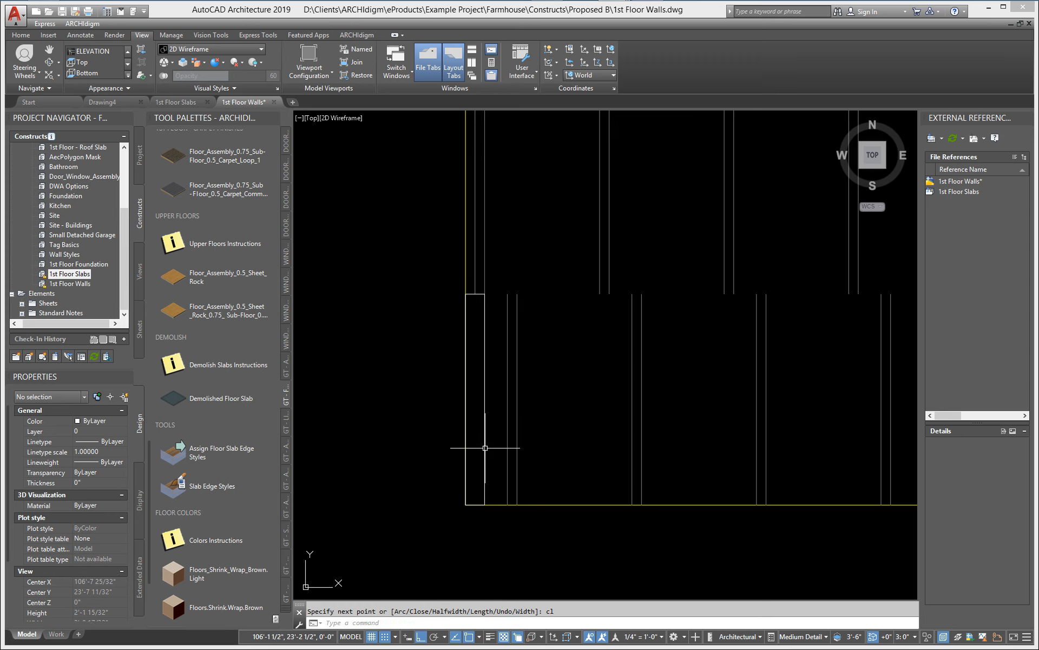
# - Erase the narrow rectangular polyline at the vertical siding's lower-left corner
pyautogui.click(484, 446)
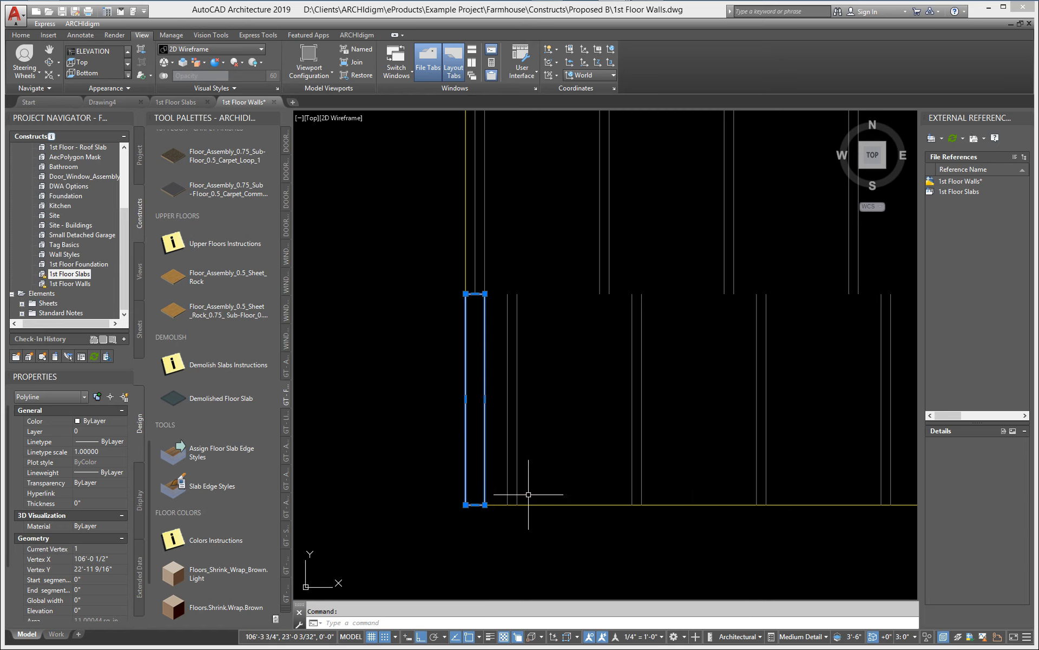
pyautogui.press('Escape')
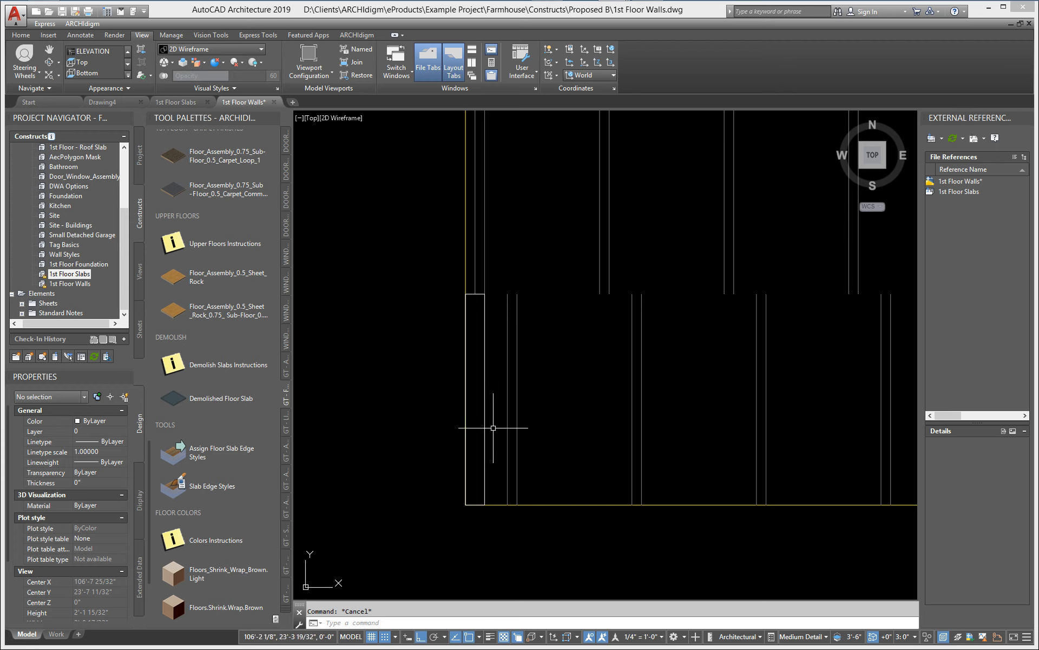
pyautogui.click(482, 464)
pyautogui.press('Delete')
# - Switch to the Front view and examine how the wall and slab edge siding seams align on the vertical metal siding building
pyautogui.scroll(-5, 573, 464)
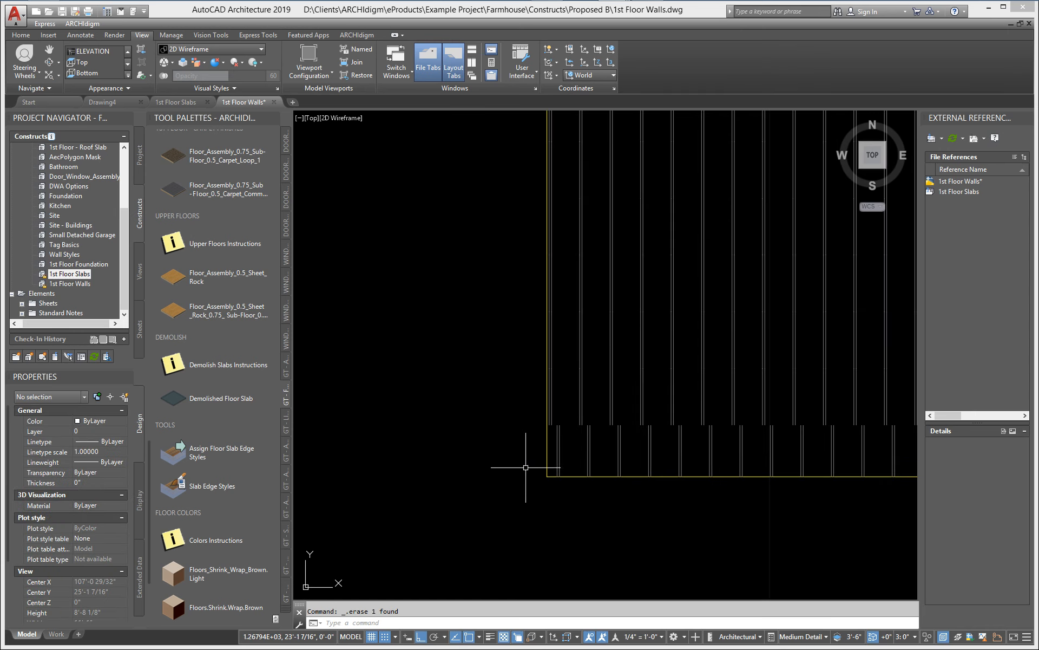
pyautogui.scroll(-1, 561, 455)
pyautogui.moveTo(525, 478); pyautogui.dragTo(624, 418, button='middle')
pyautogui.scroll(-1, 626, 418)
pyautogui.moveTo(461, 516); pyautogui.dragTo(835, 331, button='middle')
pyautogui.scroll(-1, 835, 331)
pyautogui.moveTo(479, 414); pyautogui.dragTo(745, 430, button='middle')
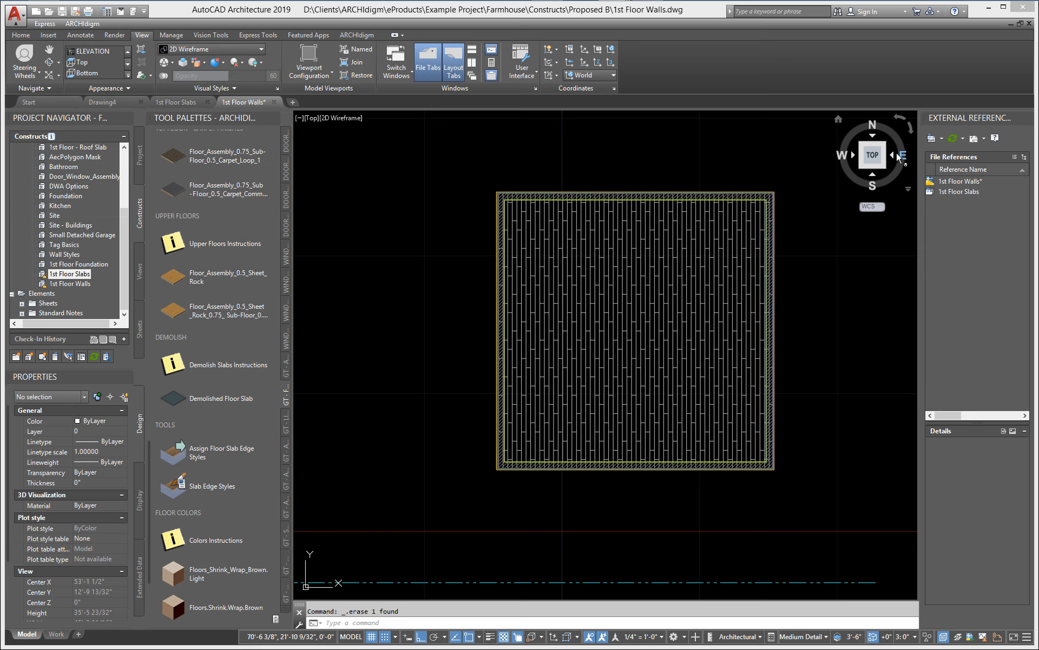
pyautogui.click(127, 77)
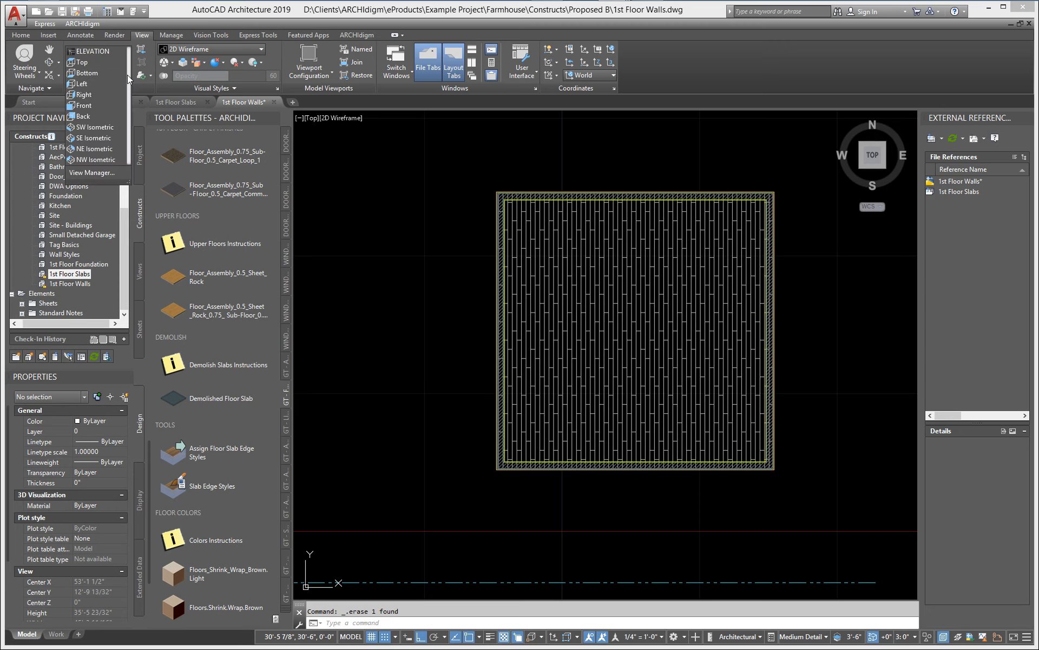
pyautogui.click(85, 105)
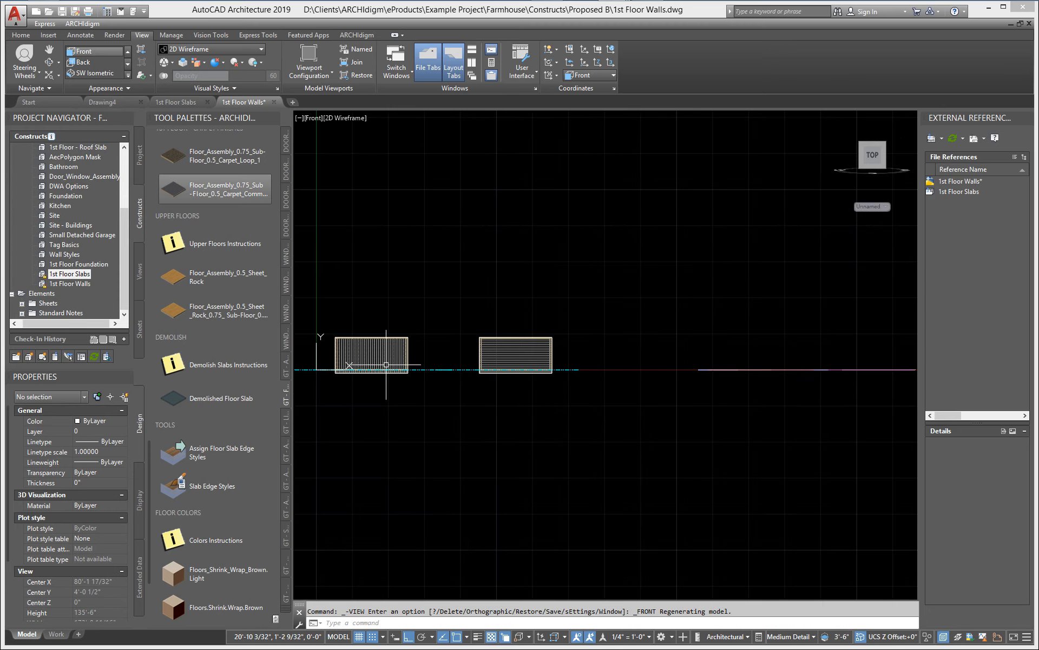
pyautogui.moveTo(340, 373); pyautogui.dragTo(554, 404, button='middle')
pyautogui.scroll(5, 544, 403)
pyautogui.scroll(3, 400, 422)
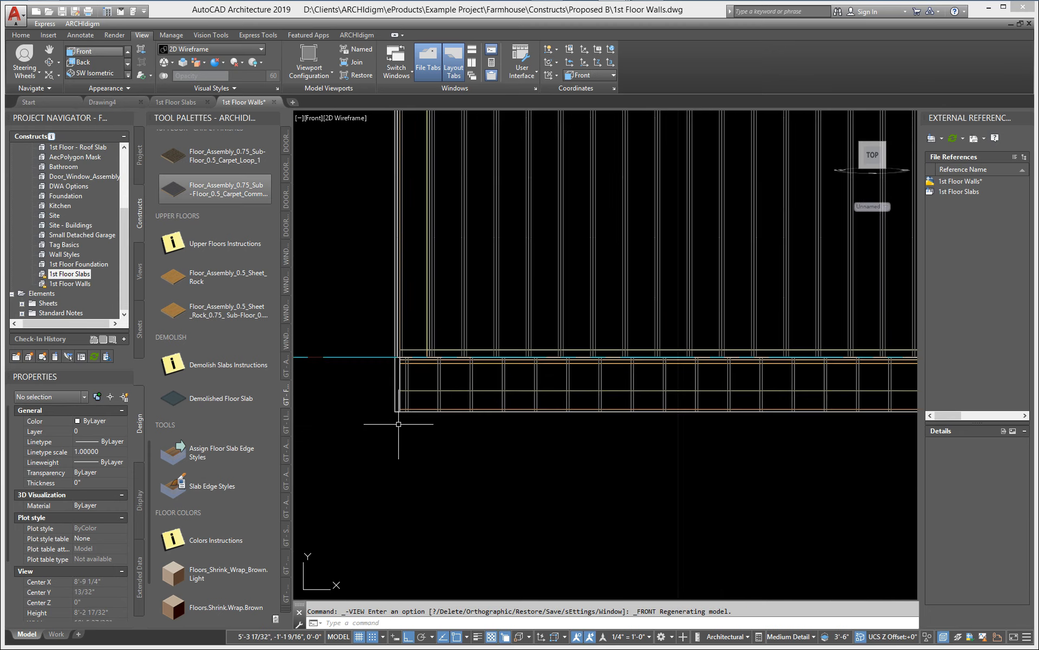
pyautogui.moveTo(460, 424); pyautogui.dragTo(466, 449, button='middle')
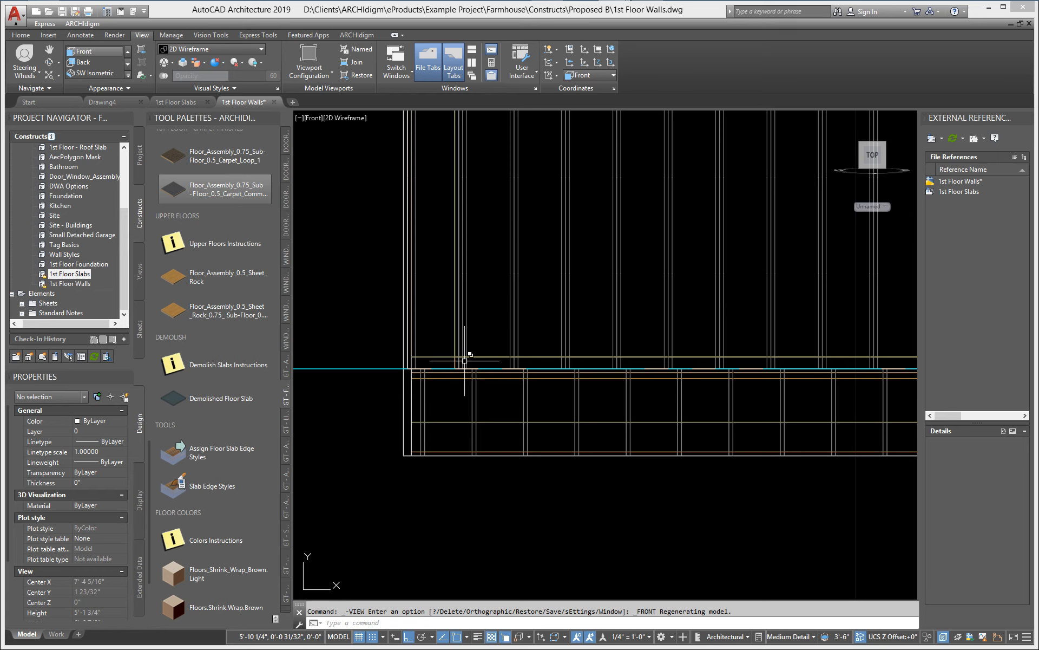
pyautogui.scroll(-8, 512, 430)
pyautogui.moveTo(686, 488)
pyautogui.mouseDown(button='middle')
pyautogui.moveTo(547, 481)
pyautogui.moveTo(521, 493)
pyautogui.mouseUp(button='middle')
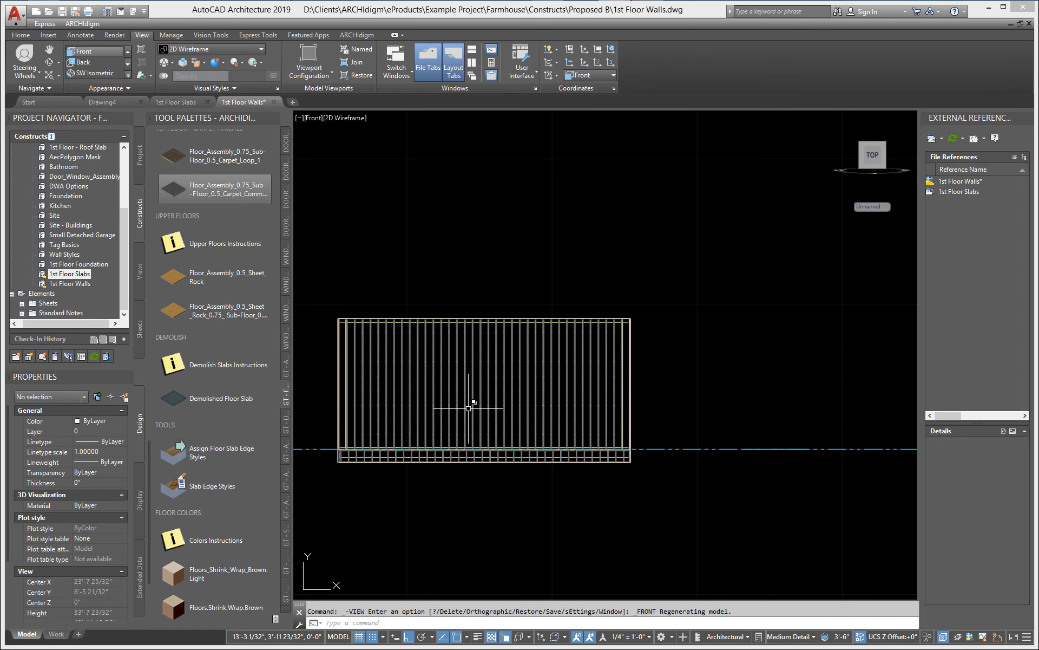
# - Switch the 1st Floor Walls drawing from the front view to the plan view of the World coordinate system
pyautogui.moveTo(501, 437); pyautogui.dragTo(587, 423, button='middle')
pyautogui.write('plan')
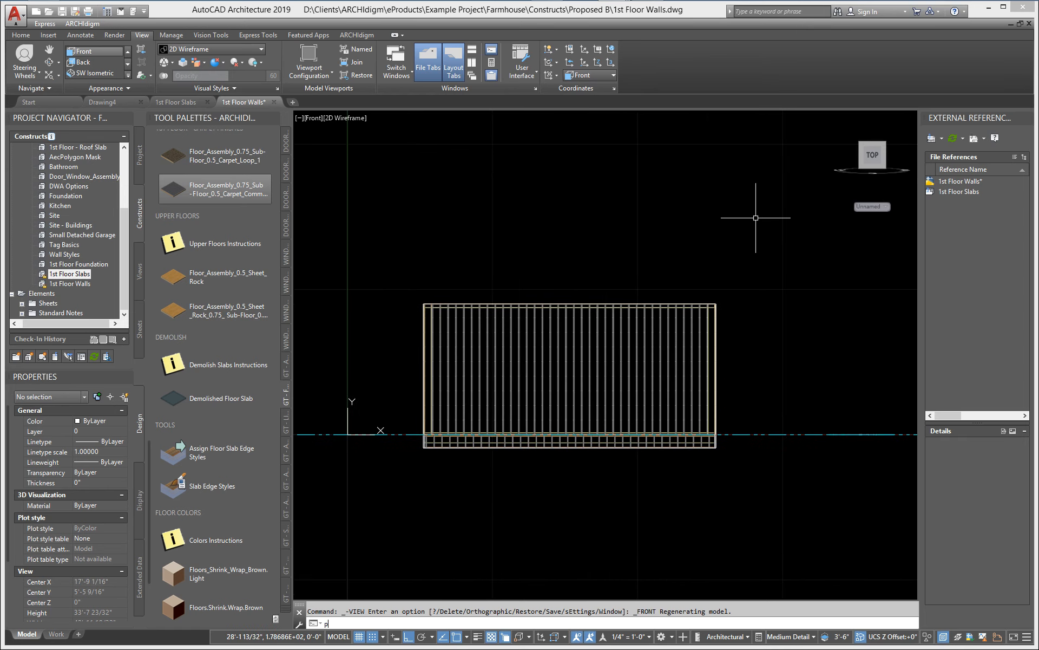
pyautogui.press('Return')
pyautogui.write('w')
pyautogui.press('Return')
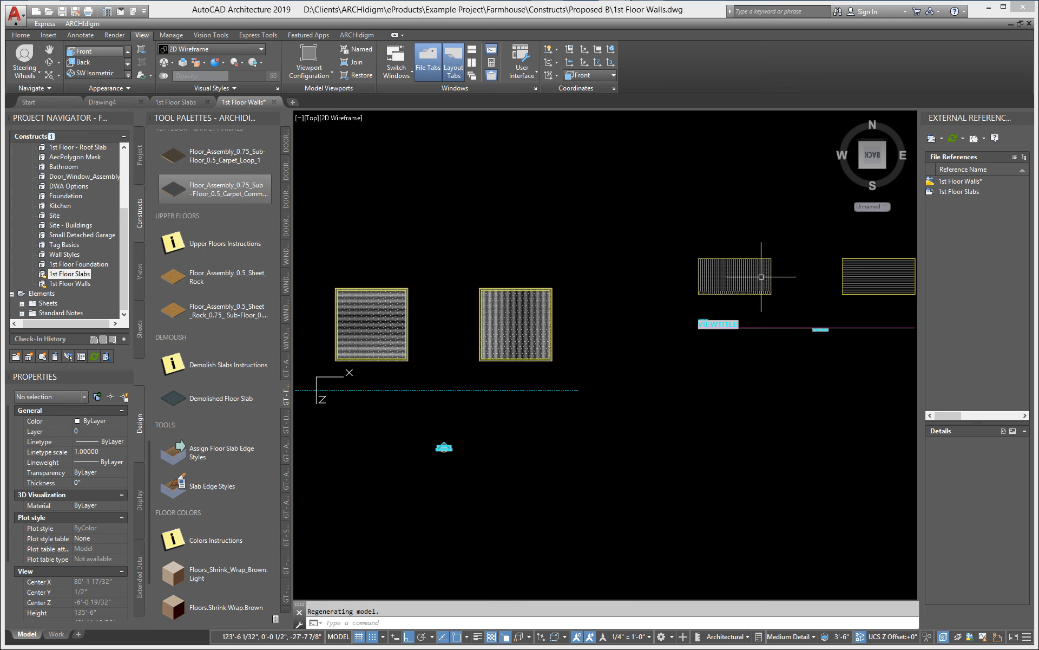
# - Reset the current UCS of the 1st Floor Walls drawing to World
pyautogui.scroll(6, 769, 265)
pyautogui.write('mate')
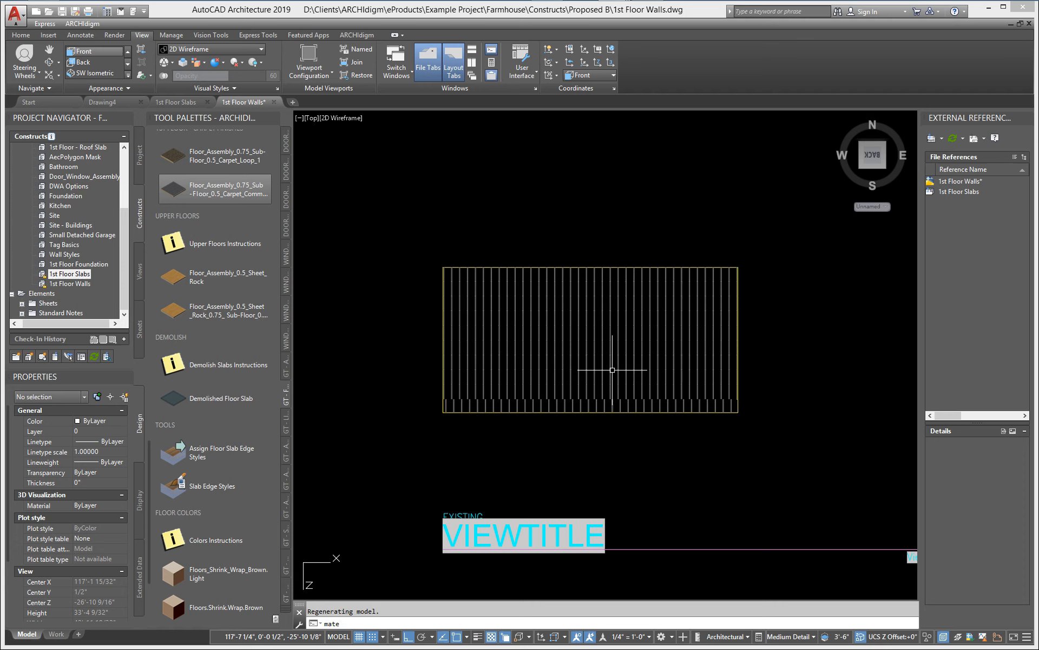
pyautogui.press('Escape')
pyautogui.write('ucs')
pyautogui.press('Return')
pyautogui.write('w')
pyautogui.press('Return')
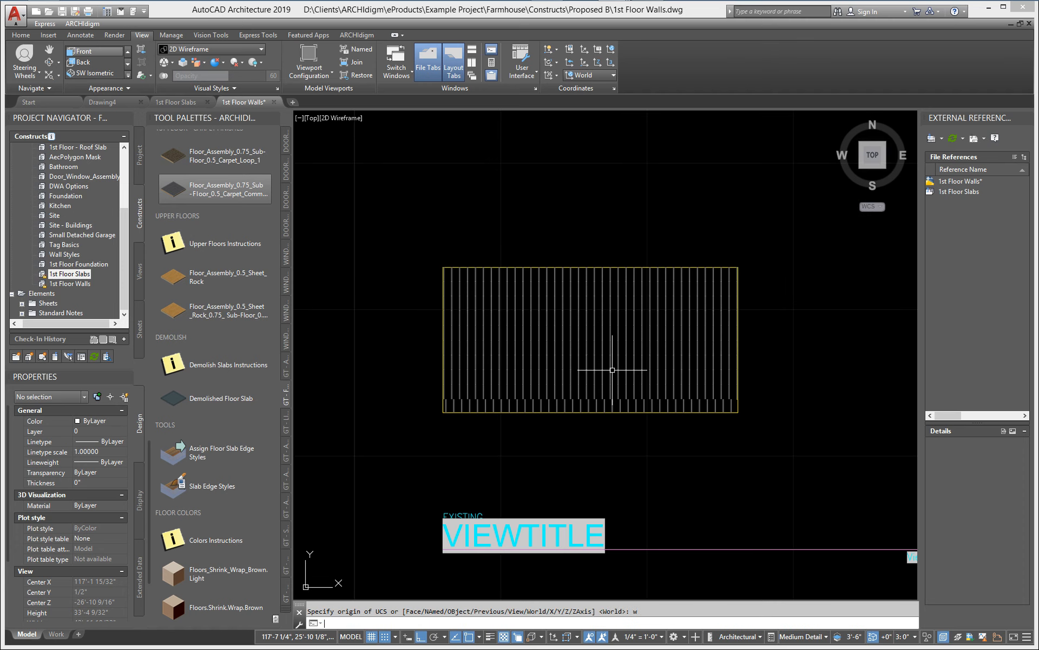
# - Set the Surface Hatch orientation to global in the General Medium Detail display of material Walls.Finishes.Siding.Vertical.Metal.Standing.Seam.1 and apply it
pyautogui.write('material')
pyautogui.press('Return')
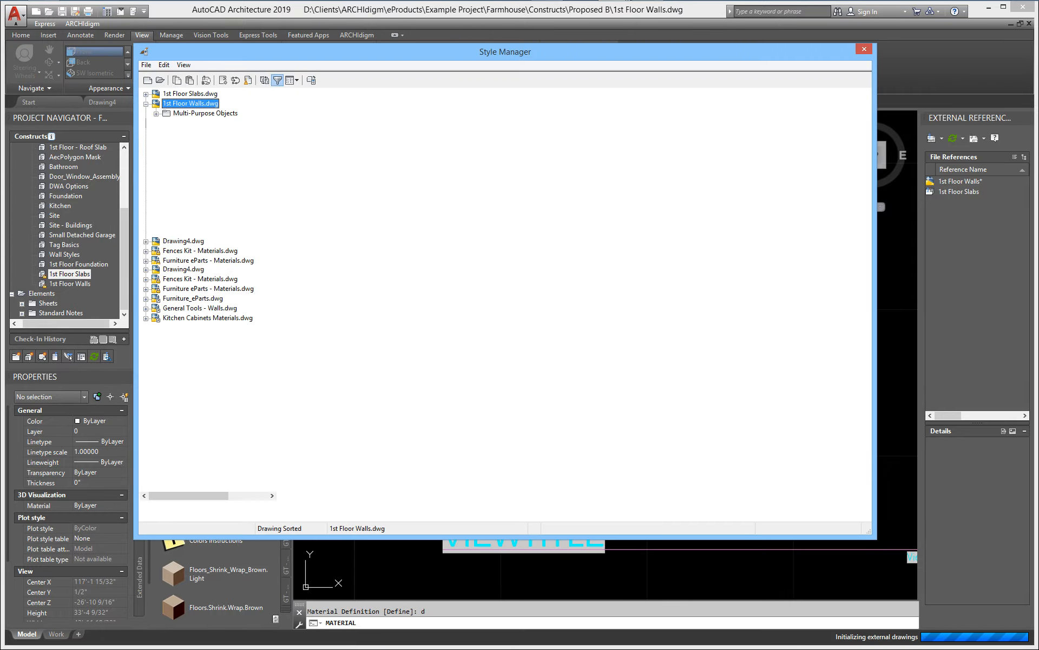
pyautogui.doubleClick(420, 211)
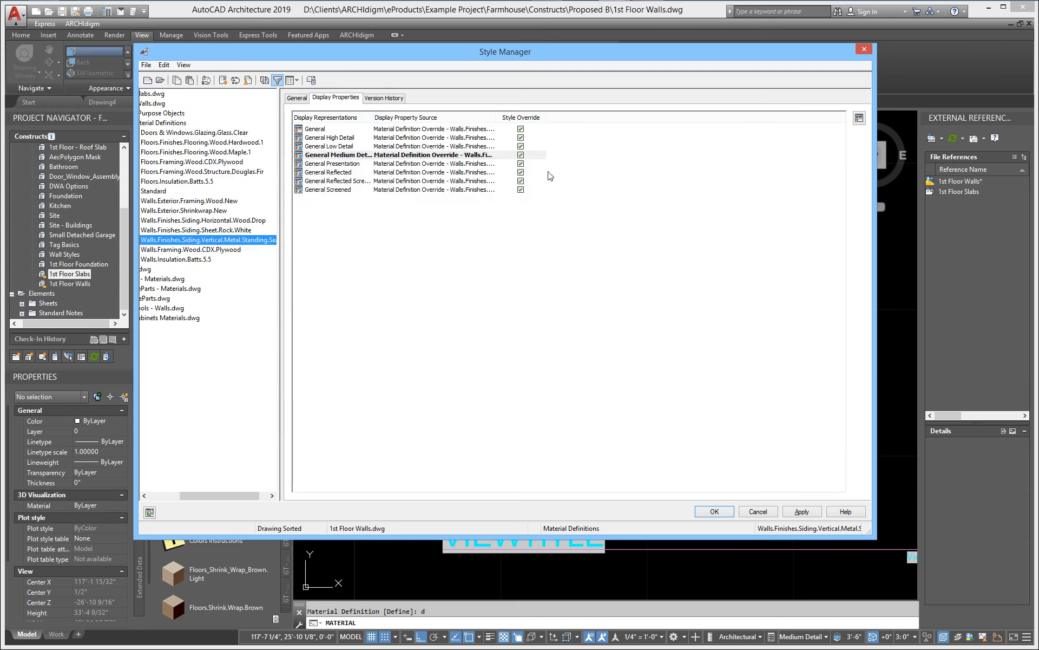
pyautogui.doubleClick(353, 156)
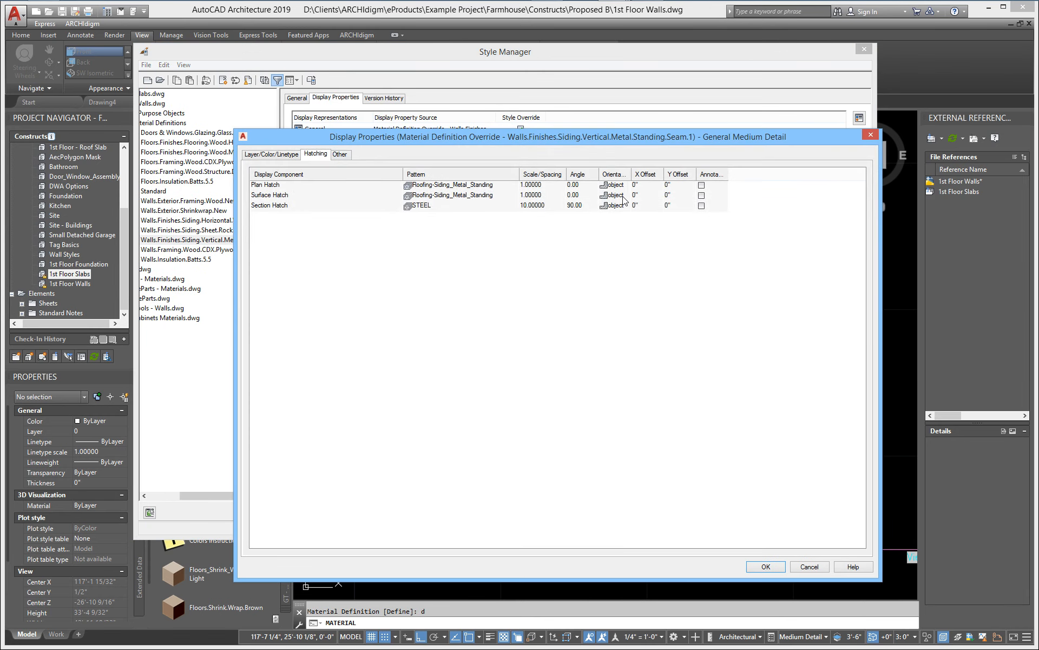
pyautogui.click(615, 196)
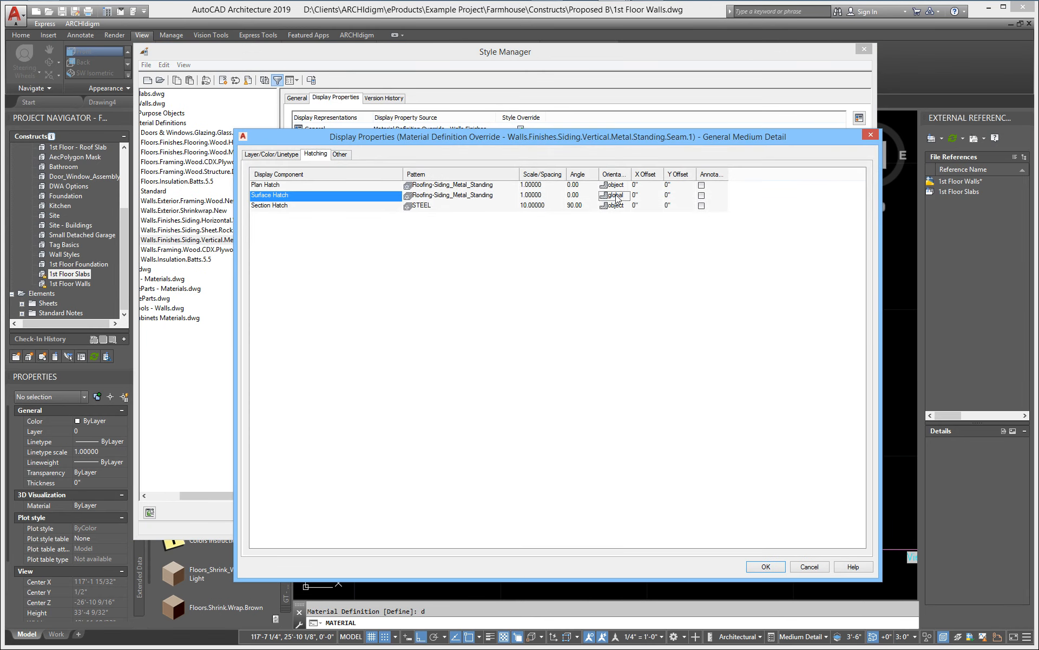
pyautogui.click(766, 567)
pyautogui.click(806, 510)
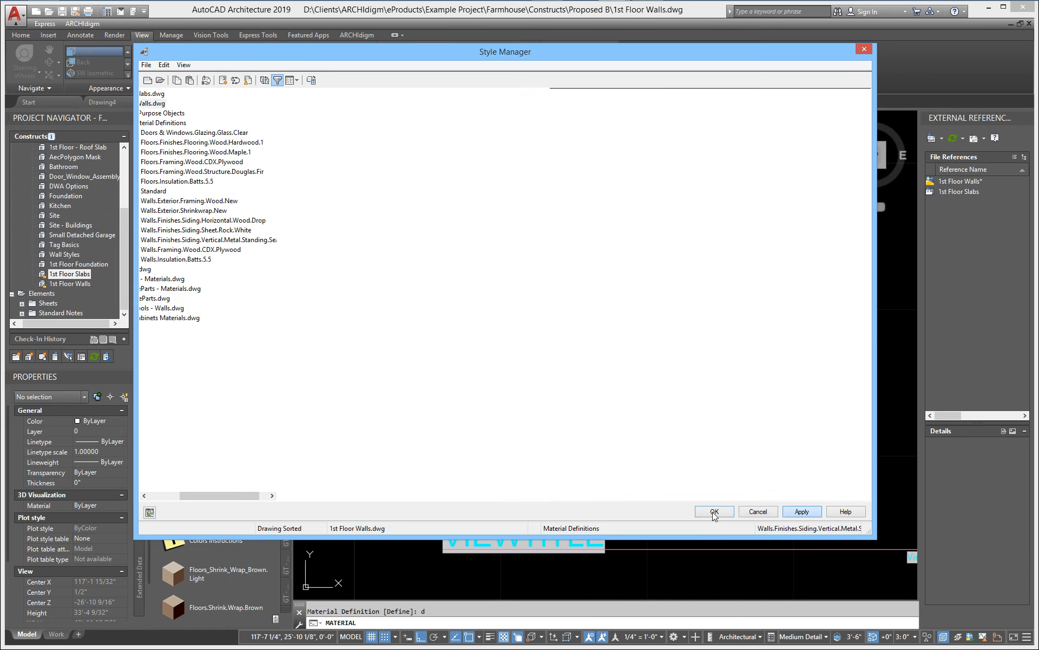
pyautogui.click(714, 512)
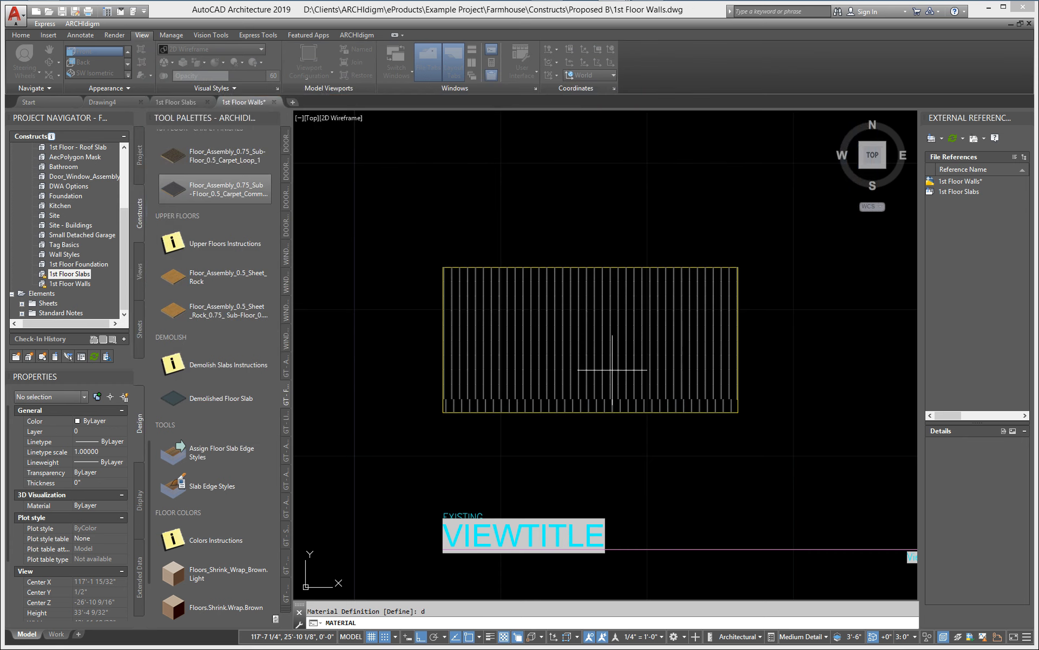
# - Refresh the 2D elevation with the vertical siding above the EXISTING view title
pyautogui.click(568, 370)
pyautogui.rightClick(567, 371)
pyautogui.click(592, 449)
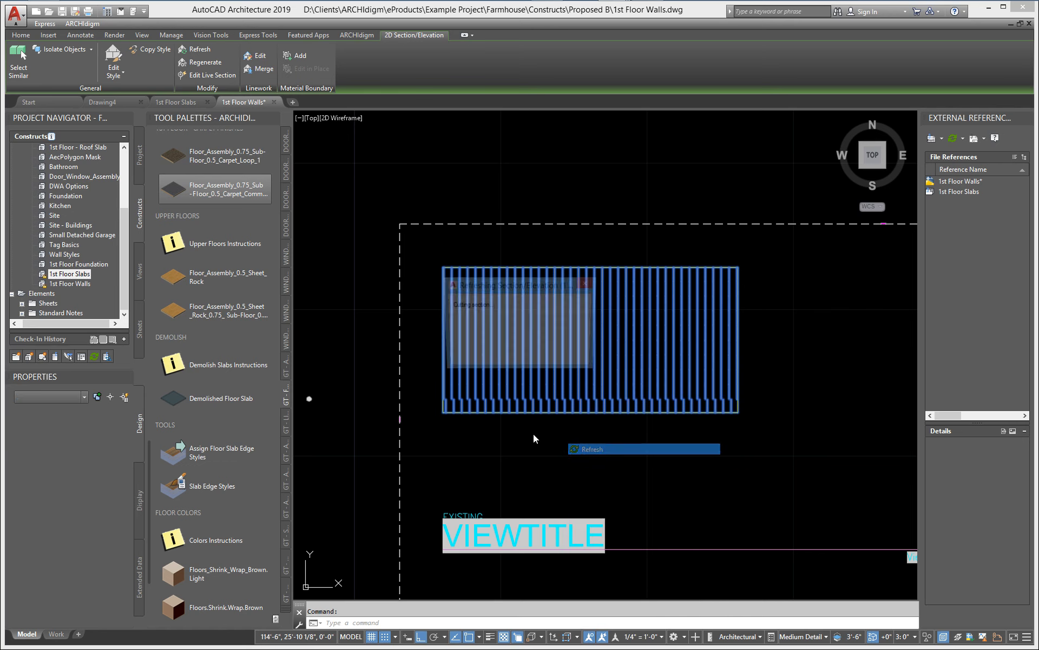
pyautogui.scroll(-6, 592, 429)
pyautogui.moveTo(456, 471); pyautogui.dragTo(601, 461, button='middle')
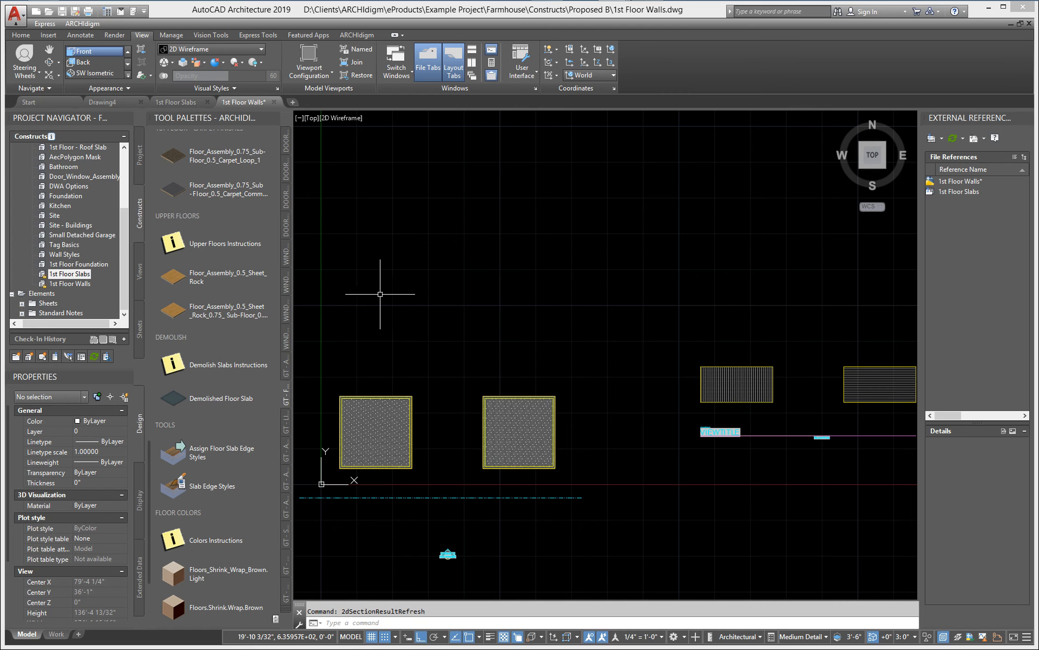
# - Switch to the 1st Floor Slabs drawing and open its material definitions for editing
pyautogui.click(167, 102)
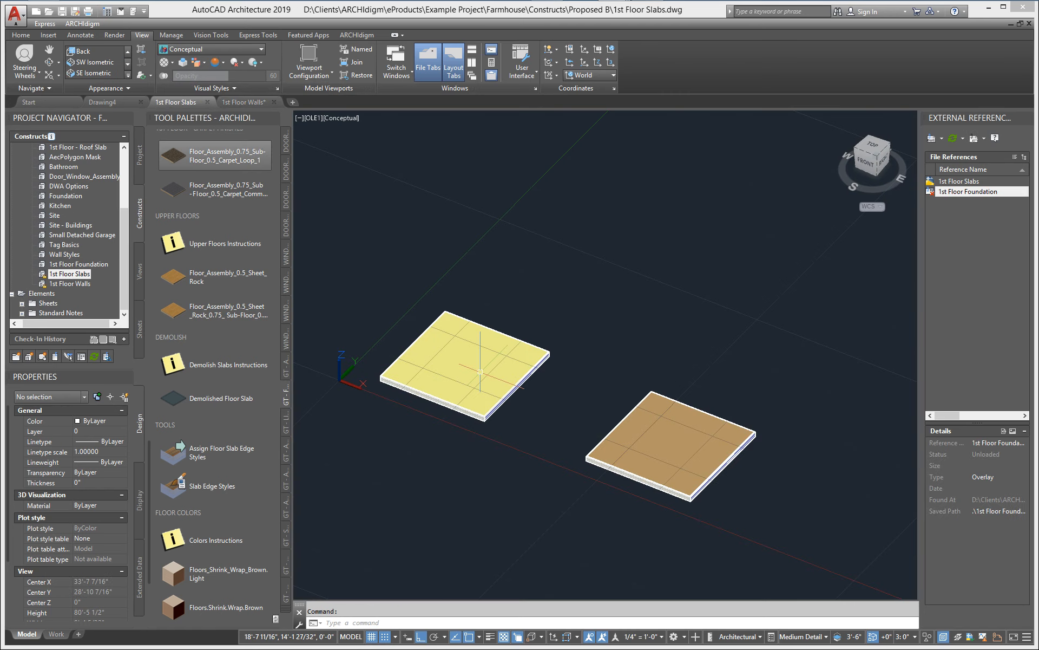
pyautogui.press('Escape')
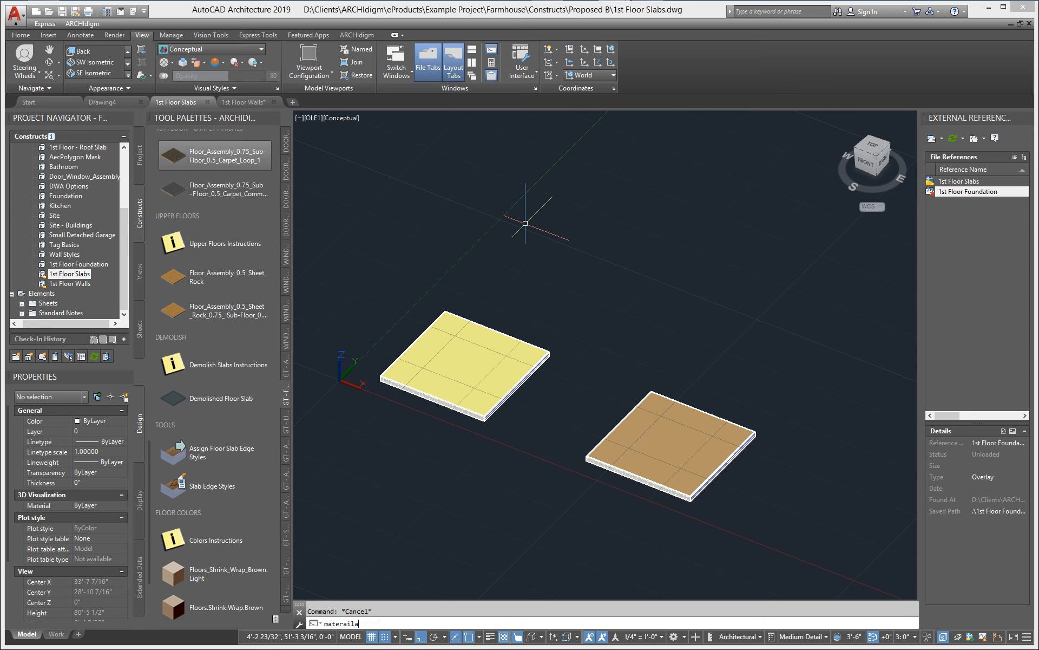
pyautogui.press('Return')
pyautogui.write('material')
pyautogui.press('Return')
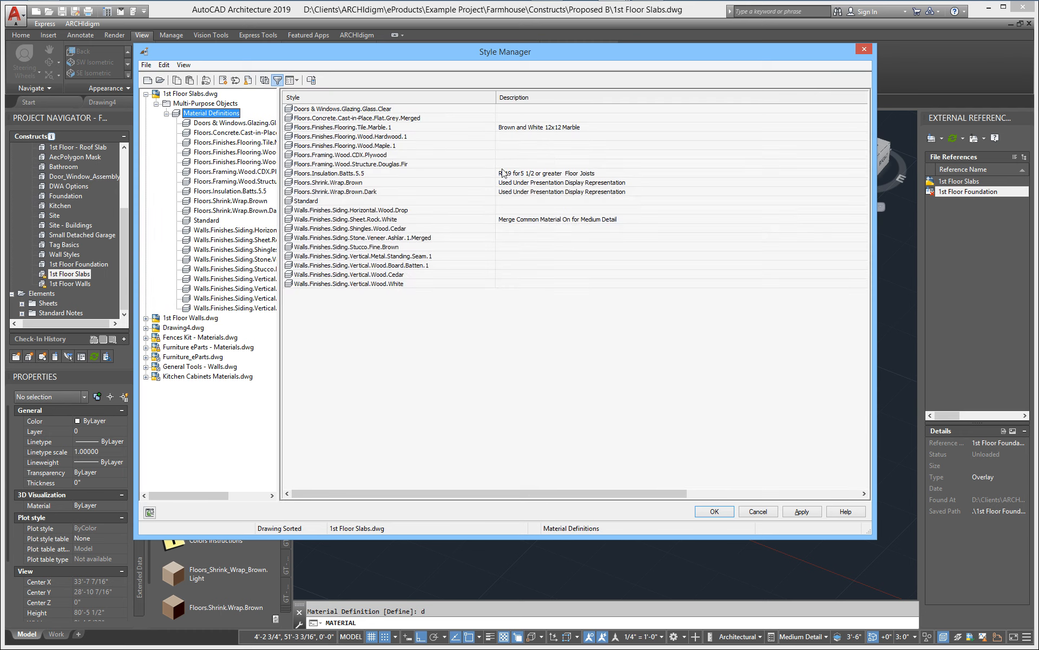
# - Enable Merge Common Materials in the General Medium Detail display of Walls.Finishes.Siding.Vertical.Metal.Standing.Seam.1, then apply and close the definitions
pyautogui.doubleClick(412, 258)
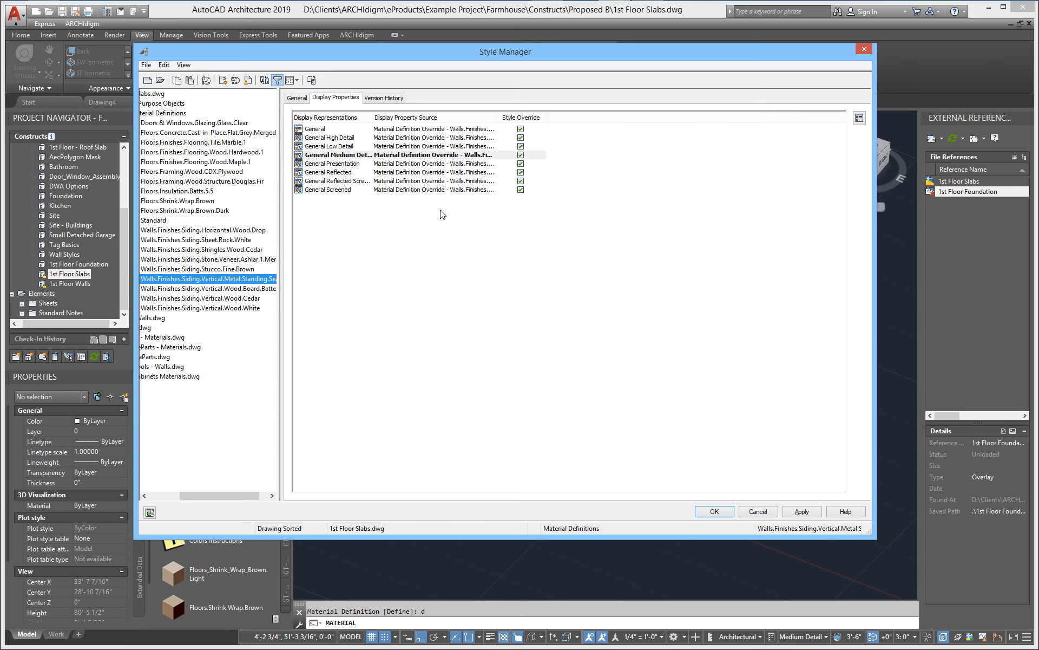
pyautogui.doubleClick(340, 156)
pyautogui.click(340, 154)
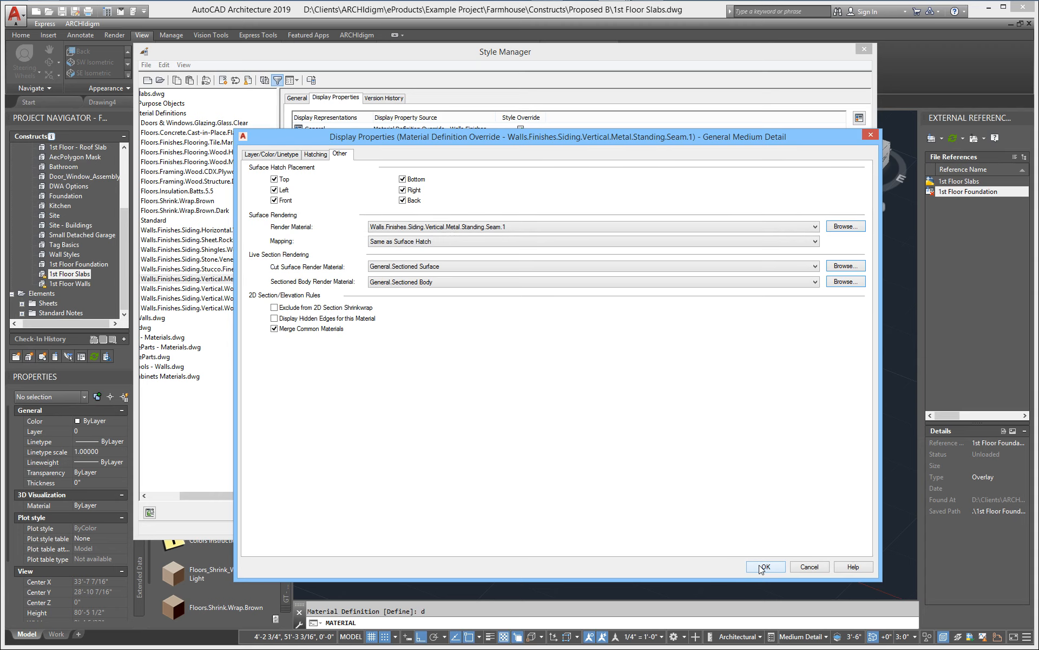
pyautogui.click(765, 565)
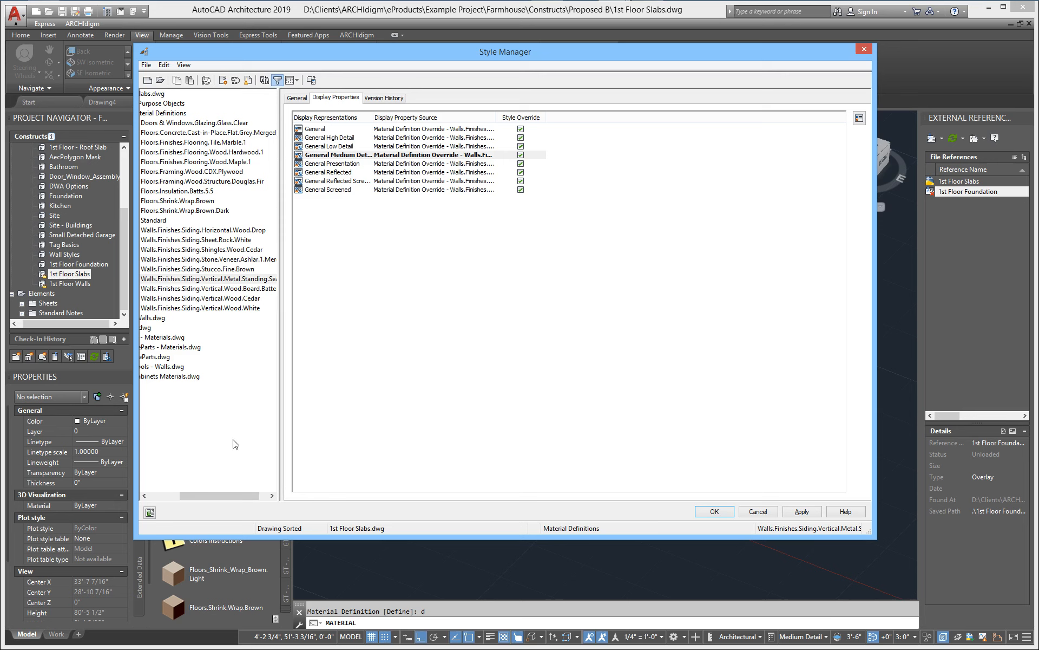
pyautogui.moveTo(239, 495)
pyautogui.mouseDown()
pyautogui.moveTo(269, 493)
pyautogui.moveTo(211, 493)
pyautogui.moveTo(228, 493)
pyautogui.mouseUp()
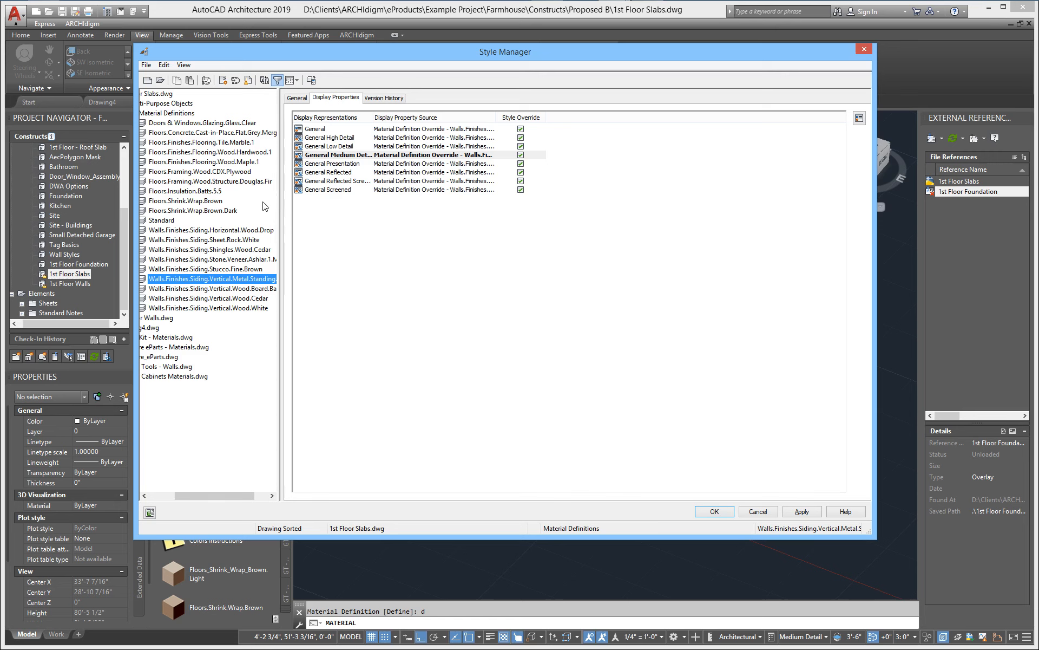
pyautogui.click(248, 289)
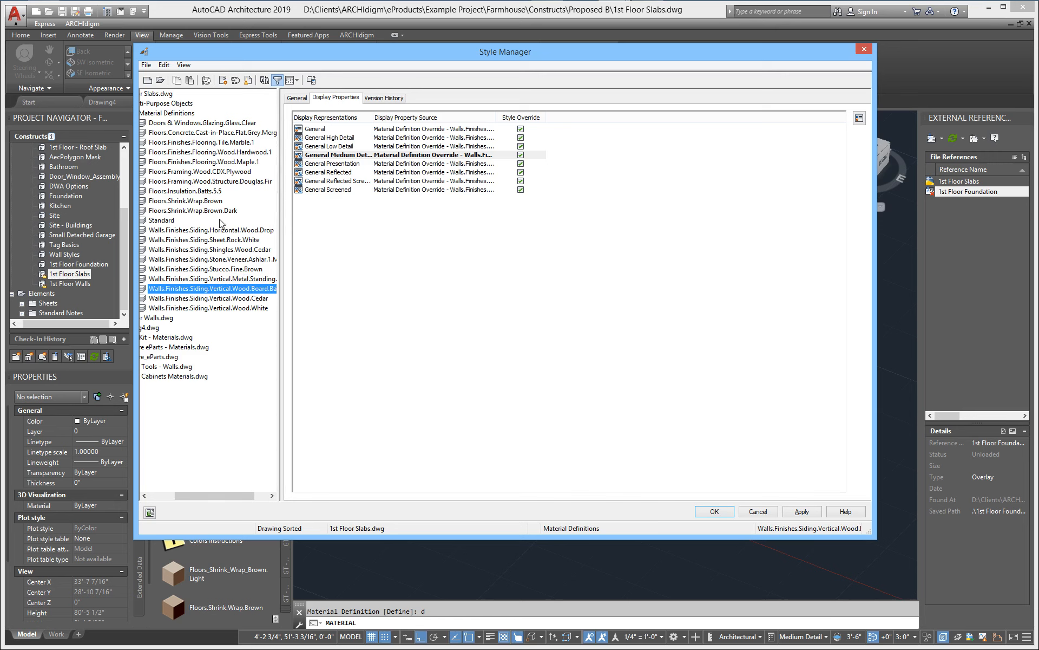
pyautogui.click(815, 514)
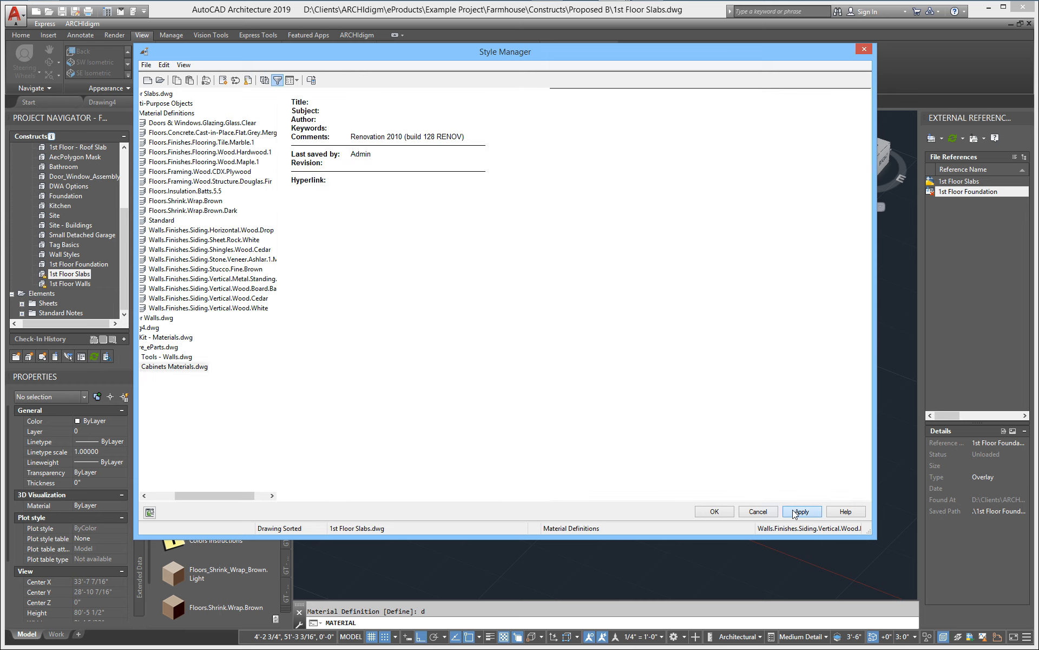
pyautogui.click(715, 511)
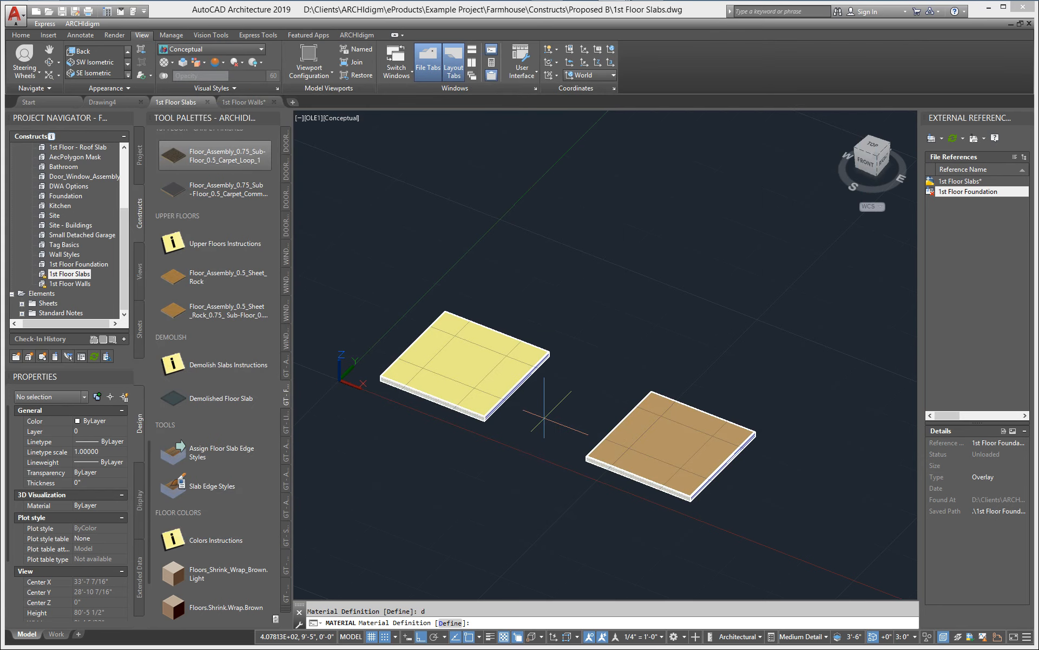
pyautogui.press('Escape')
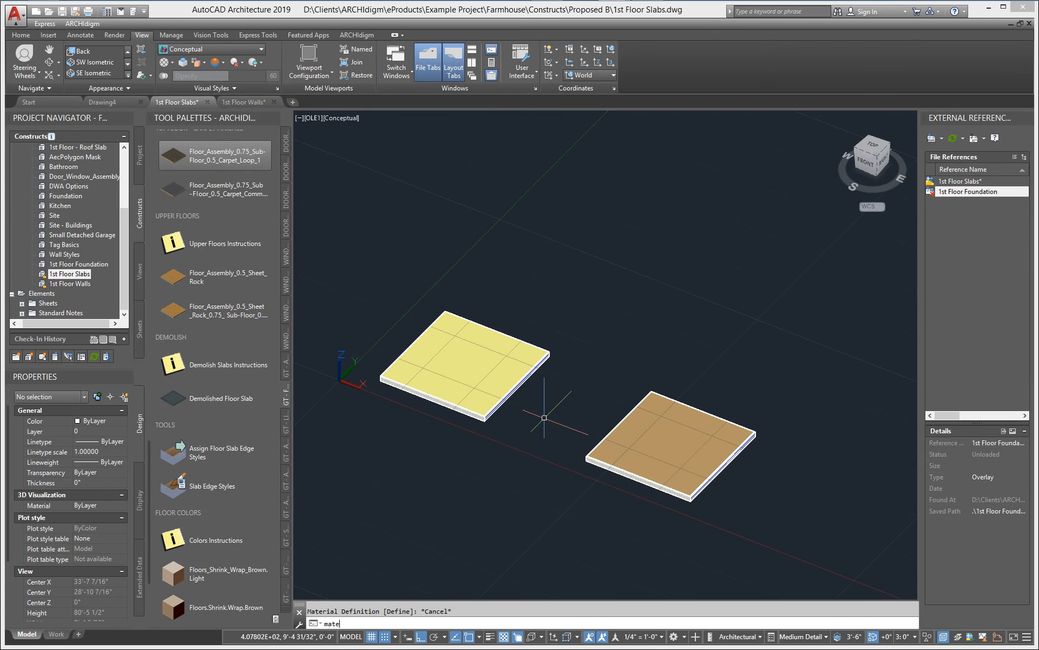
# - Reopen the material definitions and enable Merge Common Materials in the General Medium Detail display of Walls.Finishes.Siding.Horizontal.Wood.Drop
pyautogui.write('material')
pyautogui.press('Return')
pyautogui.write('d')
pyautogui.press('Return')
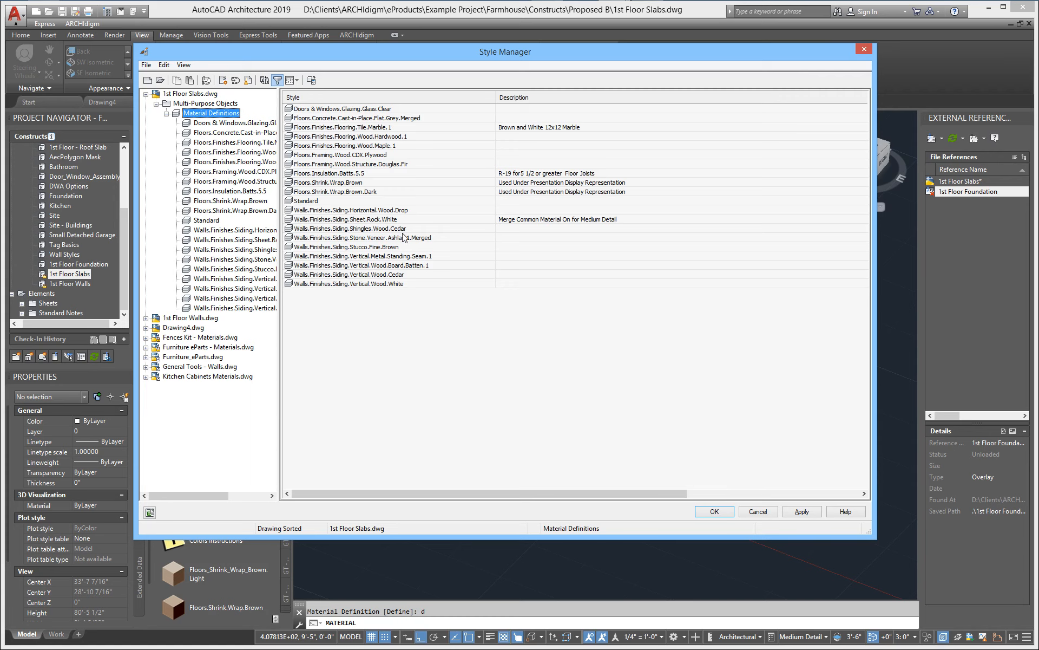
pyautogui.doubleClick(379, 211)
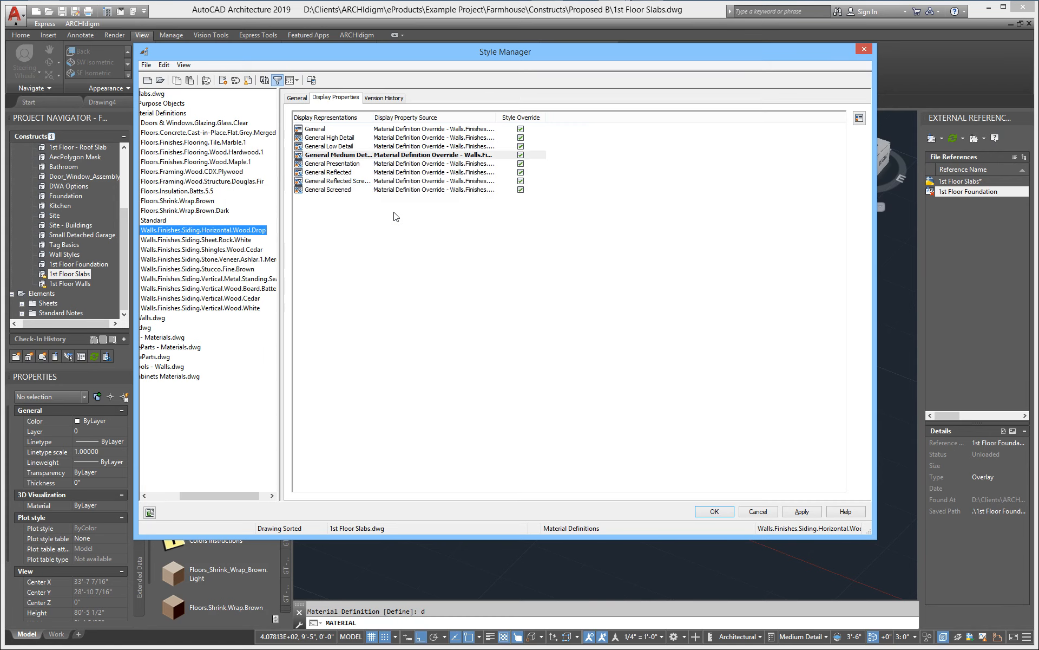
pyautogui.doubleClick(326, 155)
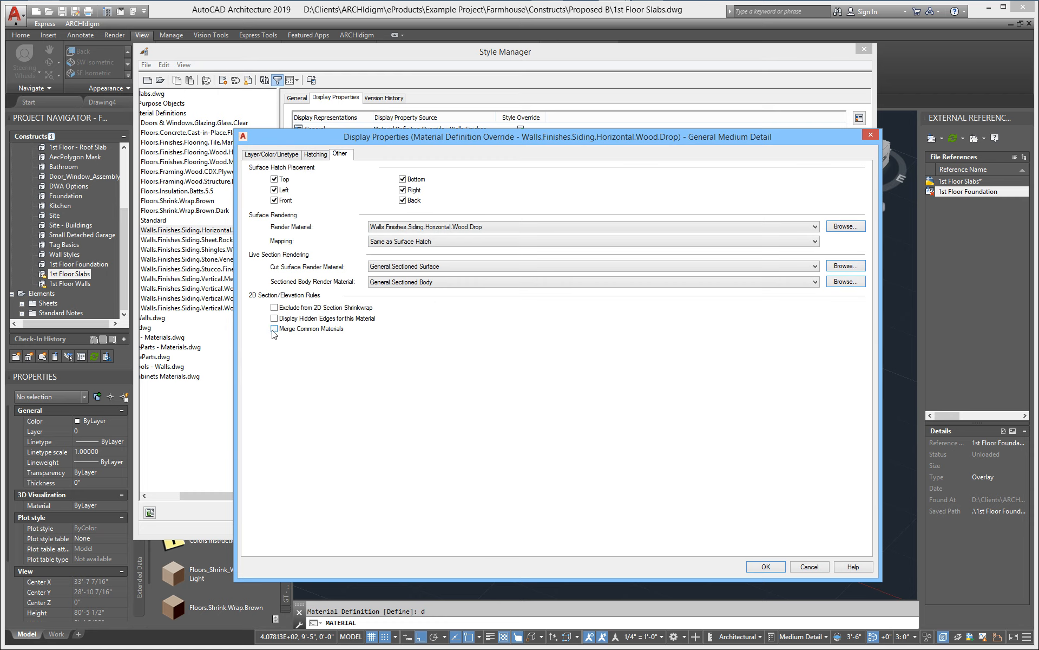
pyautogui.click(762, 567)
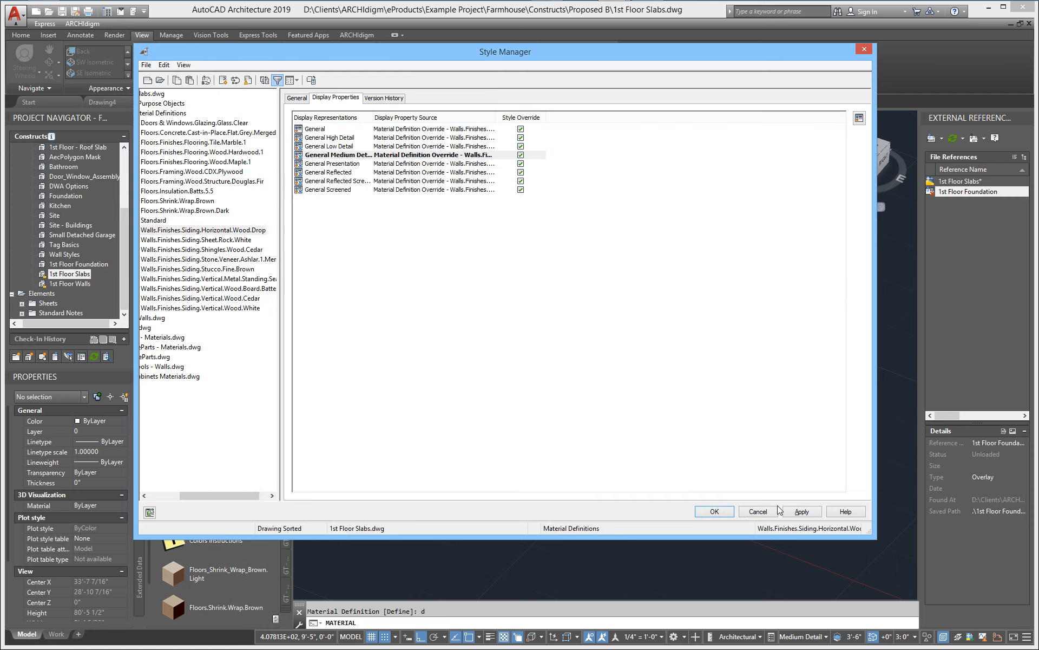
pyautogui.click(790, 511)
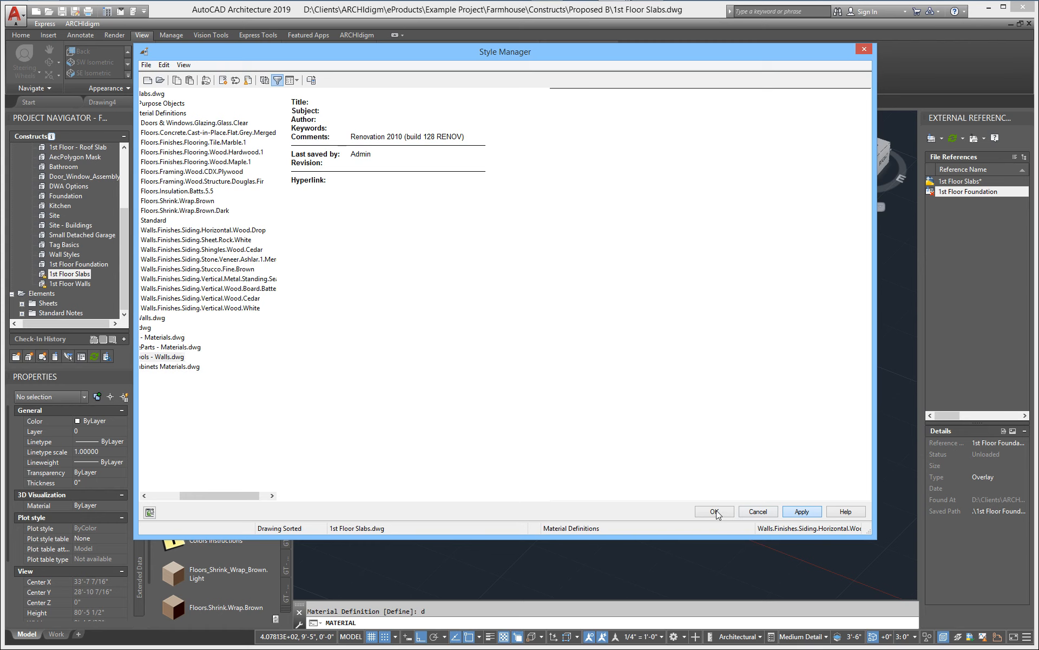
pyautogui.click(714, 512)
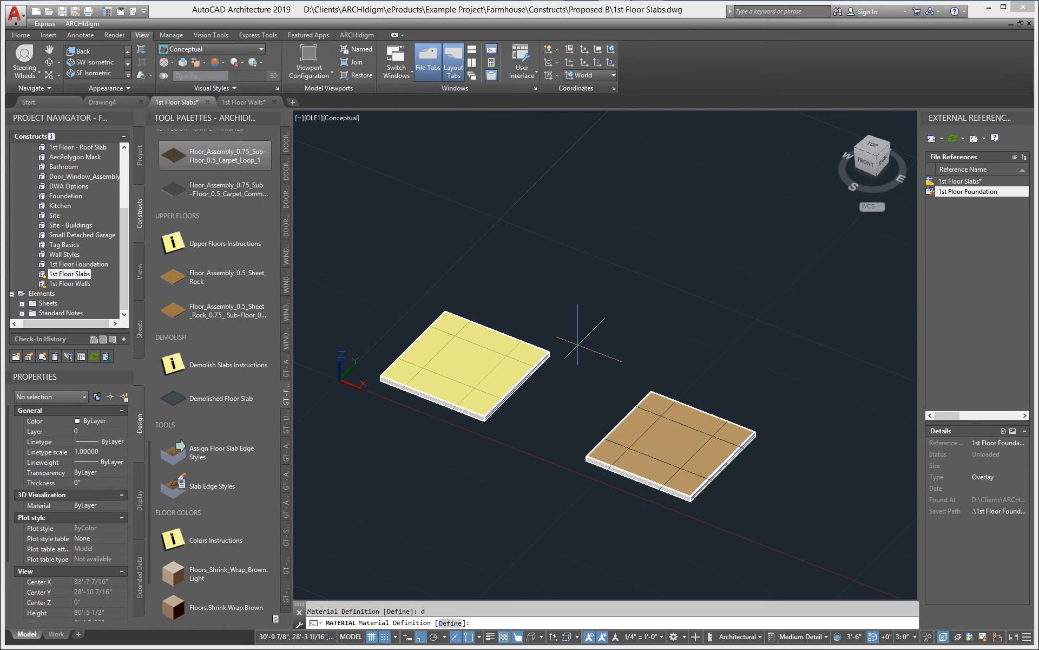
pyautogui.press('Return')
pyautogui.click(95, 62)
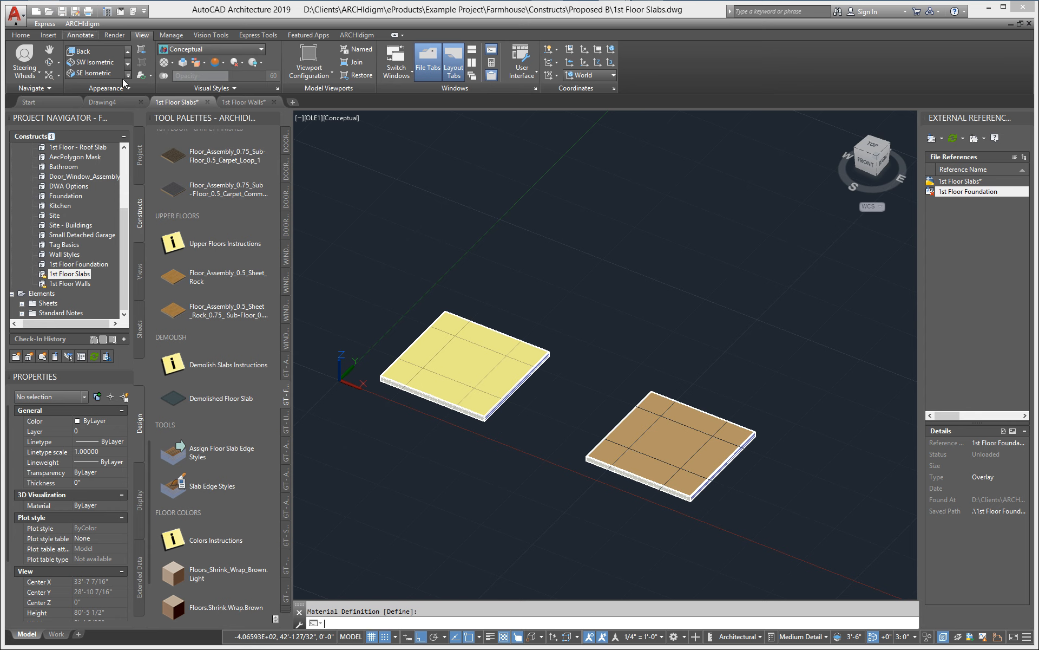
pyautogui.scroll(8, 417, 425)
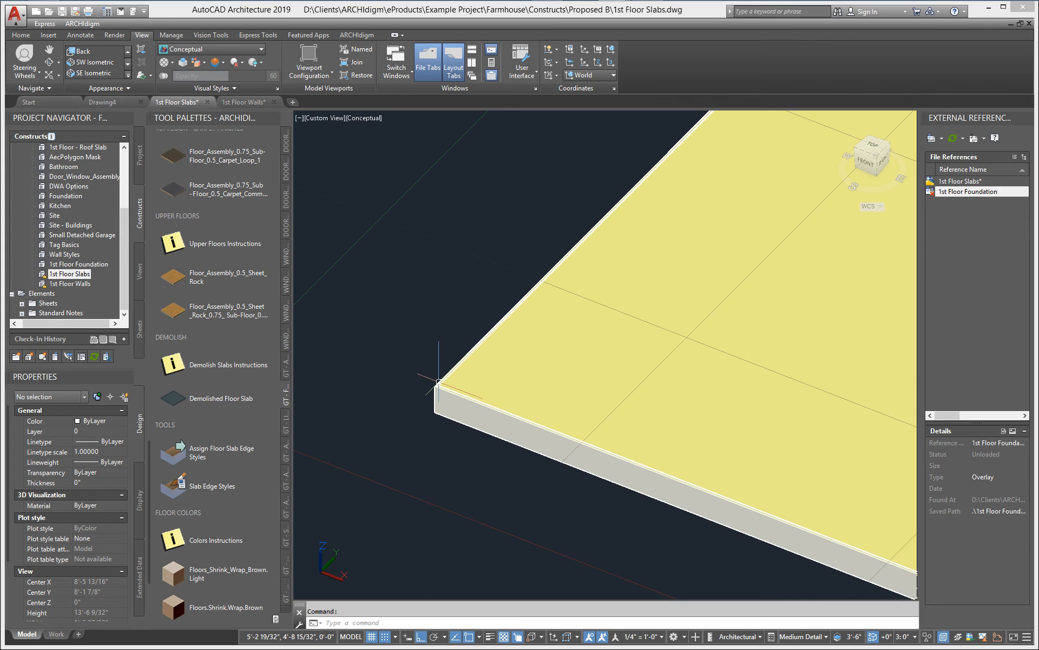
pyautogui.moveTo(420, 431); pyautogui.dragTo(383, 378, button='middle')
pyautogui.scroll(-1, 443, 450)
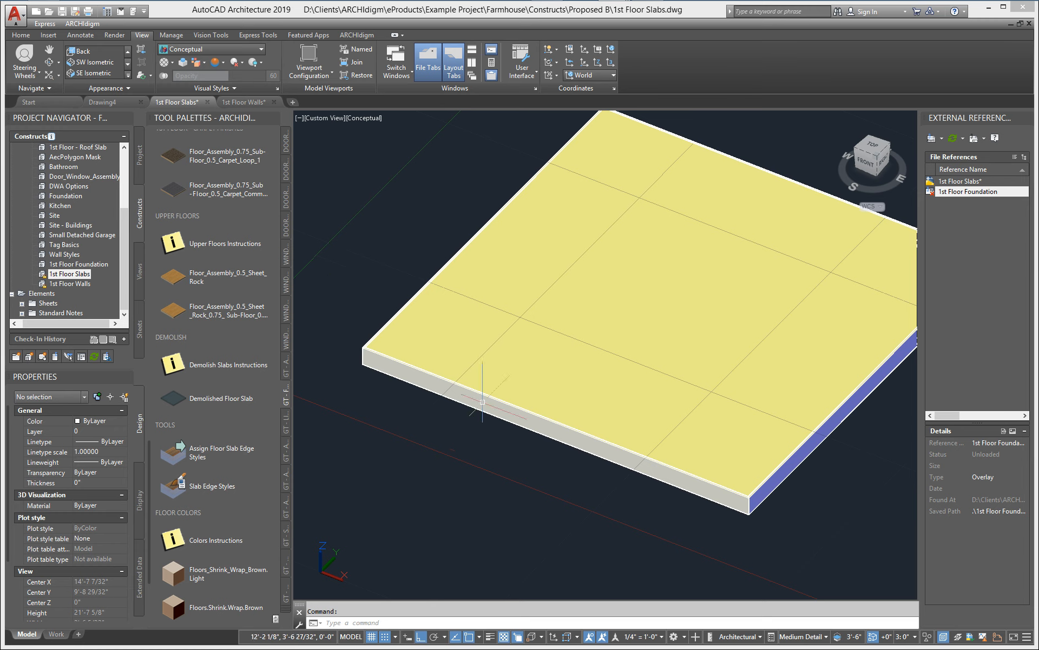
# - Return to the 1st Floor Walls drawing and attach the 1st Floor Foundation construct as an external reference
pyautogui.click(243, 103)
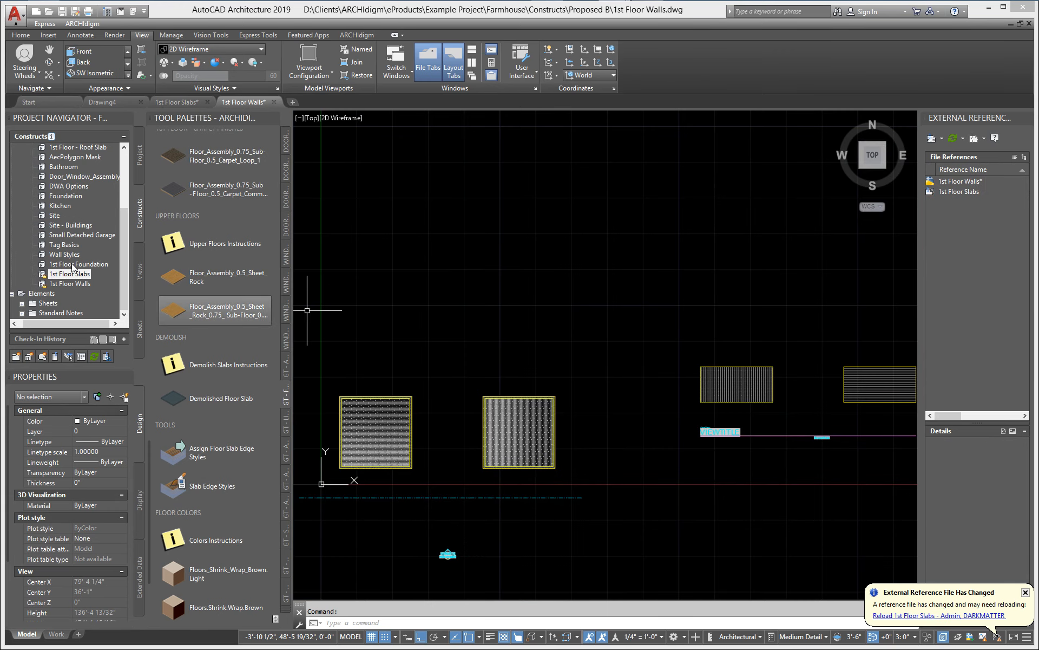
pyautogui.moveTo(72, 266)
pyautogui.mouseDown()
pyautogui.moveTo(464, 341)
pyautogui.moveTo(462, 352)
pyautogui.mouseUp()
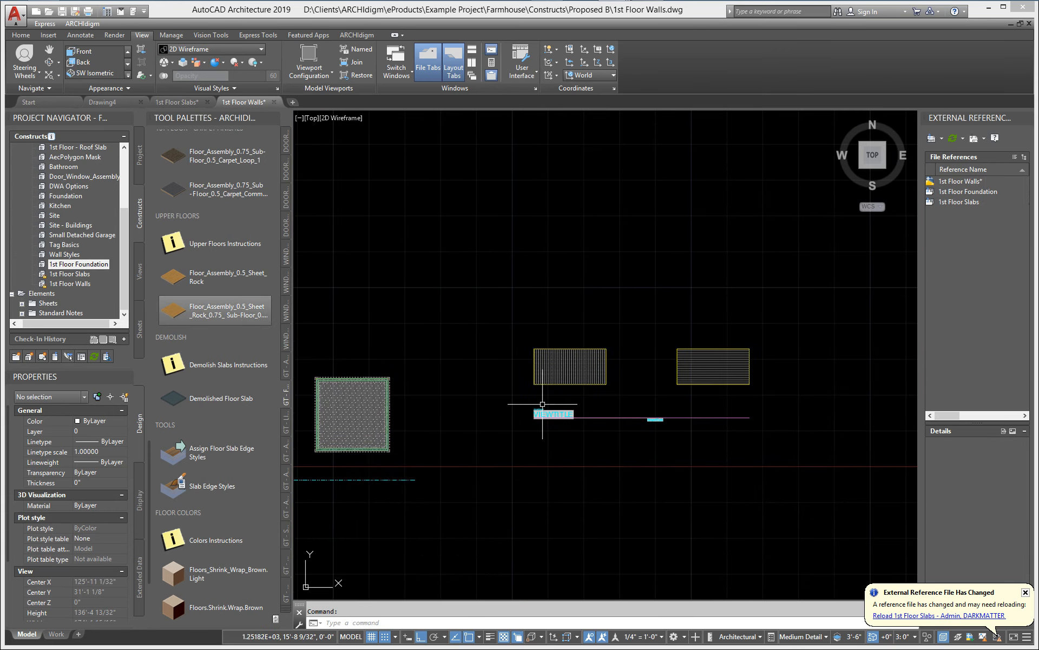
# - Refresh the 2D section/elevation object above the view title to include the attached foundation
pyautogui.click(570, 360)
pyautogui.rightClick(570, 360)
pyautogui.click(608, 434)
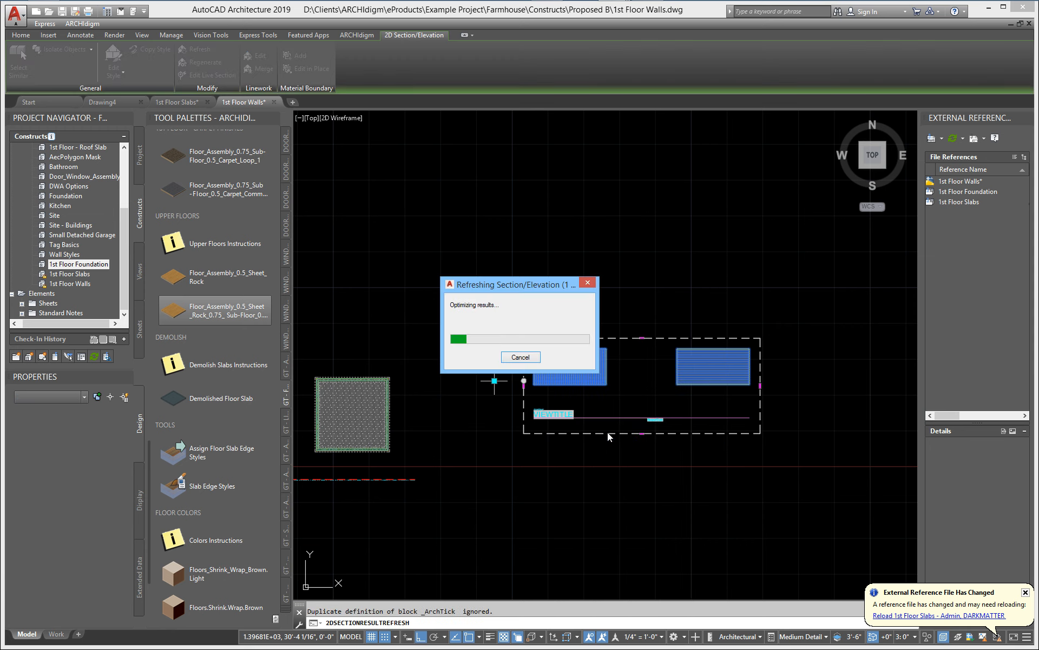
# - Open the 1st Floor Foundation construct and view the first foundation's corner in 3D with the Conceptual visual style
pyautogui.scroll(8, 539, 368)
pyautogui.moveTo(482, 348); pyautogui.dragTo(466, 424, button='middle')
pyautogui.scroll(2, 451, 358)
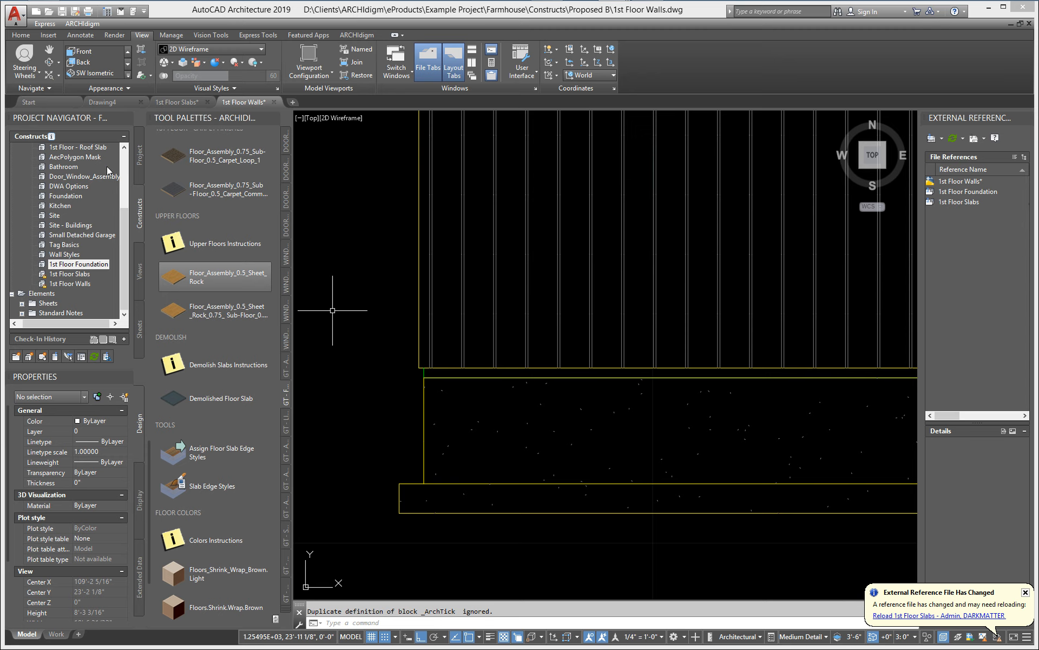
pyautogui.doubleClick(69, 264)
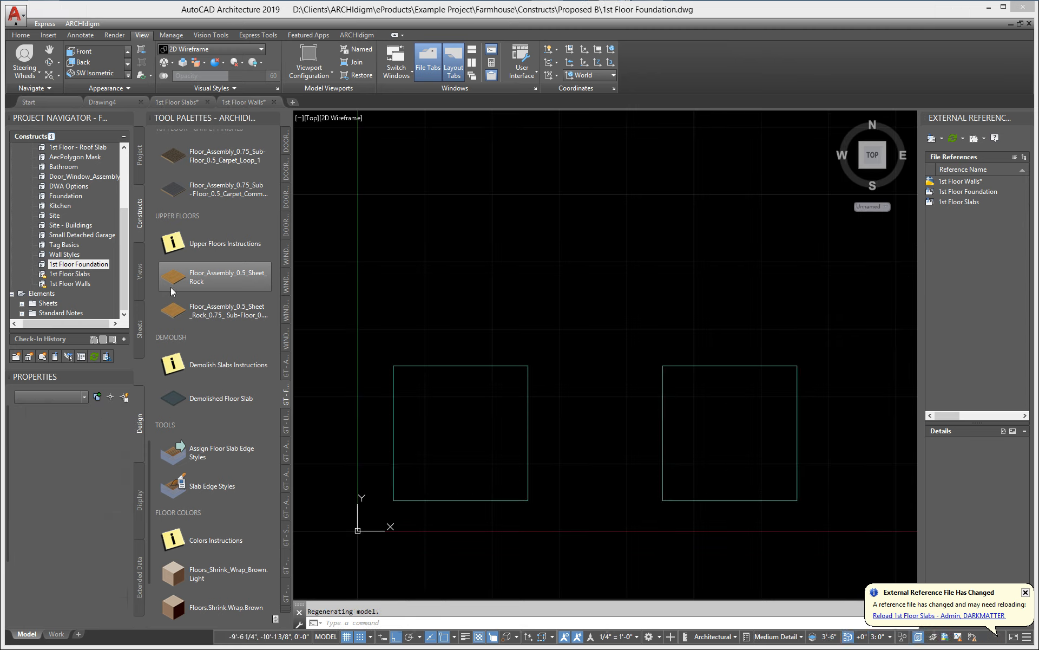
pyautogui.keyDown('shift'); pyautogui.moveTo(507, 436); pyautogui.dragTo(476, 336, button='middle'); pyautogui.keyUp('shift')
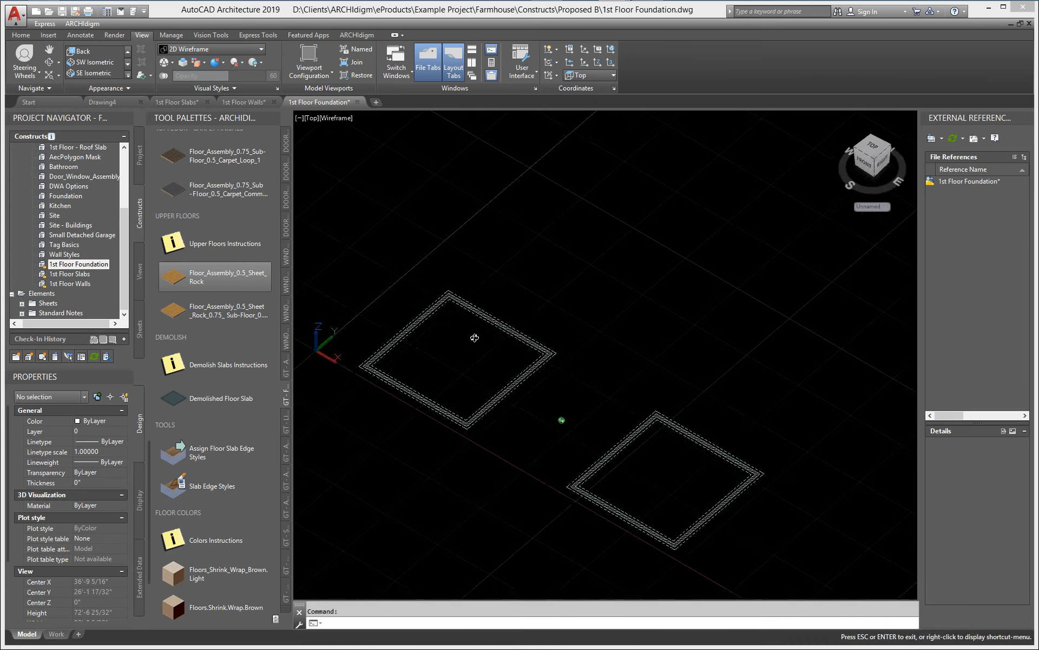
pyautogui.scroll(10, 379, 348)
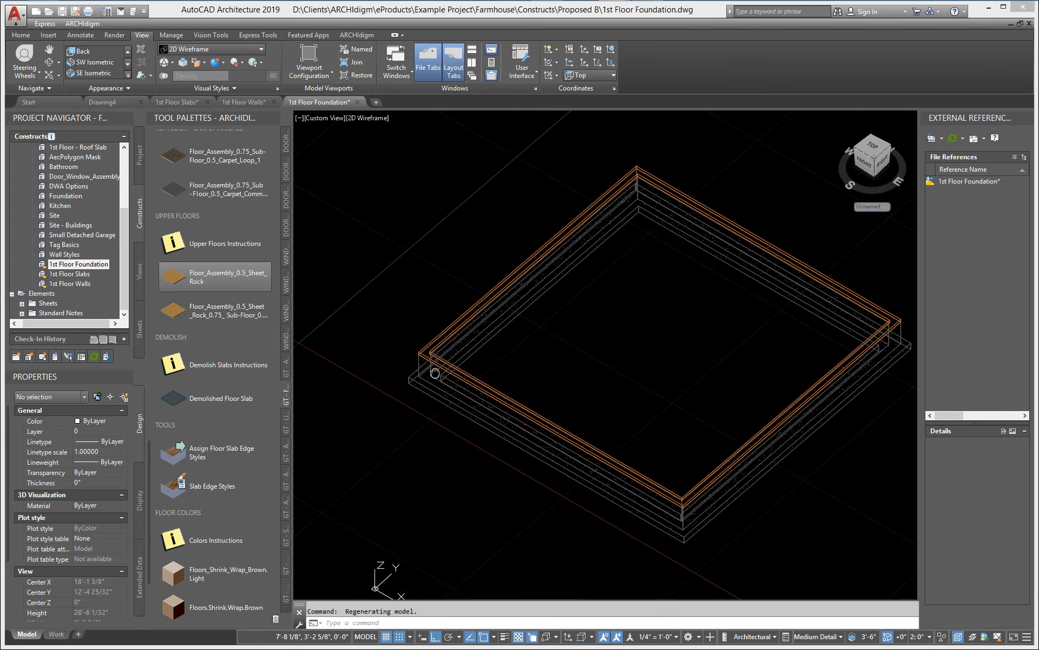
pyautogui.moveTo(415, 371); pyautogui.dragTo(413, 374, button='middle')
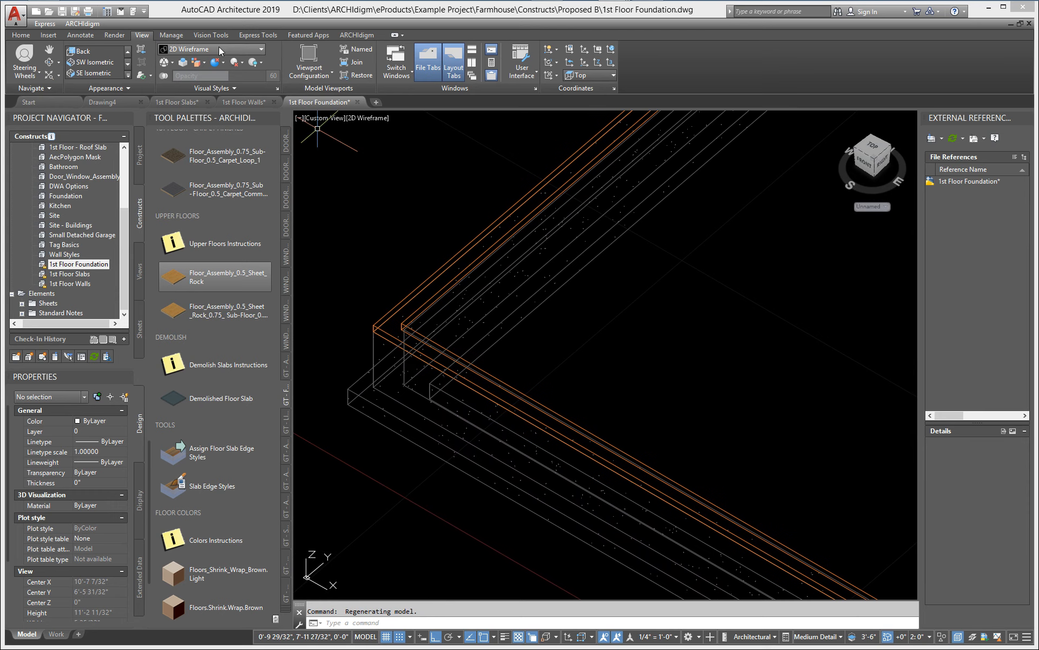
pyautogui.click(212, 49)
pyautogui.click(226, 74)
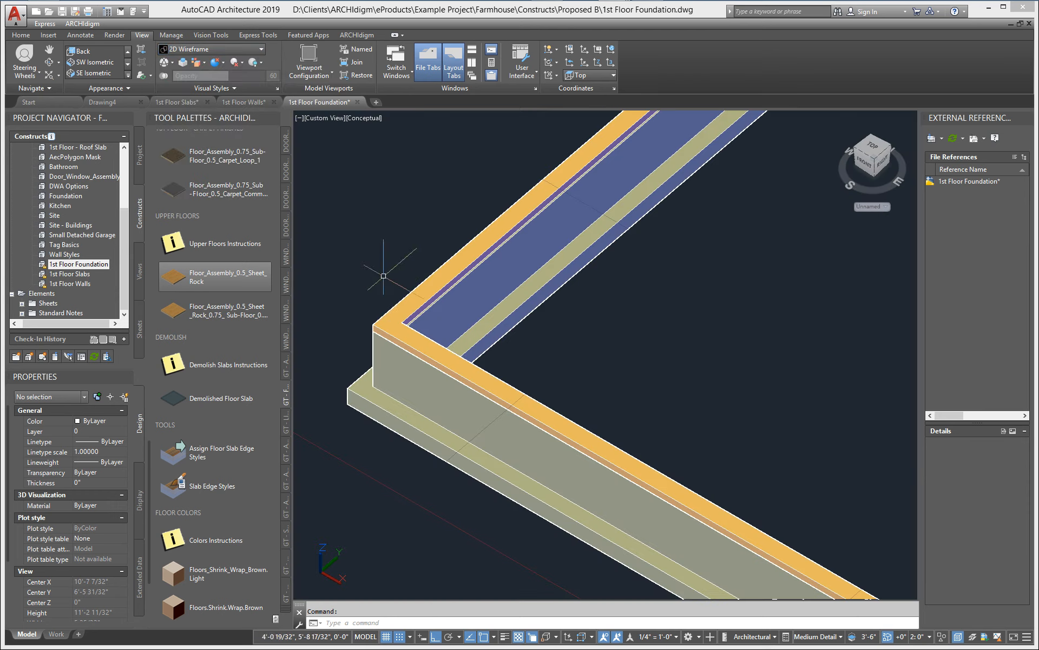
pyautogui.scroll(3, 486, 399)
pyautogui.moveTo(482, 397)
pyautogui.keyDown('shift'); pyautogui.mouseDown(button='middle')
pyautogui.moveTo(399, 341)
pyautogui.moveTo(488, 343)
pyautogui.moveTo(459, 358)
pyautogui.mouseUp(button='middle'); pyautogui.keyUp('shift')
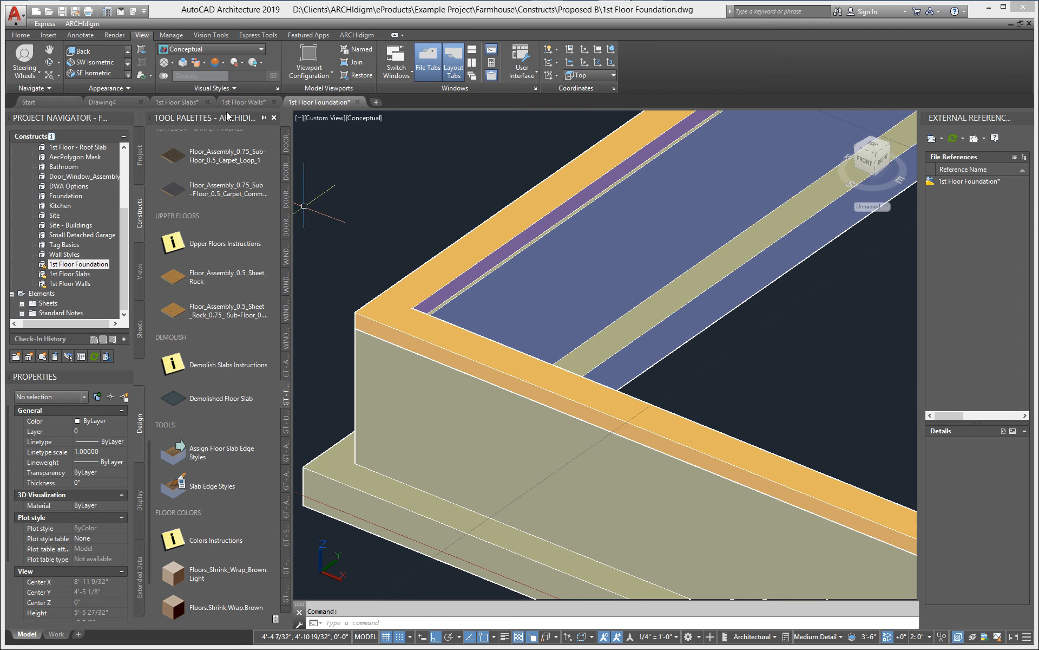
# - Return to the 1st Floor Walls drawing and examine how the siding meets the slab edge and foundation in the elevation
pyautogui.click(244, 102)
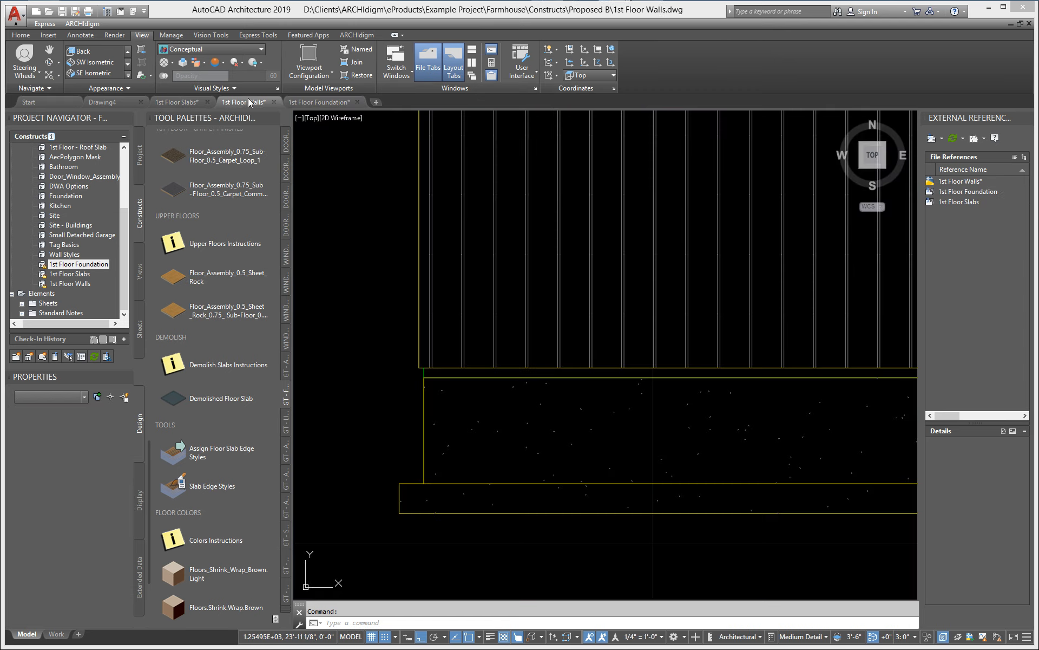
pyautogui.scroll(4, 425, 364)
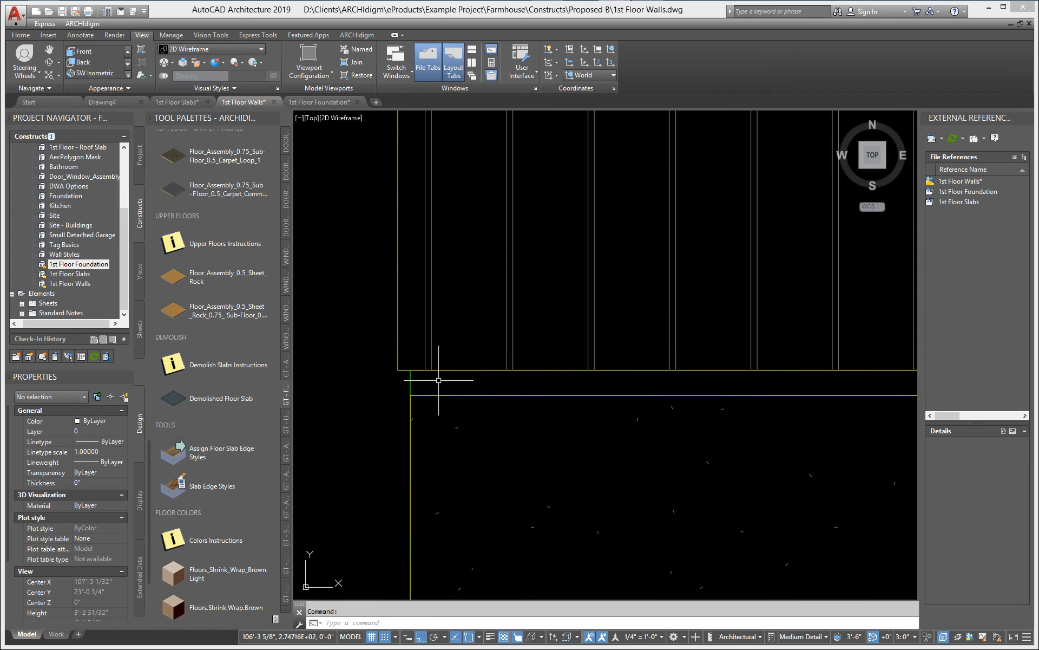
pyautogui.scroll(-6, 466, 374)
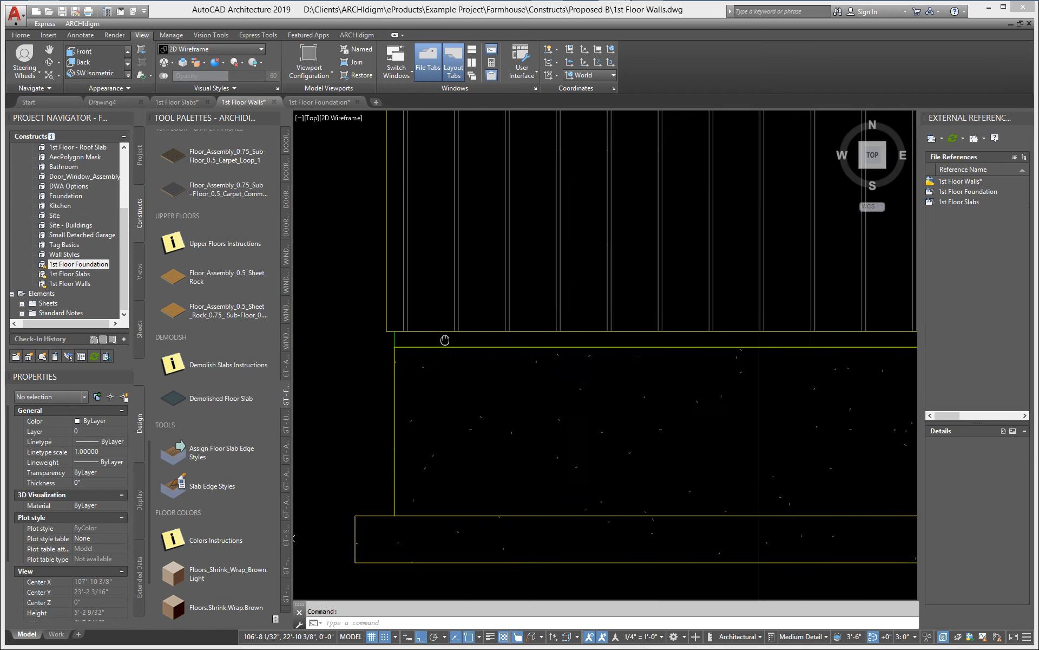
pyautogui.scroll(1, 460, 371)
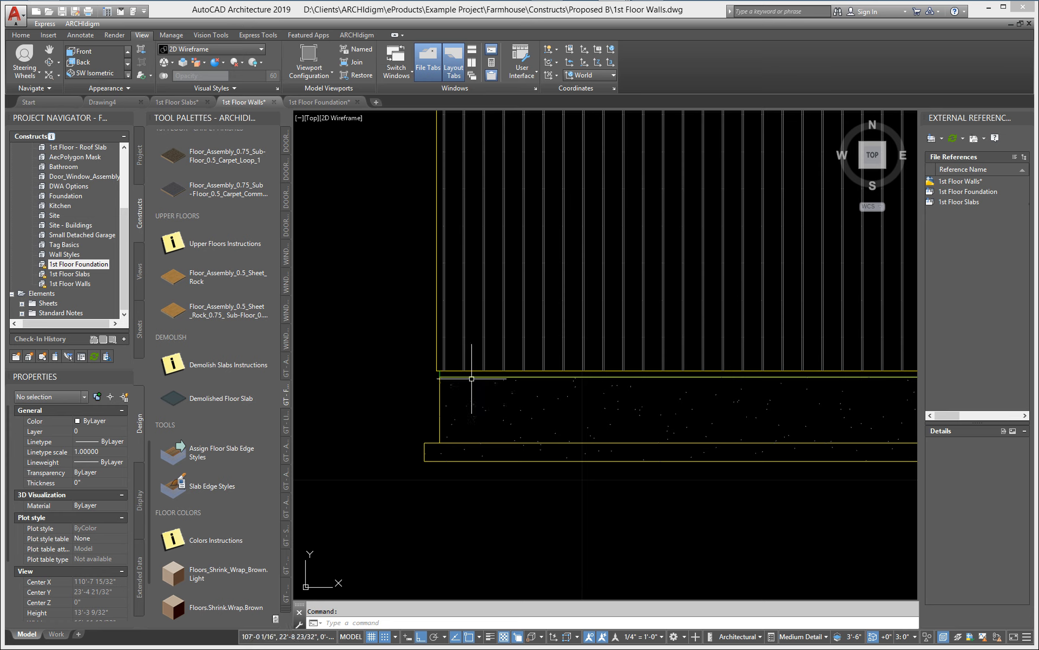
pyautogui.scroll(1, 463, 373)
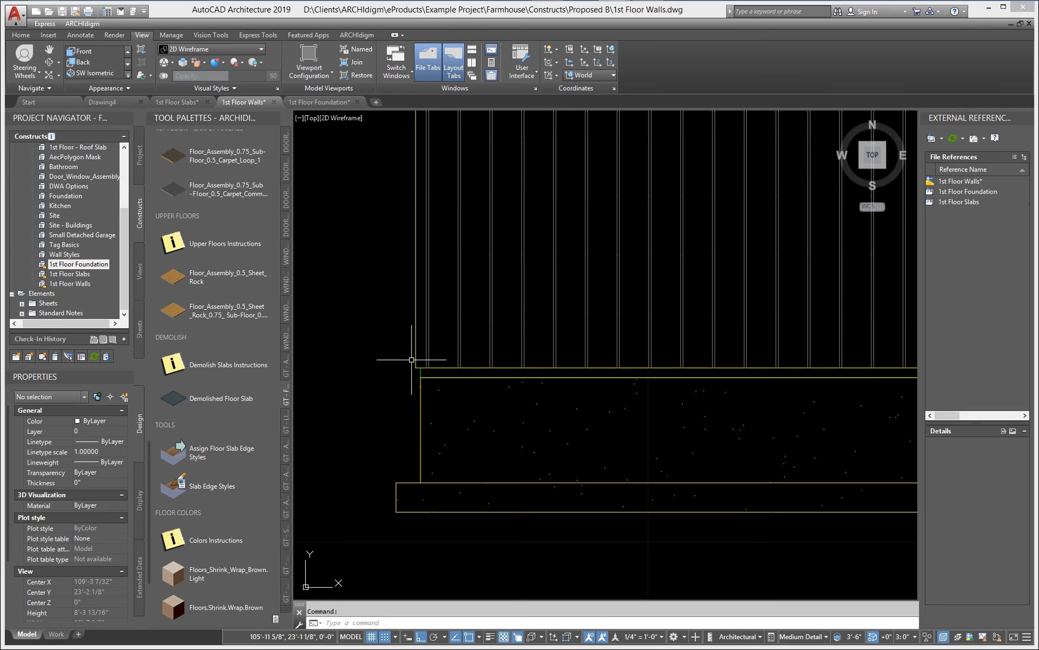
pyautogui.scroll(6, 412, 360)
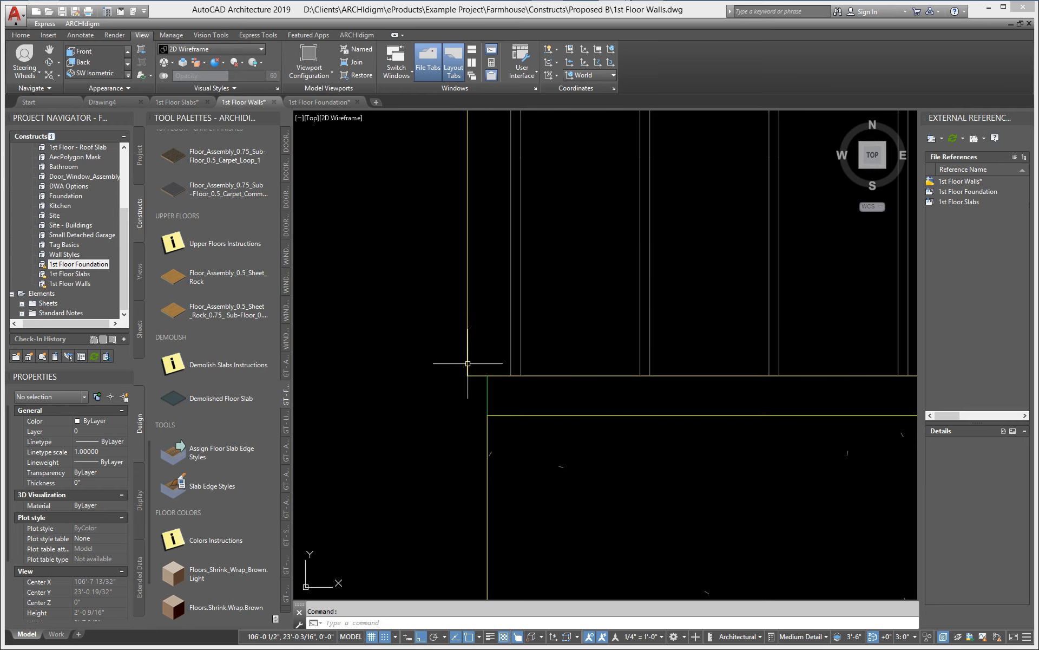
pyautogui.scroll(-12, 468, 363)
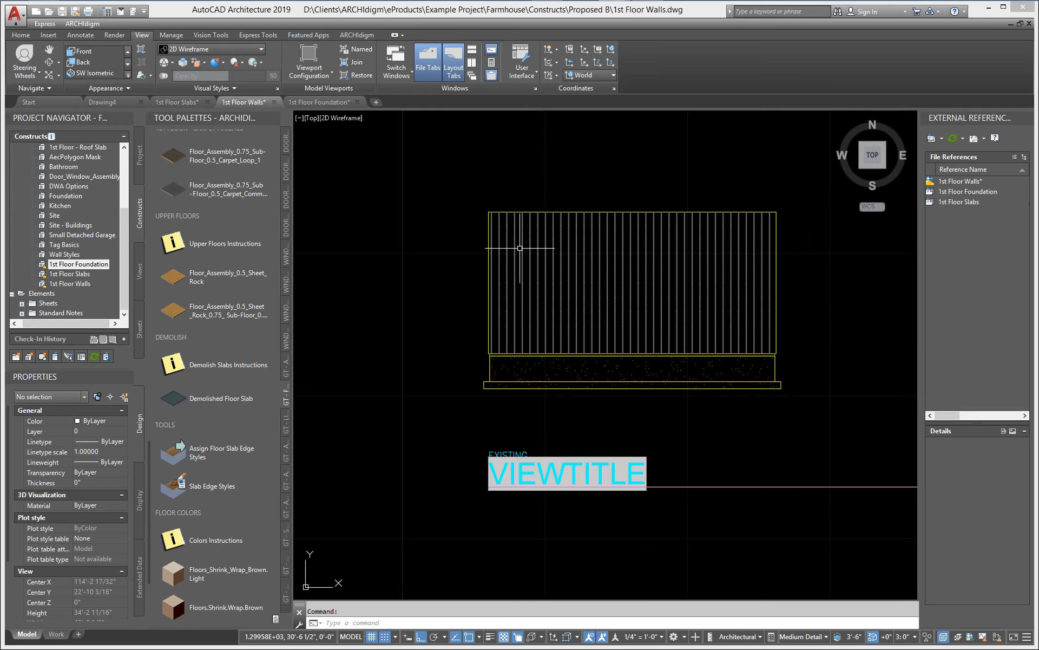
pyautogui.scroll(6, 518, 346)
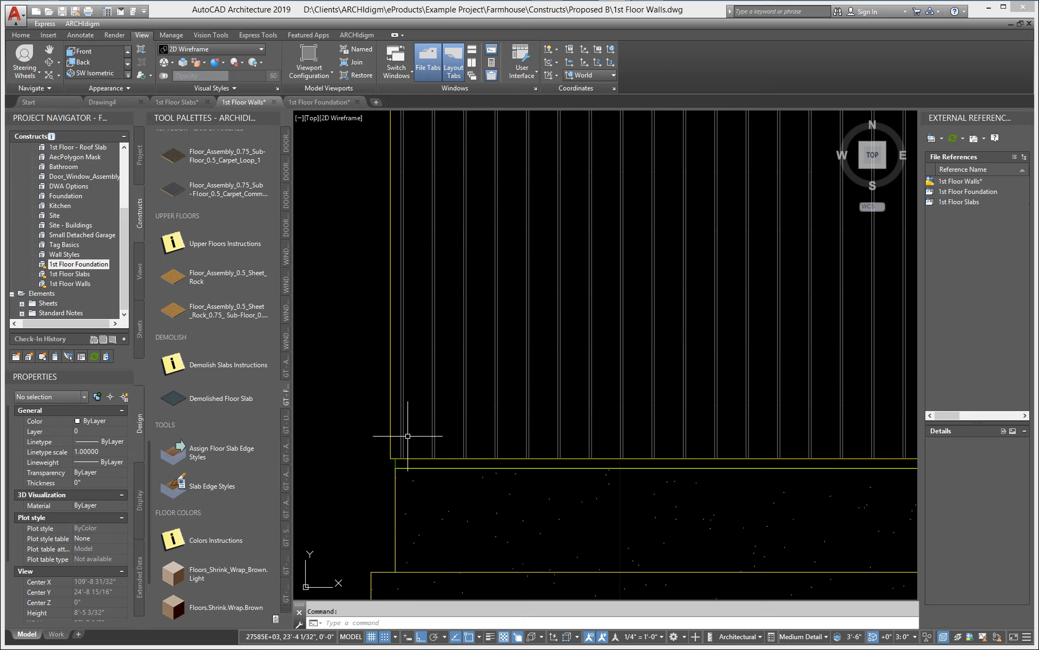
pyautogui.moveTo(364, 411); pyautogui.dragTo(413, 360, button='middle')
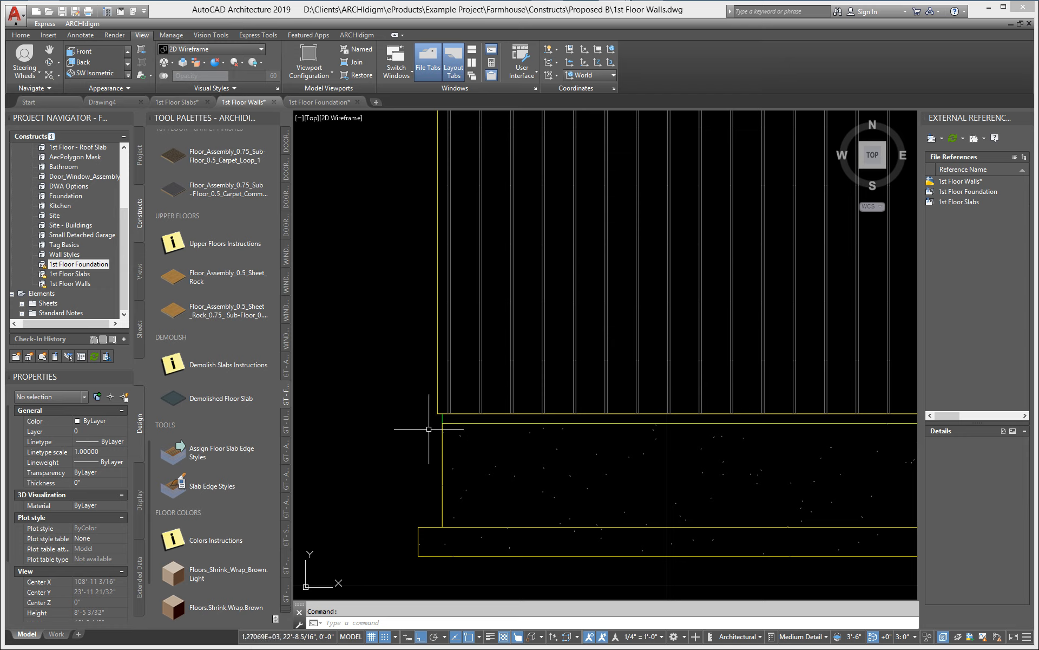
# - Switch to the 1st Floor Slabs drawing and show the first slab's edge in the Front view with the 2D Wireframe visual style
pyautogui.click(193, 103)
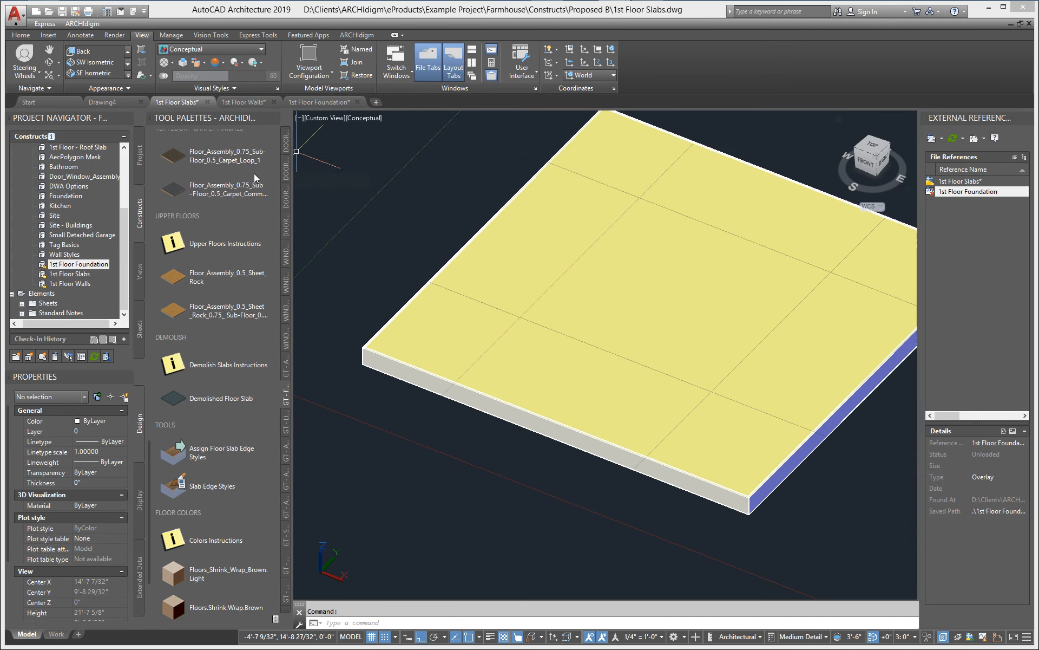
pyautogui.click(127, 77)
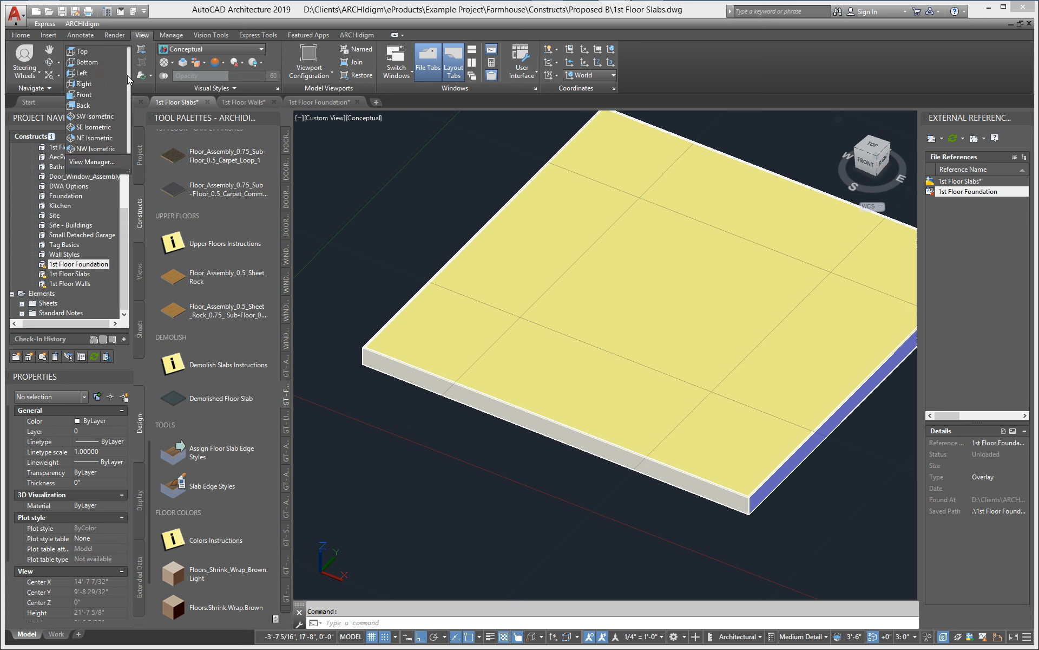
pyautogui.click(87, 94)
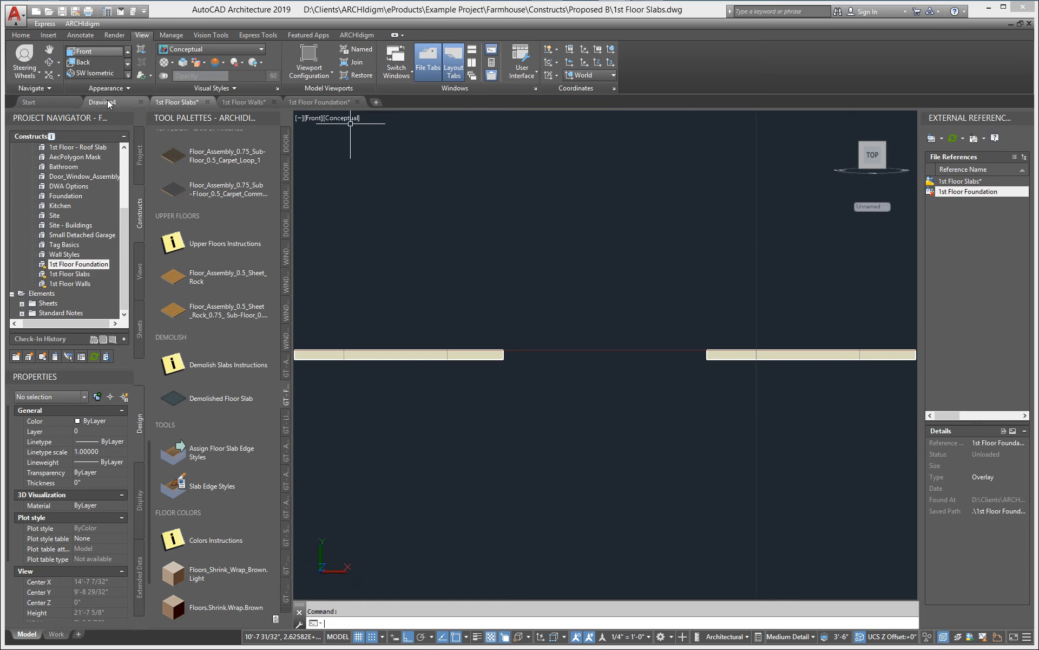
pyautogui.click(199, 52)
pyautogui.click(187, 67)
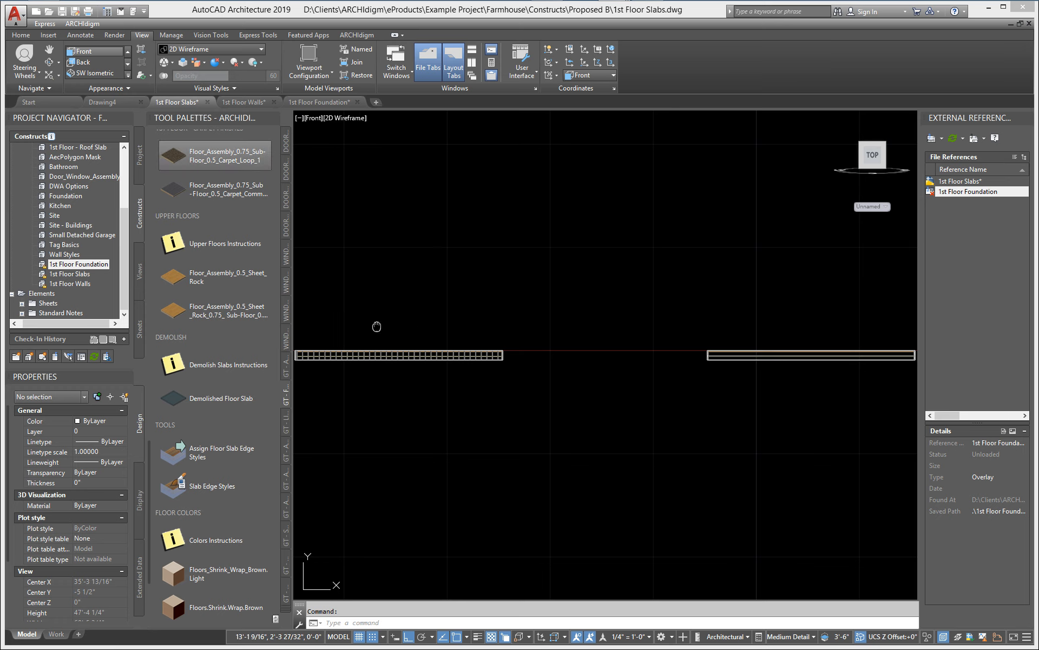
pyautogui.scroll(10, 472, 346)
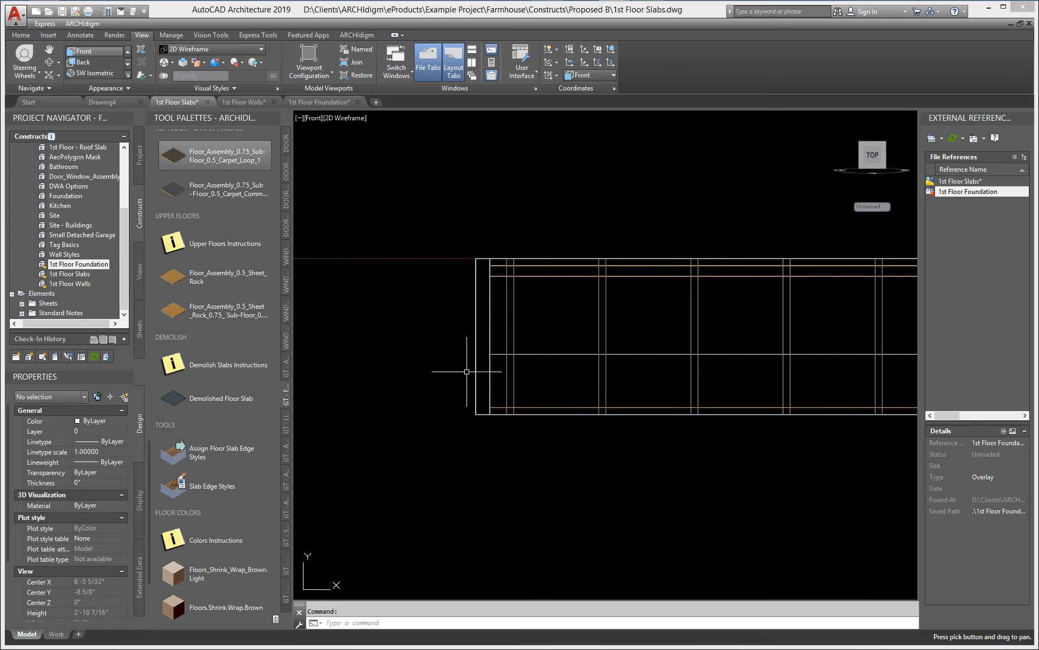
pyautogui.scroll(3, 474, 279)
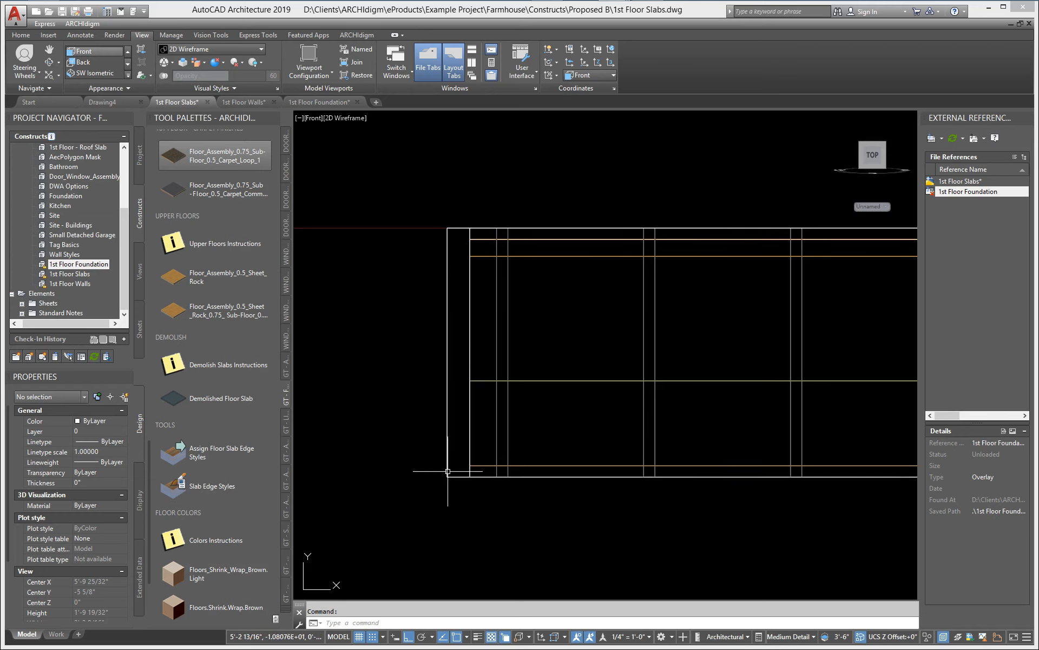
pyautogui.scroll(-3, 441, 319)
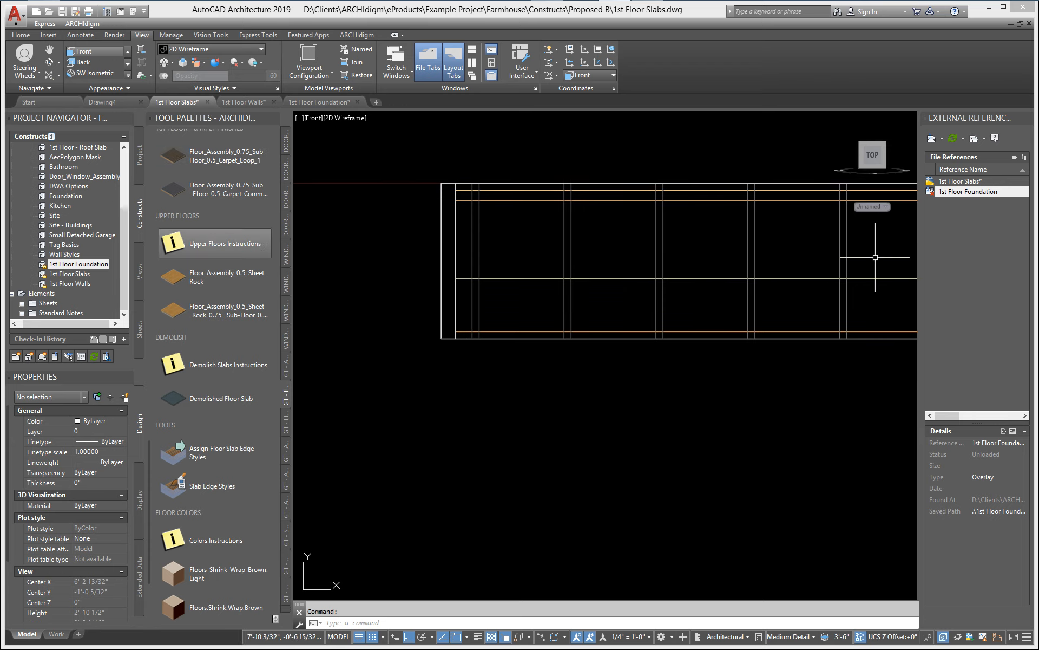
# - Reload the 1st Floor Foundation external reference in the slabs drawing
pyautogui.rightClick(957, 190)
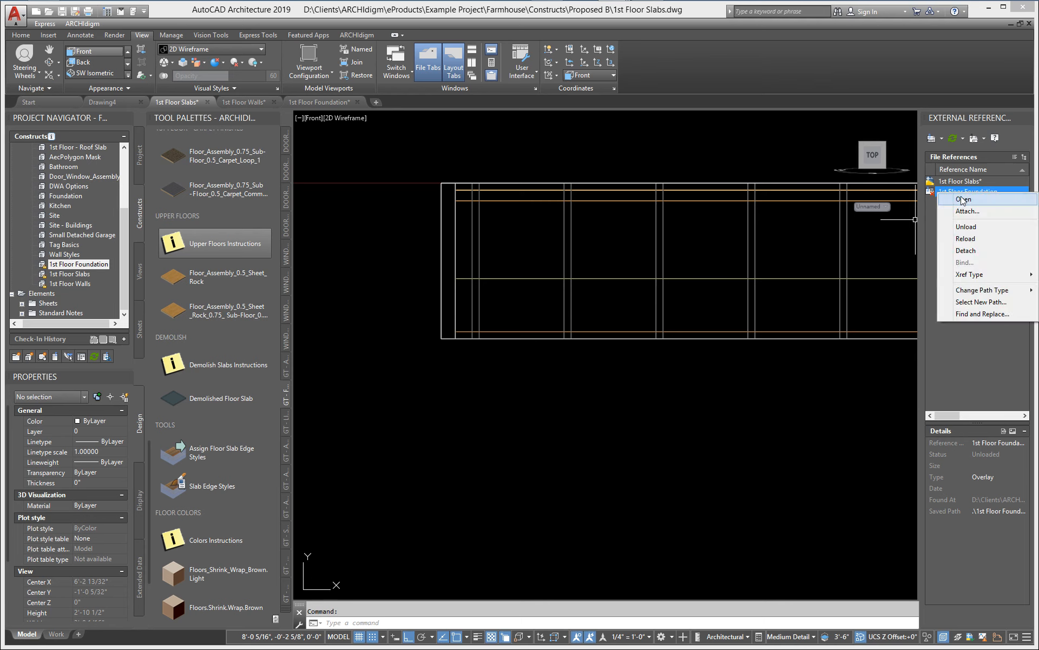
pyautogui.click(977, 237)
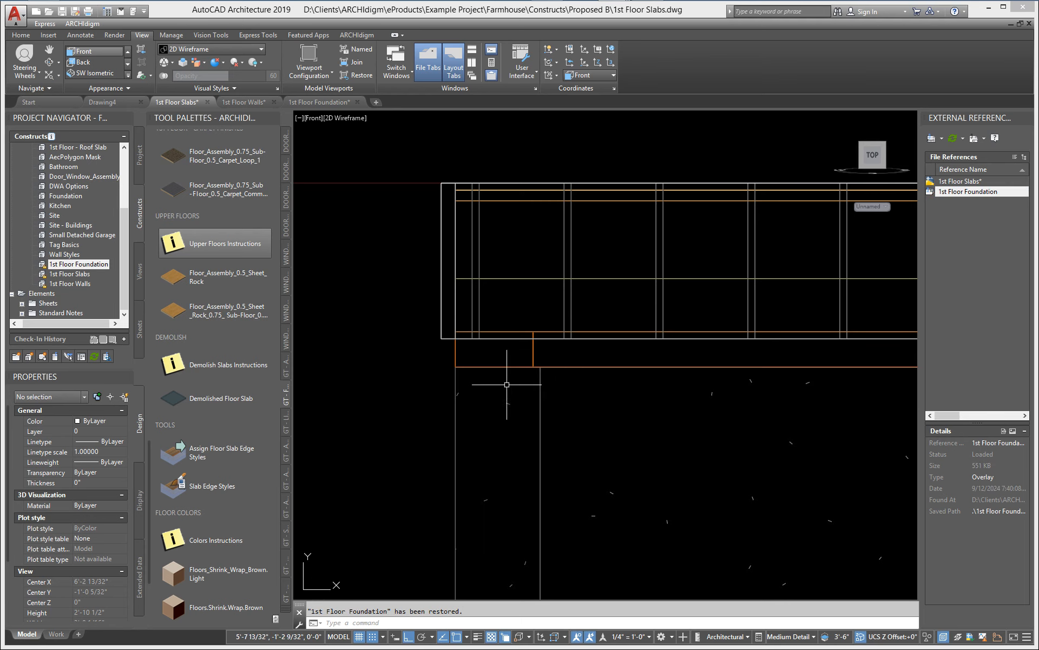
pyautogui.scroll(2, 469, 366)
pyautogui.moveTo(408, 337); pyautogui.dragTo(466, 422, button='middle')
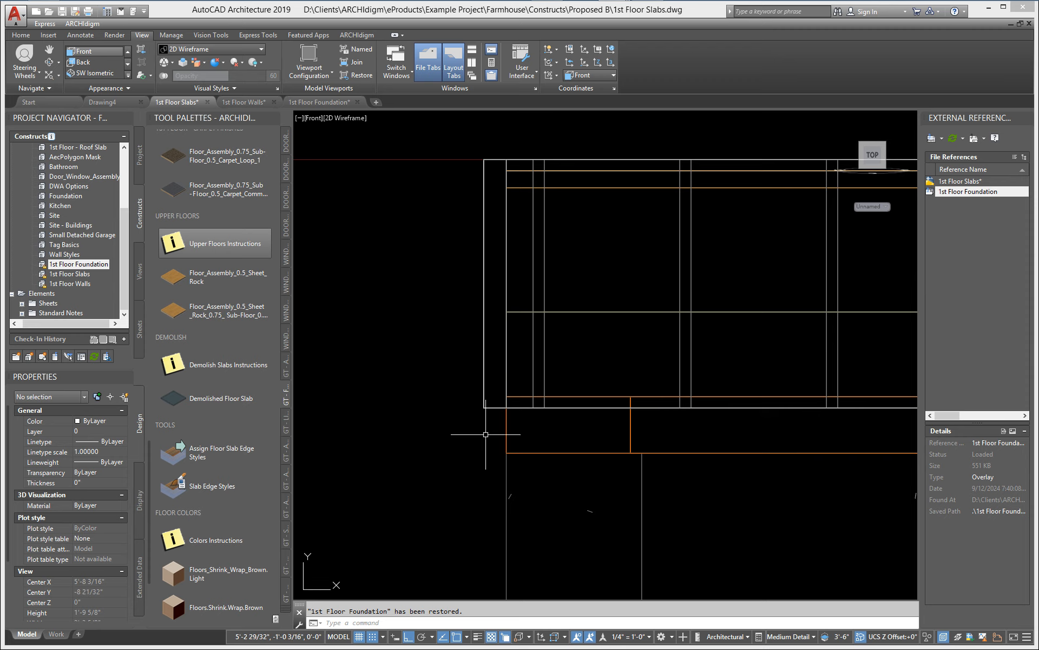
# - Draw a vertical polyline about 1'-1" long from the slab edge's inner top corner down to the sill plate's outer bottom corner
pyautogui.press('Return')
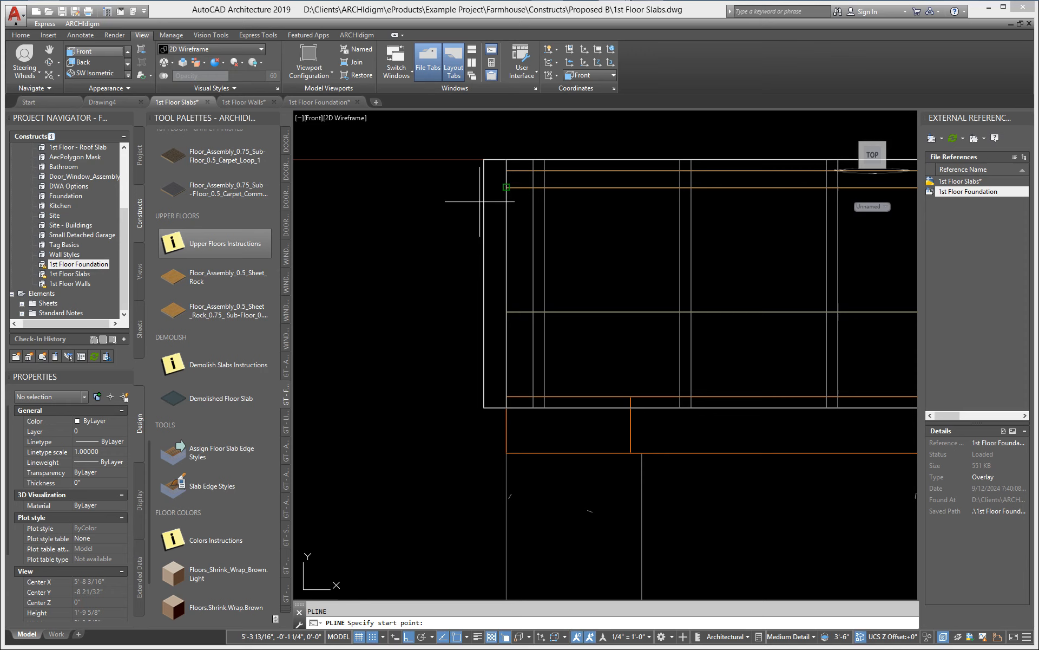
pyautogui.click(506, 160)
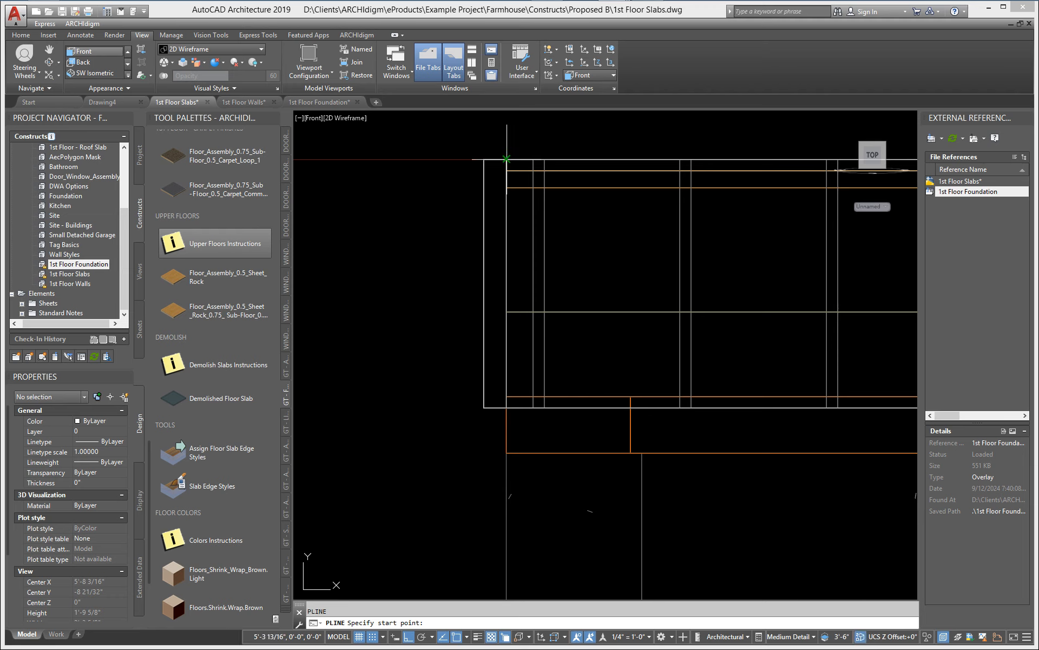
pyautogui.scroll(3, 502, 447)
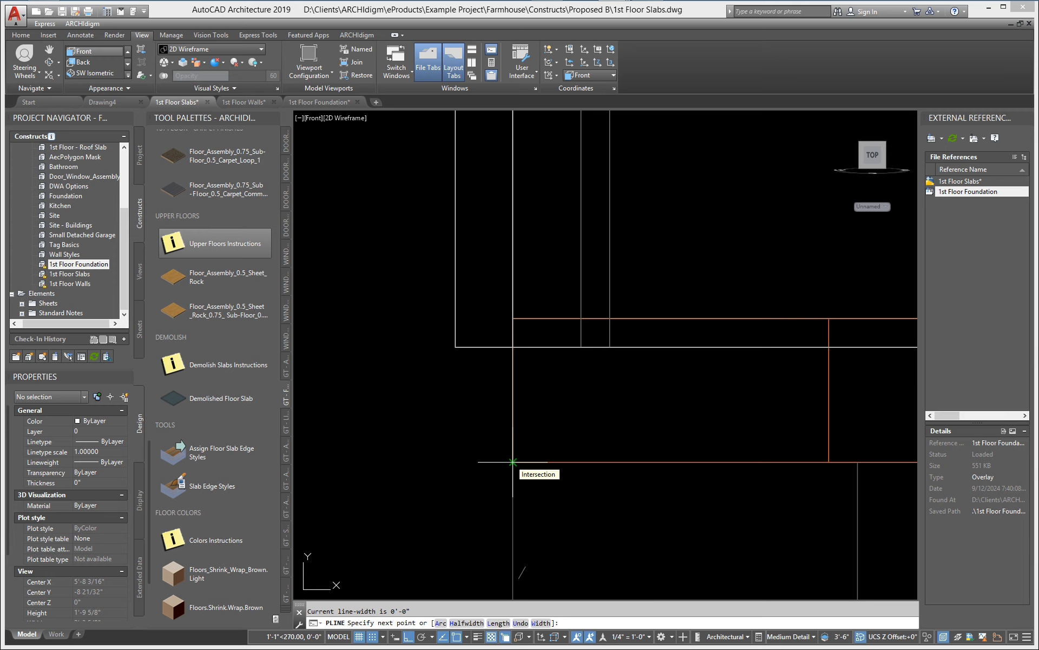
pyautogui.click(513, 462)
pyautogui.press('Return')
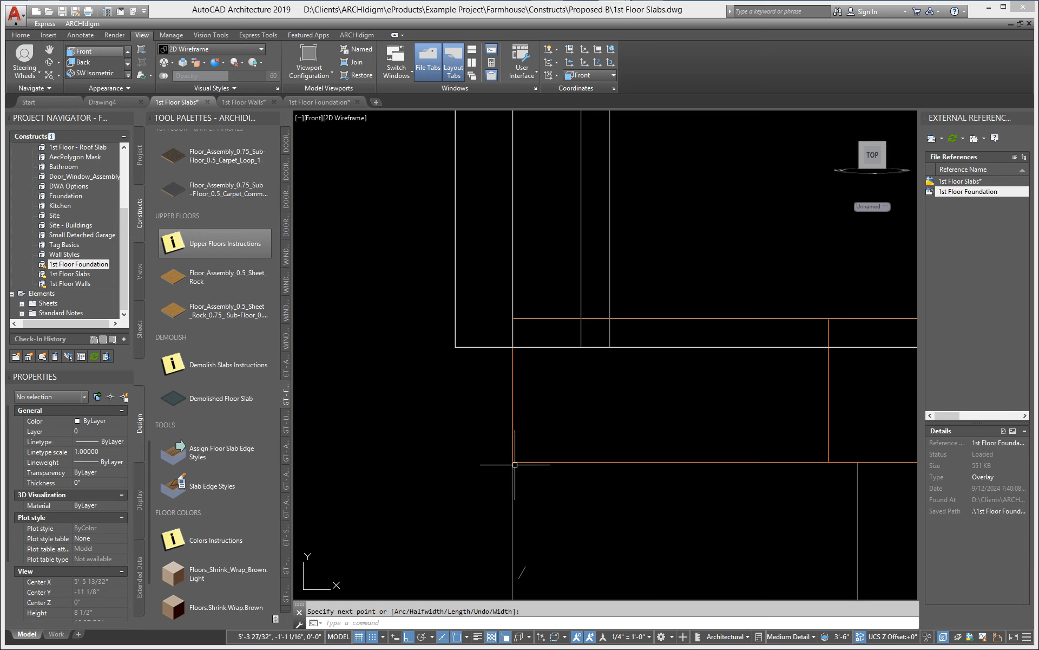
# - Draw a horizontal polyline about 1 5/16" long outward from the foundation's outer face, just below the sill plate
pyautogui.write('p')
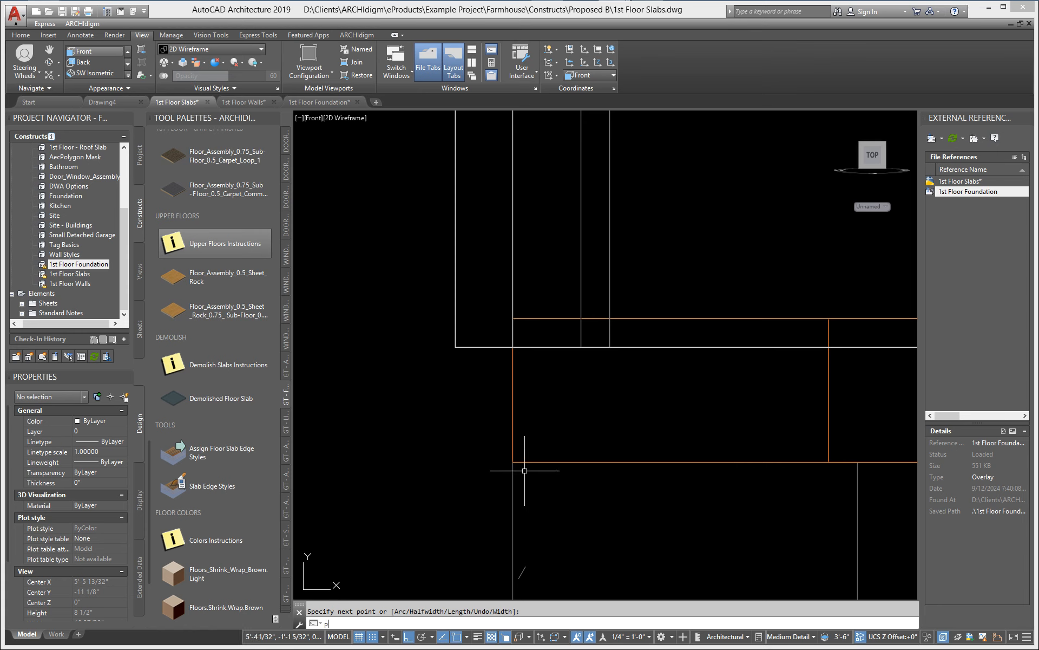
pyautogui.write('l')
pyautogui.press('Return')
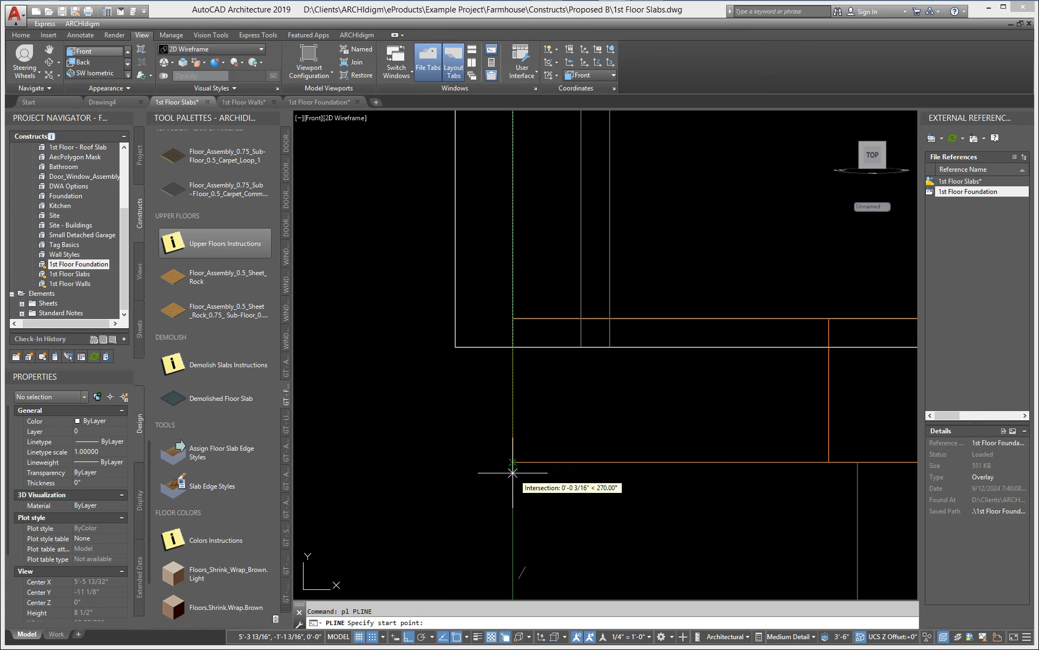
pyautogui.click(513, 472)
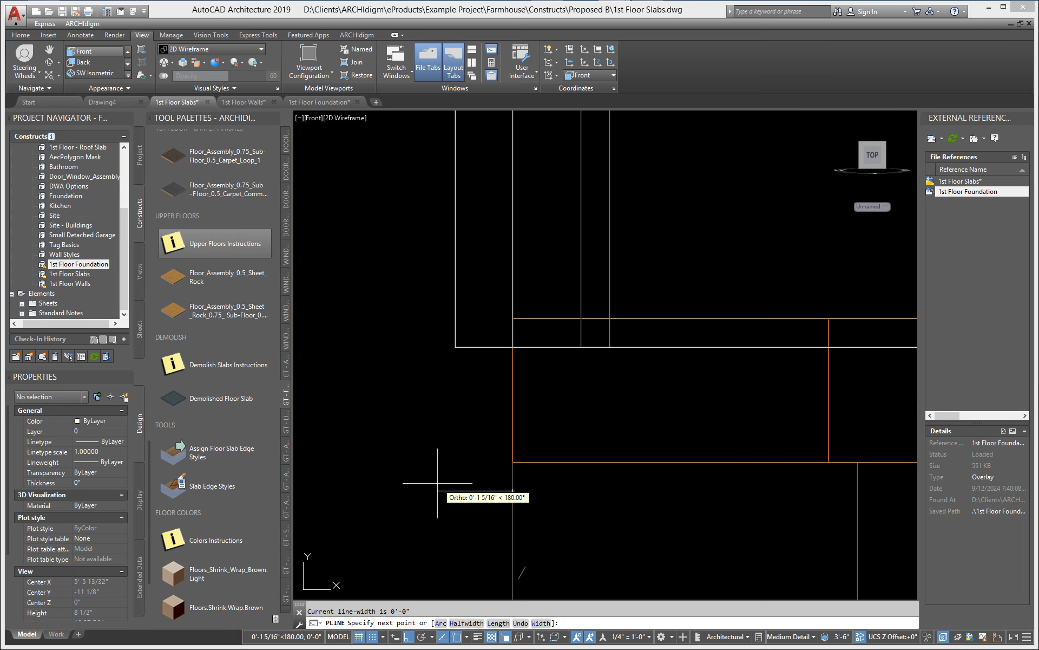
pyautogui.press('Return')
pyautogui.moveTo(498, 517); pyautogui.dragTo(518, 453, button='middle')
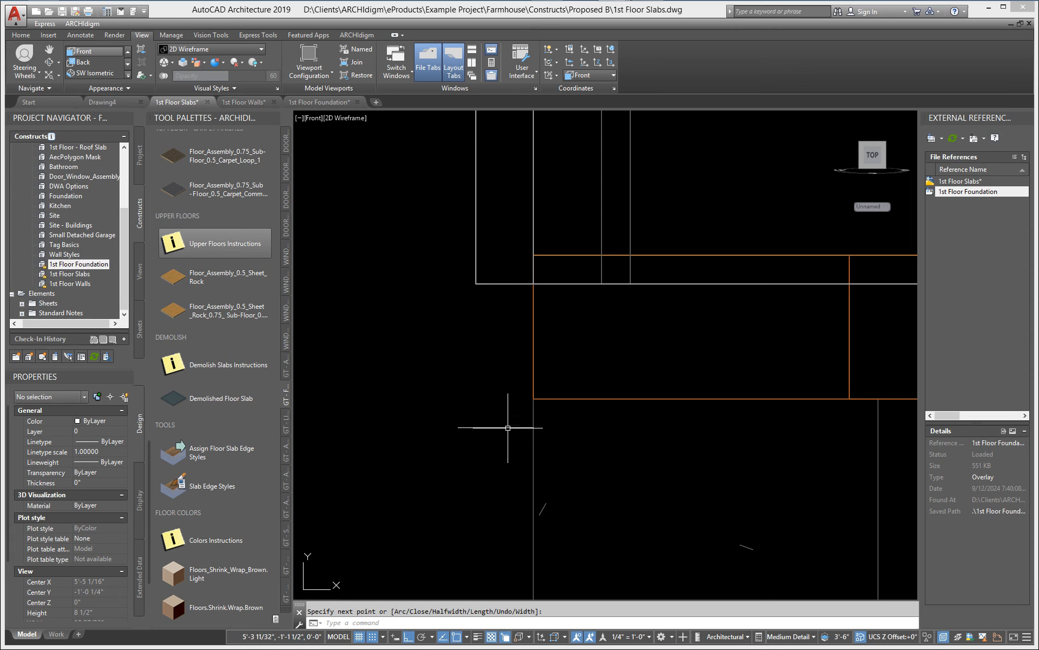
# - Move the short horizontal polyline below the sill plate straight up by 0.25"
pyautogui.write('m')
pyautogui.press('Return')
pyautogui.click(500, 428)
pyautogui.press('Return')
pyautogui.click(476, 406)
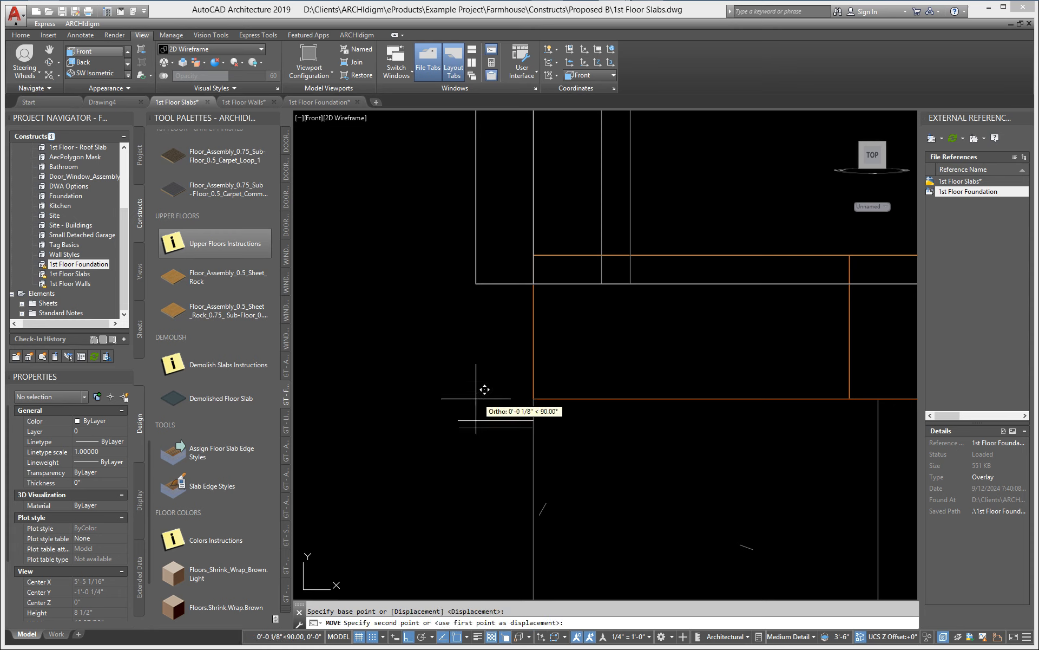
pyautogui.write('.25')
pyautogui.press('Return')
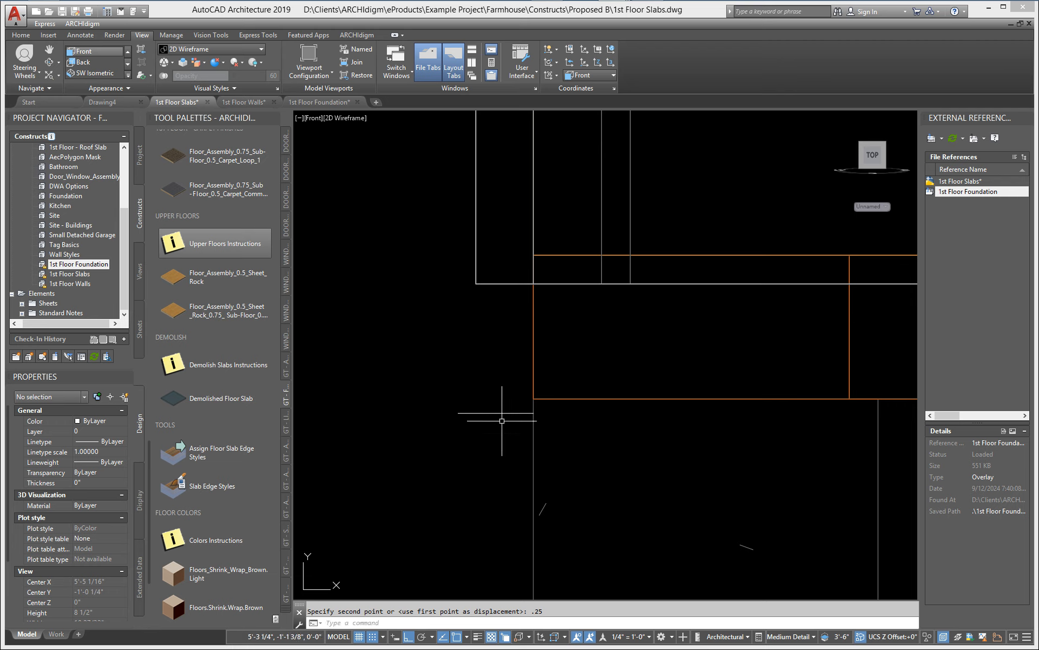
# - Copy the short horizontal polyline straight down by 0.25" to form a second reference line
pyautogui.write('co')
pyautogui.press('Return')
pyautogui.click(475, 410)
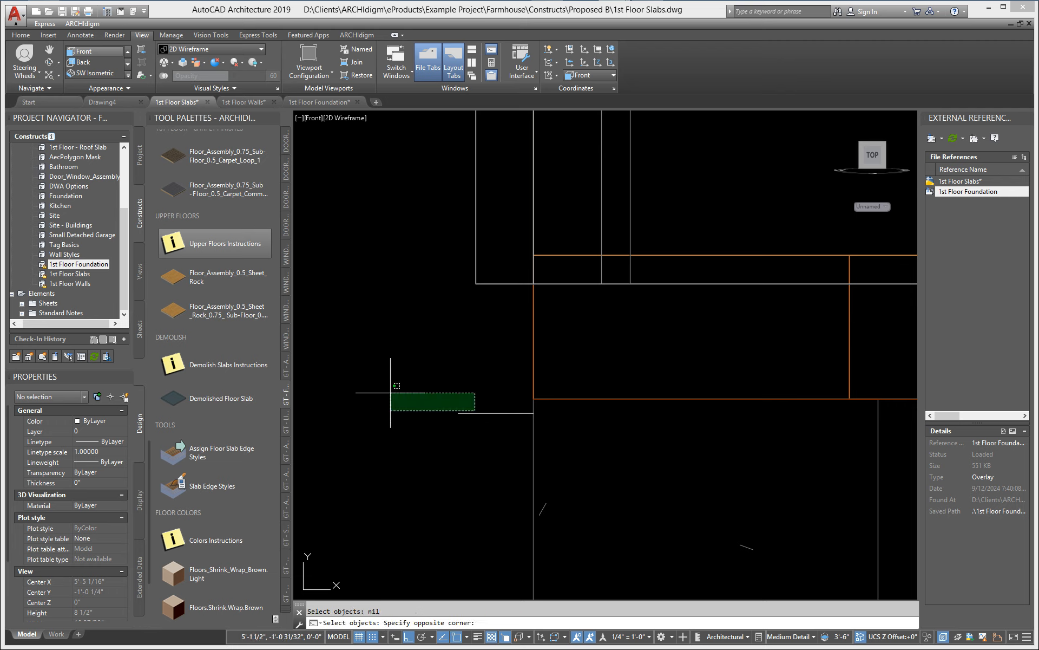
pyautogui.click(384, 389)
pyautogui.click(494, 430)
pyautogui.click(449, 383)
pyautogui.press('Return')
pyautogui.click(370, 339)
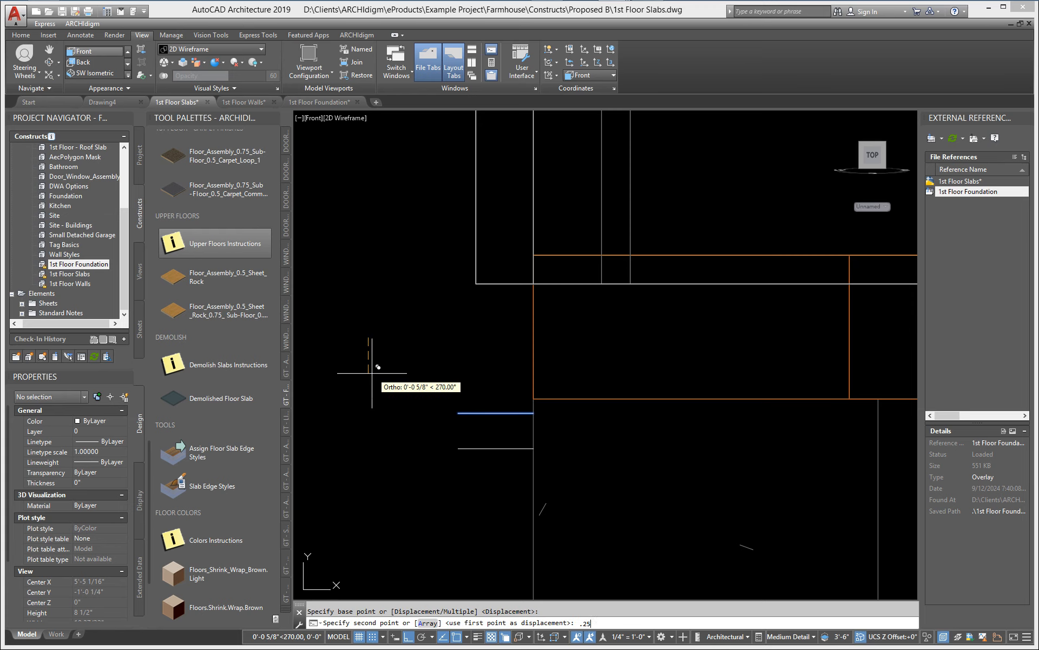
pyautogui.press('Return')
pyautogui.scroll(-2, 512, 408)
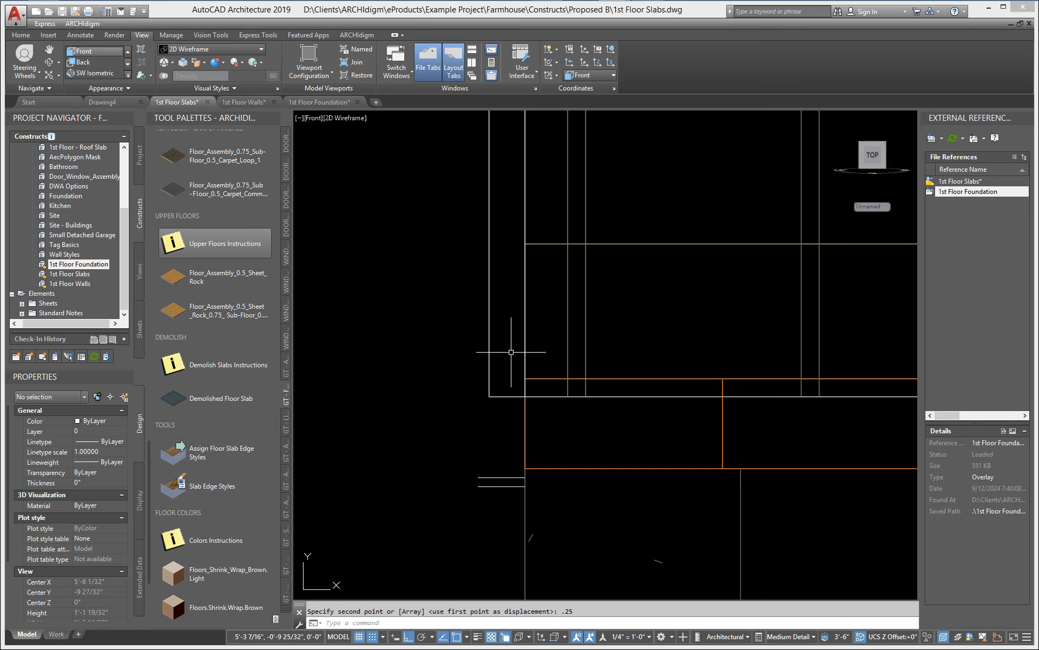
# - Draw a closed polyline around the slab edge down to the two reference lines, with a 0.5" wide notch at its inner bottom corner
pyautogui.write('pl')
pyautogui.press('Return')
pyautogui.scroll(-3, 502, 372)
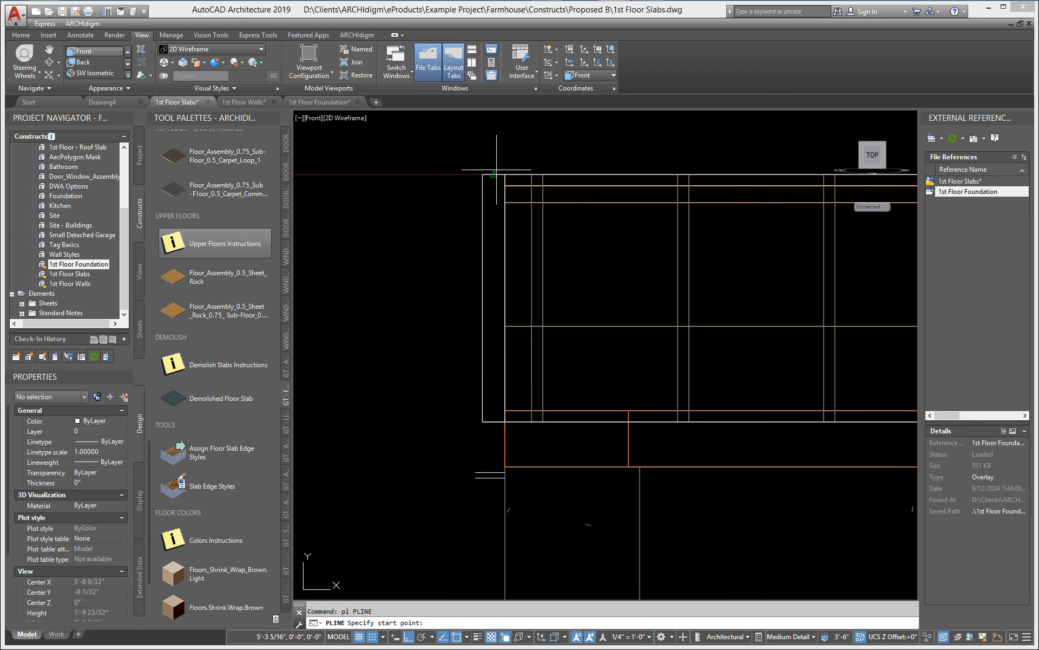
pyautogui.click(494, 173)
pyautogui.scroll(4, 490, 476)
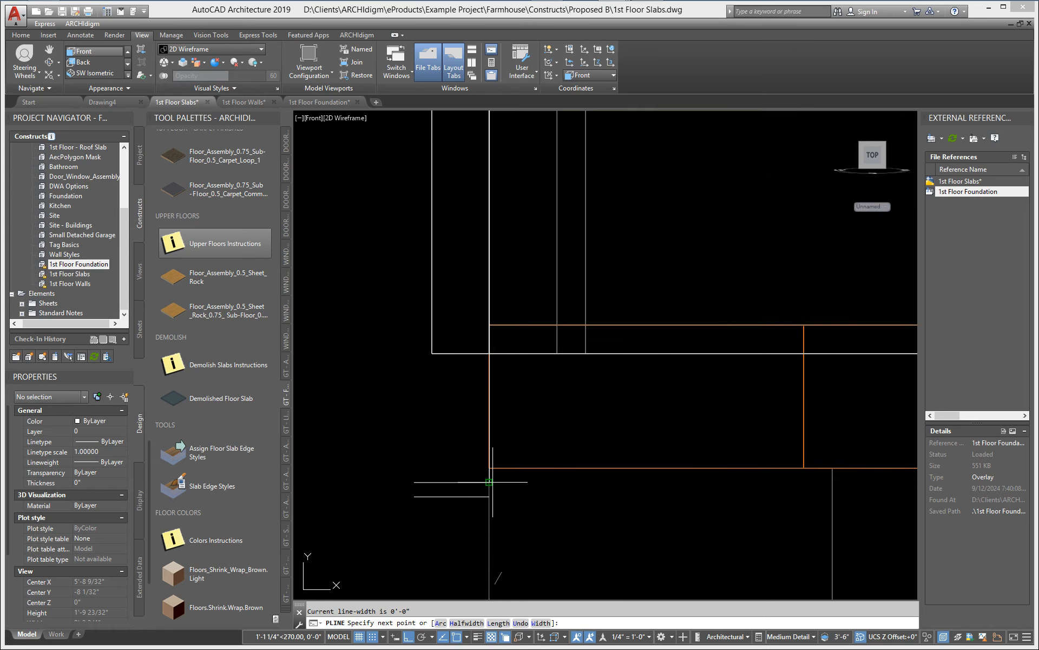
pyautogui.click(490, 482)
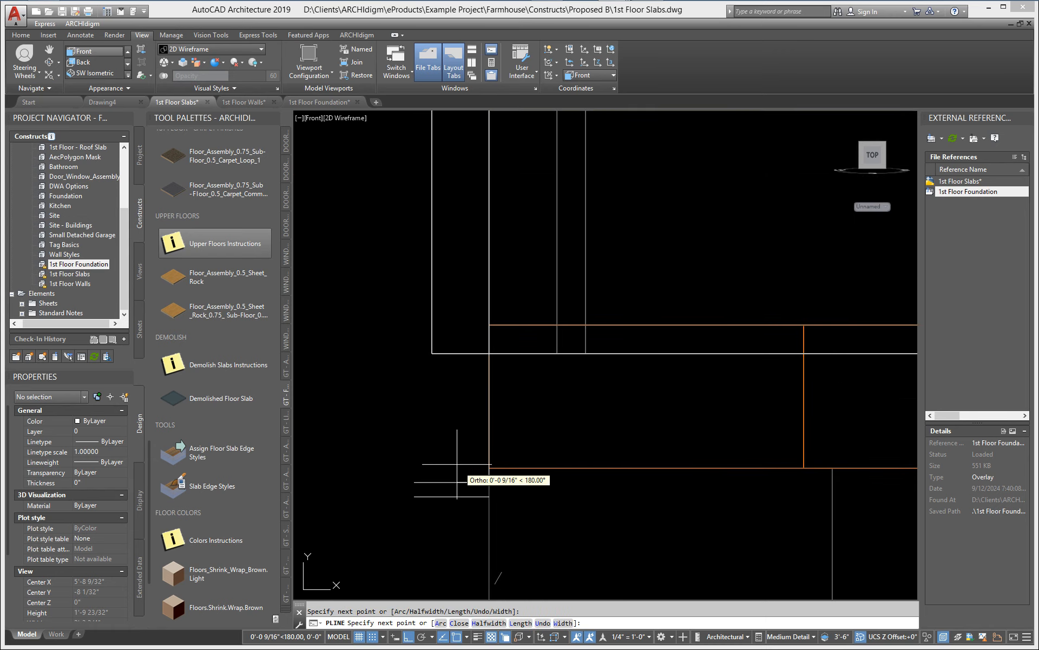
pyautogui.write('.5')
pyautogui.press('Return')
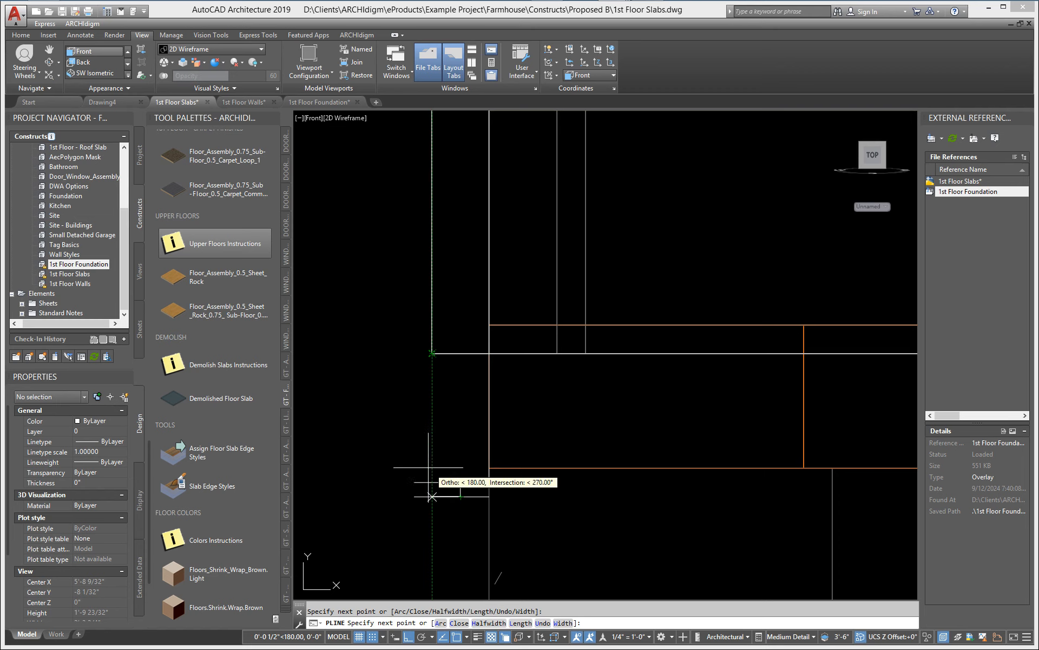
pyautogui.scroll(-2, 461, 352)
pyautogui.moveTo(461, 352); pyautogui.dragTo(473, 510, button='middle')
pyautogui.scroll(-1, 473, 510)
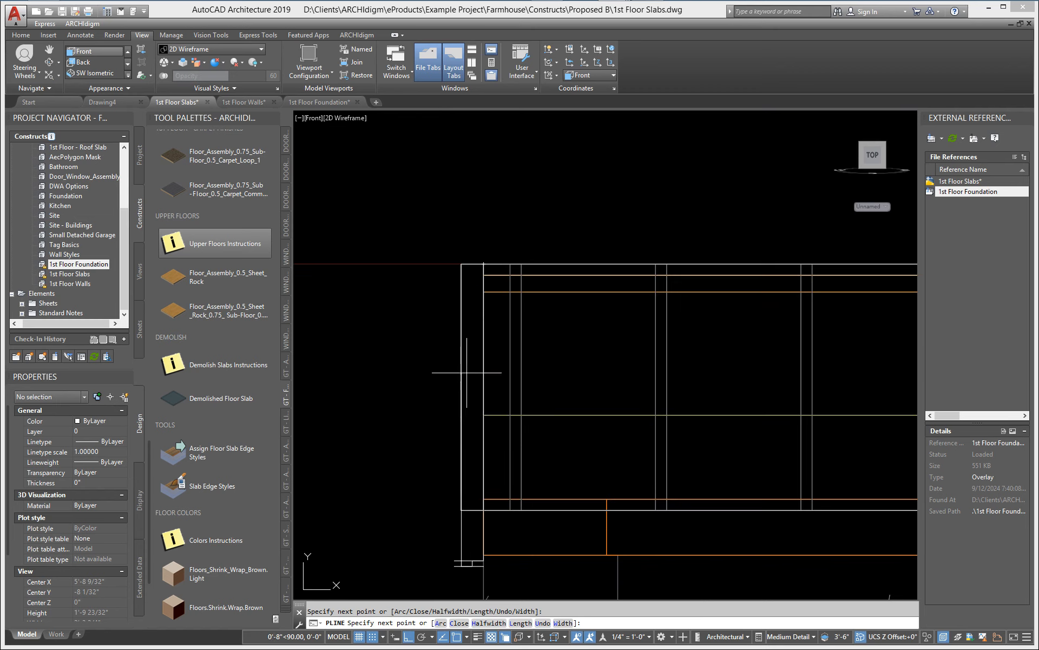
pyautogui.click(463, 264)
pyautogui.write('cl')
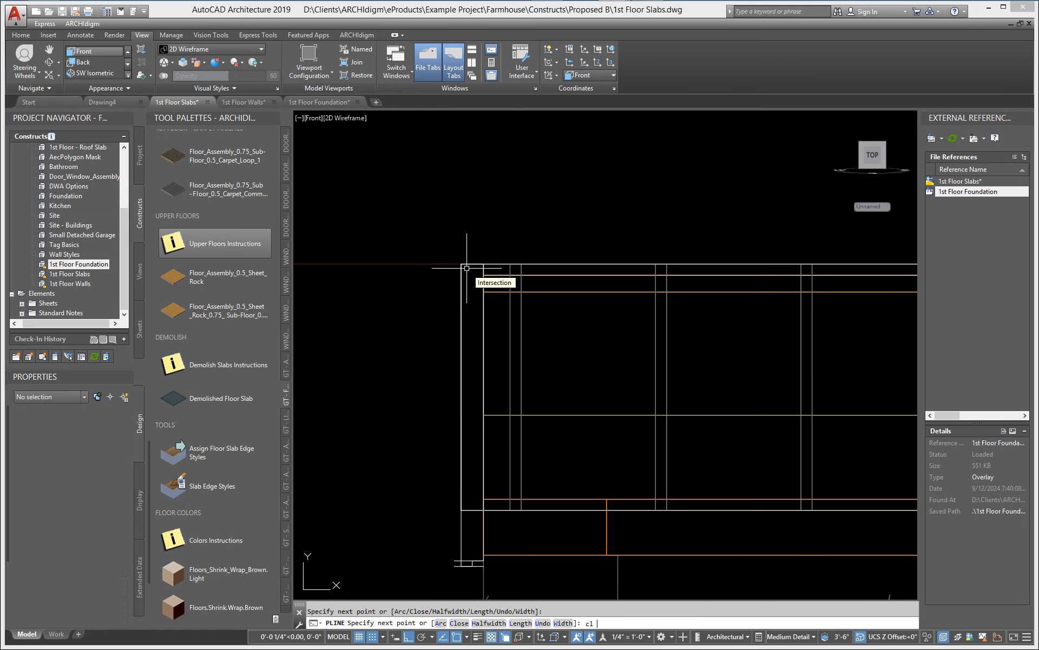
pyautogui.press('Return')
# - Move the closed edge outline horizontally about 8 3/4" outward, clear of the slab and foundation
pyautogui.write('l')
pyautogui.press('Return')
pyautogui.press('Return')
pyautogui.click(597, 220)
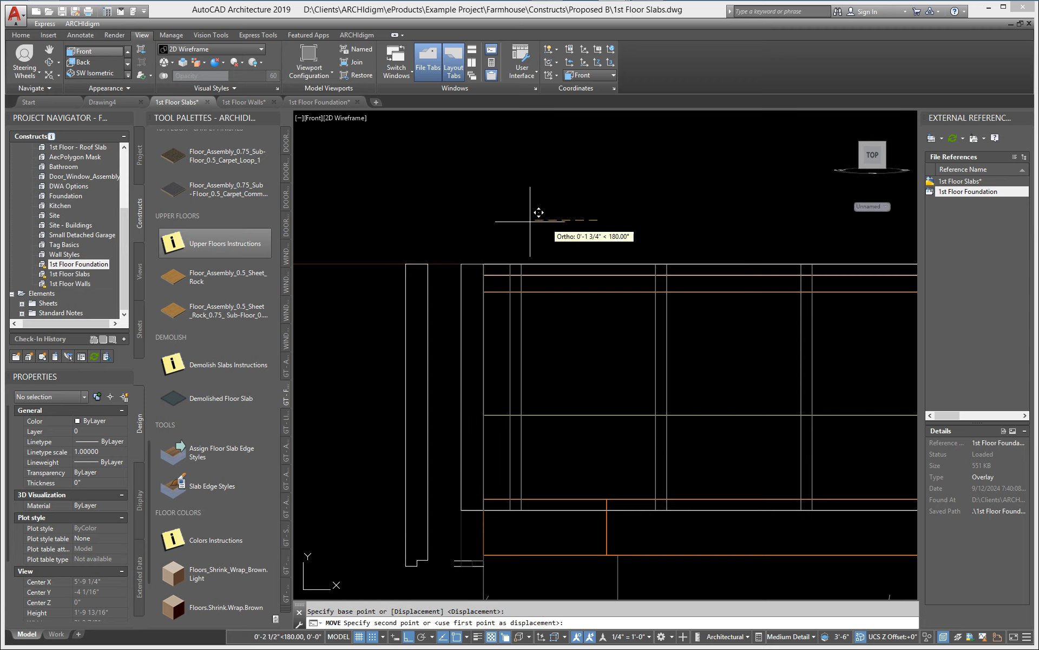
pyautogui.moveTo(473, 231); pyautogui.dragTo(629, 233, button='middle')
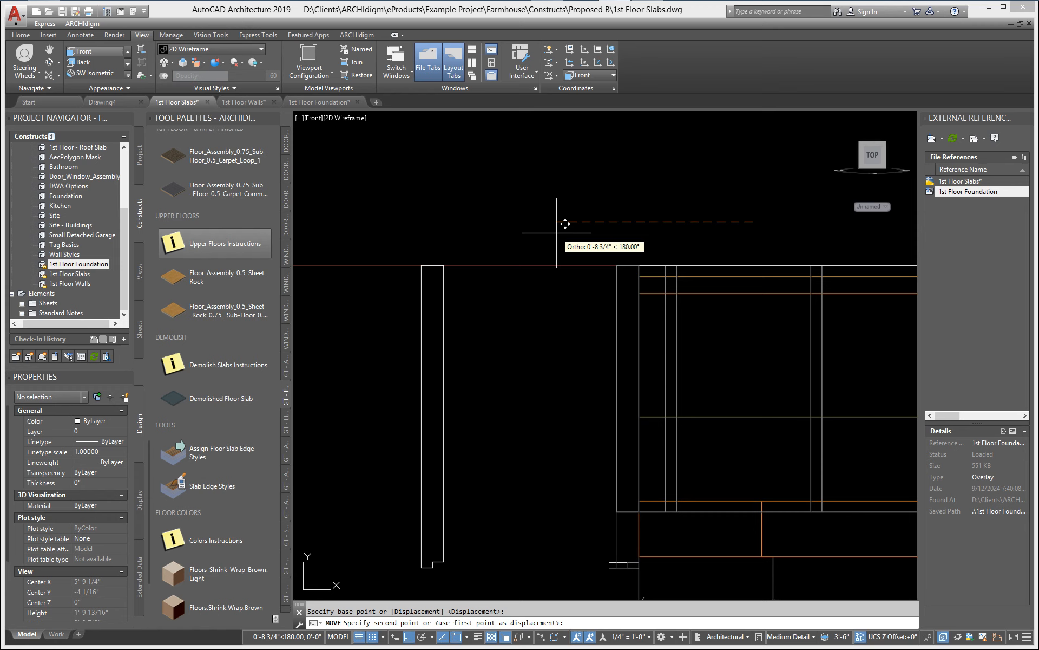
pyautogui.click(563, 224)
# - Delete the two short horizontal reference polylines beside the foundation
pyautogui.click(621, 584)
pyautogui.click(588, 550)
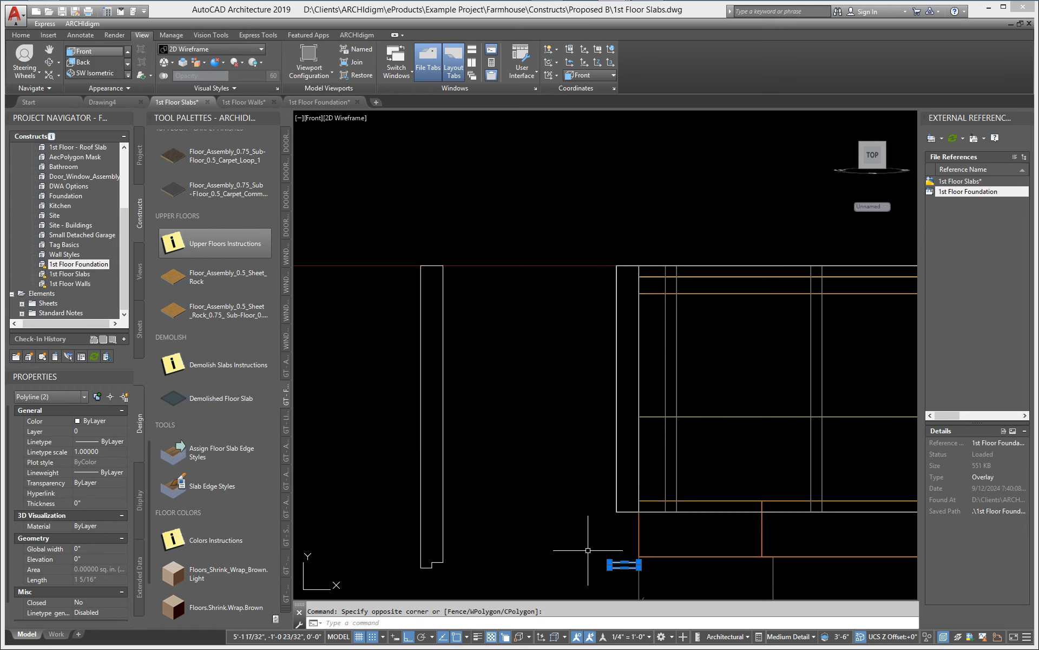
pyautogui.press('Delete')
pyautogui.scroll(3, 582, 466)
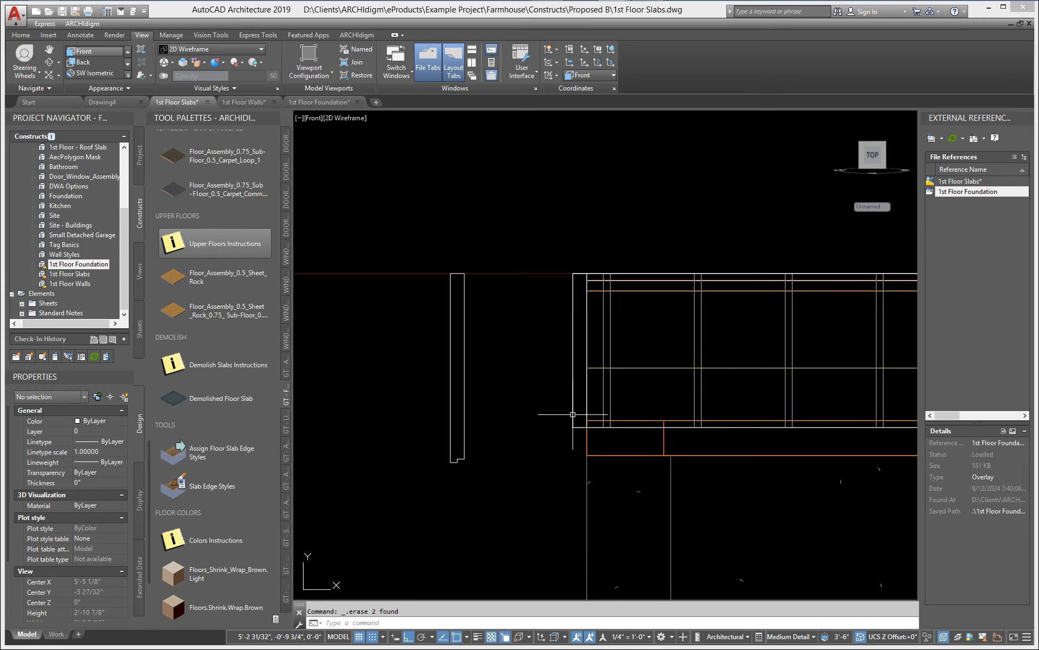
# - Reference the 1st Floor Walls construct into the slabs drawing and inspect the wall base against the slab edge
pyautogui.scroll(-2, 584, 443)
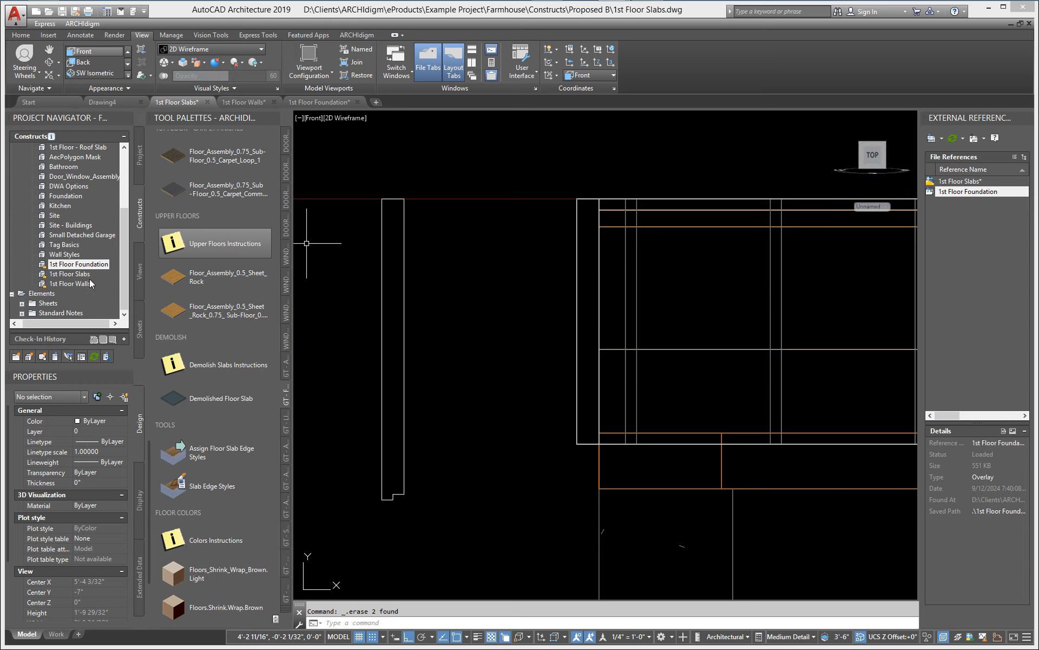
pyautogui.moveTo(91, 283)
pyautogui.mouseDown()
pyautogui.moveTo(529, 181)
pyautogui.moveTo(587, 225)
pyautogui.mouseUp()
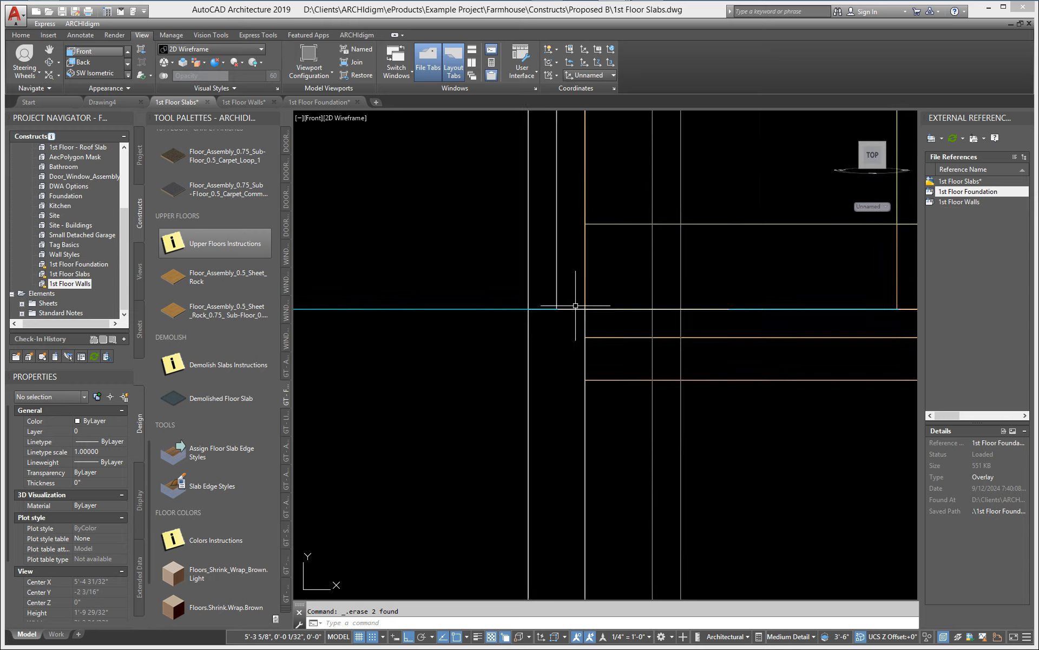
pyautogui.scroll(2, 576, 305)
pyautogui.scroll(-4, 589, 314)
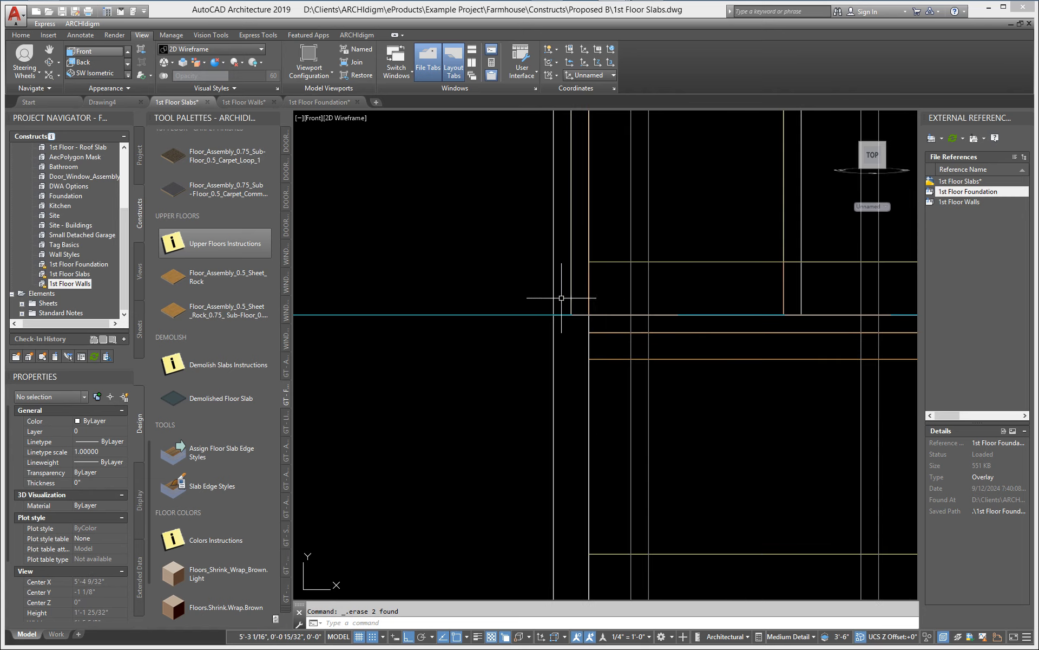
pyautogui.scroll(-2, 569, 368)
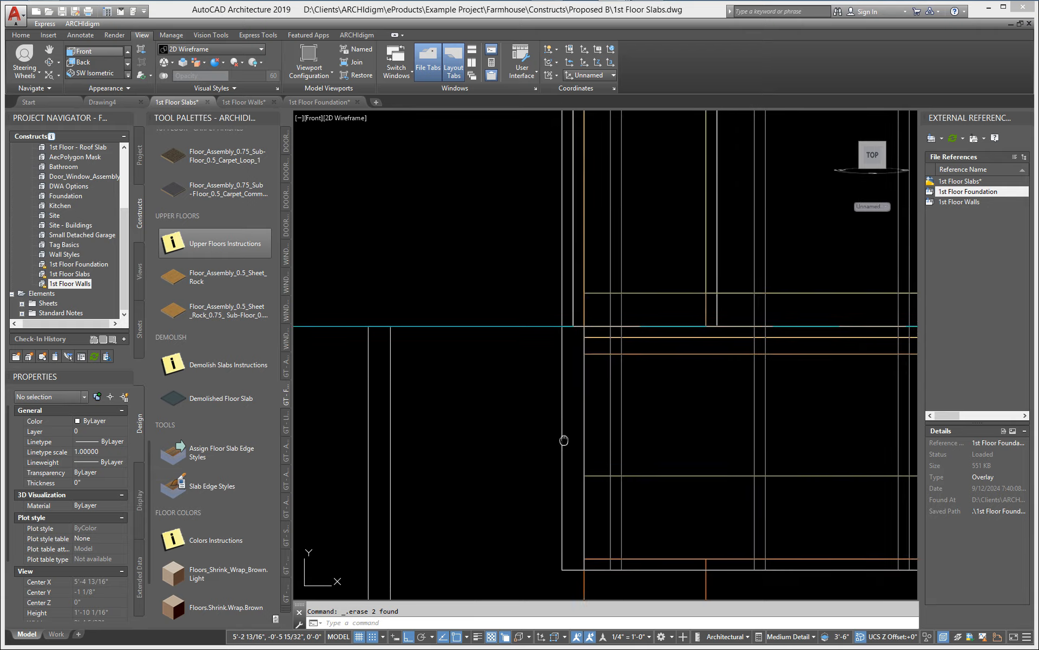
pyautogui.moveTo(563, 440); pyautogui.dragTo(570, 351, button='middle')
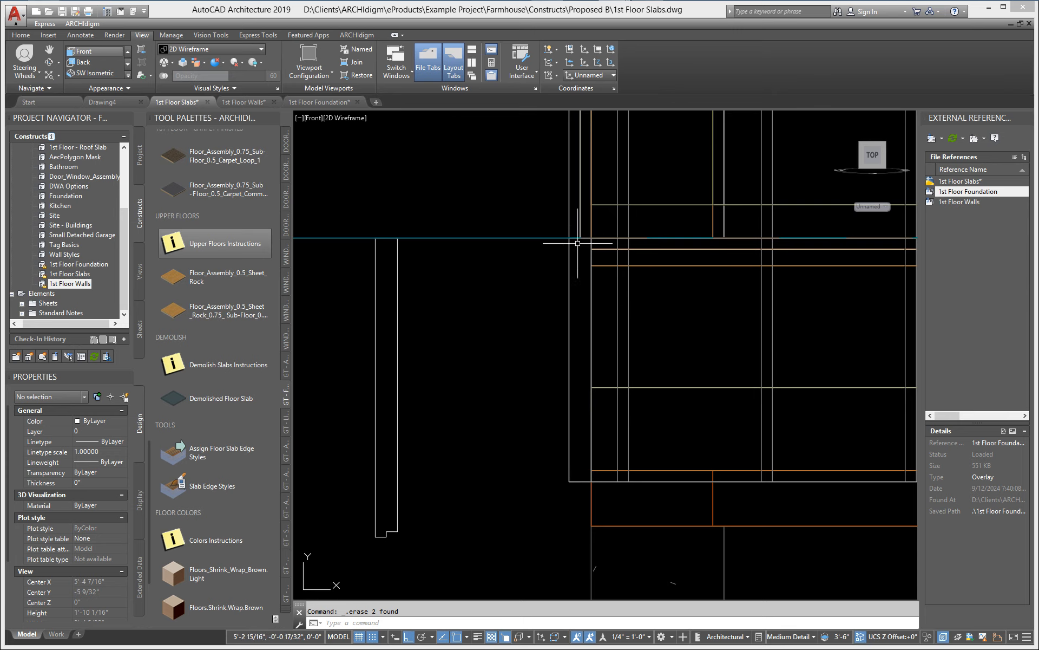
pyautogui.moveTo(488, 395); pyautogui.dragTo(634, 366, button='middle')
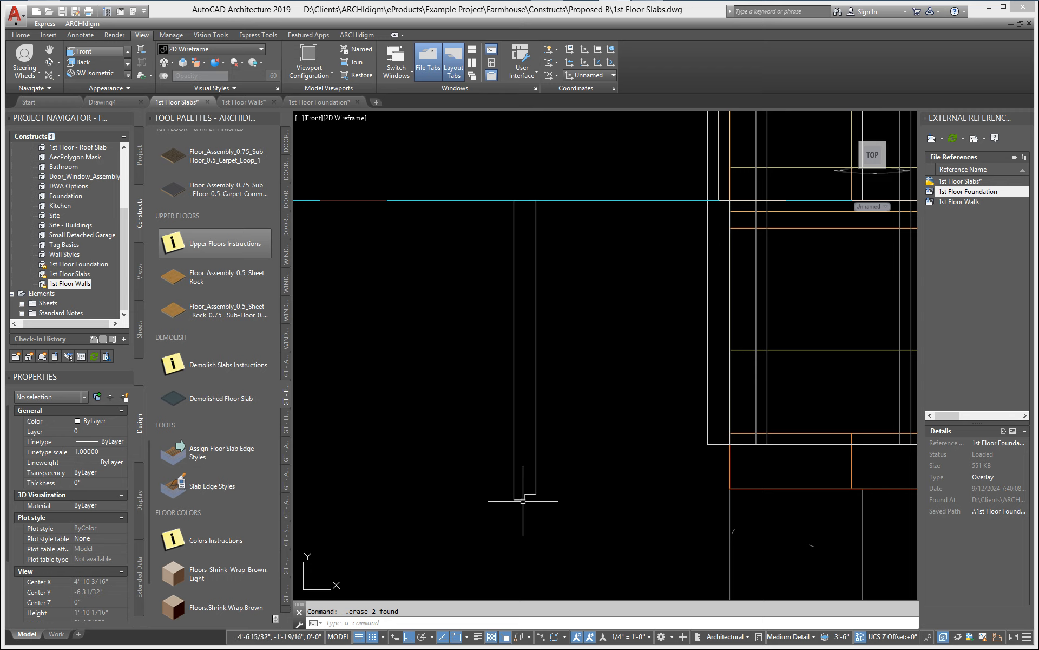
# - Mirror the notched edge outline about its outer vertical side and erase the source outline
pyautogui.scroll(2, 523, 501)
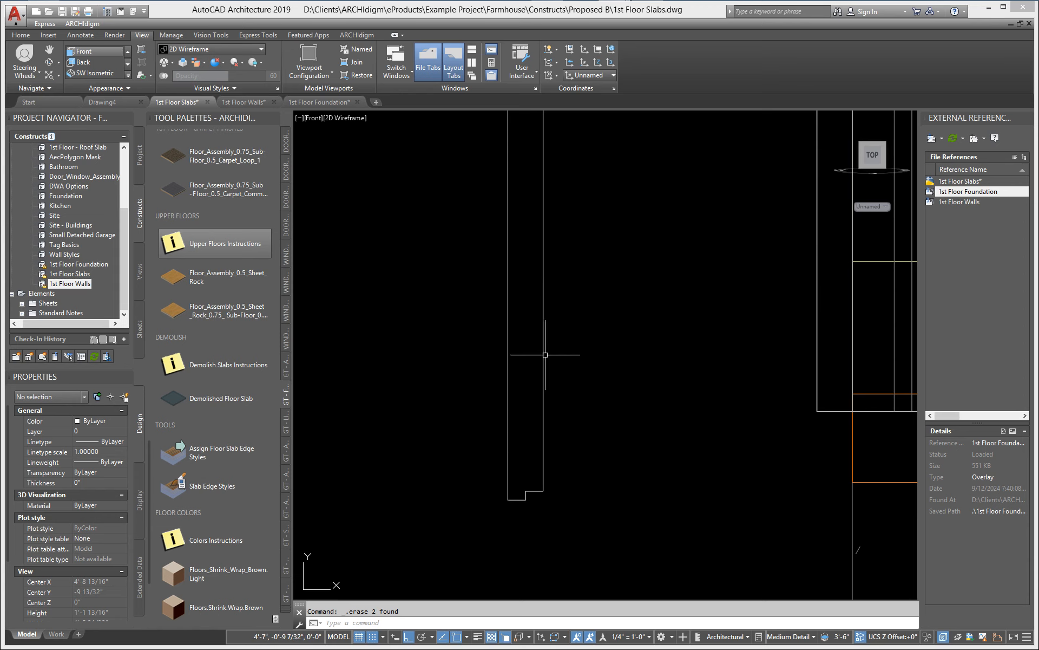
pyautogui.scroll(-2, 545, 355)
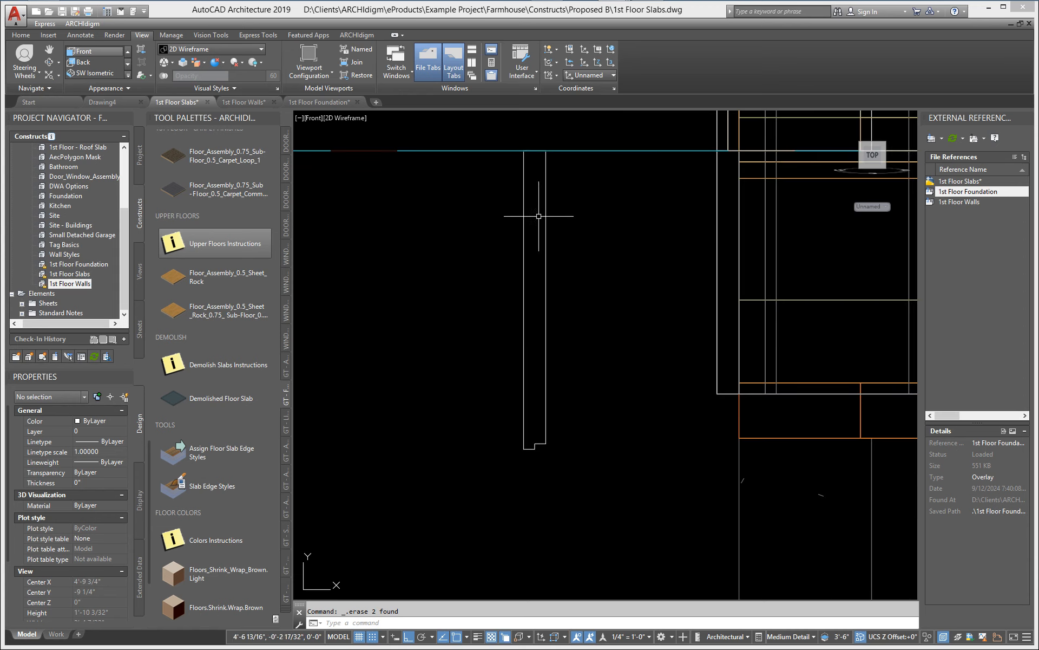
pyautogui.moveTo(542, 319)
pyautogui.mouseDown(button='middle')
pyautogui.moveTo(545, 359)
pyautogui.moveTo(544, 301)
pyautogui.mouseUp(button='middle')
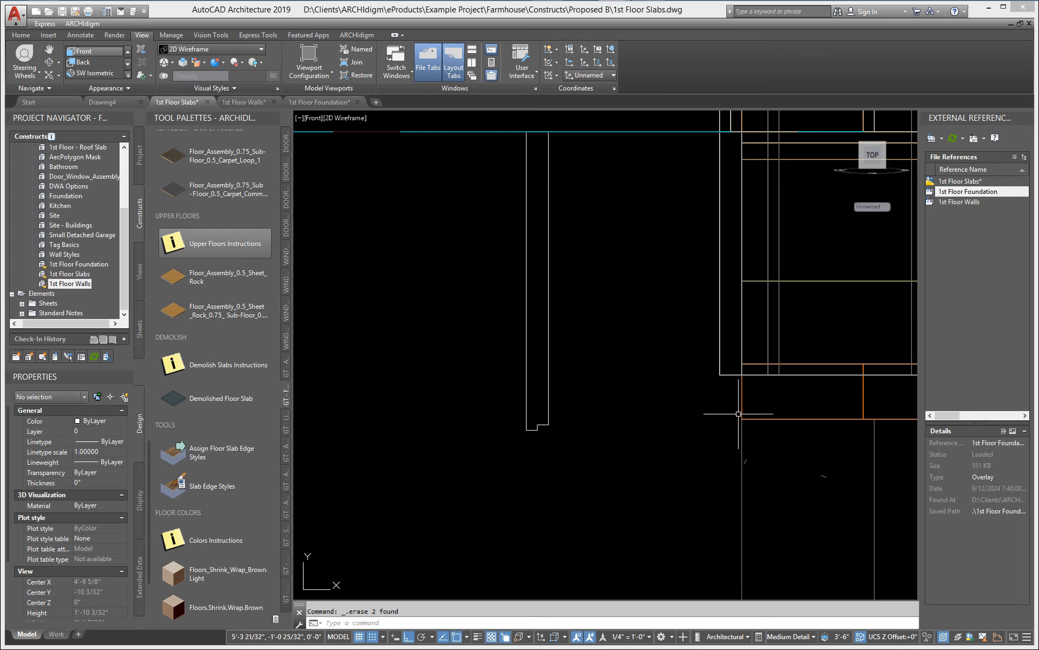
pyautogui.moveTo(659, 416); pyautogui.dragTo(656, 428, button='middle')
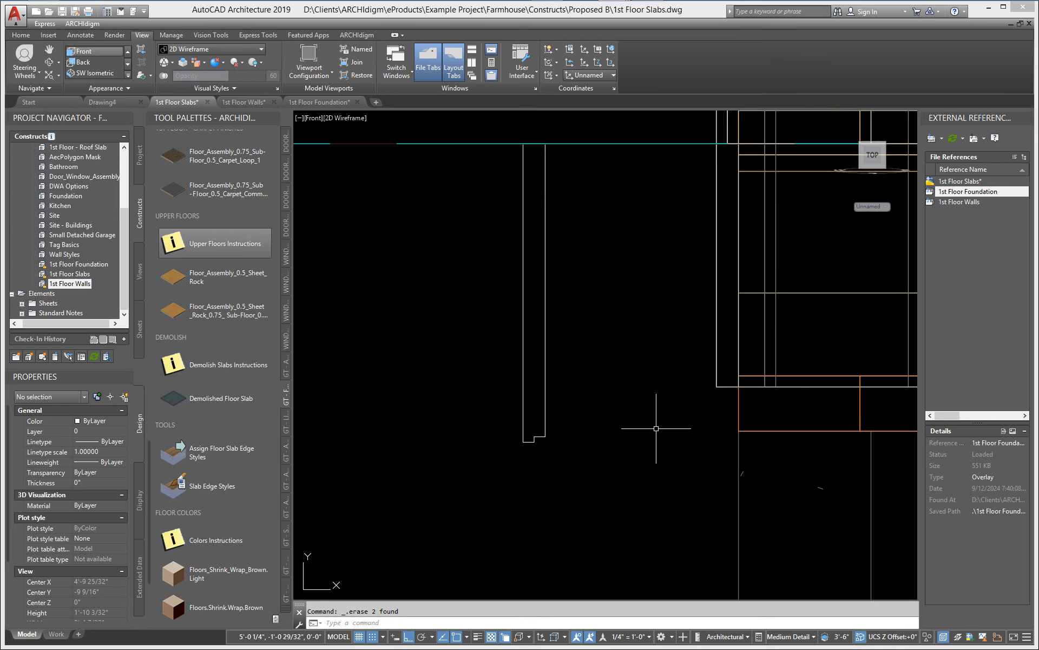
pyautogui.write('i')
pyautogui.press('Return')
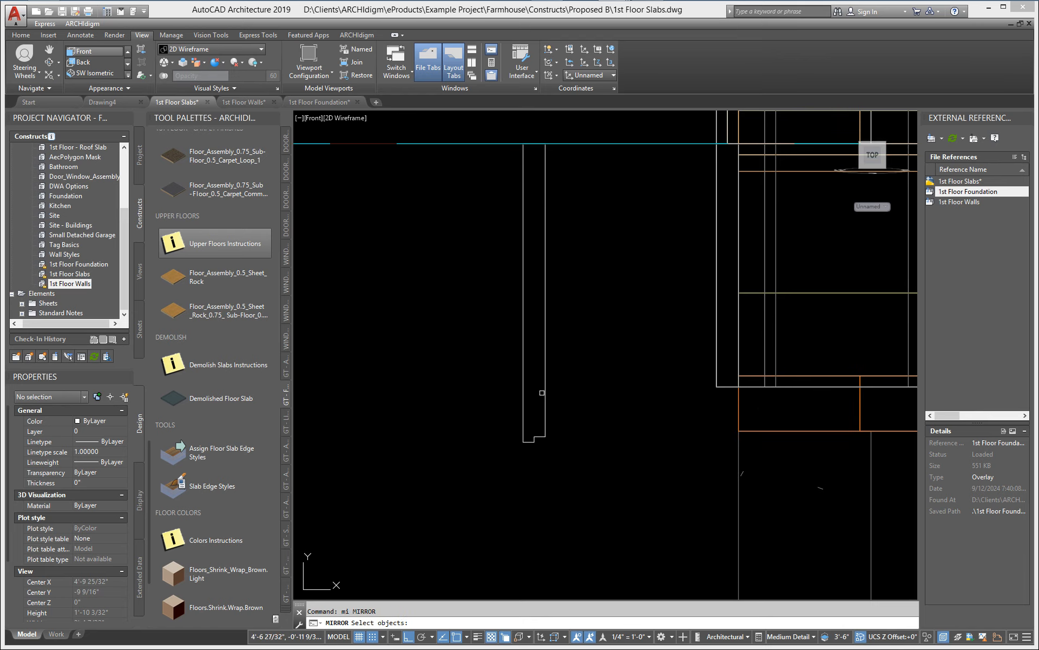
pyautogui.click(544, 394)
pyautogui.press('Return')
pyautogui.click(523, 442)
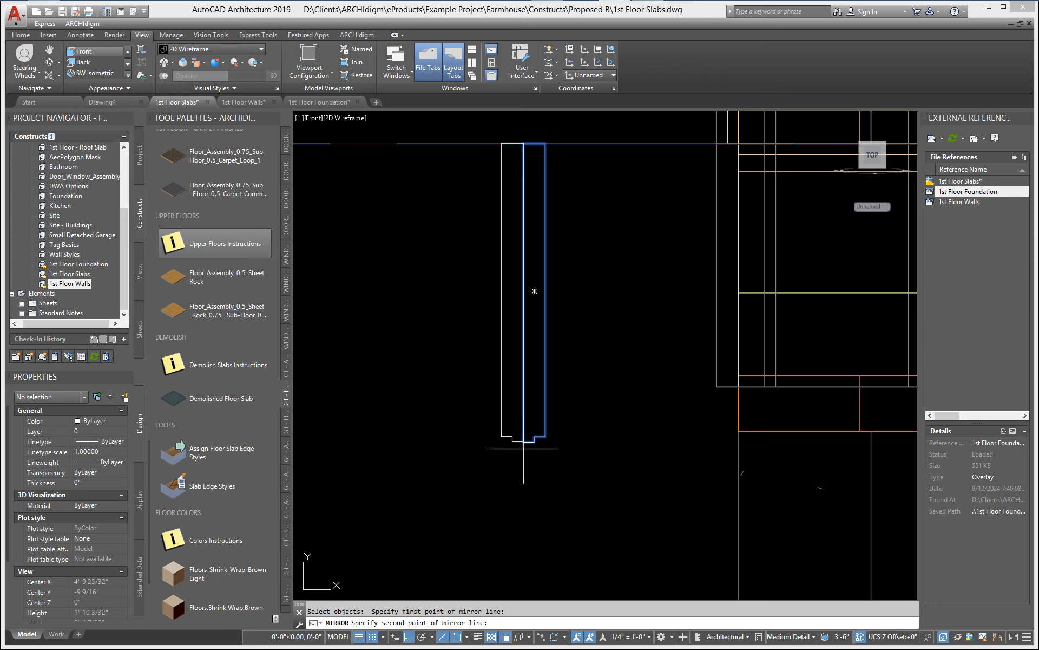
pyautogui.click(540, 499)
pyautogui.write('y')
pyautogui.press('Return')
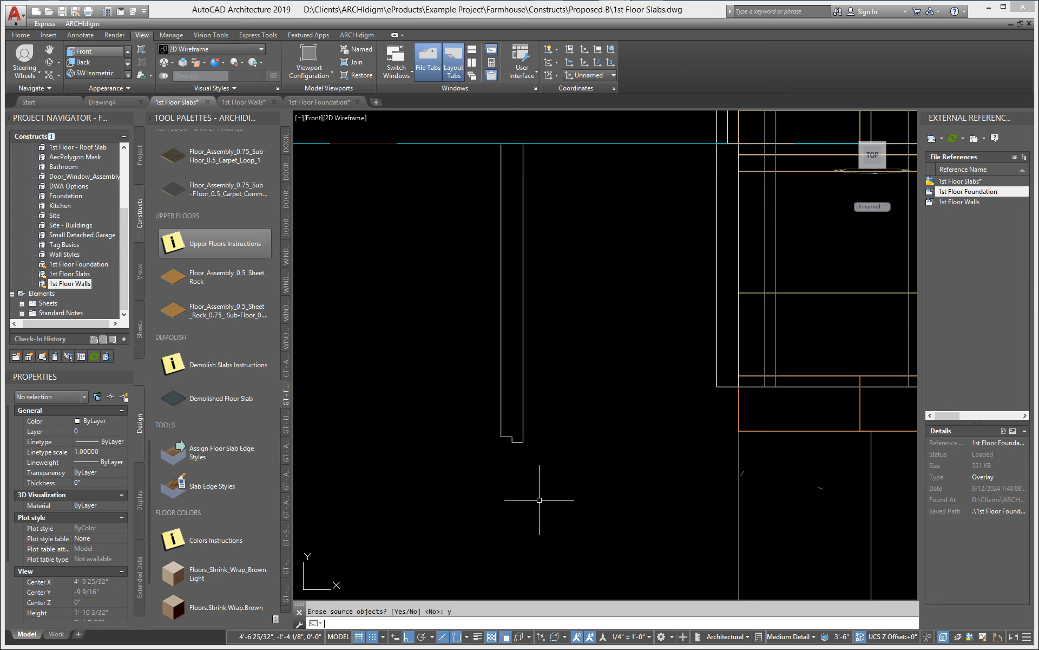
# - Use the Profile command's Definitions option to create a new profile style named Tall_Floor_Exterior_Edge
pyautogui.moveTo(540, 458); pyautogui.dragTo(552, 475, button='middle')
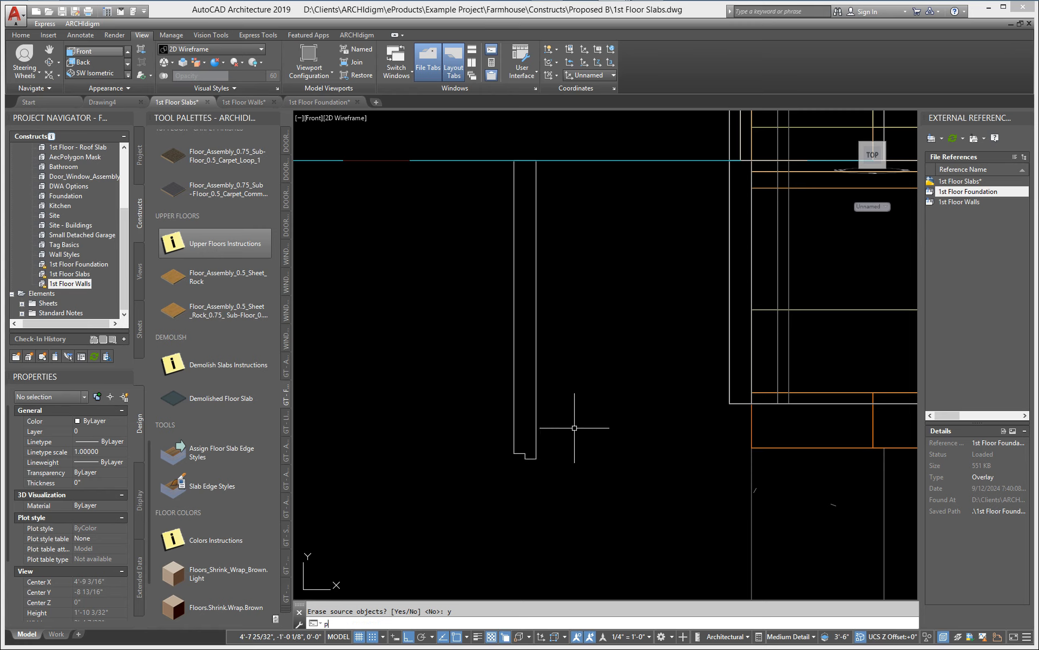
pyautogui.write('file')
pyautogui.press('Return')
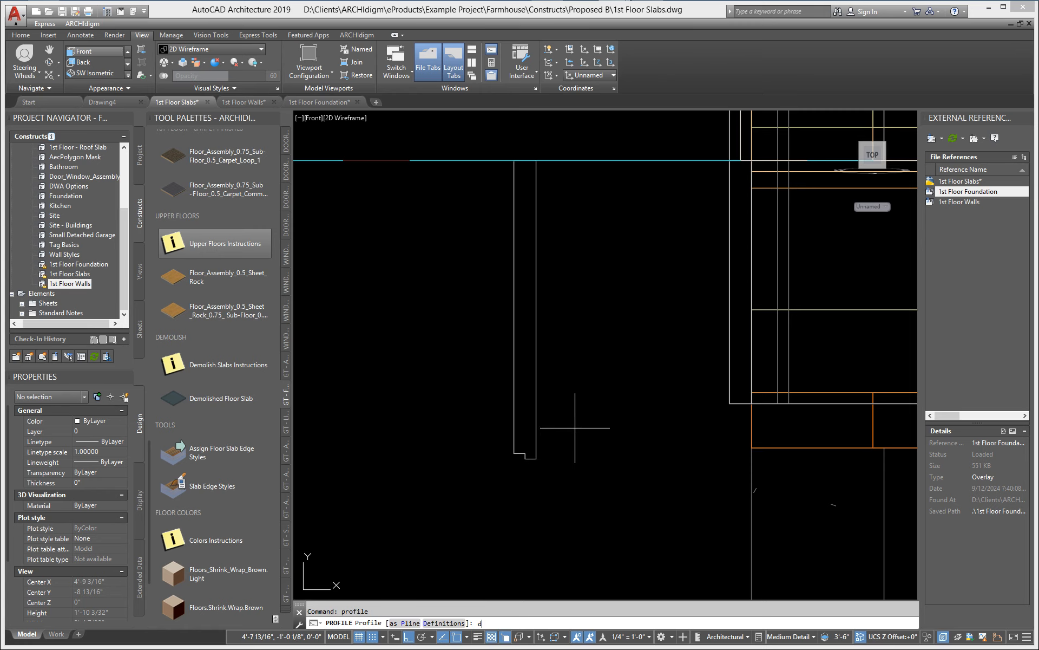
pyautogui.press('Return')
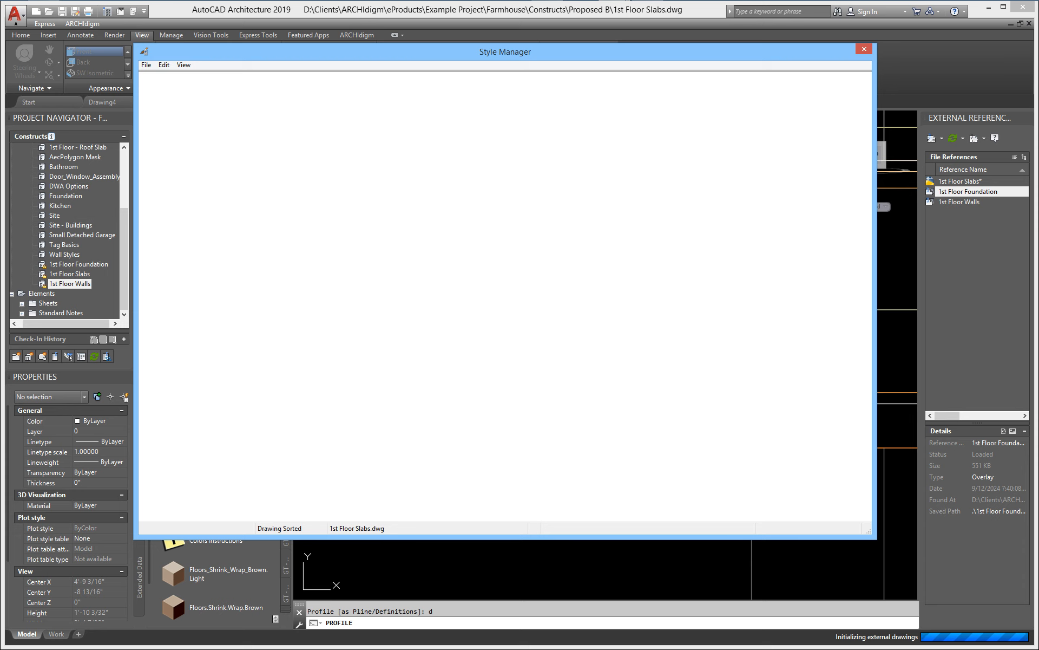
pyautogui.rightClick(390, 313)
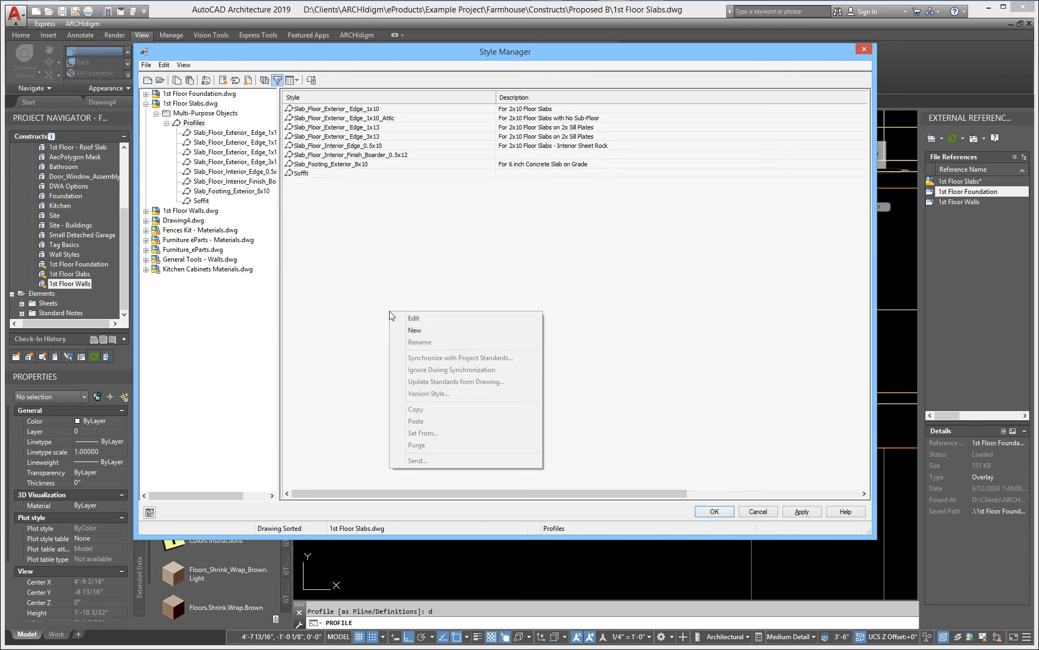
pyautogui.click(410, 330)
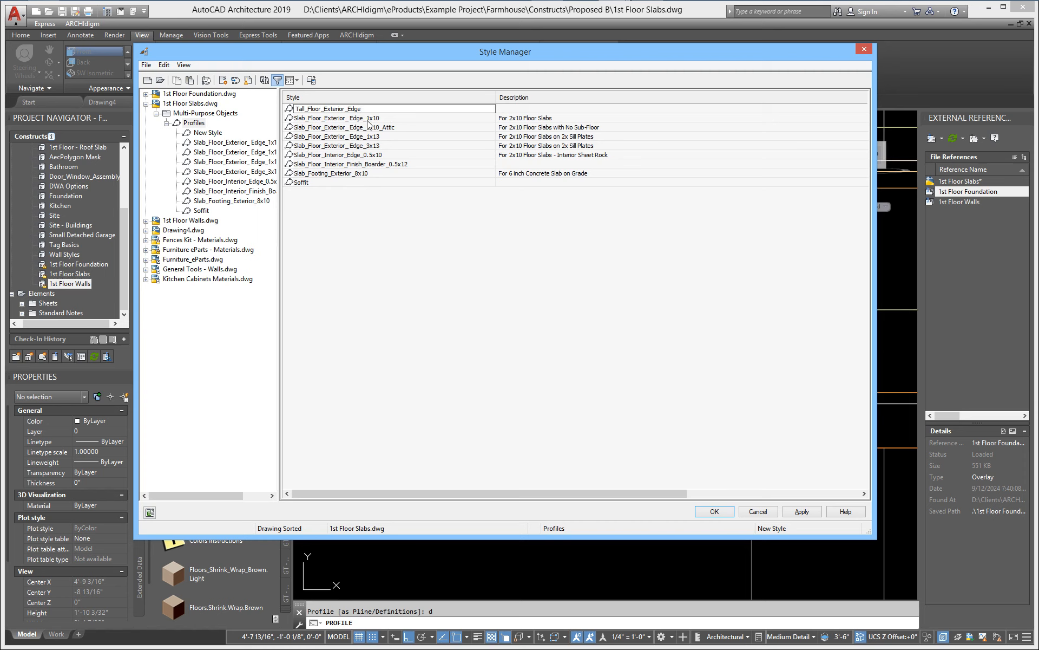
pyautogui.click(359, 215)
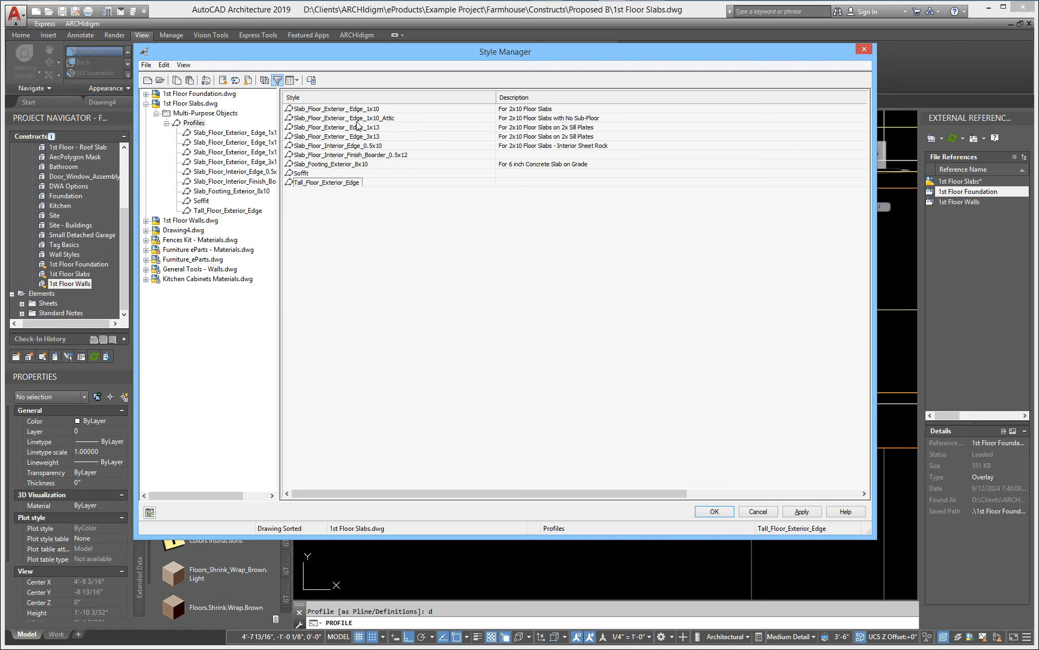
# - Define the Tall_Floor_Exterior_Edge profile from the mirrored notched outline as a single ring, with its insertion point at the outline's upper-left corner
pyautogui.click(344, 185)
pyautogui.rightClick(344, 185)
pyautogui.click(373, 305)
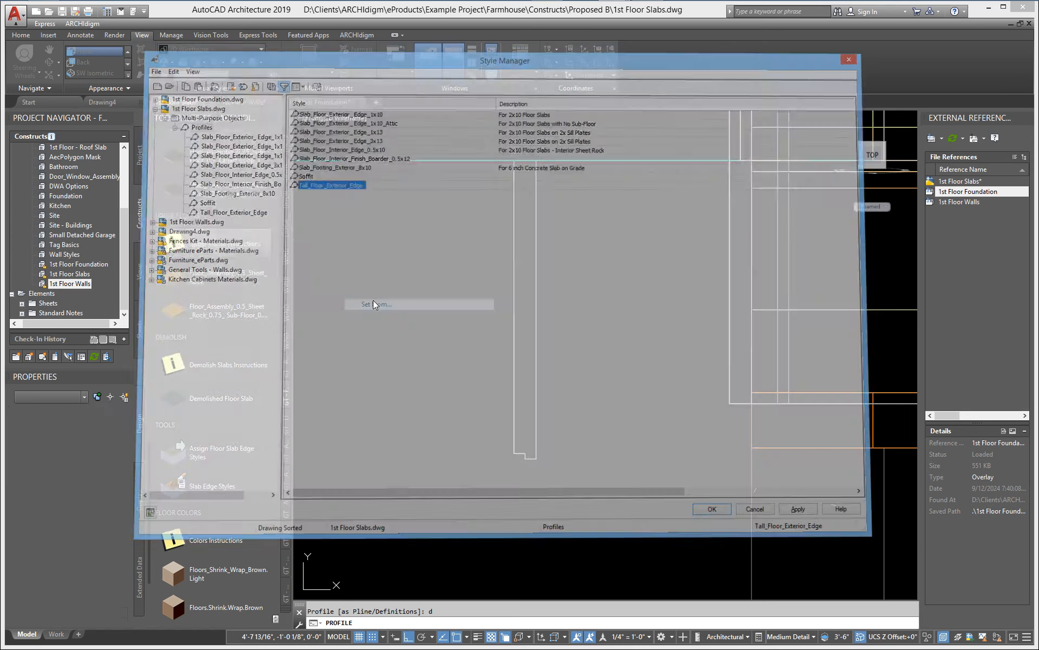
pyautogui.click(515, 224)
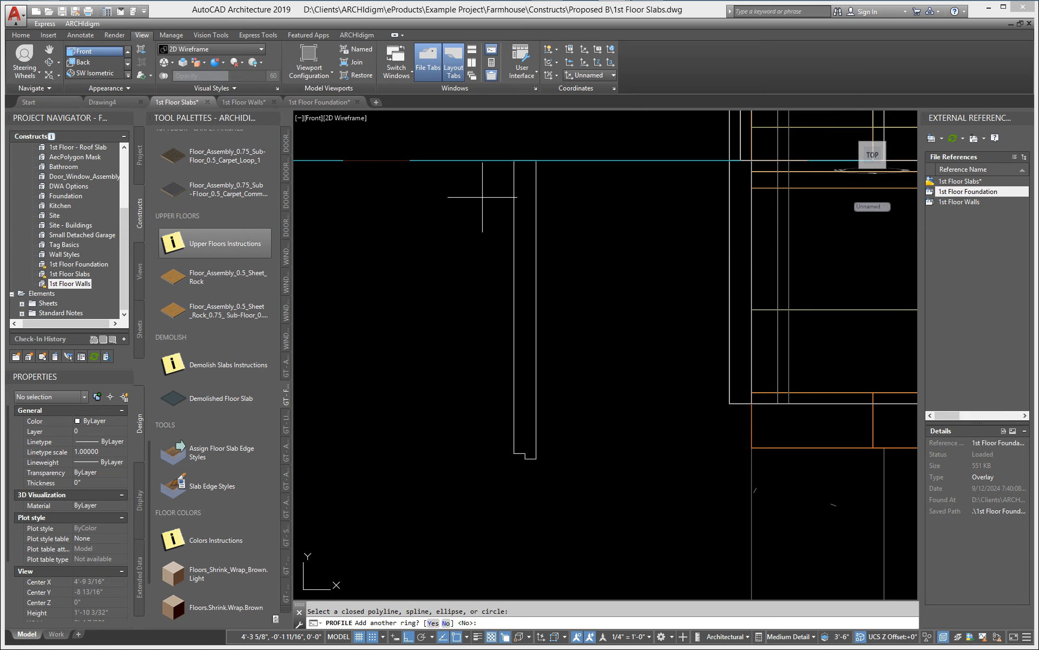
pyautogui.press('Return')
pyautogui.click(511, 162)
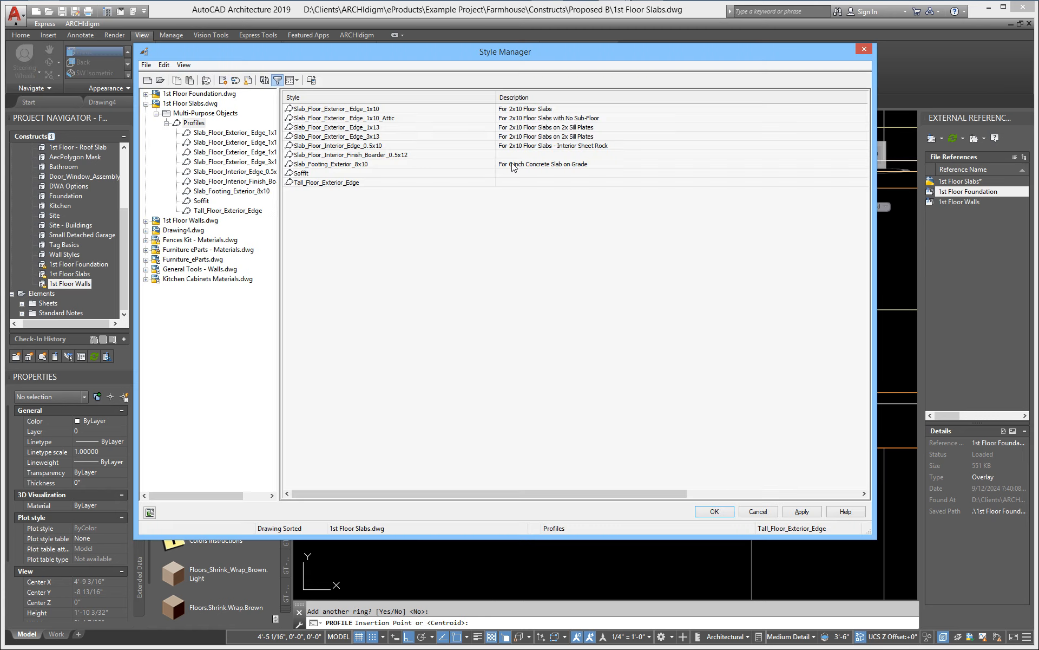
pyautogui.click(804, 512)
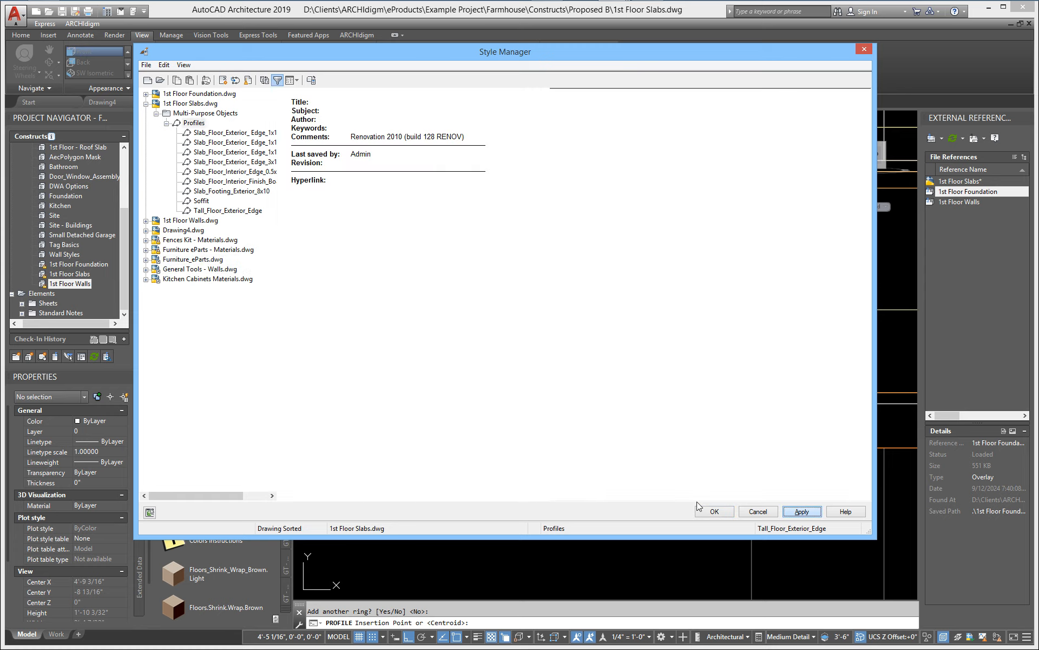
pyautogui.click(714, 511)
pyautogui.scroll(-1, 554, 432)
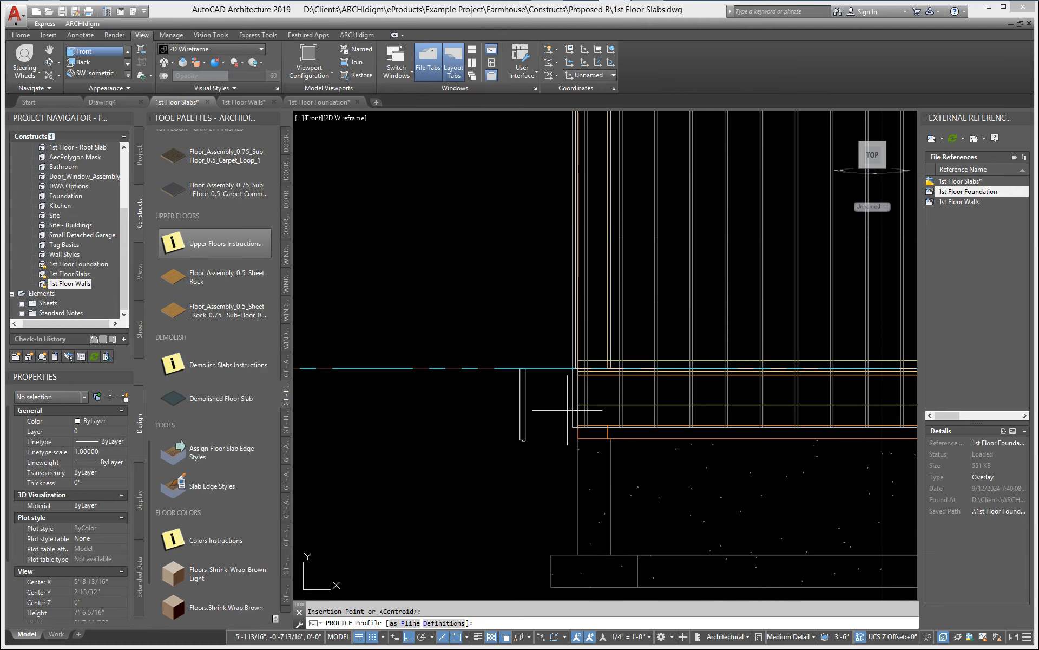
pyautogui.press('Return')
pyautogui.click(573, 406)
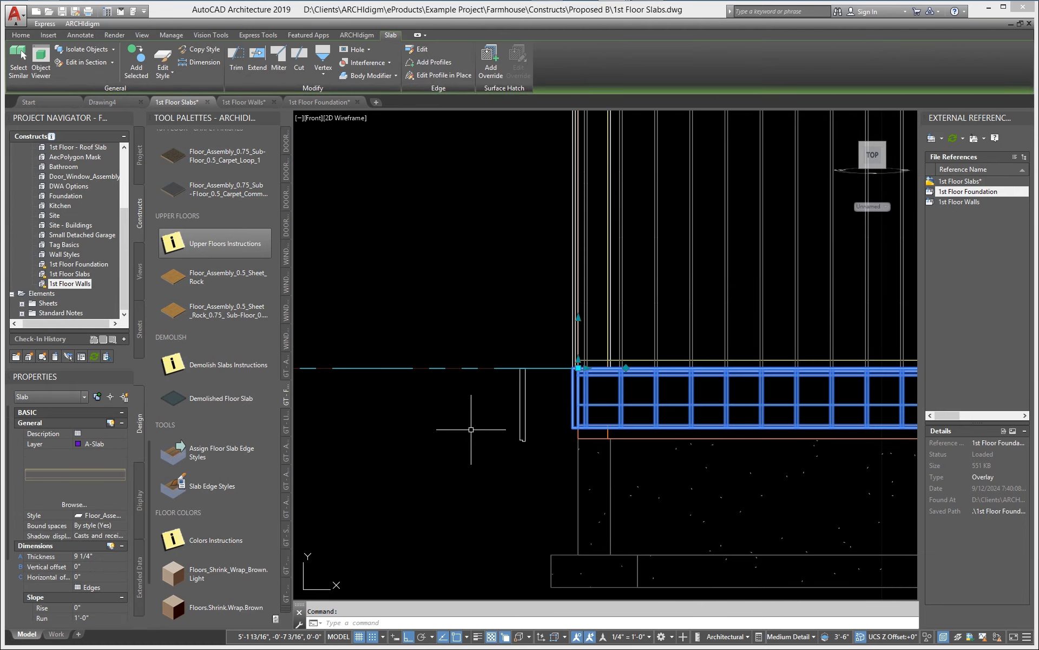
pyautogui.press('Escape')
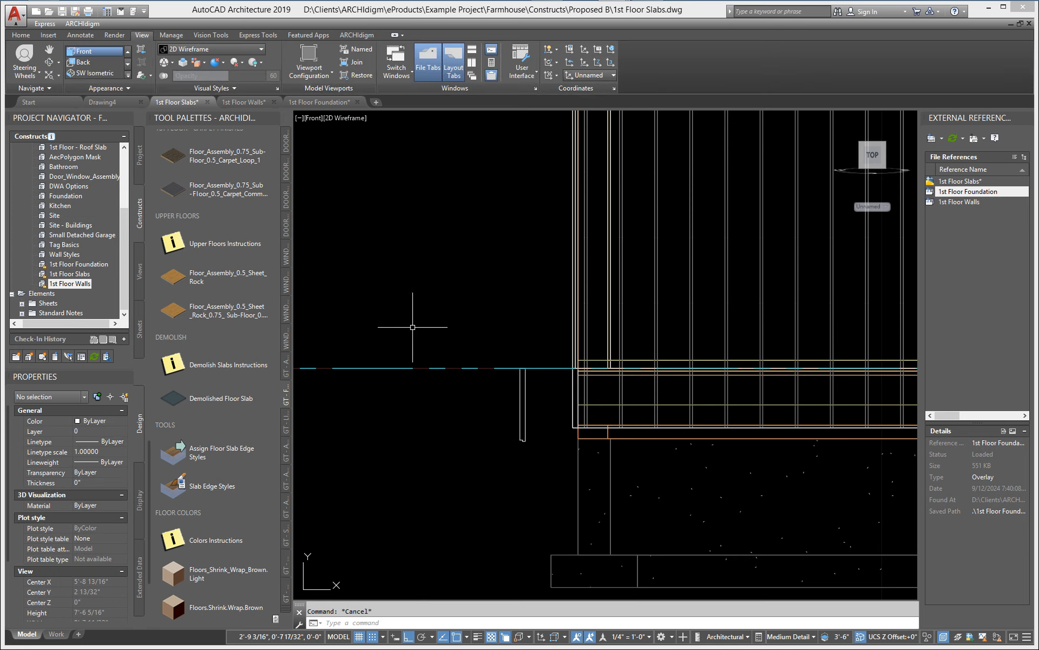
# - Duplicate the slab edge style Exterior_Siding_1x10_Standing_Seam_1 and name the copy Exterior_Siding_1x10_Standing_Seam_1_Tall
pyautogui.write('slabedgestyle')
pyautogui.press('Return')
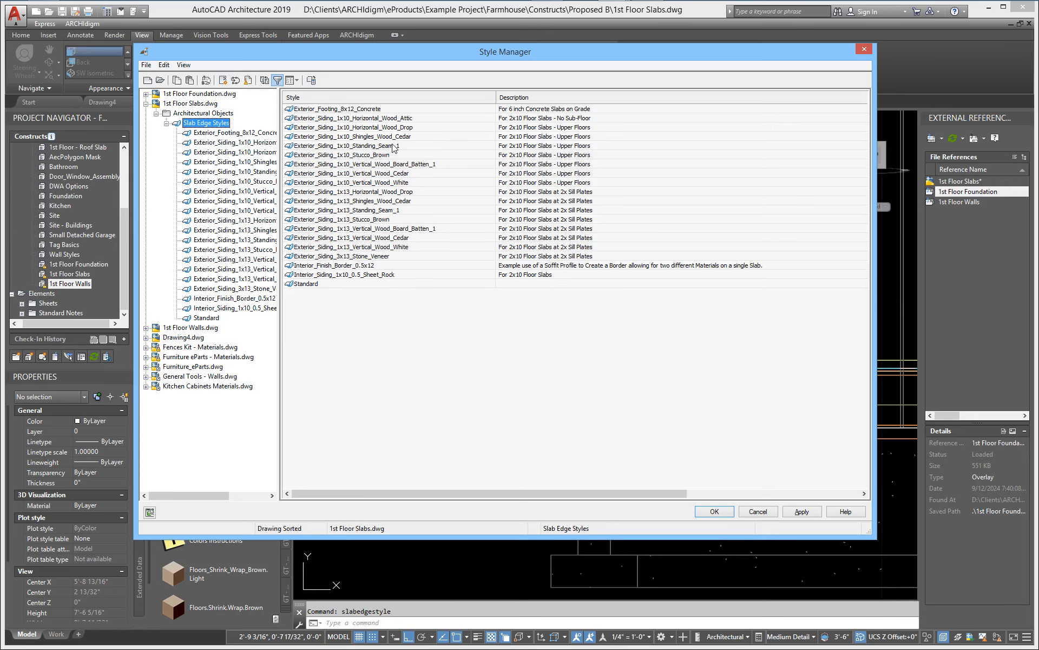
pyautogui.moveTo(354, 149); pyautogui.dragTo(395, 374)
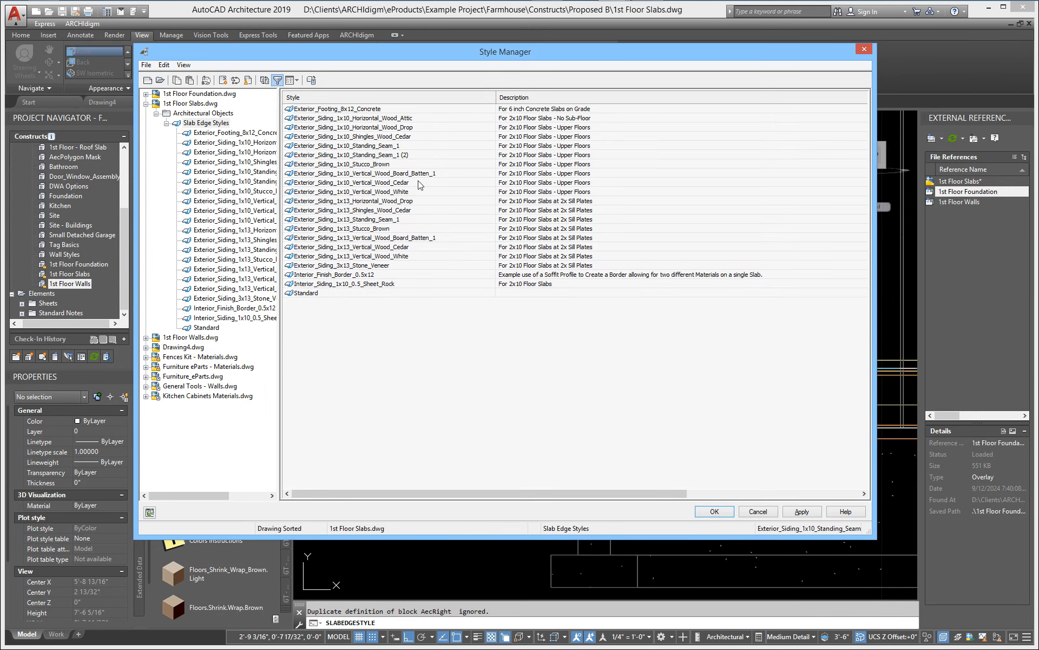
pyautogui.rightClick(387, 157)
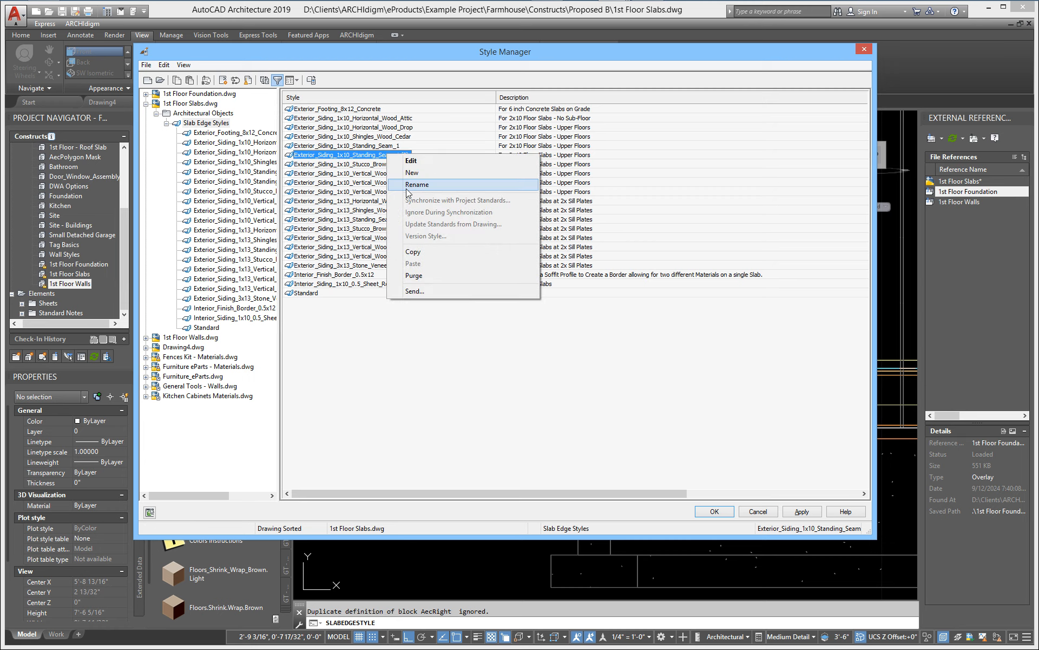
pyautogui.click(403, 182)
pyautogui.click(414, 156)
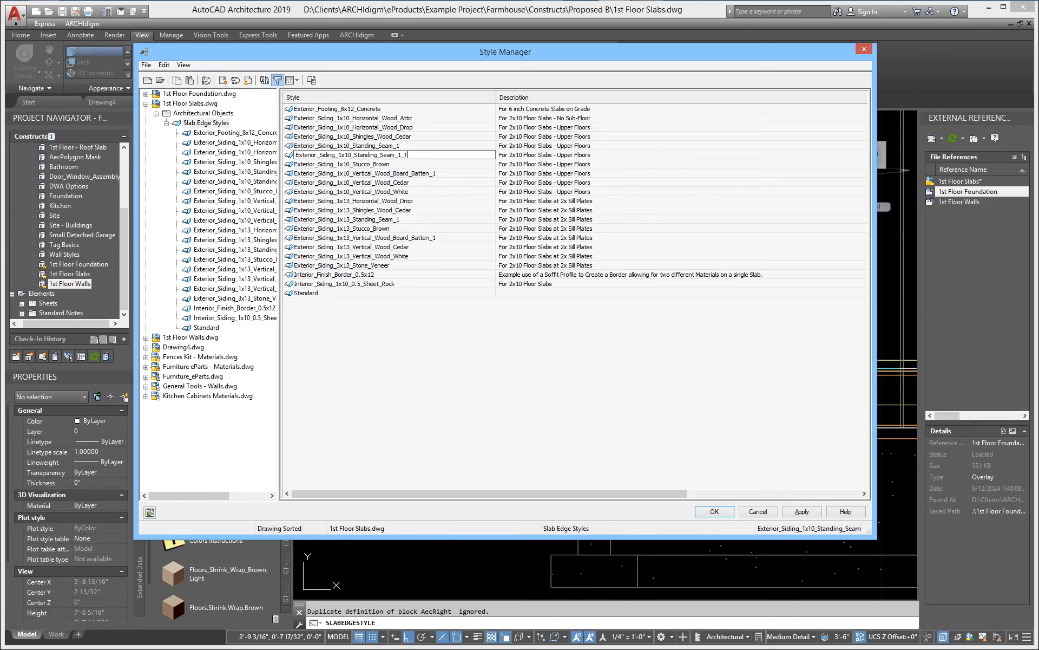
pyautogui.press('Return')
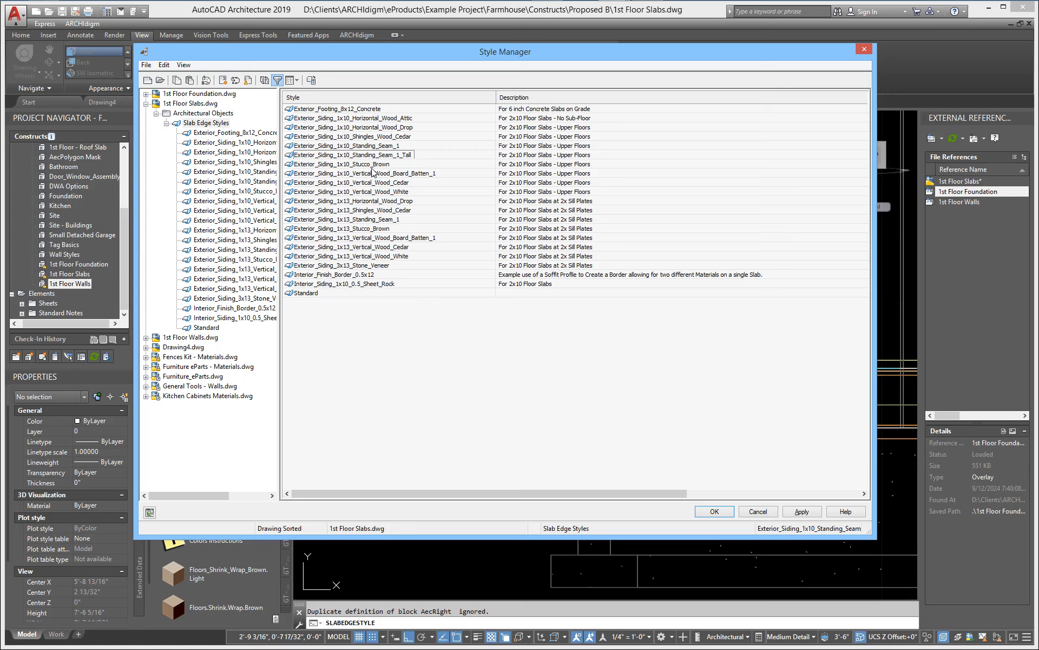
# - Set the fascia profile of the Exterior_Siding_1x10_Standing_Seam_1_Tall edge style to Tall_Floor_Exterior_Edge and apply the style changes
pyautogui.doubleClick(371, 155)
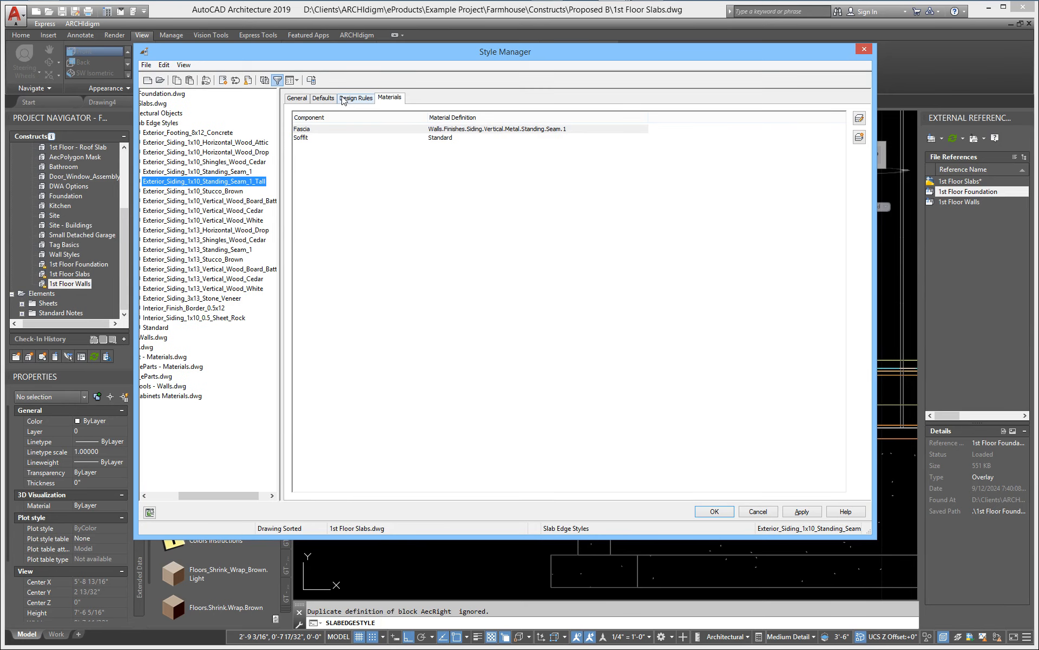
pyautogui.click(351, 99)
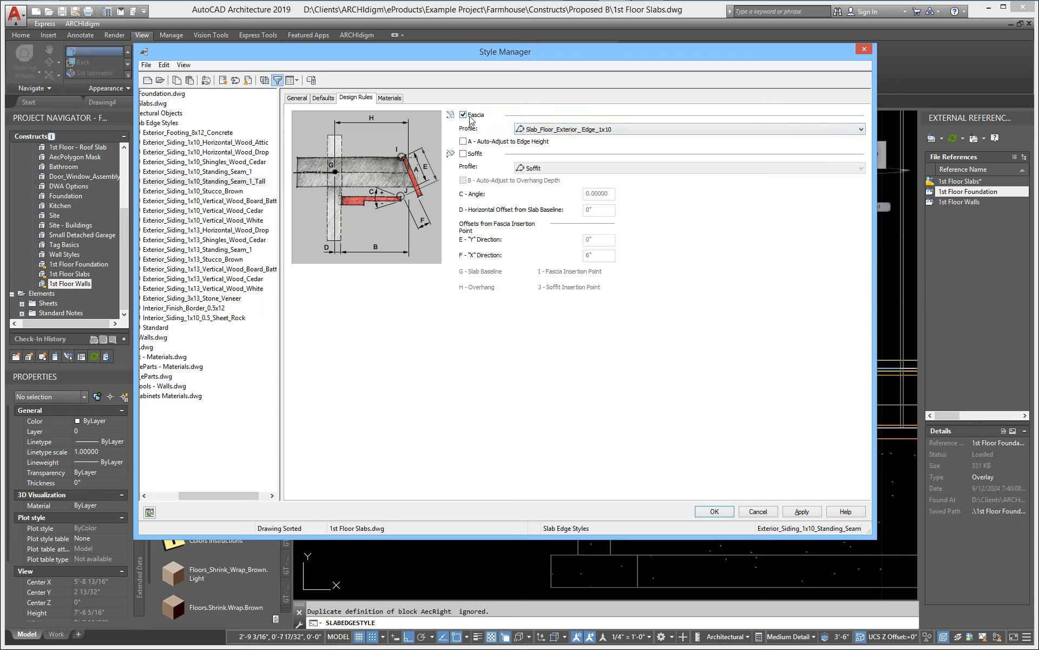
pyautogui.click(573, 130)
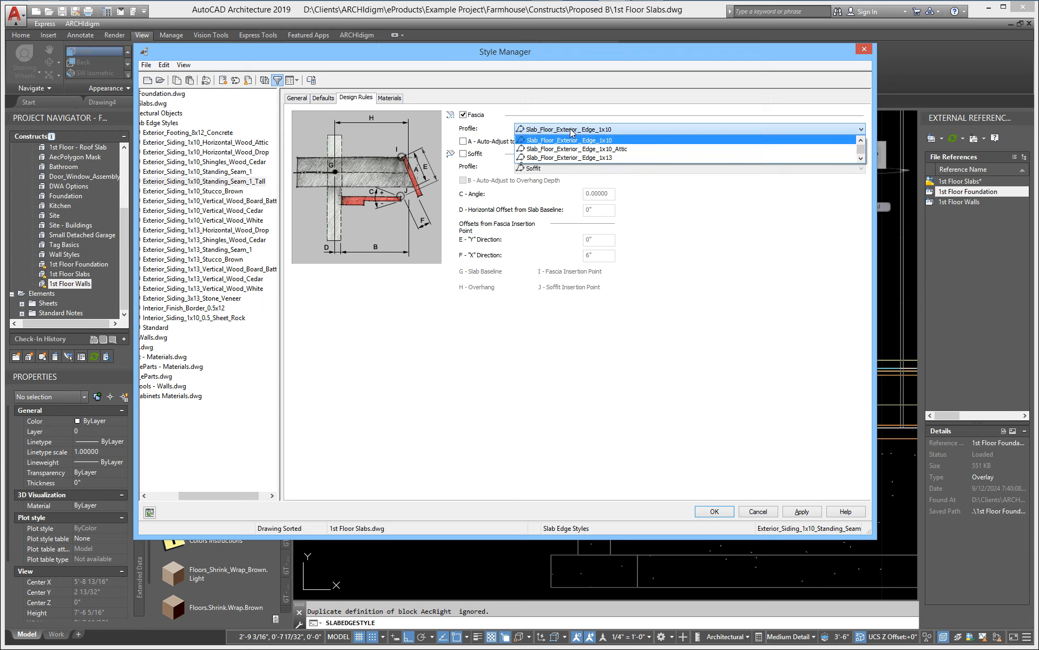
pyautogui.scroll(-3, 596, 148)
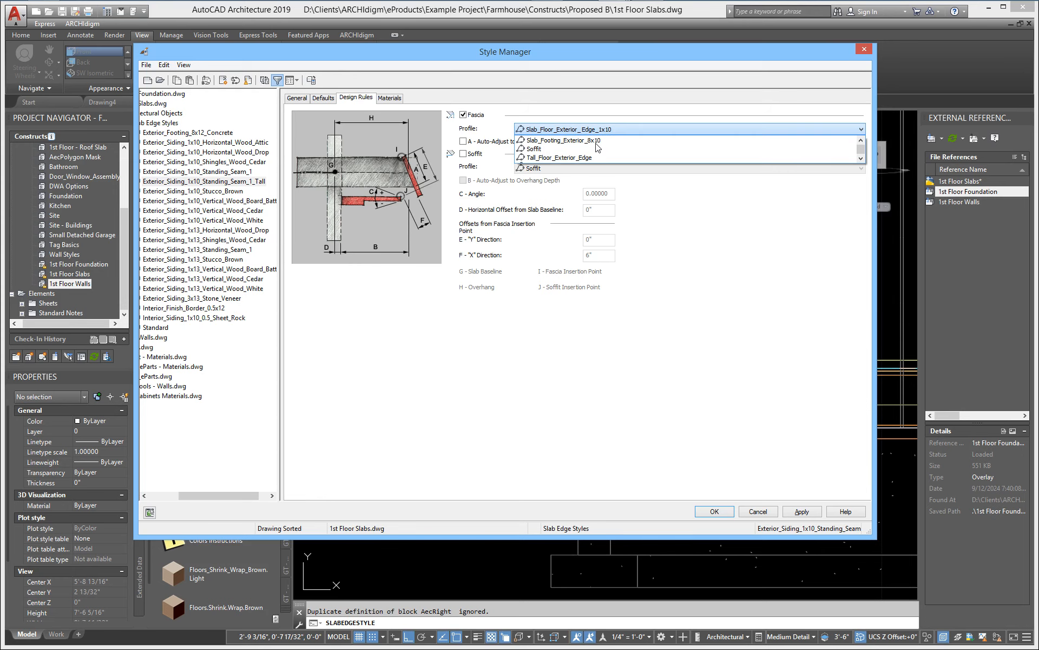
pyautogui.scroll(-1, 594, 149)
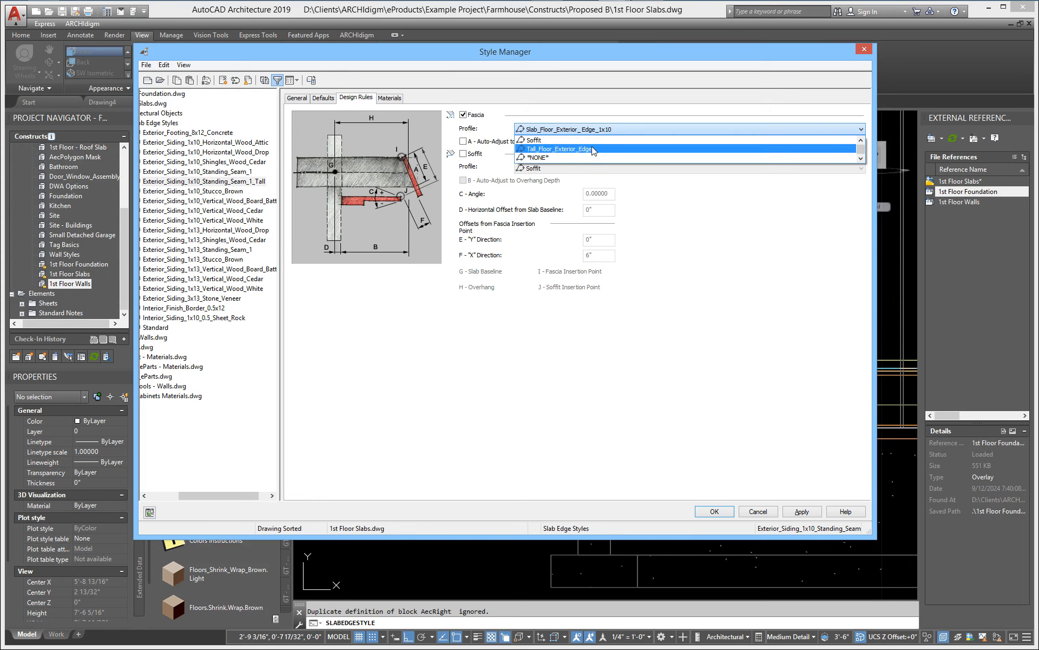
pyautogui.click(553, 150)
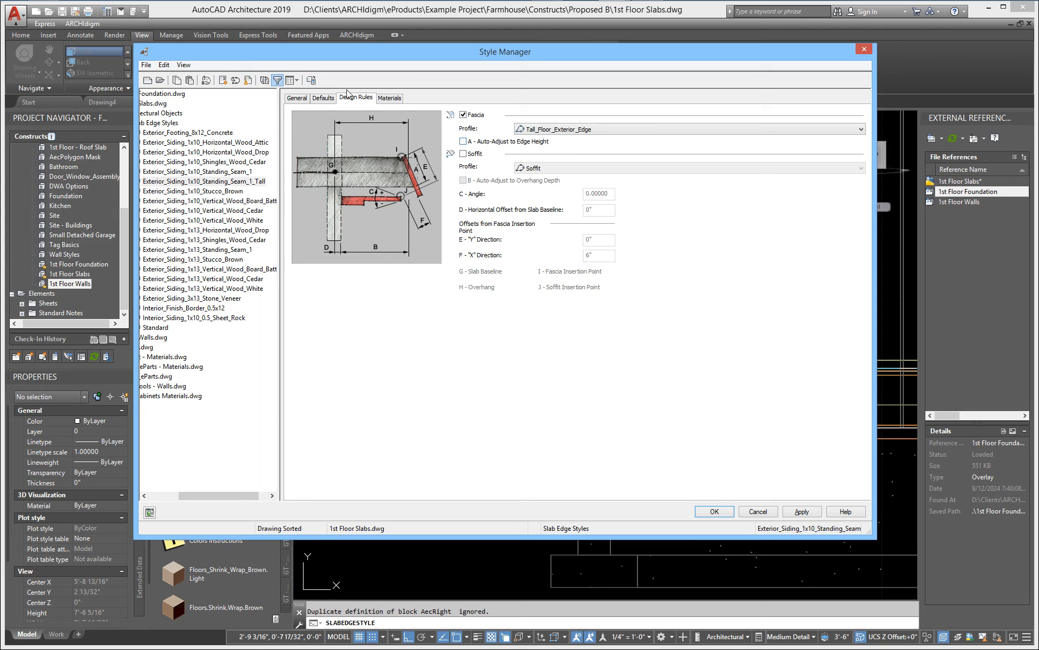
pyautogui.click(388, 101)
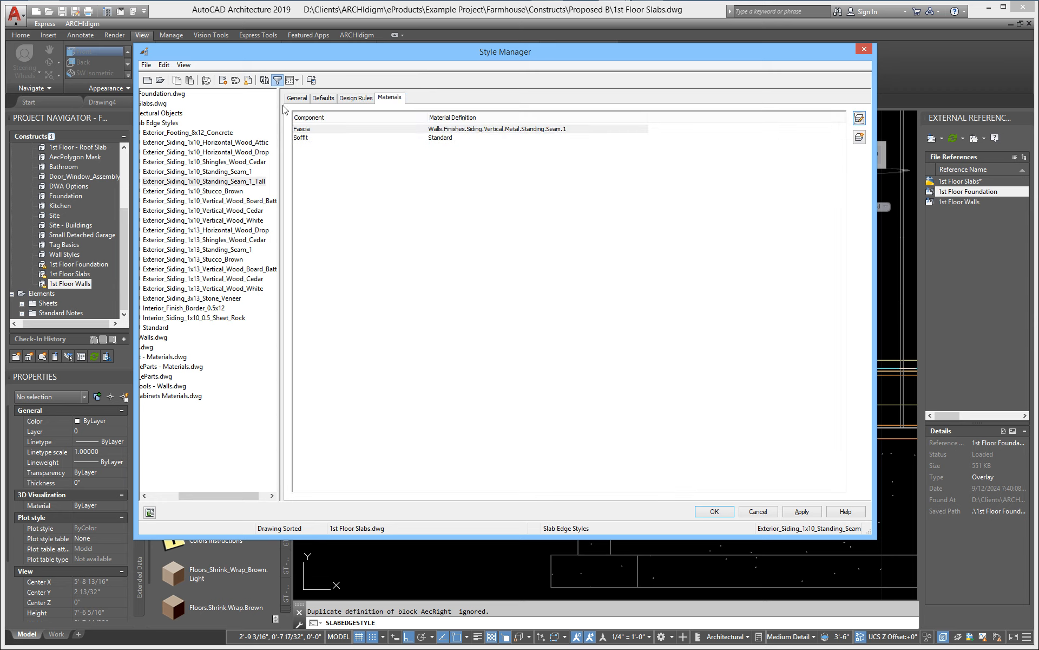
pyautogui.click(324, 98)
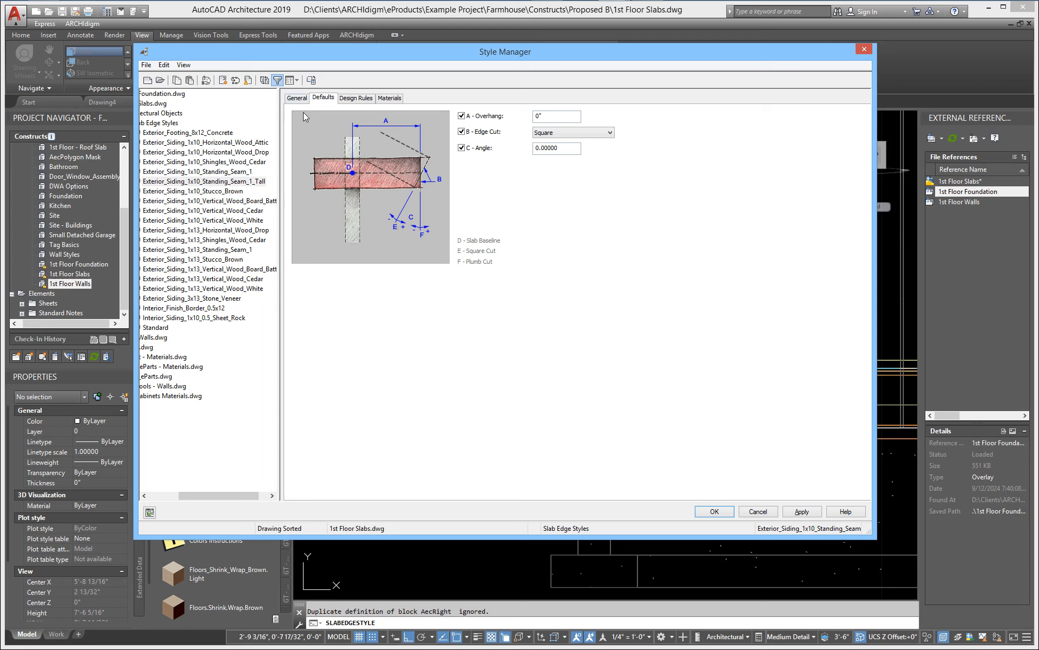
pyautogui.click(801, 511)
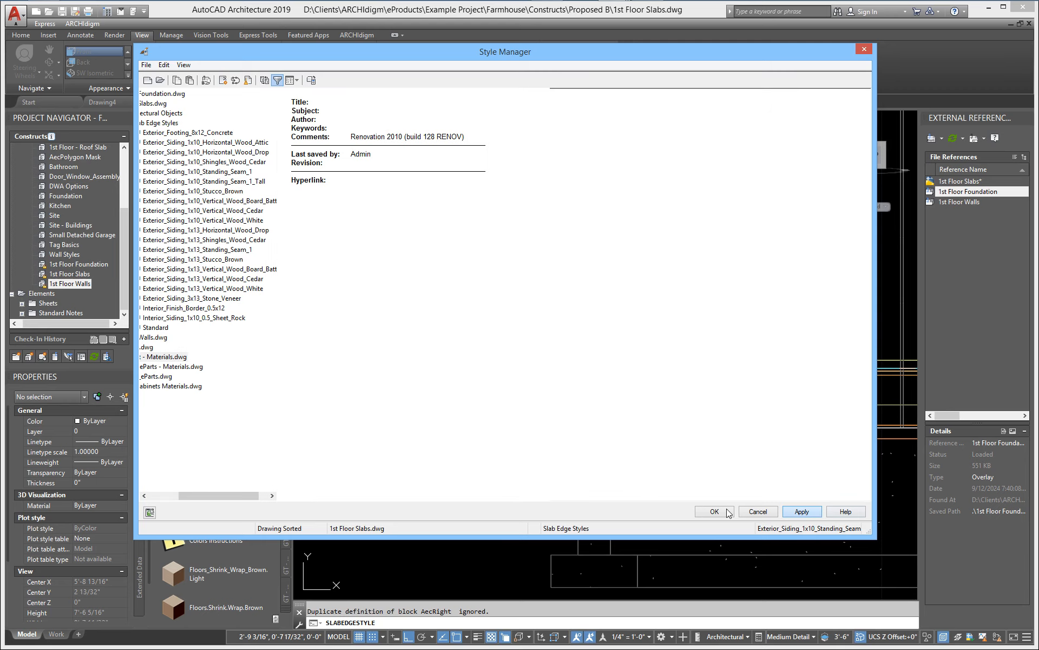
pyautogui.click(727, 512)
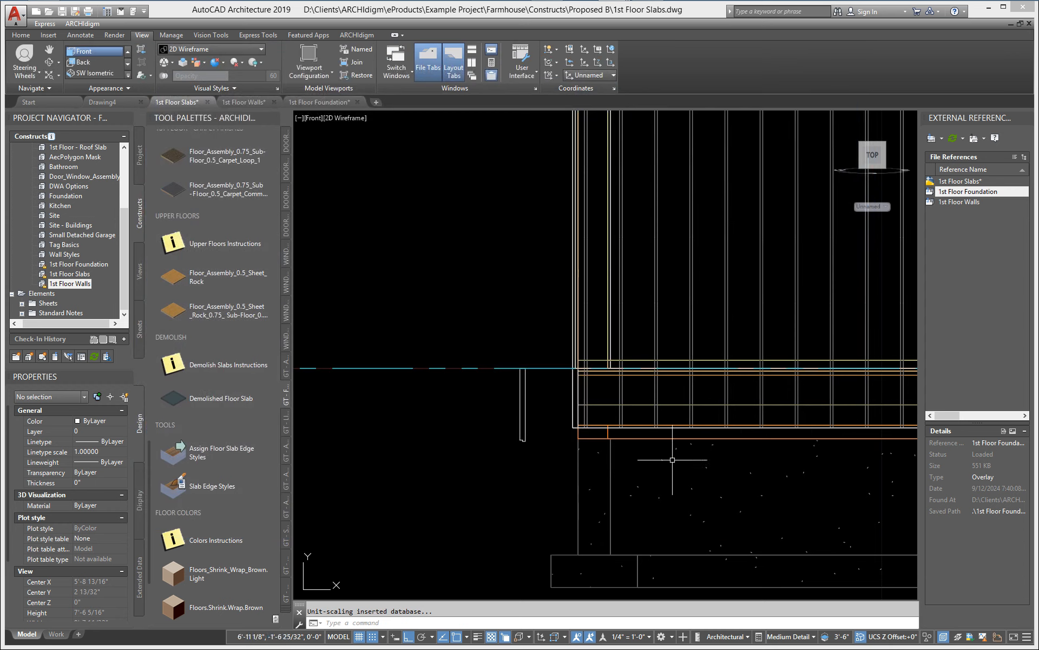
# - Assign the Exterior_Siding_1x10_Standing_Seam_1_Tall edge style to all four edges of the floor slab
pyautogui.click(626, 400)
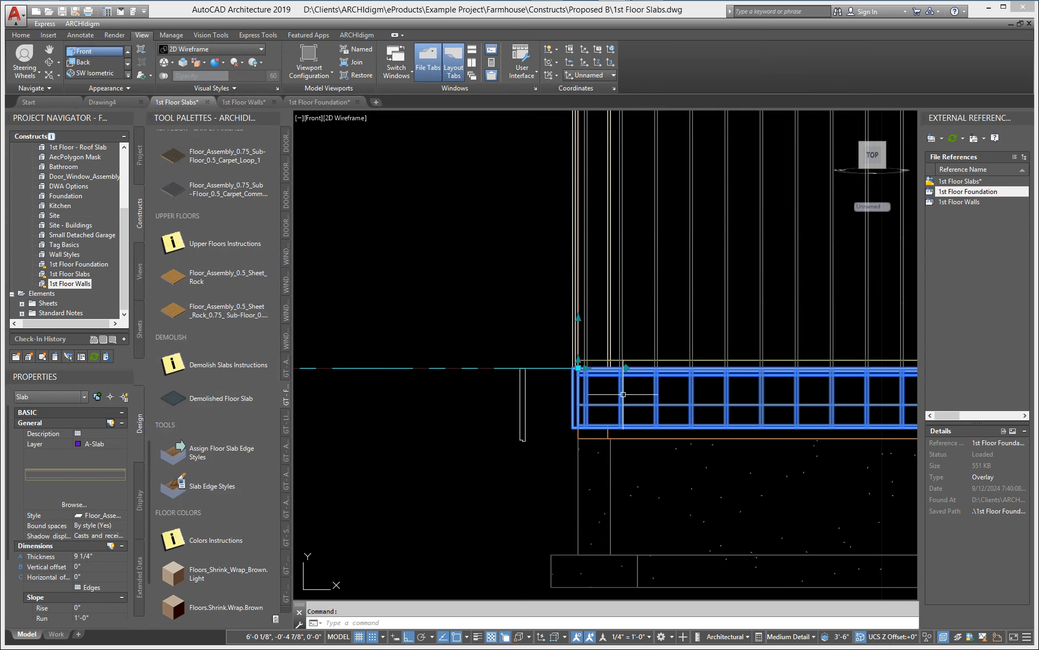
pyautogui.rightClick(623, 401)
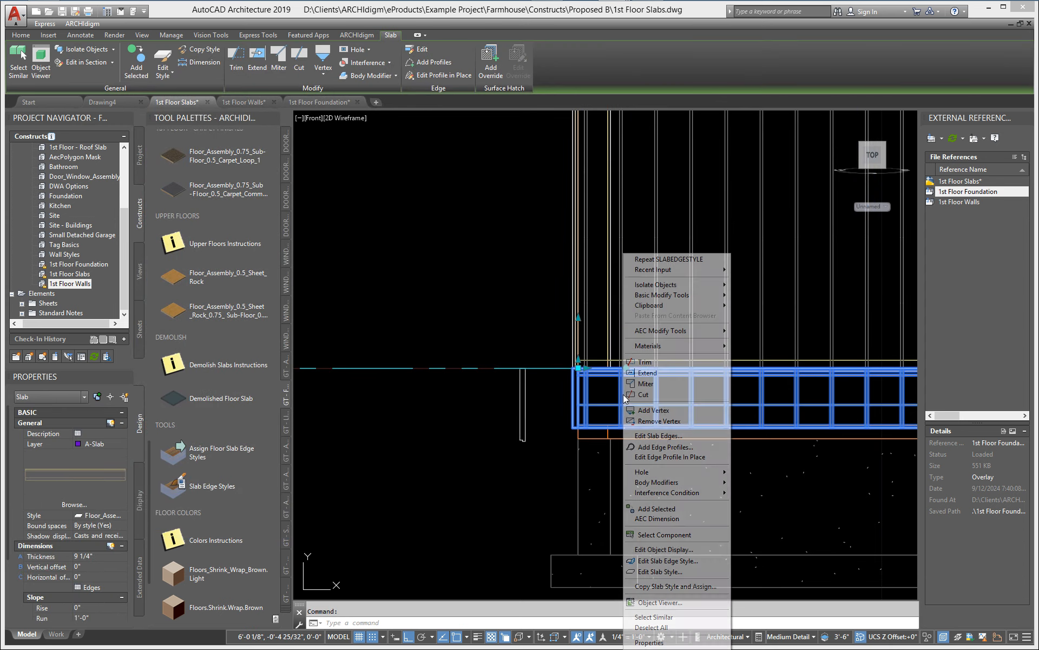
pyautogui.click(95, 587)
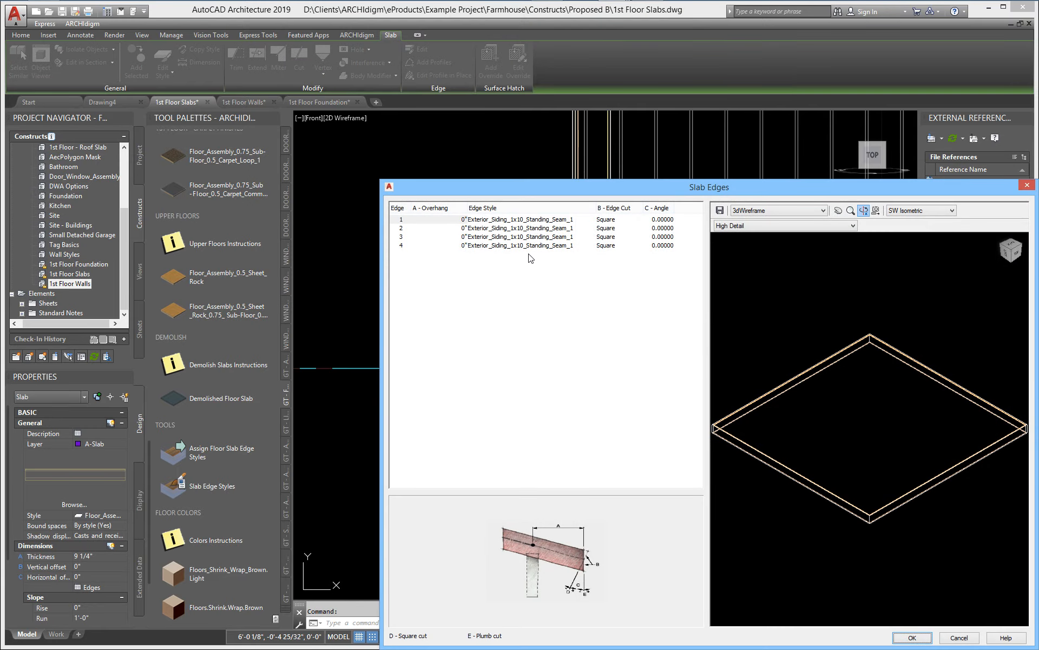
pyautogui.keyDown('ctrl'); pyautogui.click(530, 245); pyautogui.keyUp('ctrl')
pyautogui.keyDown('ctrl'); pyautogui.click(530, 237); pyautogui.keyUp('ctrl')
pyautogui.keyDown('ctrl'); pyautogui.click(535, 228); pyautogui.keyUp('ctrl')
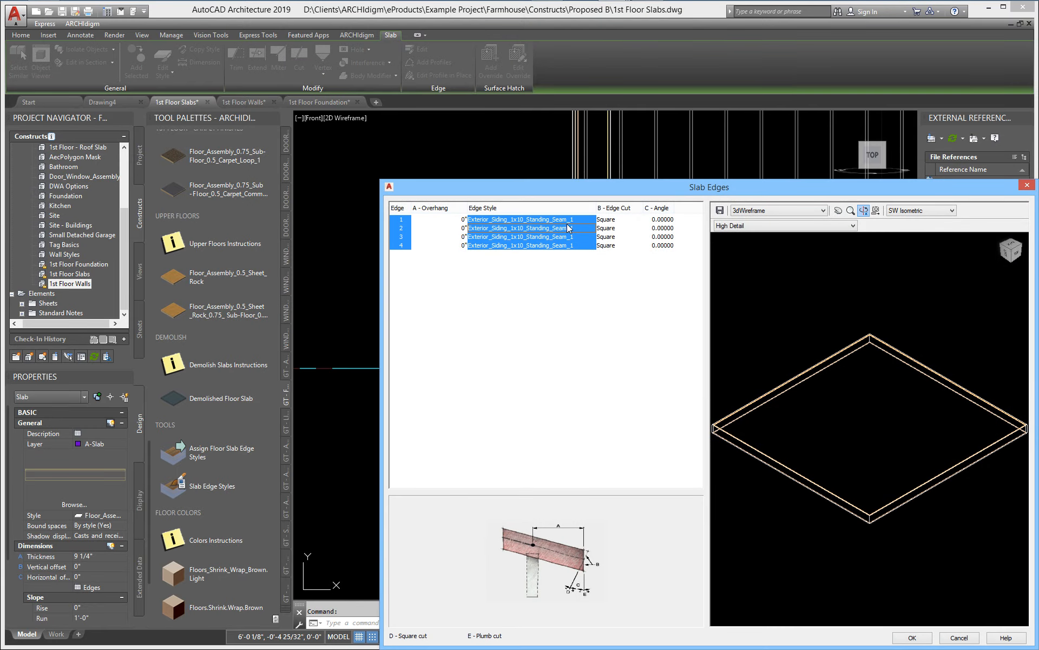
pyautogui.click(585, 221)
pyautogui.click(585, 266)
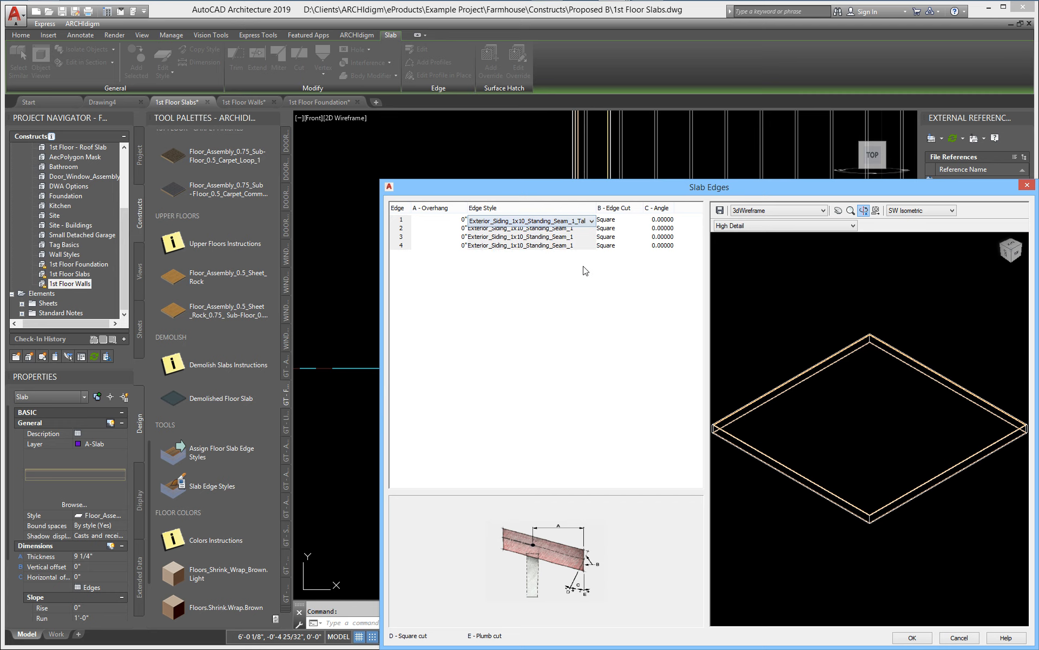
pyautogui.click(913, 638)
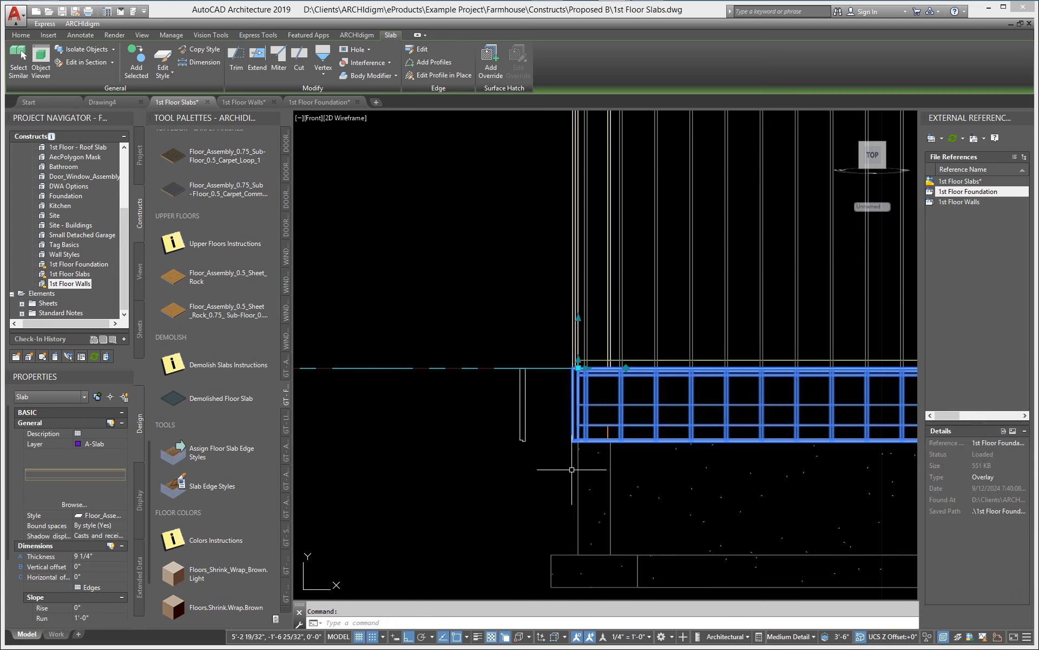
pyautogui.press('Escape')
# - Inspect the slab's edge profile against the sill plate and wall base, and save the 1st Floor Slabs drawing
pyautogui.scroll(5, 555, 459)
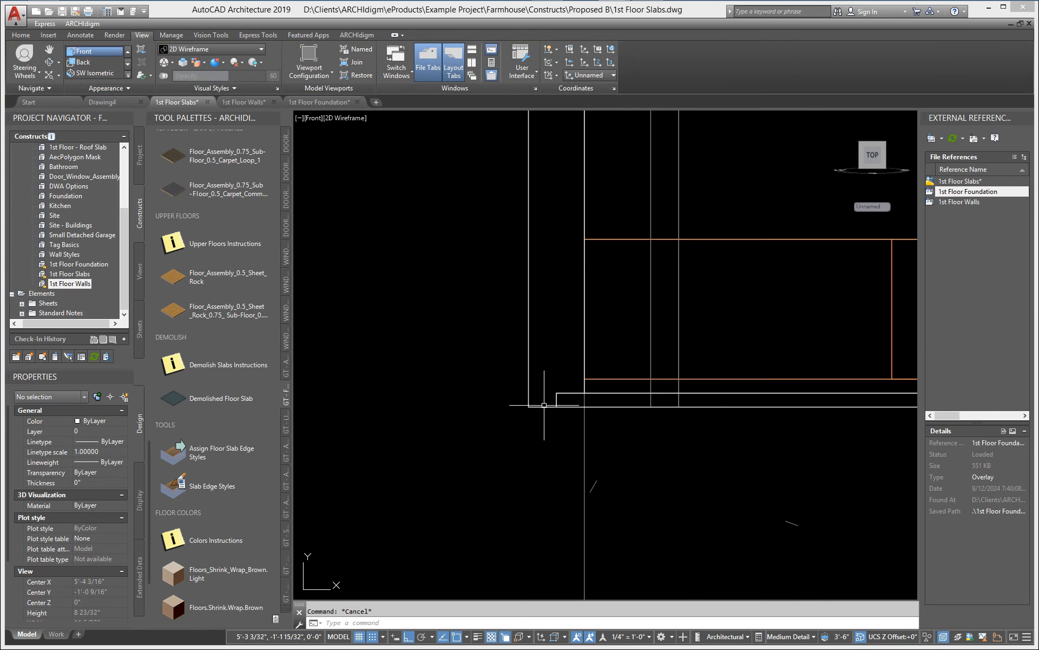
pyautogui.scroll(-1, 545, 404)
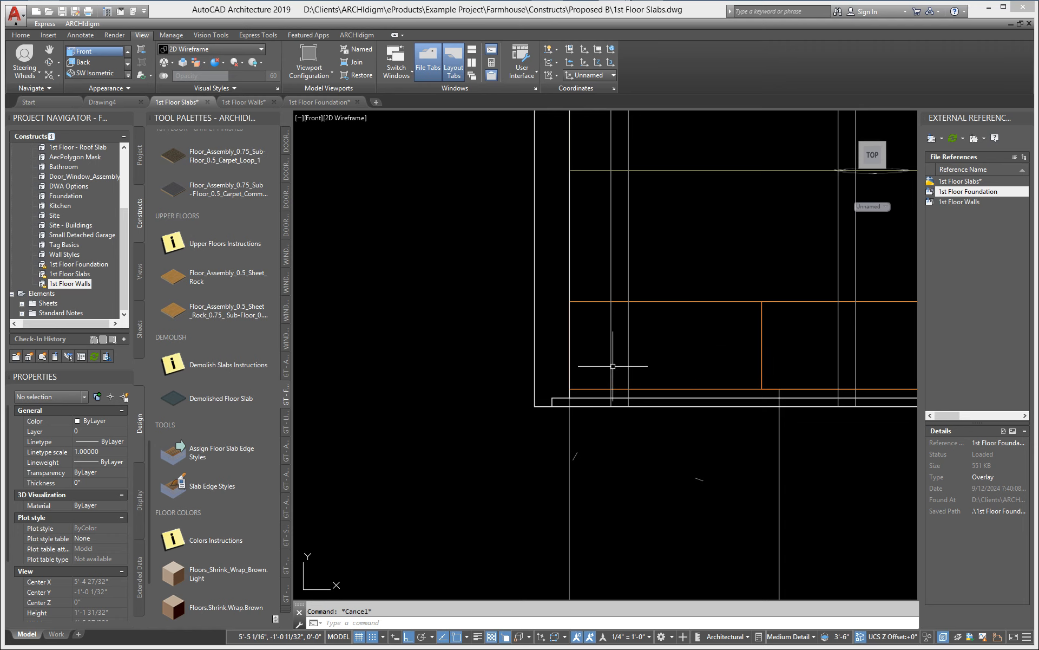
pyautogui.moveTo(590, 364); pyautogui.dragTo(538, 372, button='middle')
pyautogui.scroll(-4, 580, 425)
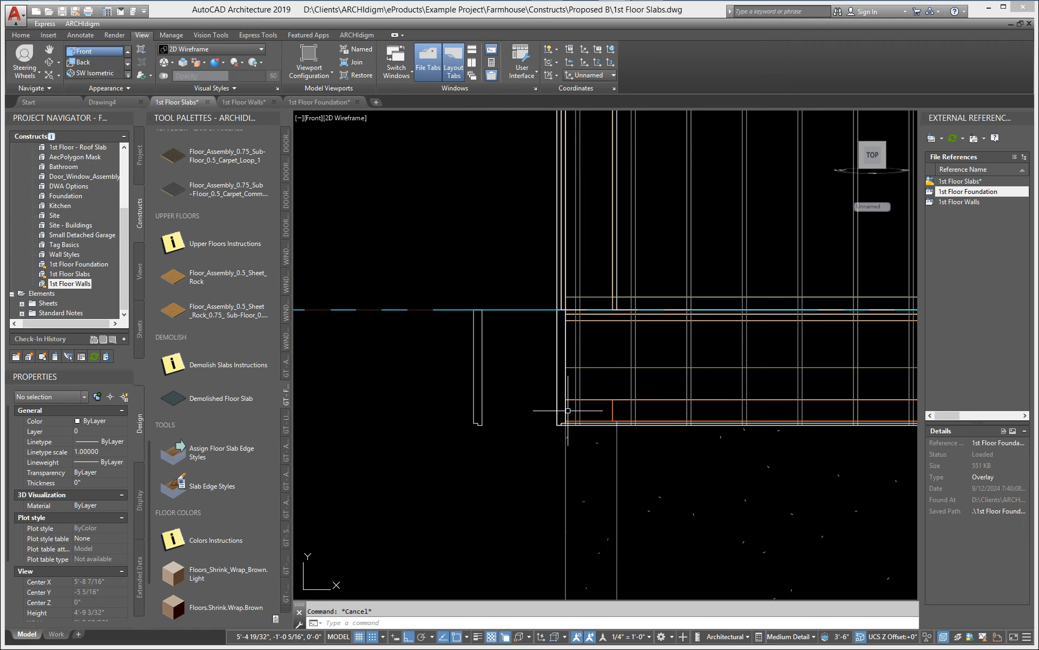
pyautogui.scroll(4, 506, 359)
pyautogui.scroll(5, 587, 349)
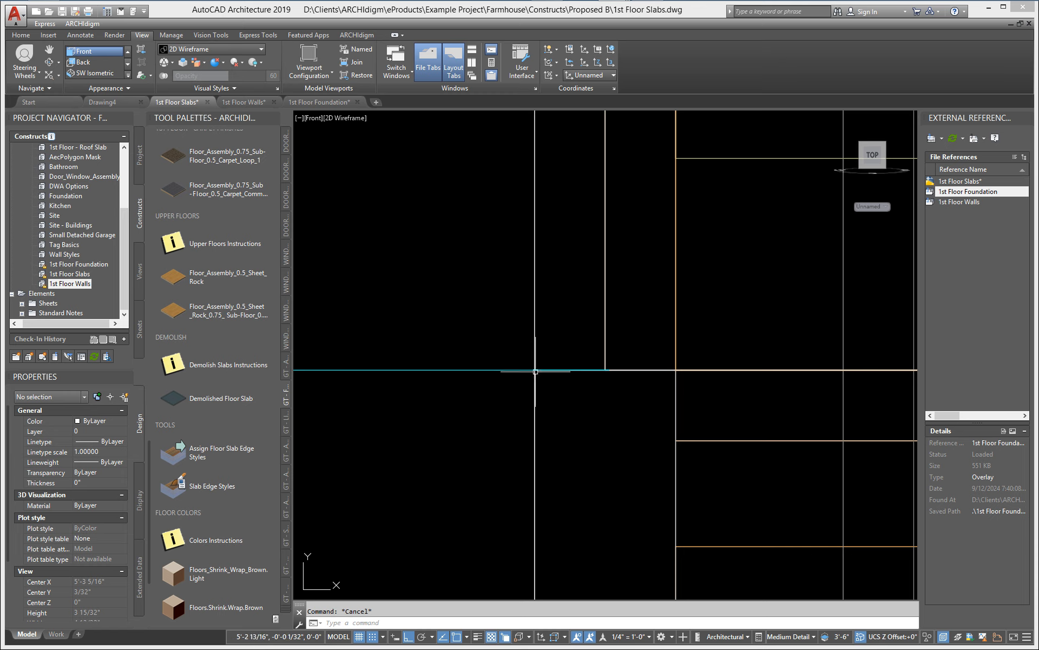
pyautogui.click(62, 12)
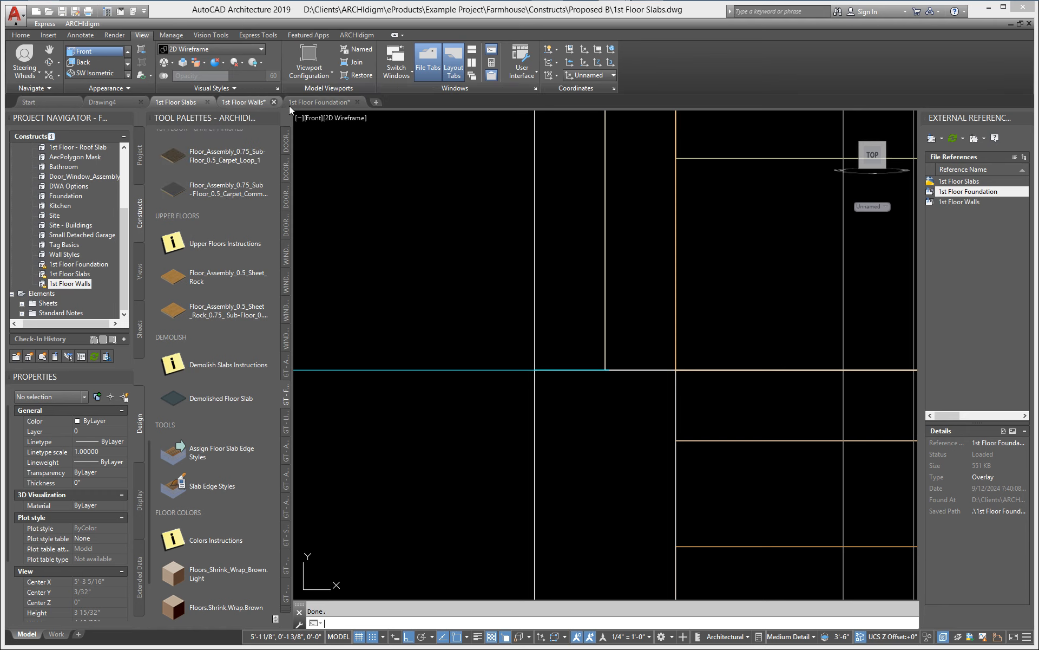
# - Reload the 1st Floor Slabs external reference in the 1st Floor Walls drawing
pyautogui.click(244, 102)
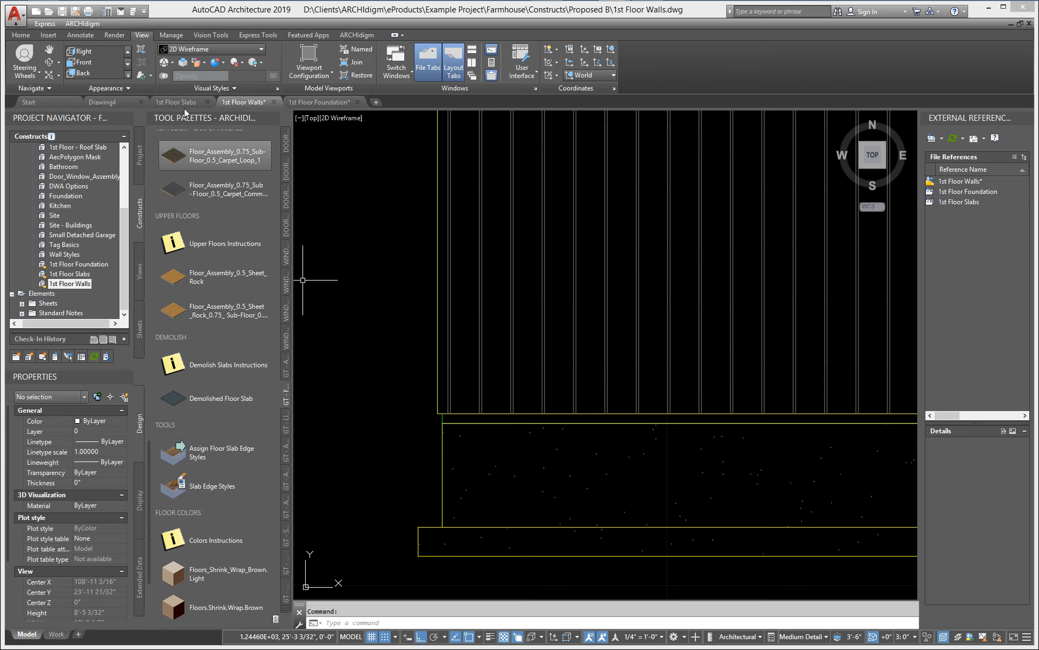
pyautogui.click(306, 102)
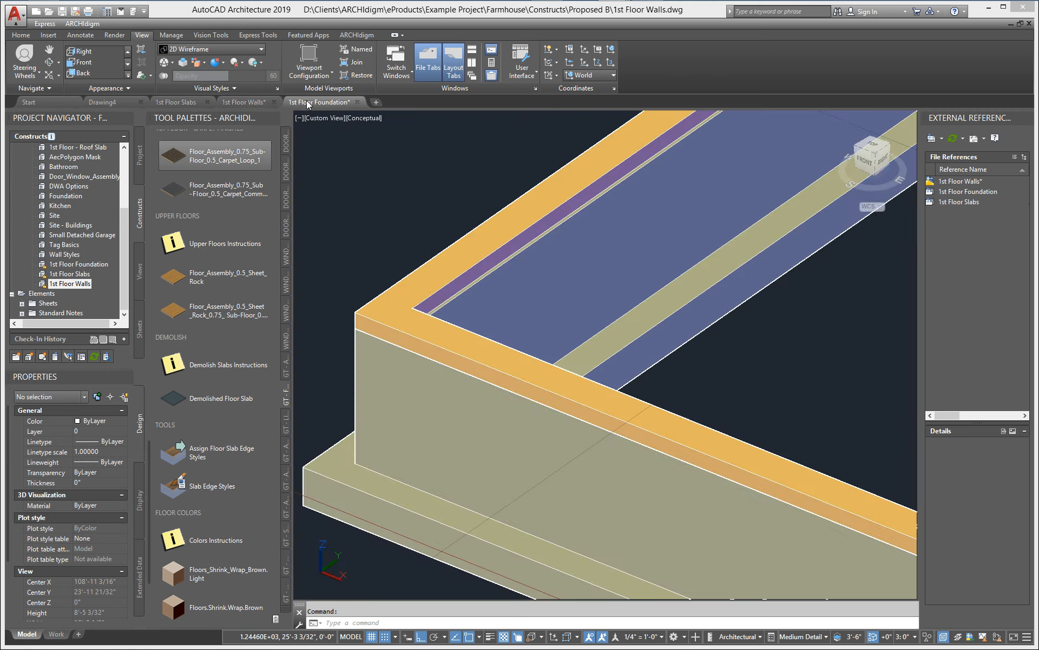
pyautogui.click(174, 102)
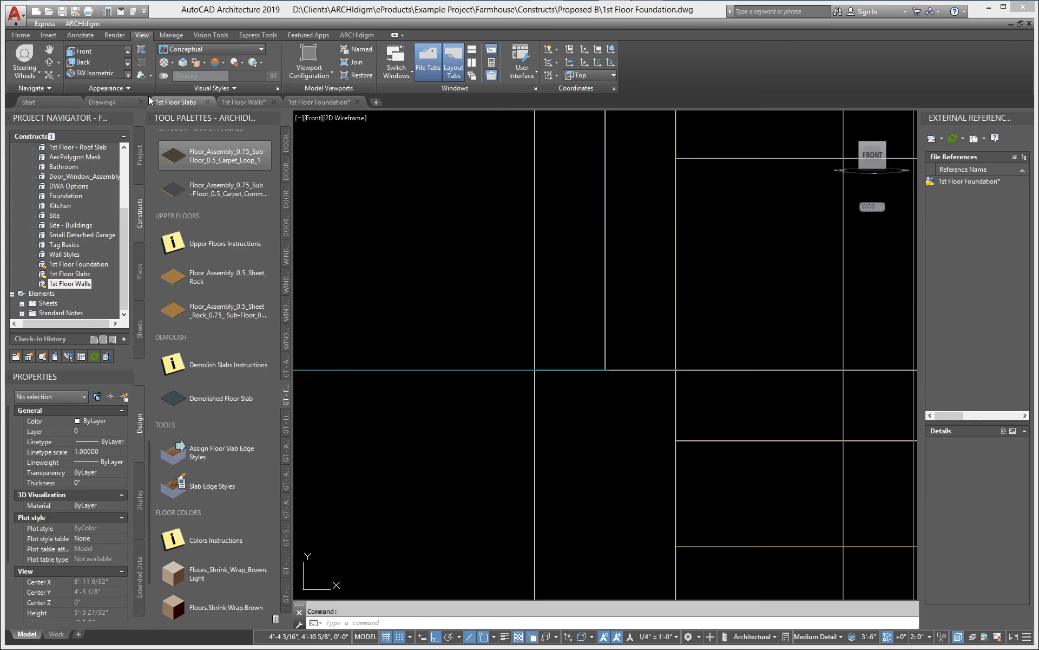
pyautogui.click(241, 103)
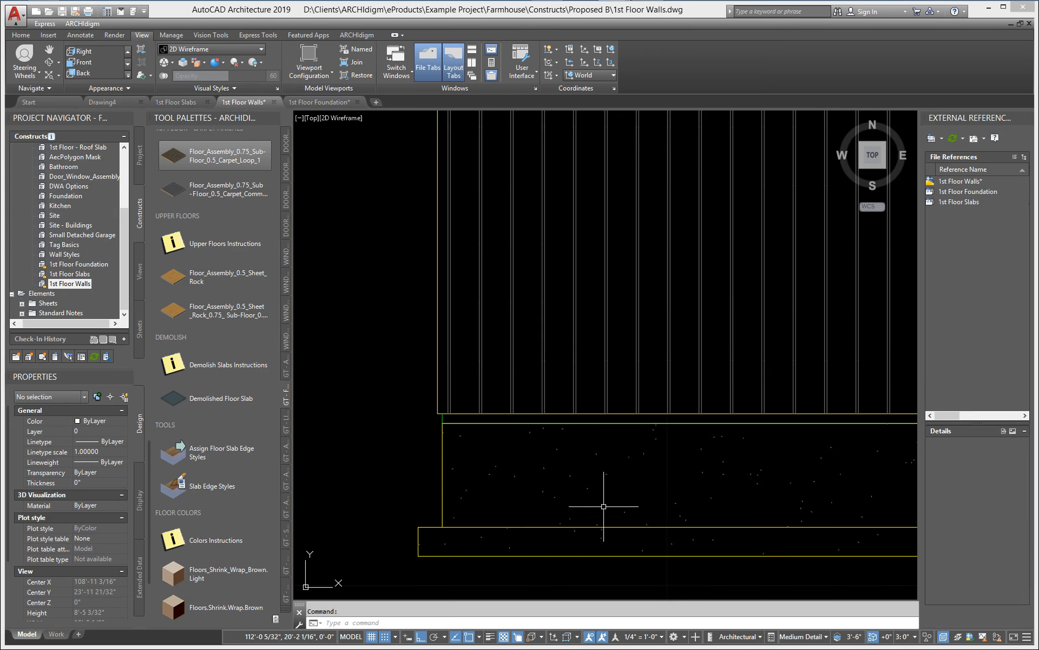
pyautogui.click(947, 203)
pyautogui.rightClick(948, 203)
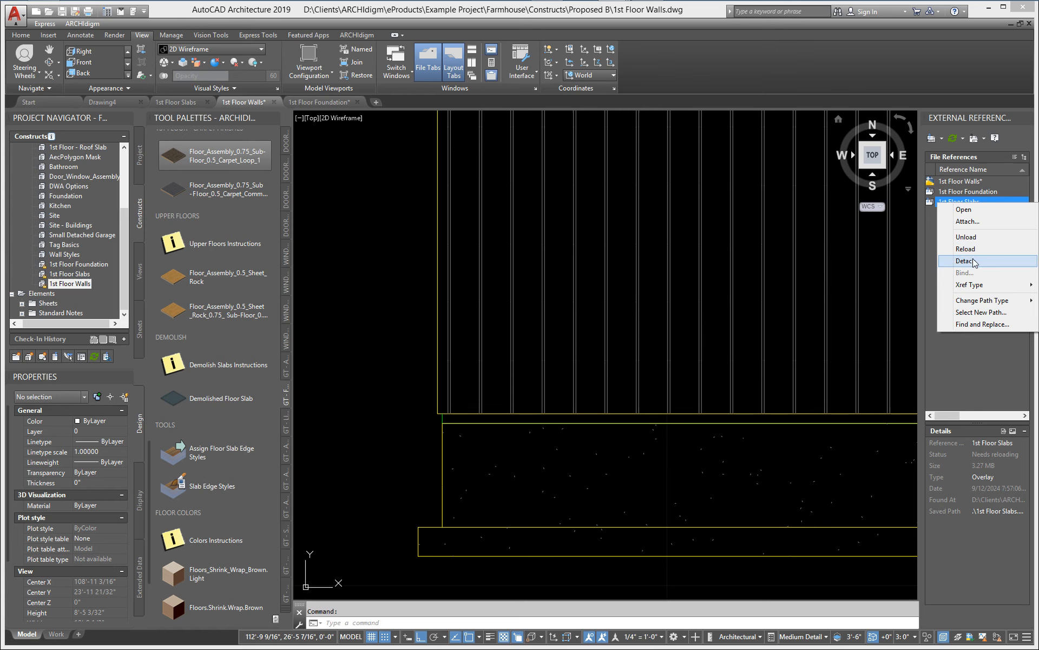
pyautogui.click(974, 249)
# - Refresh the 2D elevation in 1st Floor Walls and check the wall base of the vertical-siding building
pyautogui.scroll(-3, 529, 407)
pyautogui.moveTo(569, 386); pyautogui.dragTo(440, 377, button='middle')
pyautogui.click(439, 373)
pyautogui.rightClick(441, 373)
pyautogui.click(469, 451)
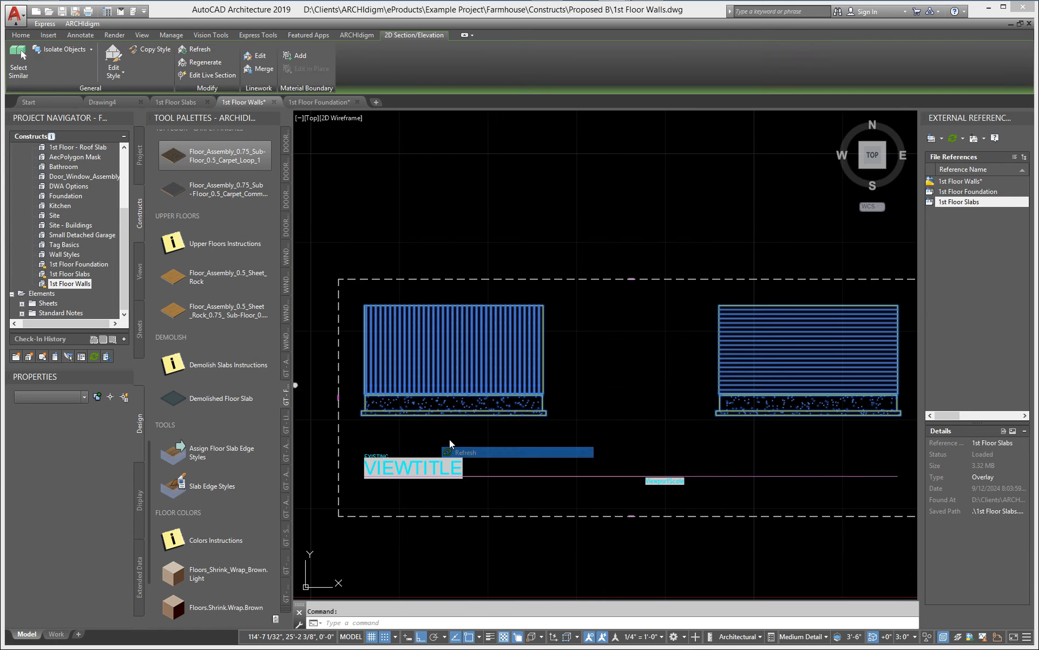
pyautogui.scroll(2, 355, 395)
pyautogui.scroll(5, 355, 395)
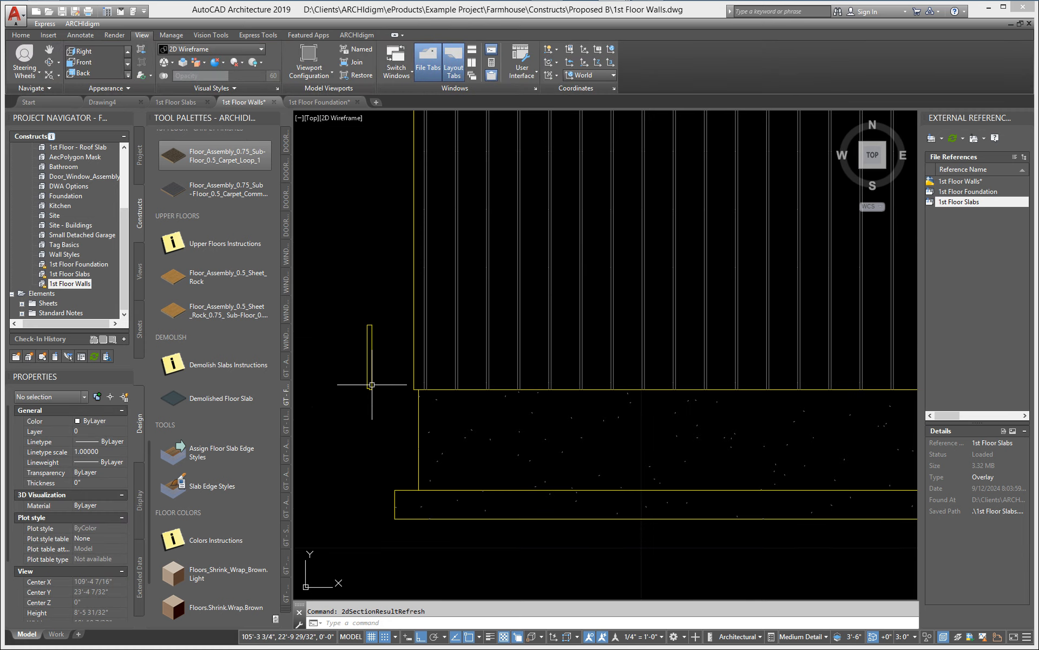
# - Erase the leftover notched profile outline beside the building in 1st Floor Slabs and save that drawing
pyautogui.click(319, 102)
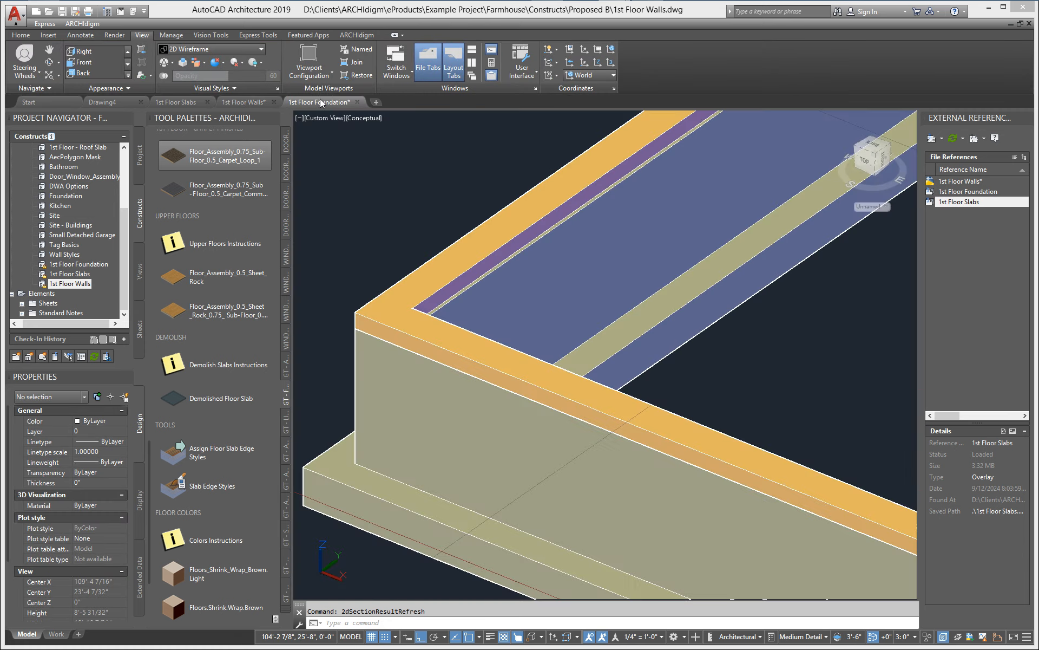
pyautogui.click(176, 102)
pyautogui.scroll(-6, 465, 379)
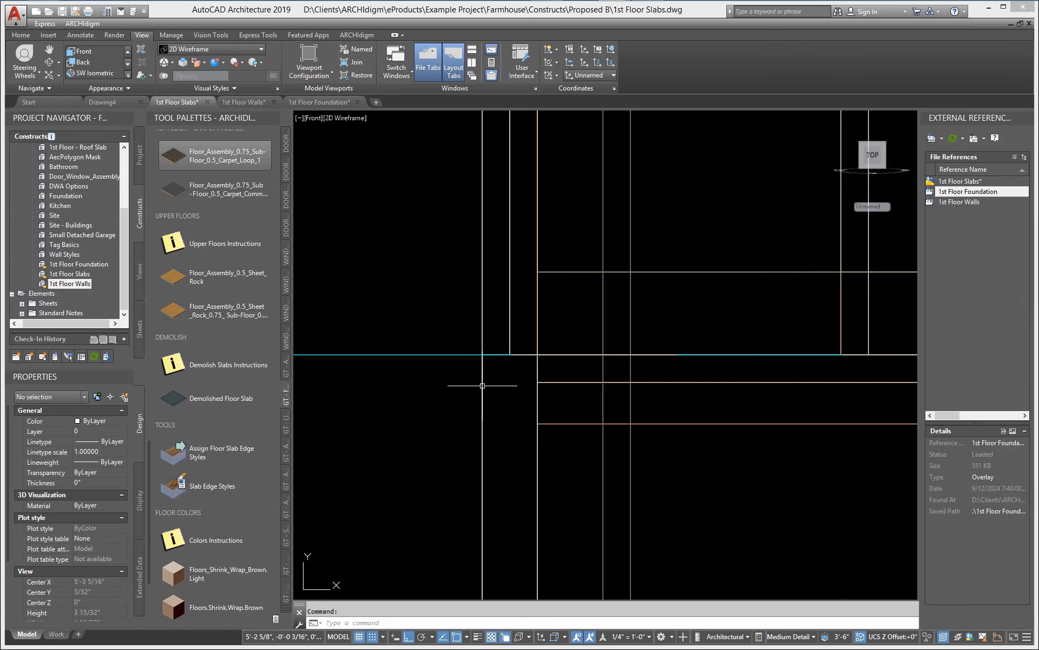
pyautogui.click(495, 456)
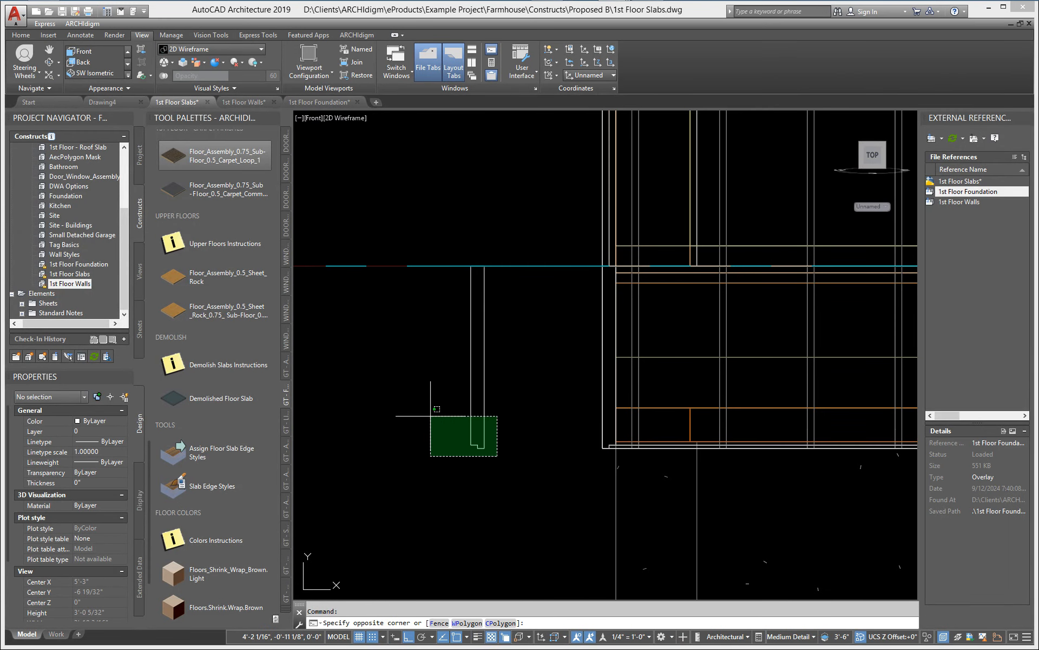
pyautogui.click(426, 417)
pyautogui.press('Delete')
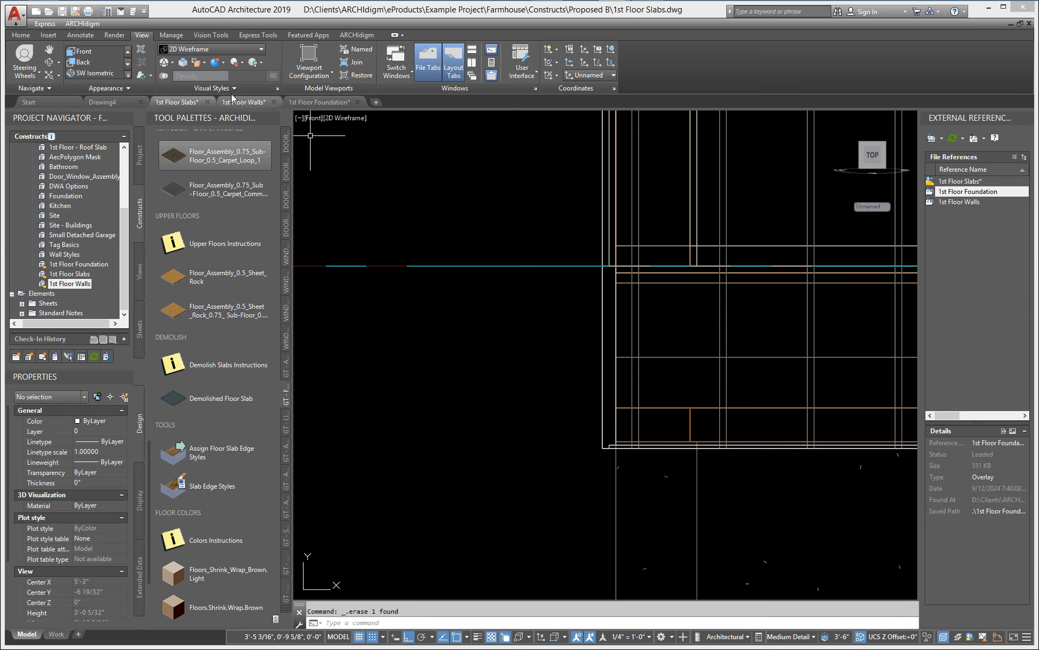
pyautogui.click(63, 16)
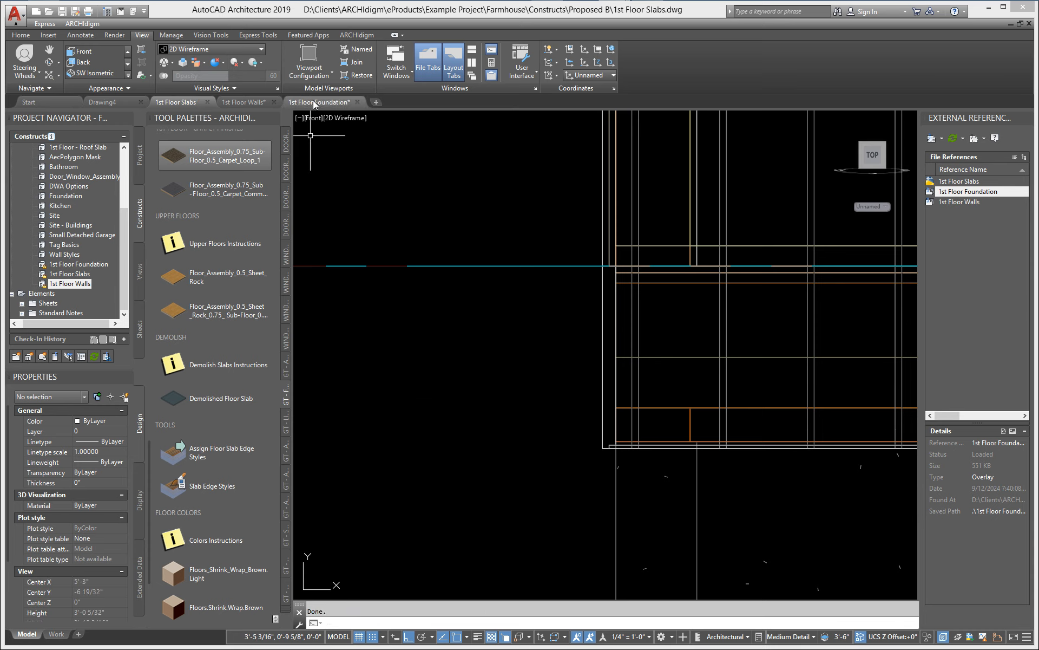
# - Reload the changed 1st Floor Slabs reference in 1st Floor Walls and refresh the 2D elevation
pyautogui.click(319, 102)
pyautogui.click(248, 102)
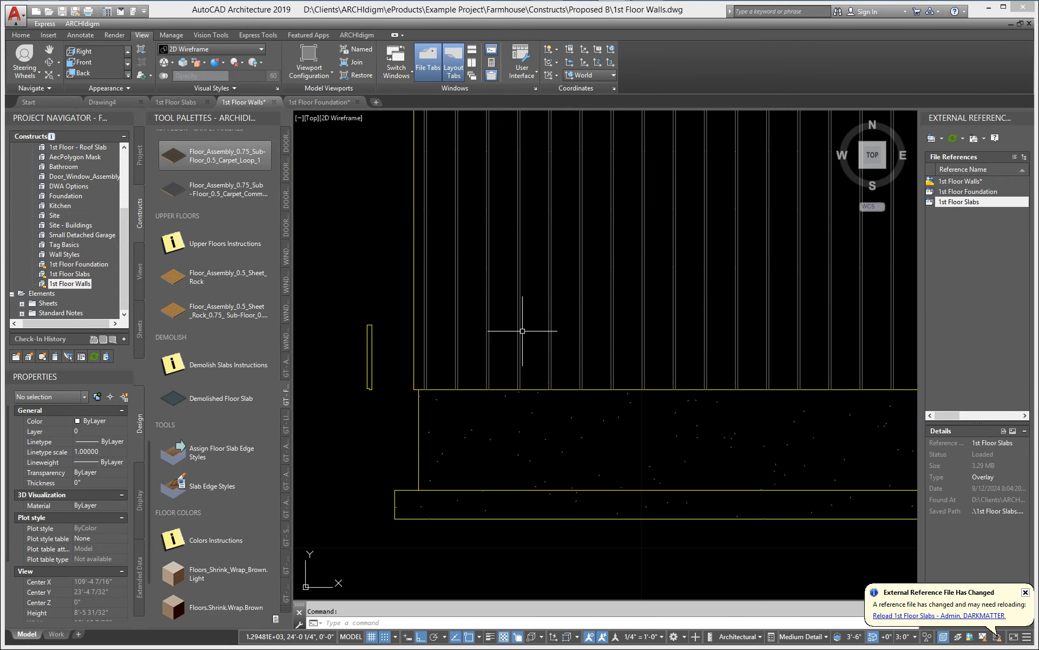
pyautogui.click(957, 617)
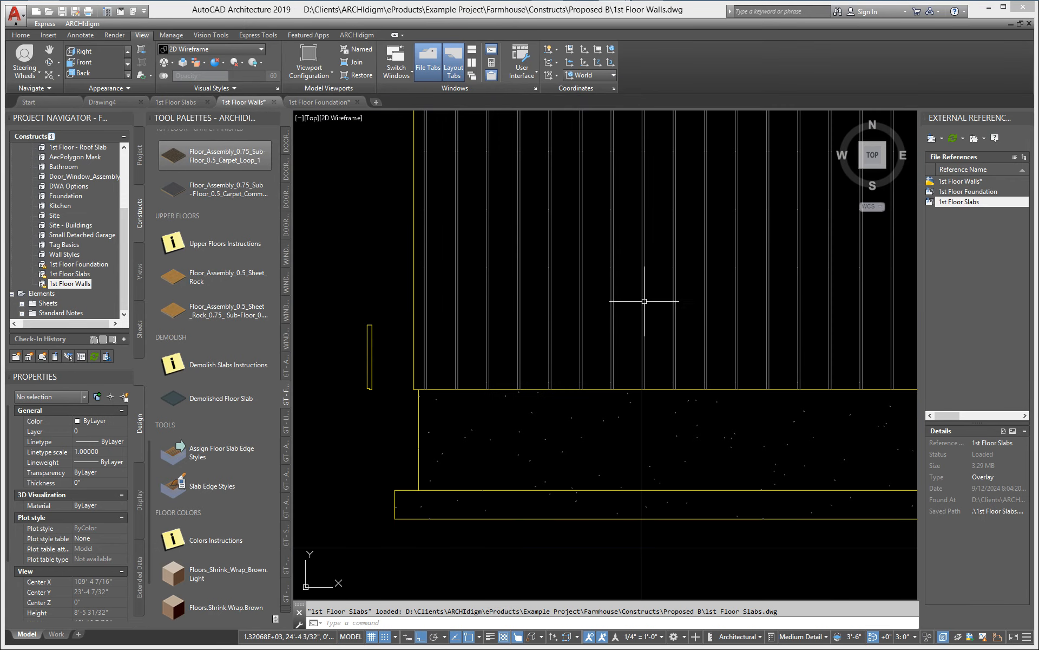
pyautogui.click(547, 344)
pyautogui.rightClick(550, 342)
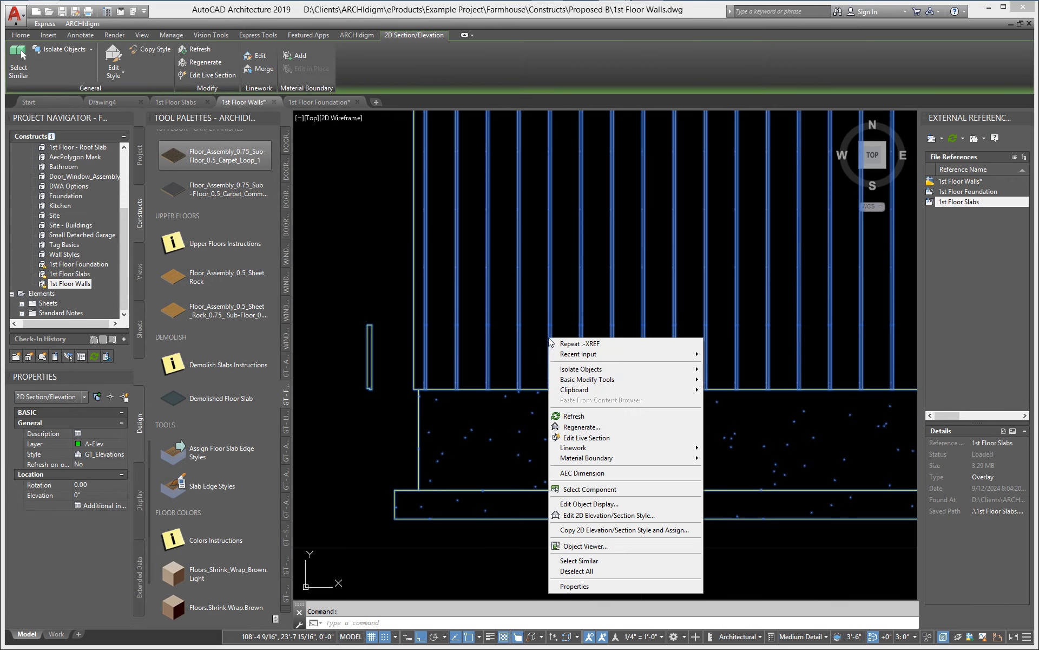
pyautogui.click(577, 416)
# - Examine the joint between siding and foundation on the vertical-siding and horizontal-siding buildings in the elevation
pyautogui.scroll(4, 460, 416)
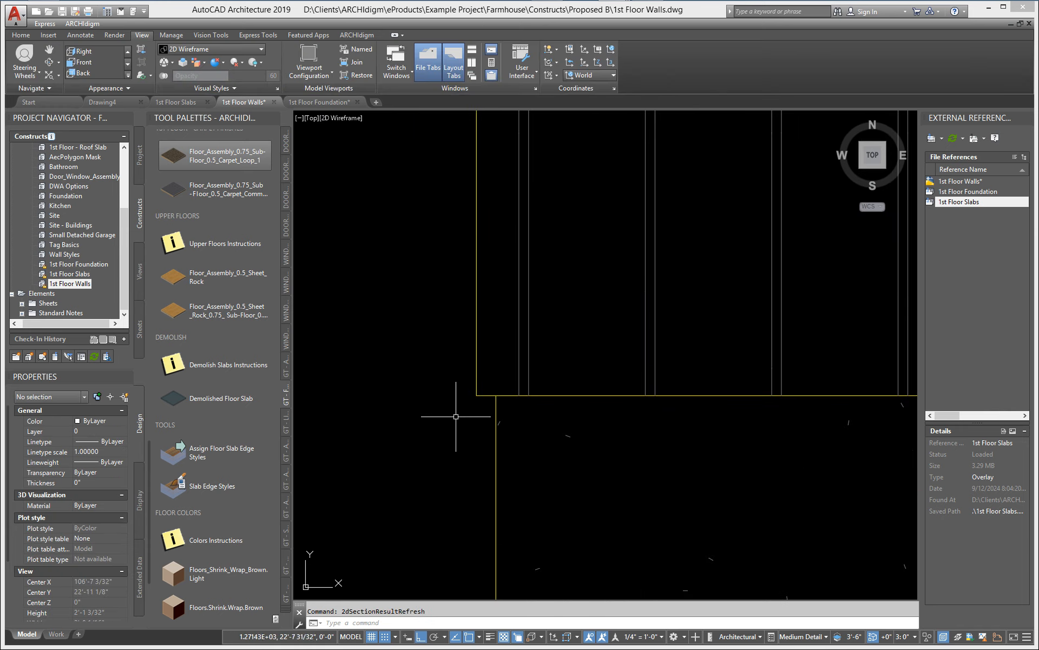
pyautogui.scroll(-4, 450, 371)
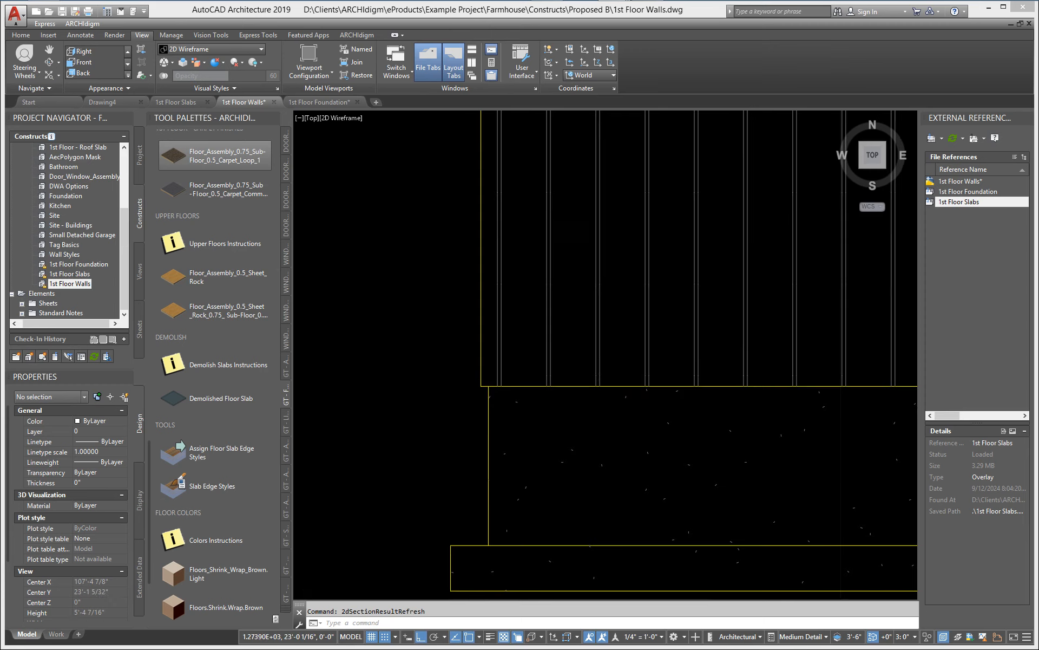
pyautogui.scroll(-8, 446, 369)
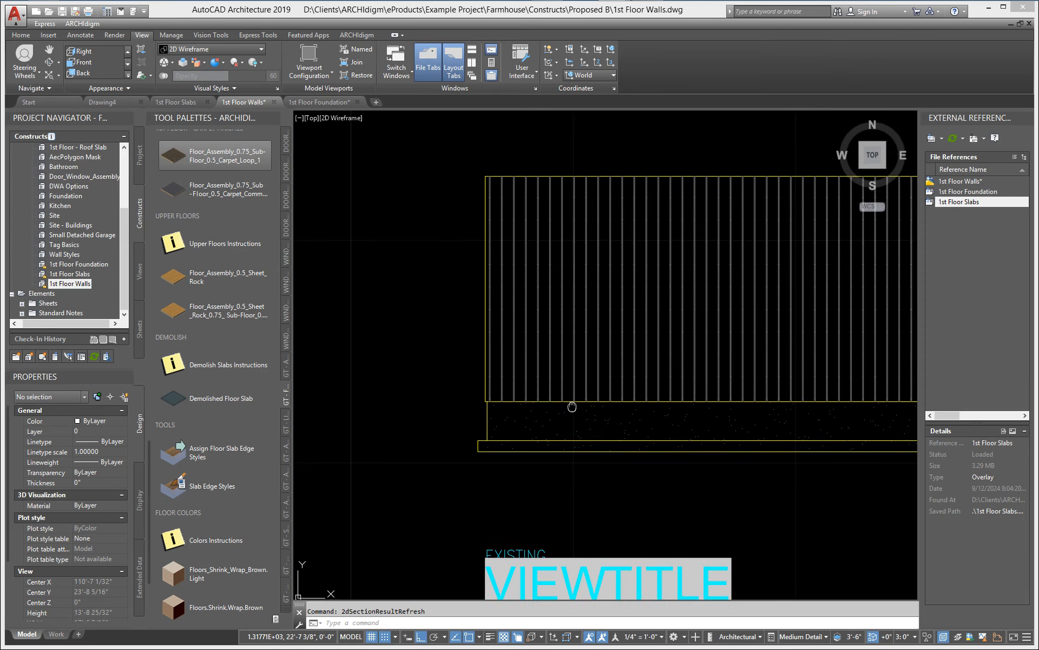
pyautogui.scroll(10, 541, 413)
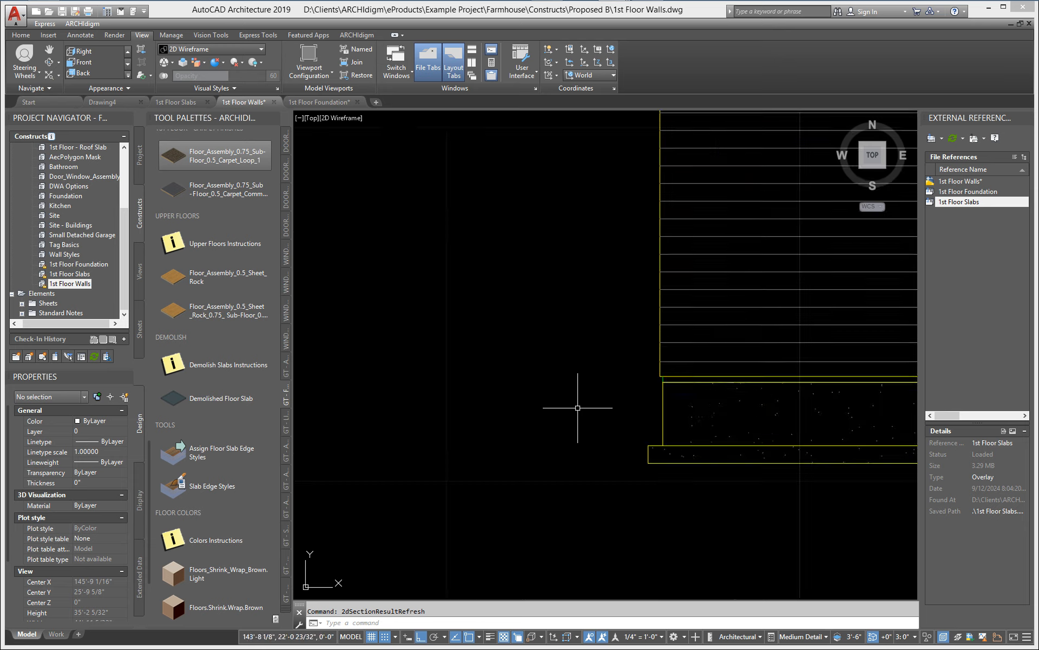
pyautogui.scroll(-6, 614, 372)
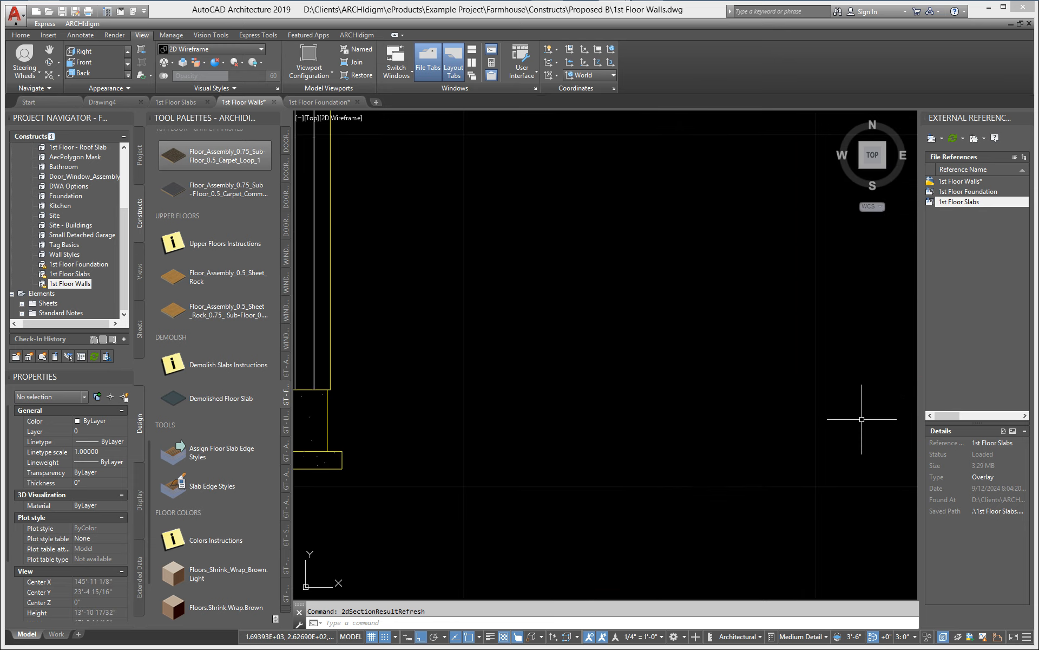
pyautogui.moveTo(622, 430); pyautogui.dragTo(704, 435, button='middle')
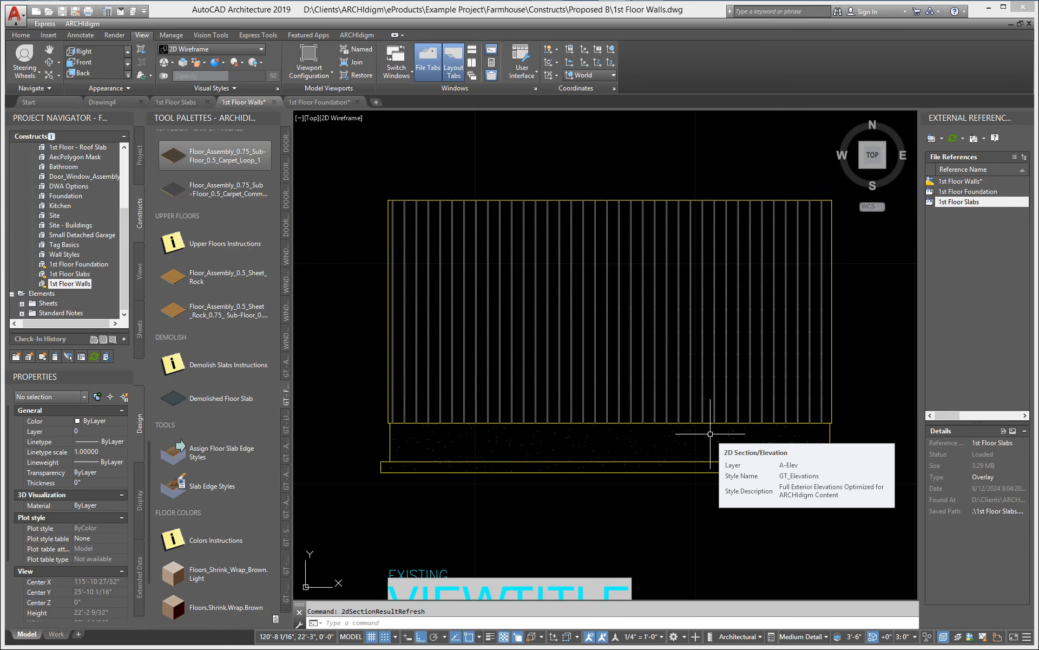
pyautogui.scroll(-2, 704, 428)
pyautogui.moveTo(696, 431); pyautogui.dragTo(395, 400, button='middle')
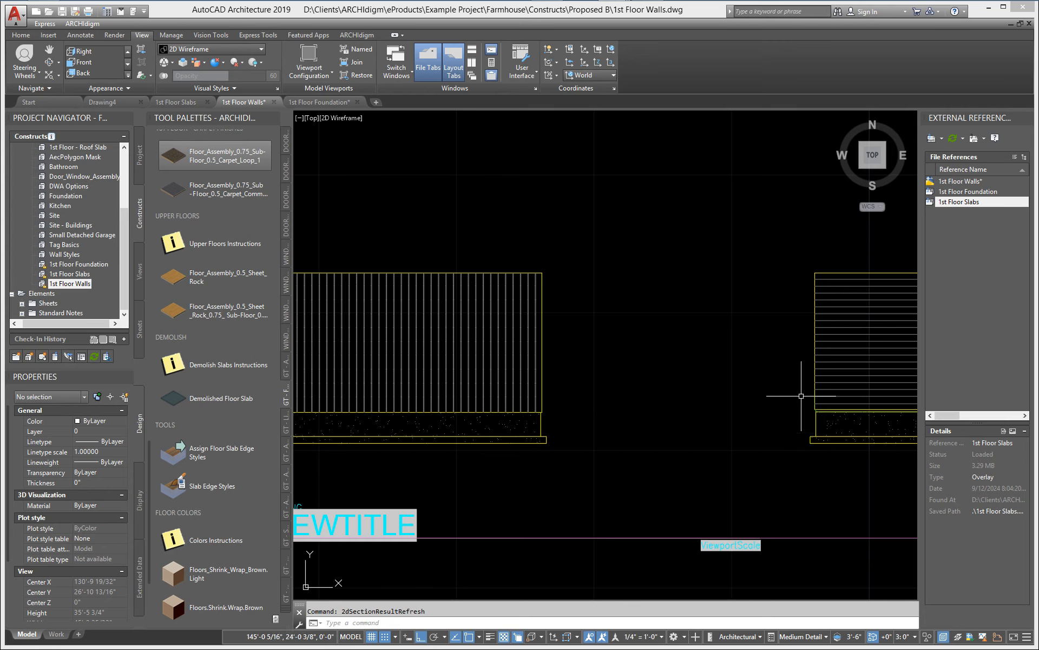
# - Open the slab edge styles of the 1st Floor Slabs drawing in the Style Manager with the slabedgestyle command
pyautogui.click(176, 102)
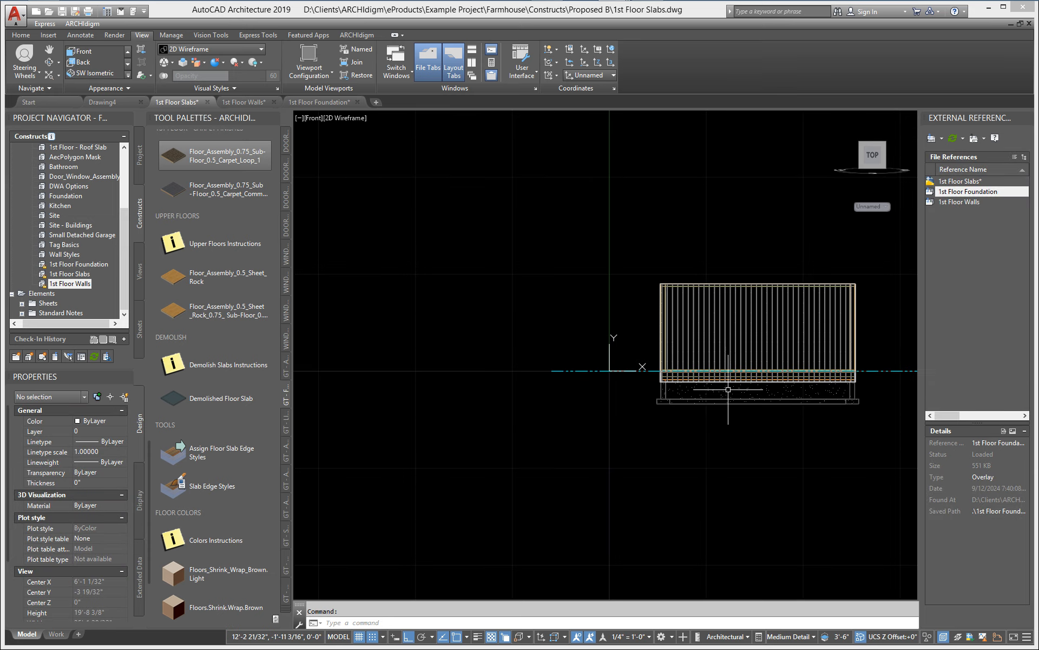
pyautogui.scroll(-4, 709, 386)
pyautogui.write('sal')
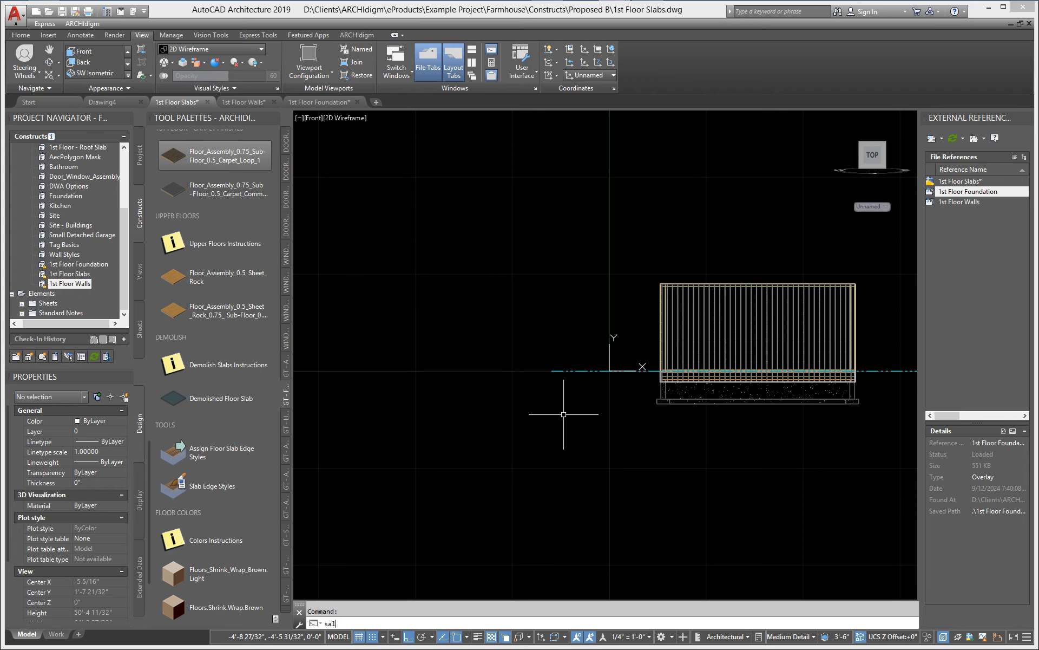
pyautogui.write('bedgestyle')
pyautogui.press('Return')
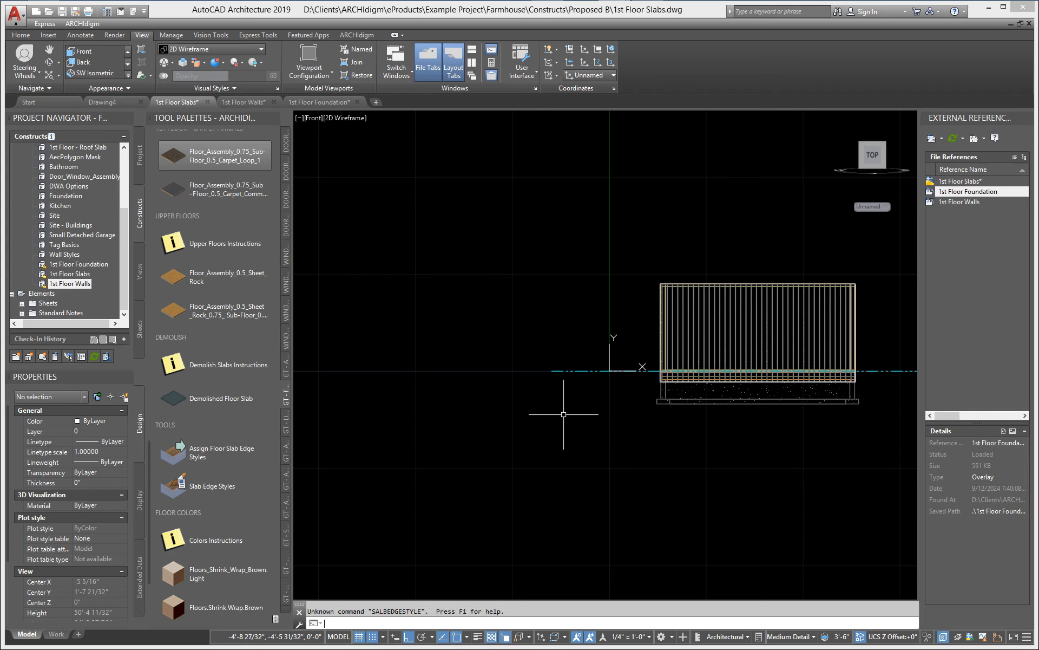
pyautogui.write('slabe')
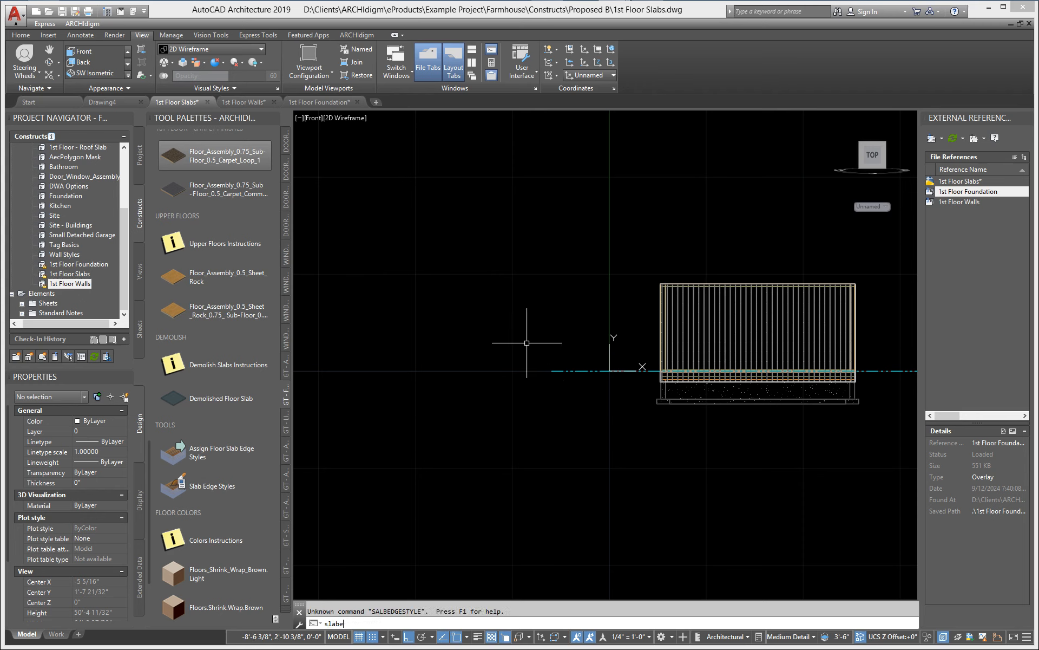
pyautogui.write('dgestyle')
pyautogui.press('Return')
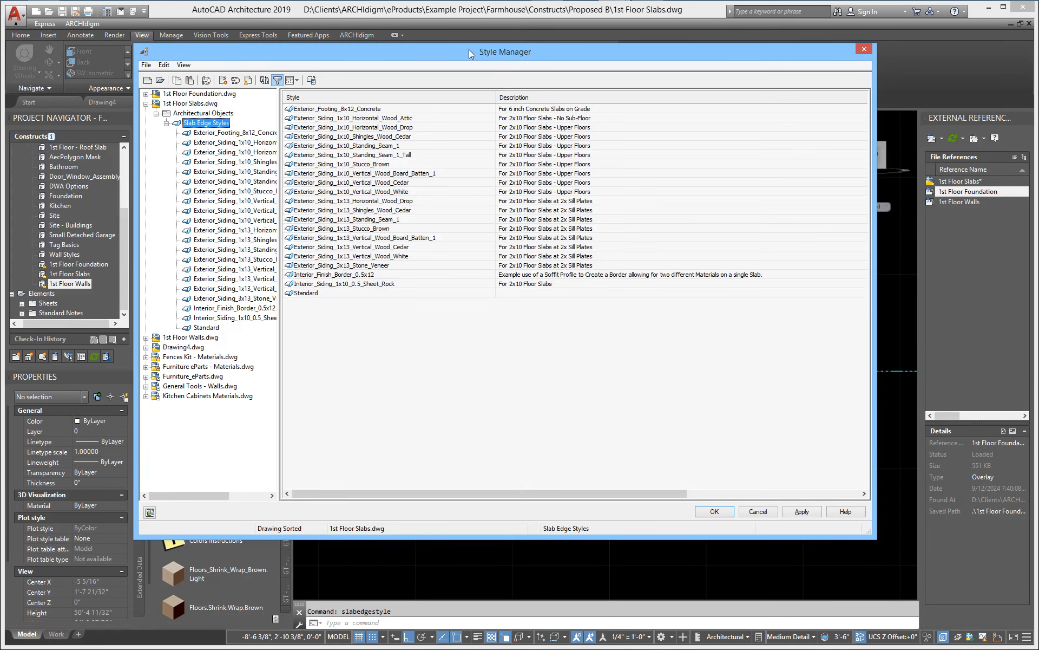
# - Duplicate the slab edge style Exterior_Siding_1x13_Horizontal_Wood_Drop and name the copy Exterior_Siding_1x13_Horizontal_Wood_Drop_Tall
pyautogui.click(399, 202)
pyautogui.hotkey('ctrl', 'c')
pyautogui.hotkey('ctrl', 'v')
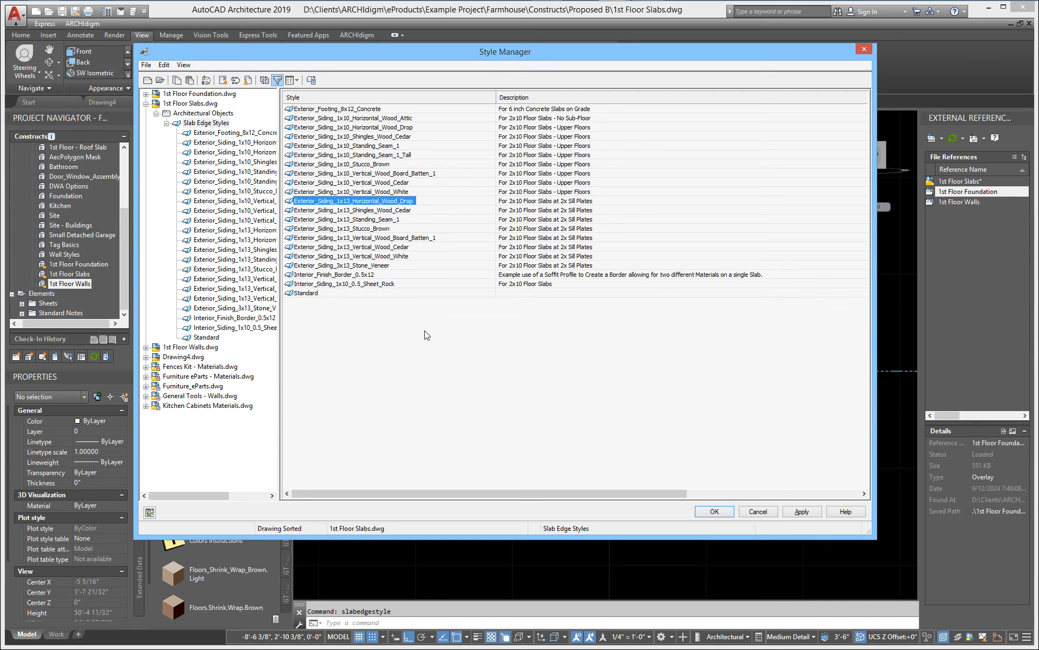
pyautogui.click(400, 211)
pyautogui.rightClick(400, 214)
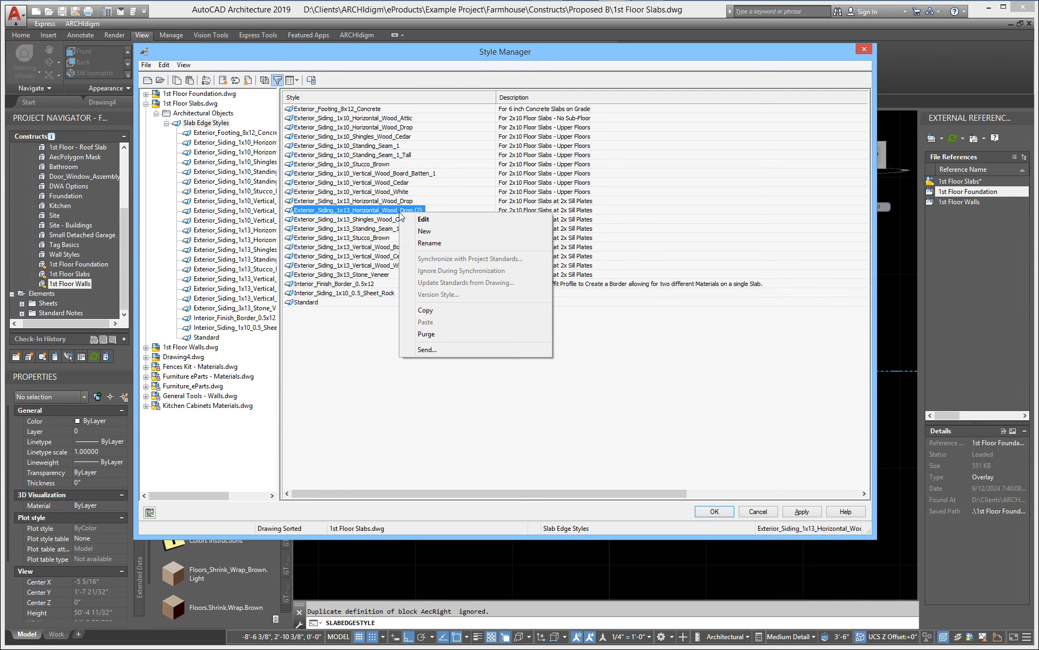
pyautogui.click(430, 242)
pyautogui.press('End')
pyautogui.press('BackSpace')
pyautogui.press('BackSpace')
pyautogui.press('BackSpace')
pyautogui.press('BackSpace')
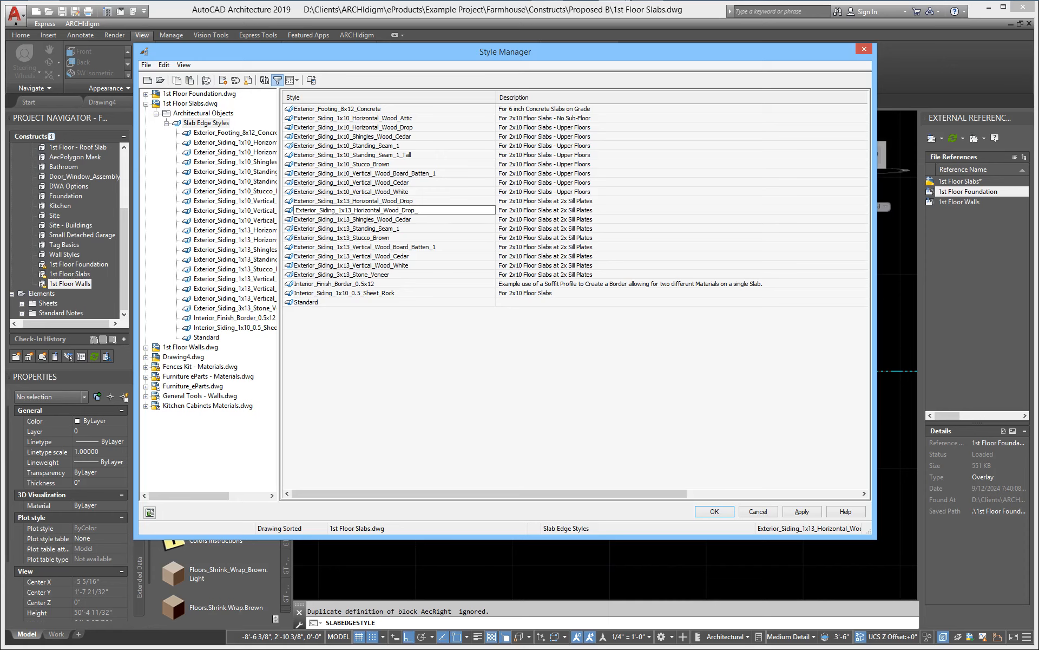
pyautogui.press('Return')
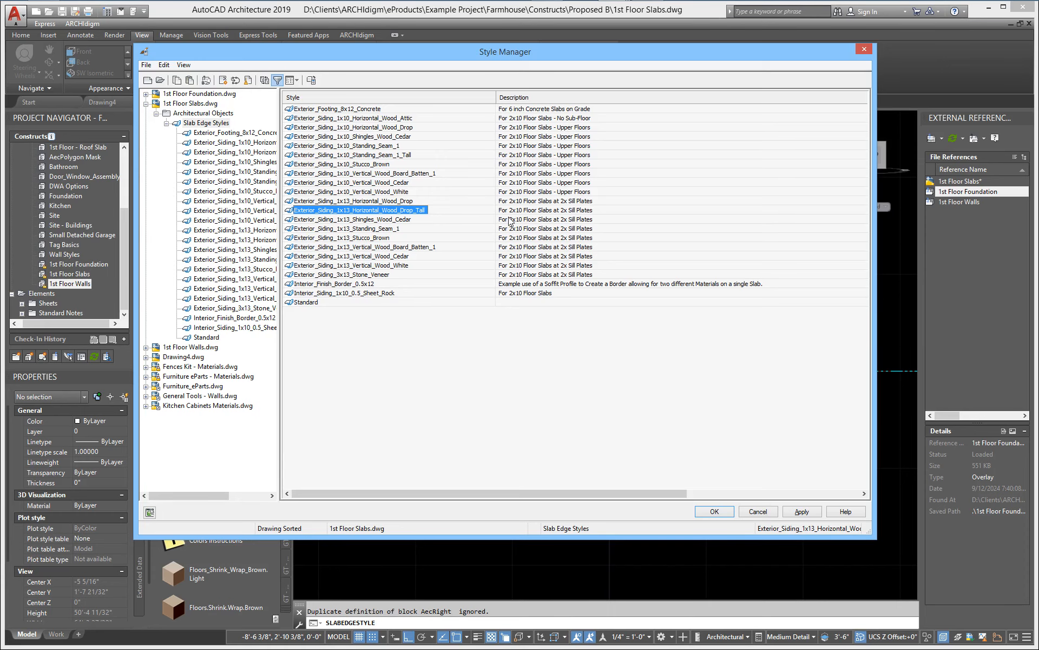
# - Set the fascia profile of Exterior_Siding_1x13_Horizontal_Wood_Drop_Tall to Tall_Floor_Exterior_Edge, apply the change and close the Style Manager
pyautogui.doubleClick(403, 211)
pyautogui.click(360, 100)
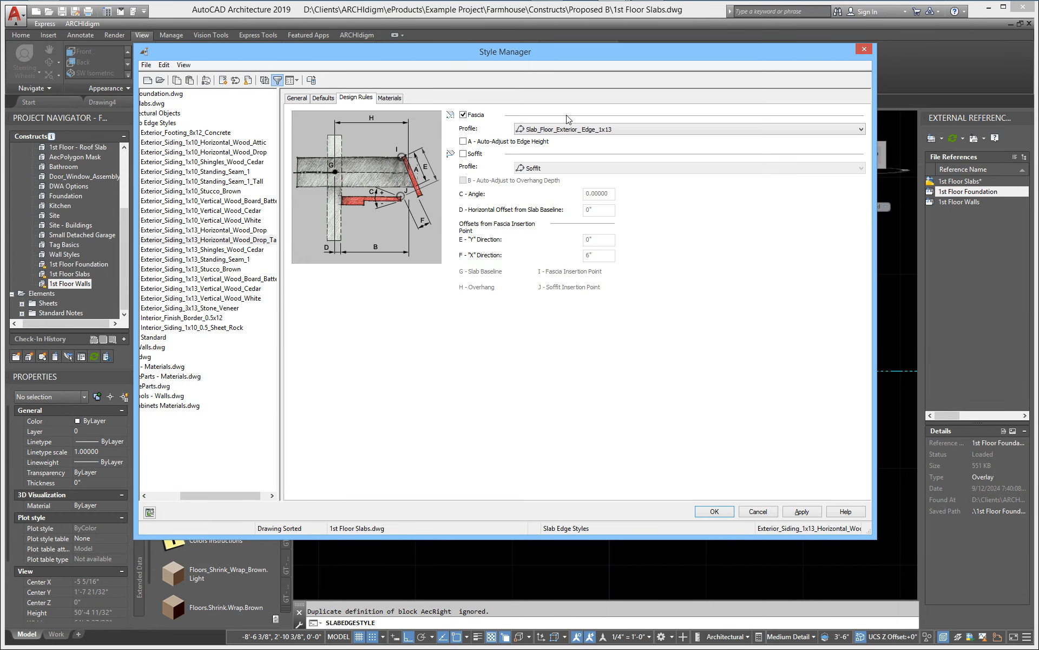
pyautogui.click(577, 130)
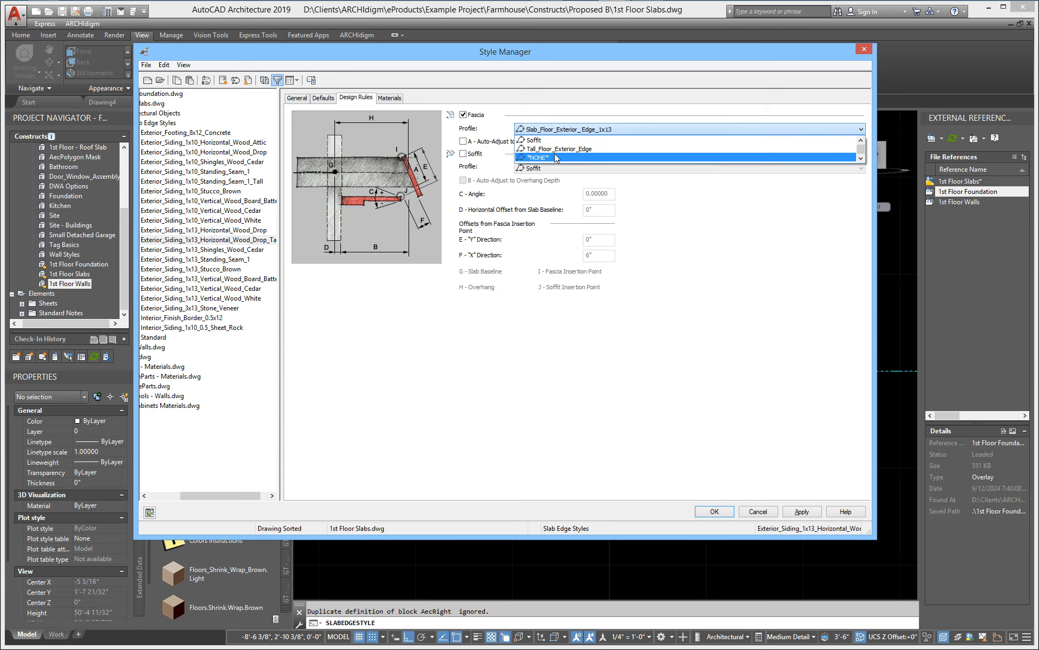
pyautogui.click(560, 149)
pyautogui.click(803, 512)
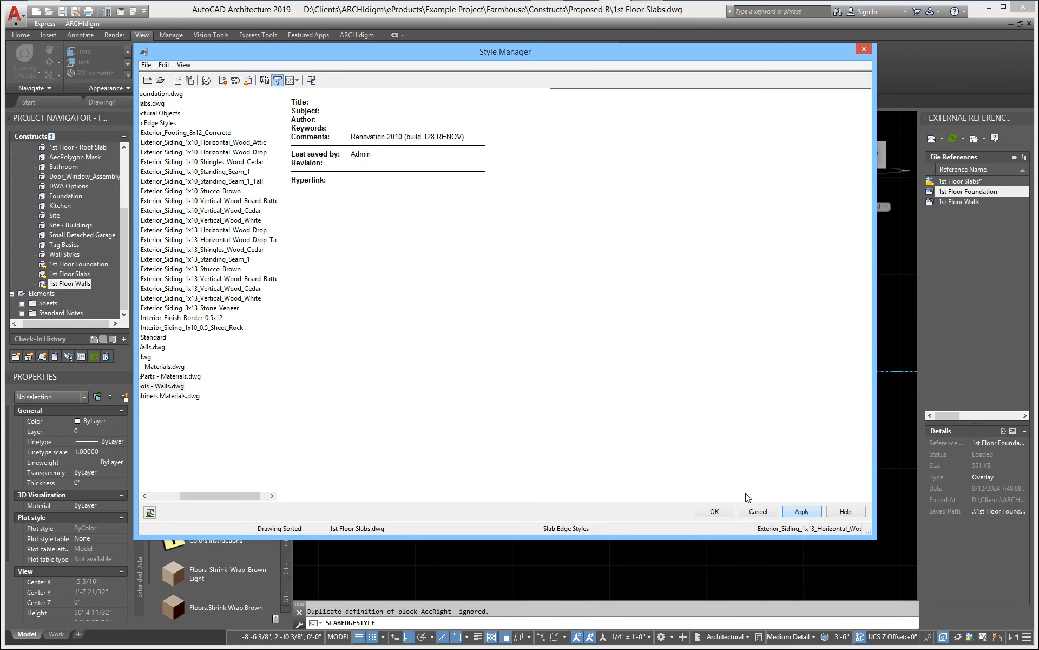
pyautogui.click(753, 511)
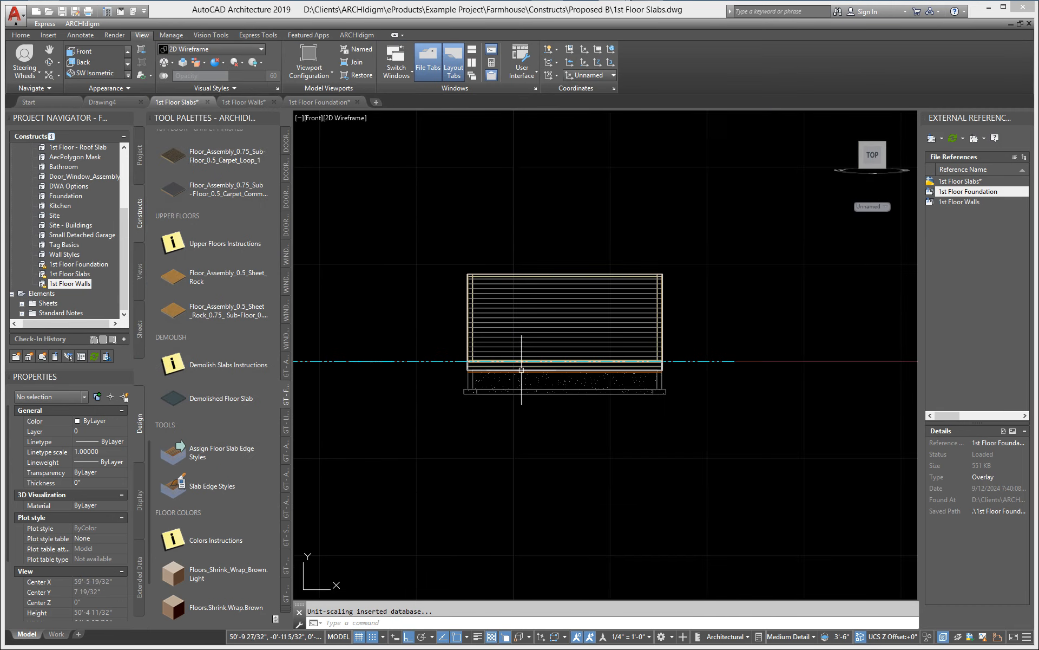
# - Assign the Exterior_Siding_1x13_Horizontal_Wood_Drop_Tall edge style to all four edges of the horizontal-siding building's floor slab
pyautogui.scroll(3, 523, 367)
pyautogui.moveTo(422, 376); pyautogui.dragTo(589, 381, button='middle')
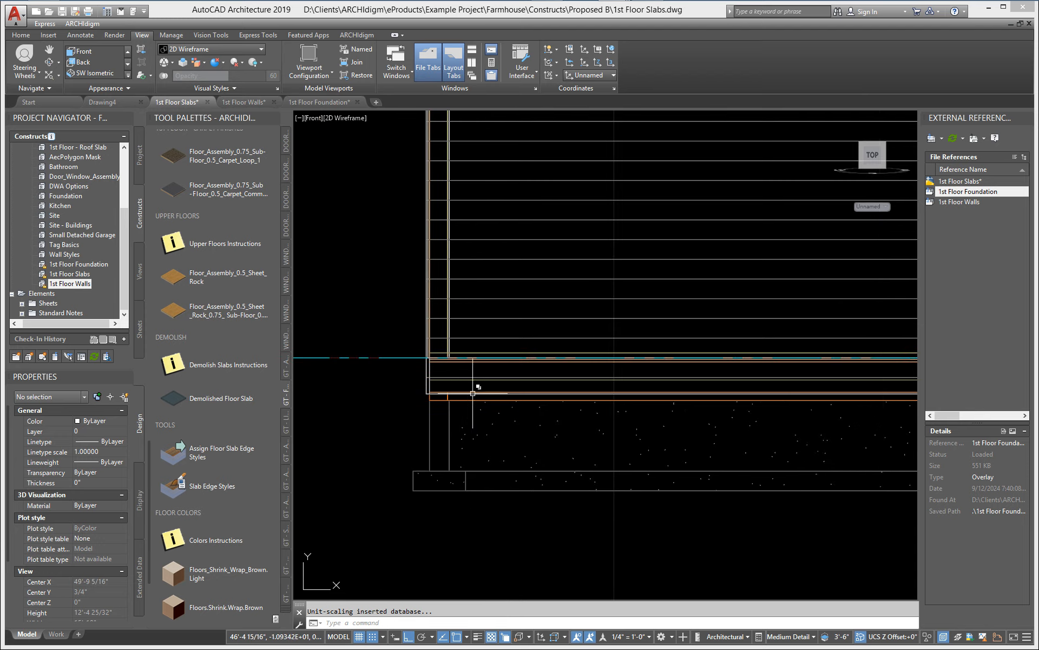
pyautogui.click(459, 379)
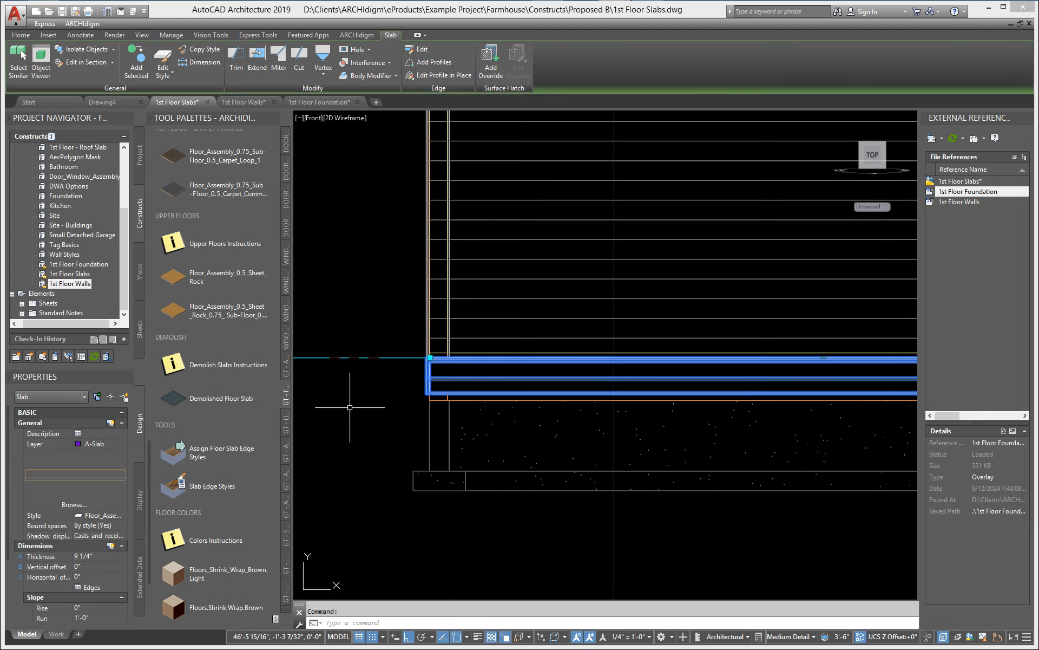
pyautogui.click(89, 586)
pyautogui.keyDown('ctrl'); pyautogui.click(464, 245); pyautogui.keyUp('ctrl')
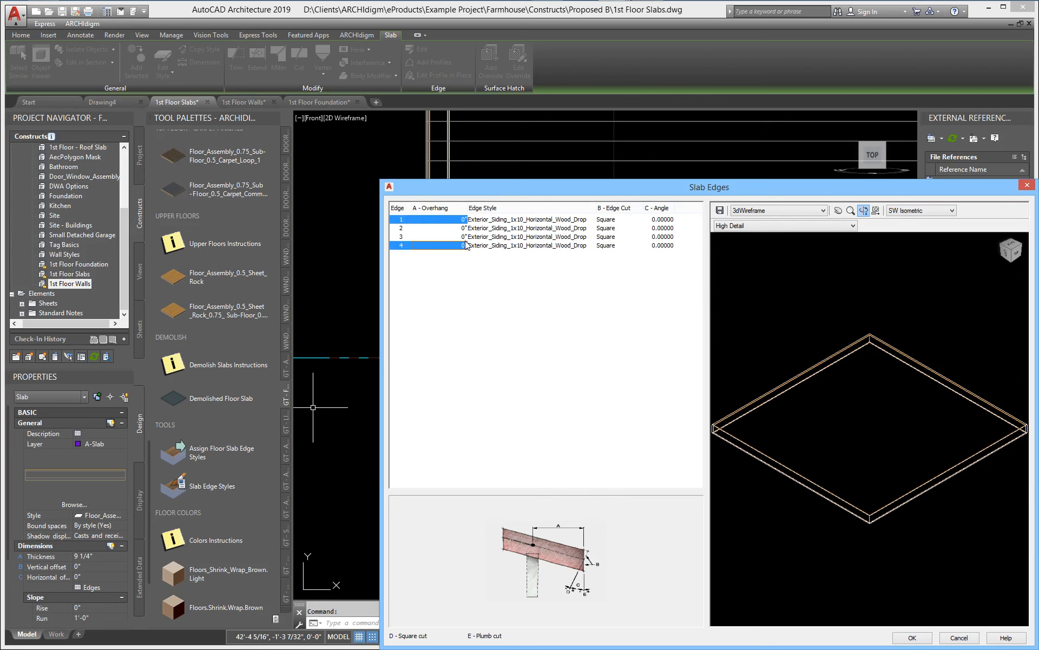
pyautogui.keyDown('ctrl'); pyautogui.click(465, 237); pyautogui.keyUp('ctrl')
pyautogui.keyDown('ctrl'); pyautogui.click(499, 228); pyautogui.keyUp('ctrl')
pyautogui.click(579, 223)
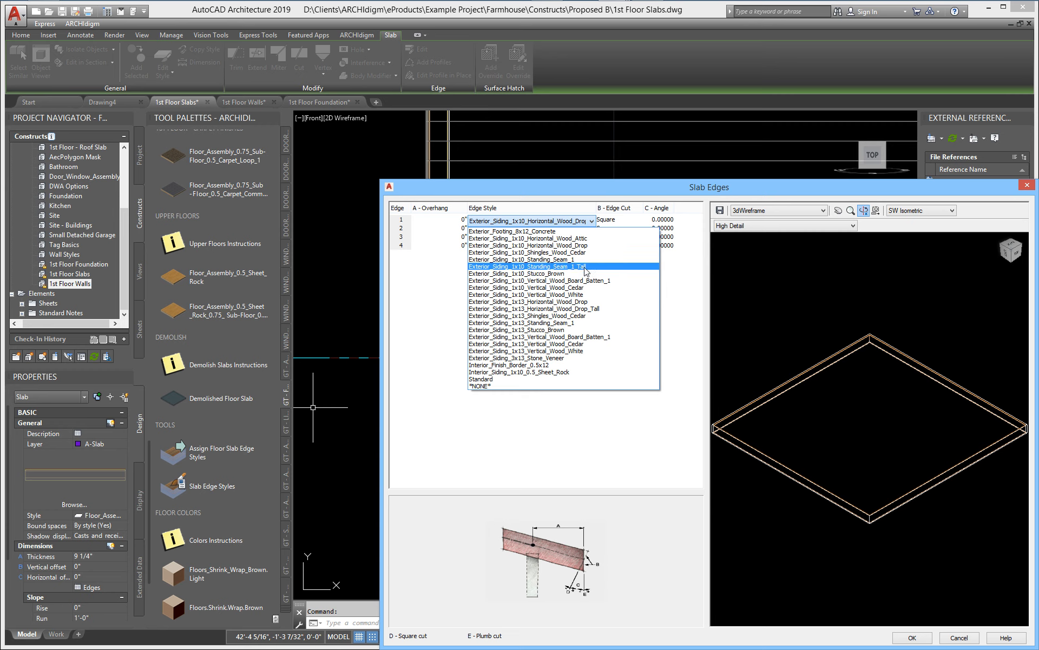
pyautogui.click(590, 302)
pyautogui.click(903, 640)
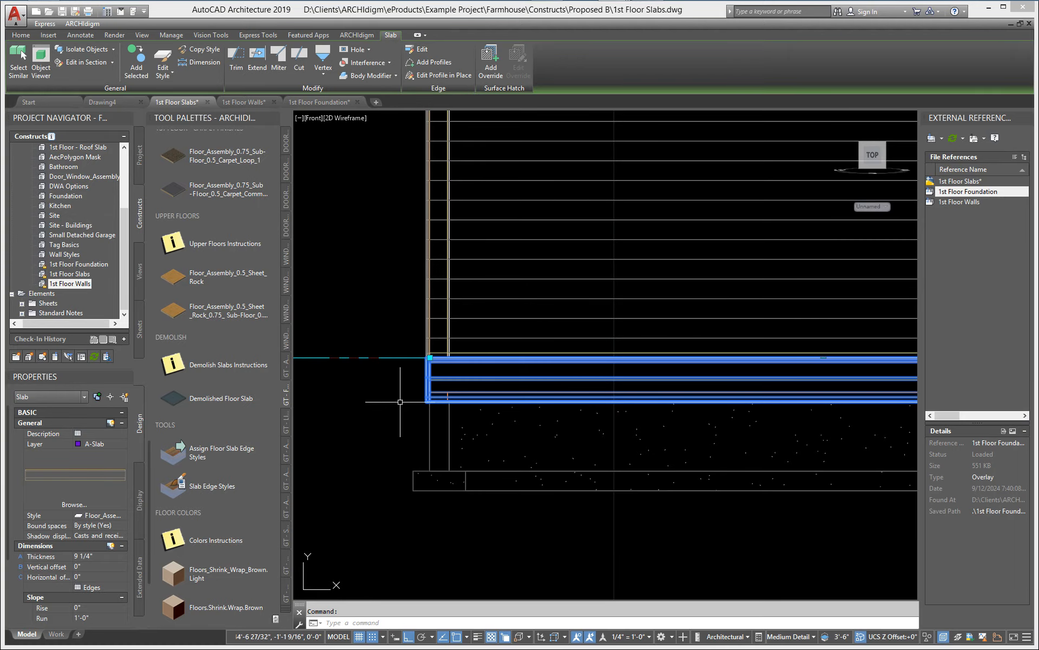
# - Save the 1st Floor Slabs drawing and reload it as an external reference in the 1st Floor Walls drawing
pyautogui.hotkey('ctrl', 's')
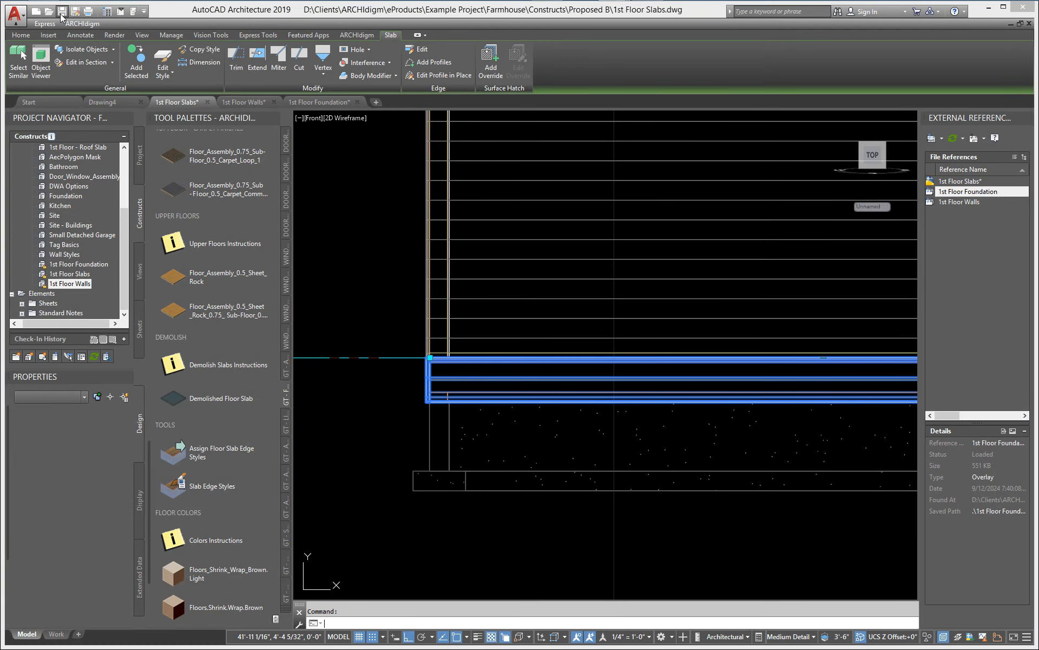
pyautogui.click(244, 102)
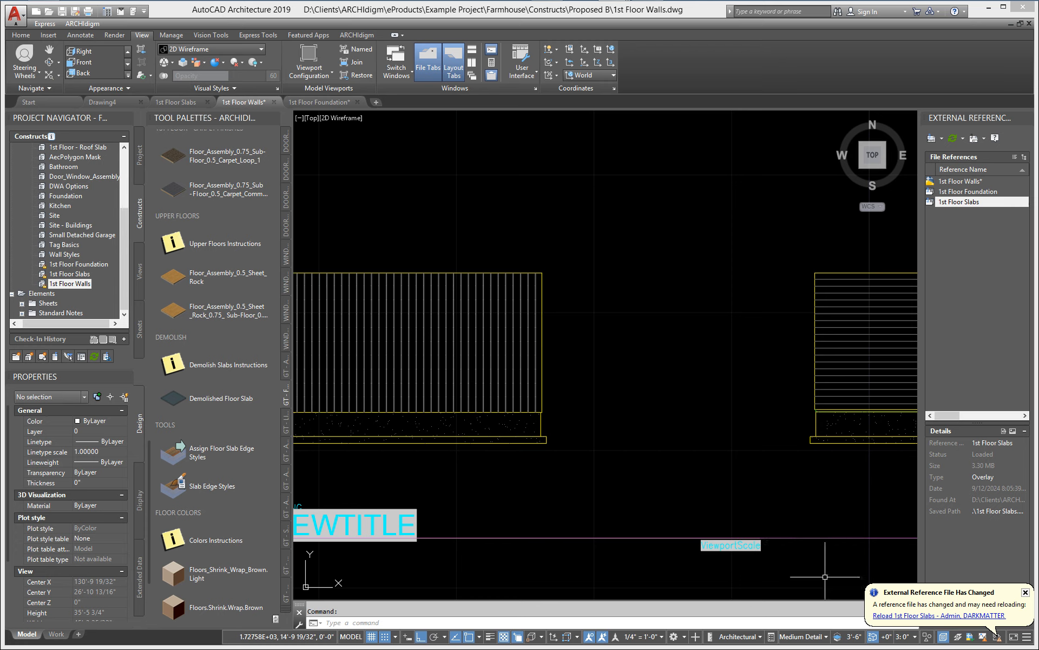
pyautogui.click(916, 616)
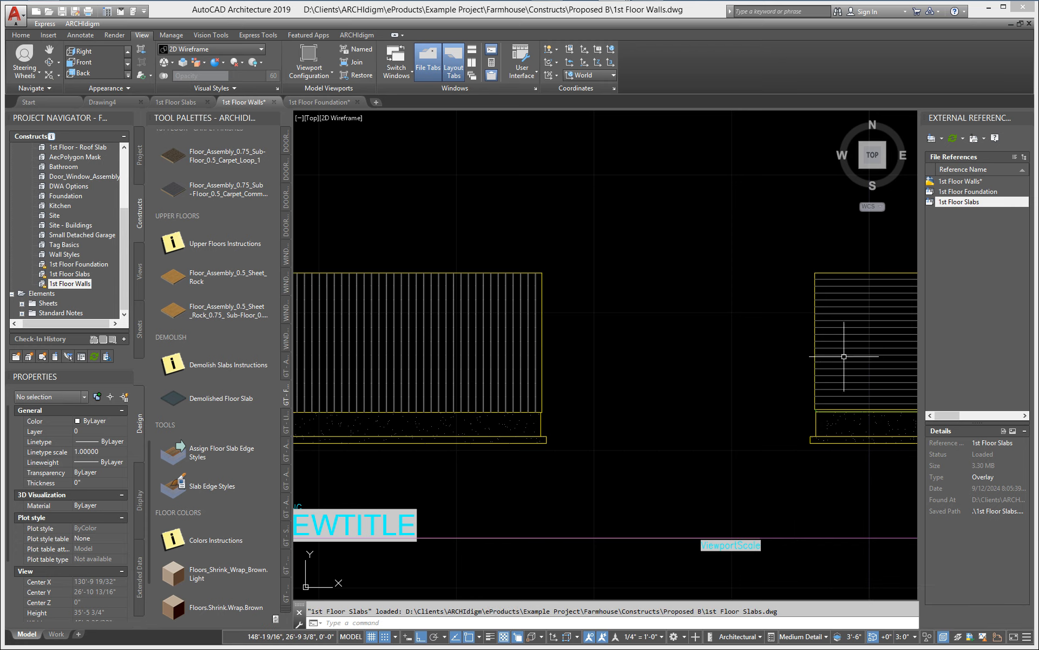
# - Refresh the 2D elevation containing the horizontal-siding building in the 1st Floor Walls drawing
pyautogui.click(839, 353)
pyautogui.rightClick(845, 355)
pyautogui.click(869, 433)
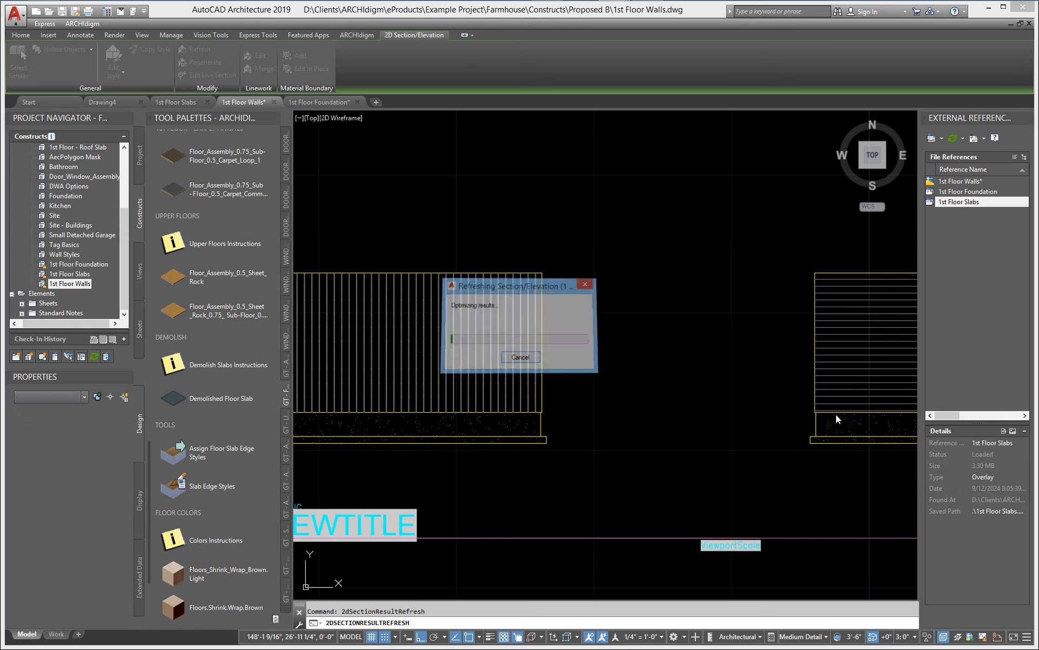
# - Examine the siding lines and the joint between siding and foundation at the corner of the horizontal-siding building's elevation
pyautogui.scroll(5, 471, 421)
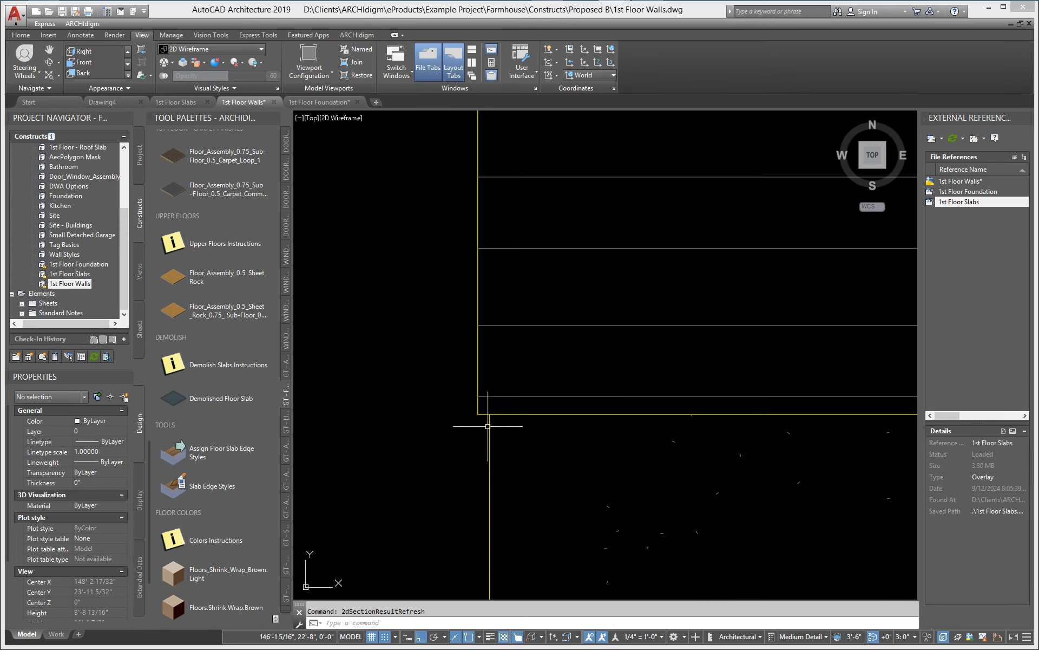
pyautogui.scroll(3, 487, 424)
pyautogui.moveTo(534, 420); pyautogui.dragTo(476, 416, button='middle')
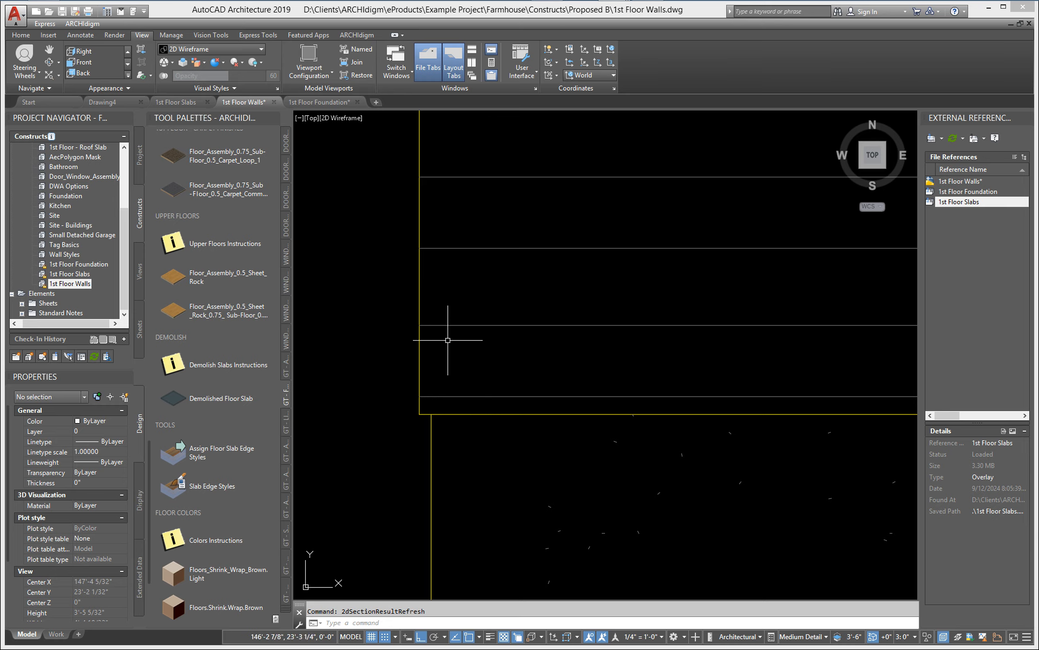
pyautogui.scroll(-4, 461, 343)
pyautogui.moveTo(475, 343); pyautogui.dragTo(461, 368, button='middle')
pyautogui.scroll(-1, 462, 367)
pyautogui.moveTo(576, 379); pyautogui.dragTo(528, 443, button='middle')
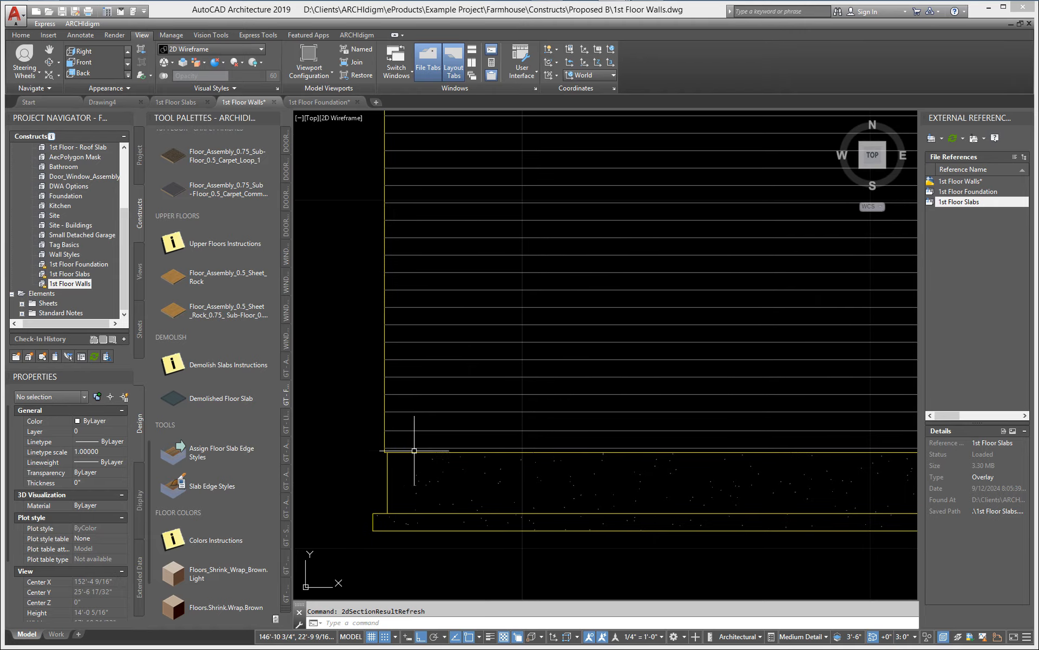
pyautogui.moveTo(414, 433); pyautogui.dragTo(505, 430, button='middle')
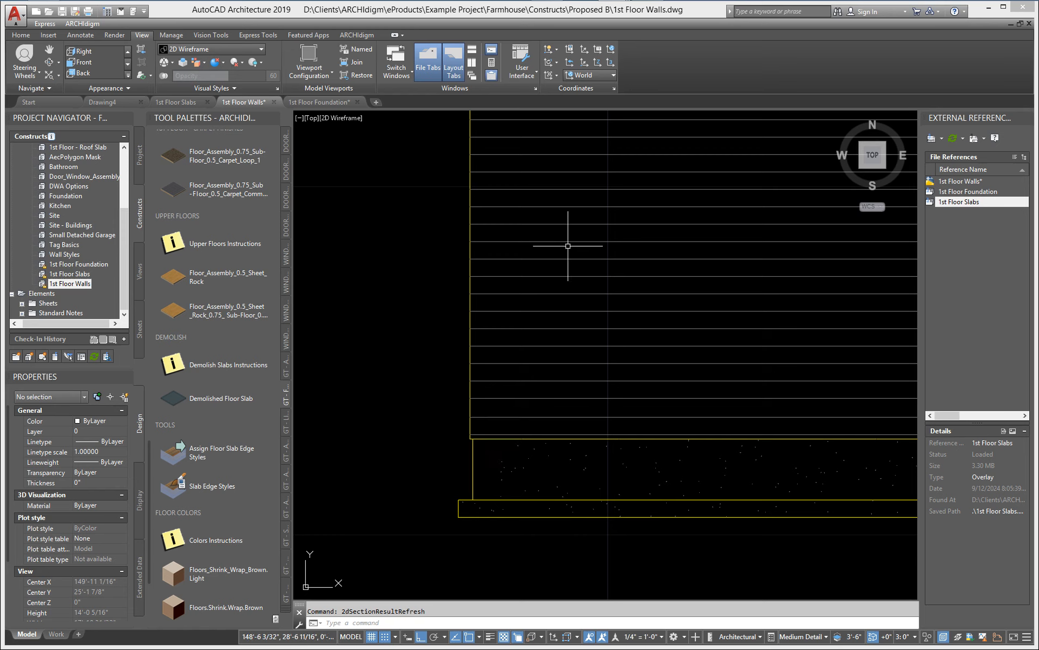
# - Open the General Medium Detail hatching settings of the Walls.Finishes.Siding.Horizontal.Wood.Drop material definition with the material command's Define option
pyautogui.write('ma')
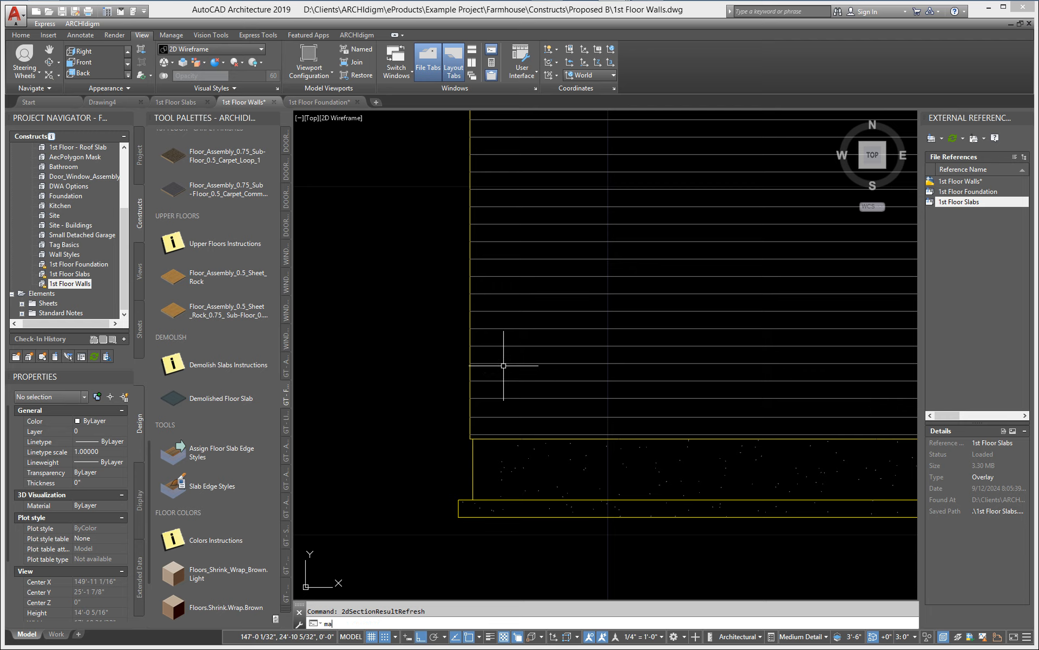
pyautogui.write('terial Definition [Define]: d')
pyautogui.press('Return')
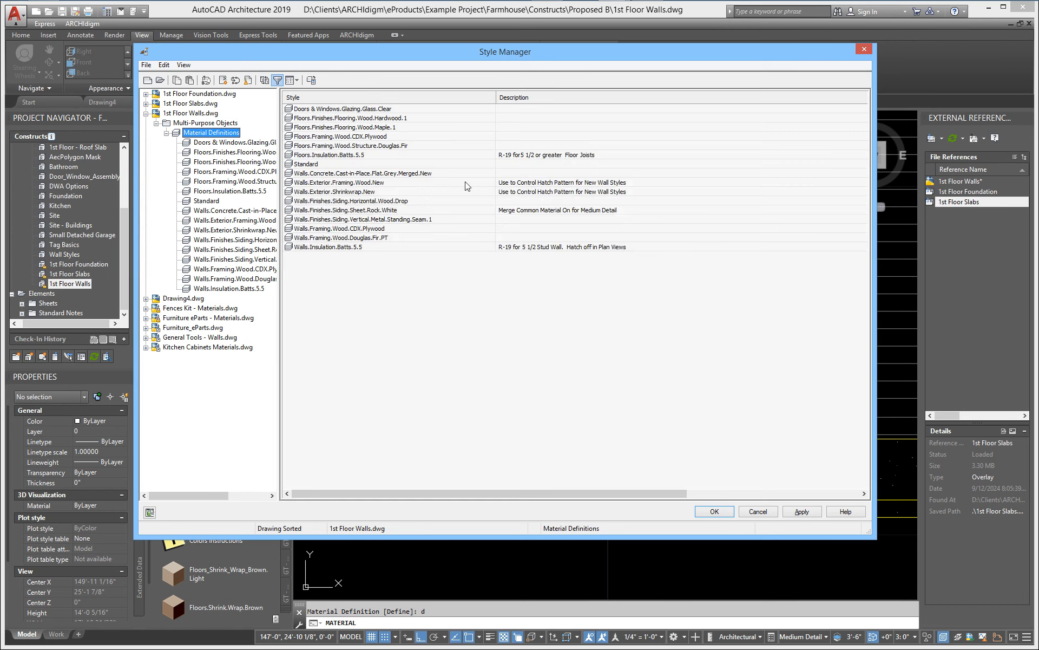
pyautogui.doubleClick(402, 200)
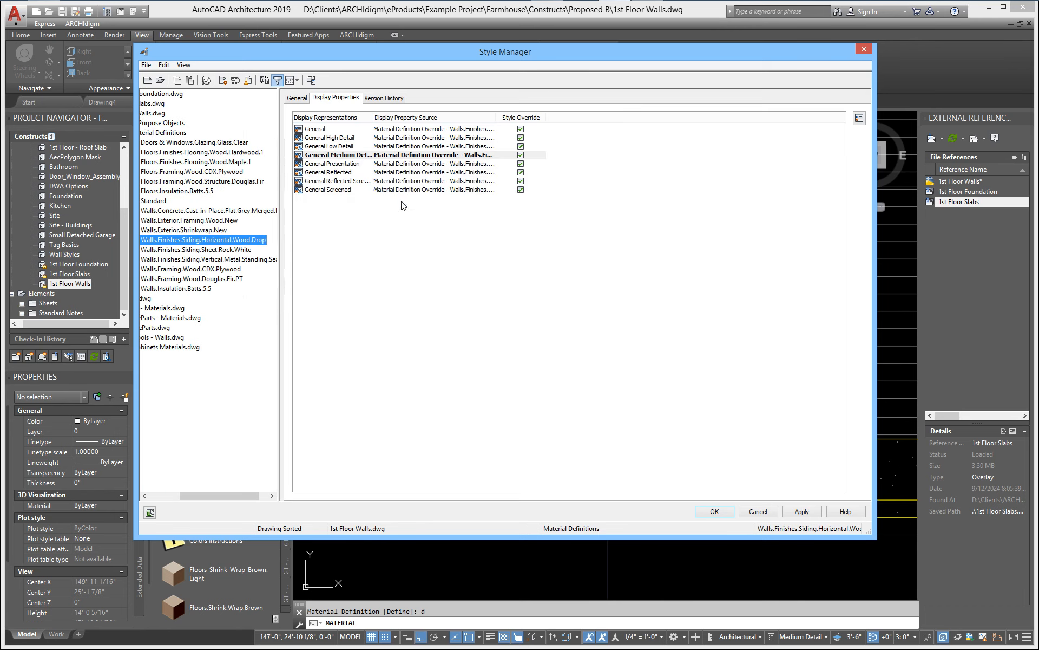
pyautogui.doubleClick(340, 156)
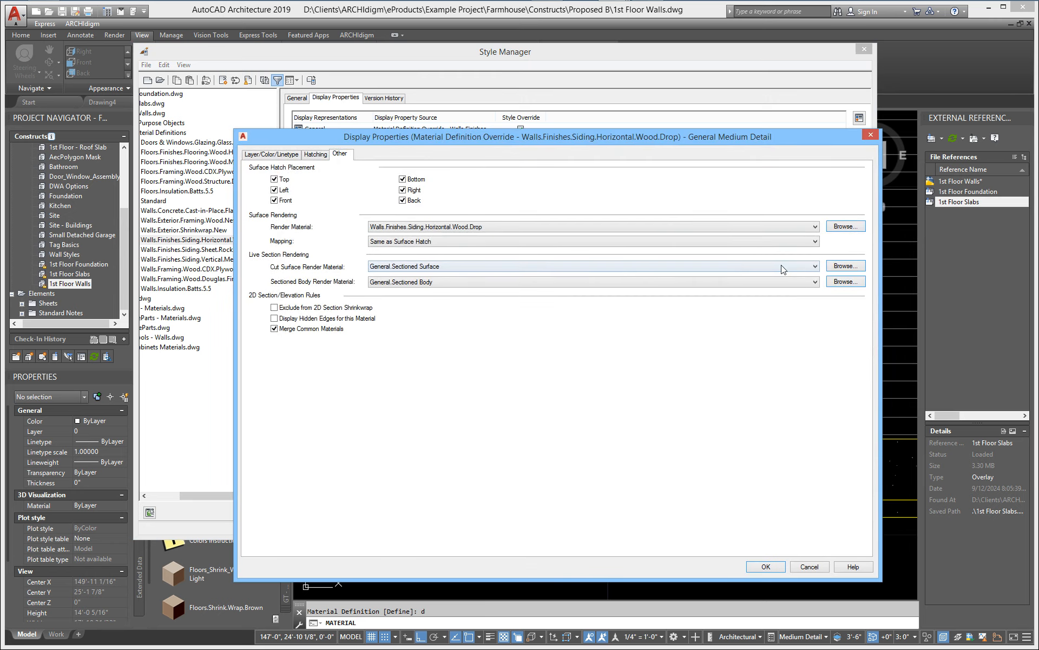
pyautogui.click(316, 155)
# - Set the surface hatch Y offset of Walls.Finishes.Siding.Horizontal.Wood.Drop to 5 1/2", apply the change and close the Style Manager
pyautogui.click(527, 196)
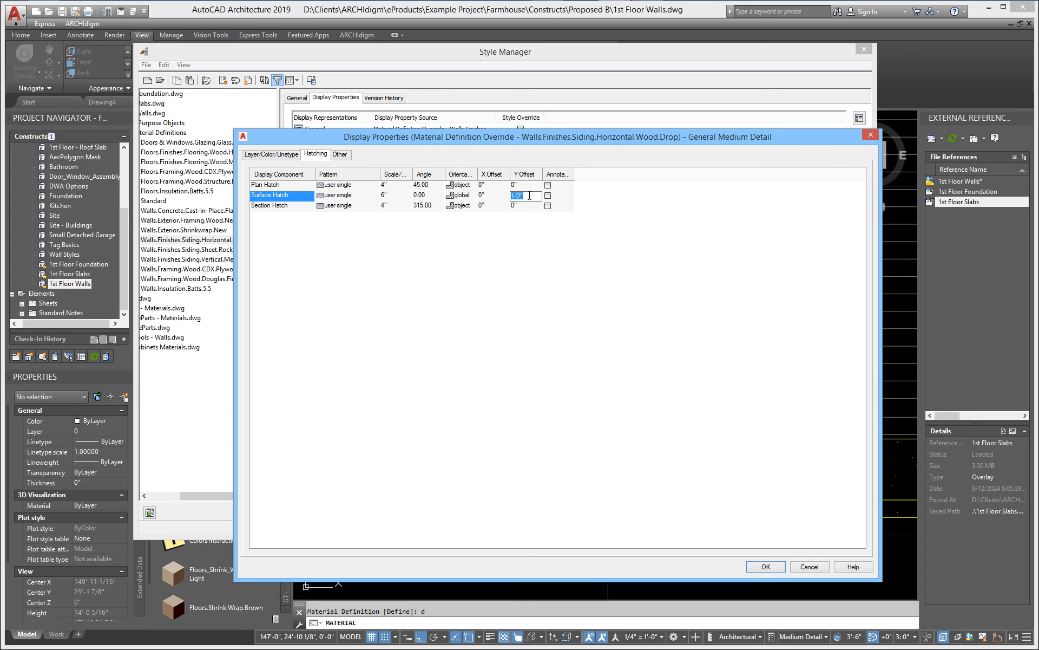
pyautogui.click(530, 196)
pyautogui.press('Return')
pyautogui.click(533, 196)
pyautogui.write('5')
pyautogui.click(758, 566)
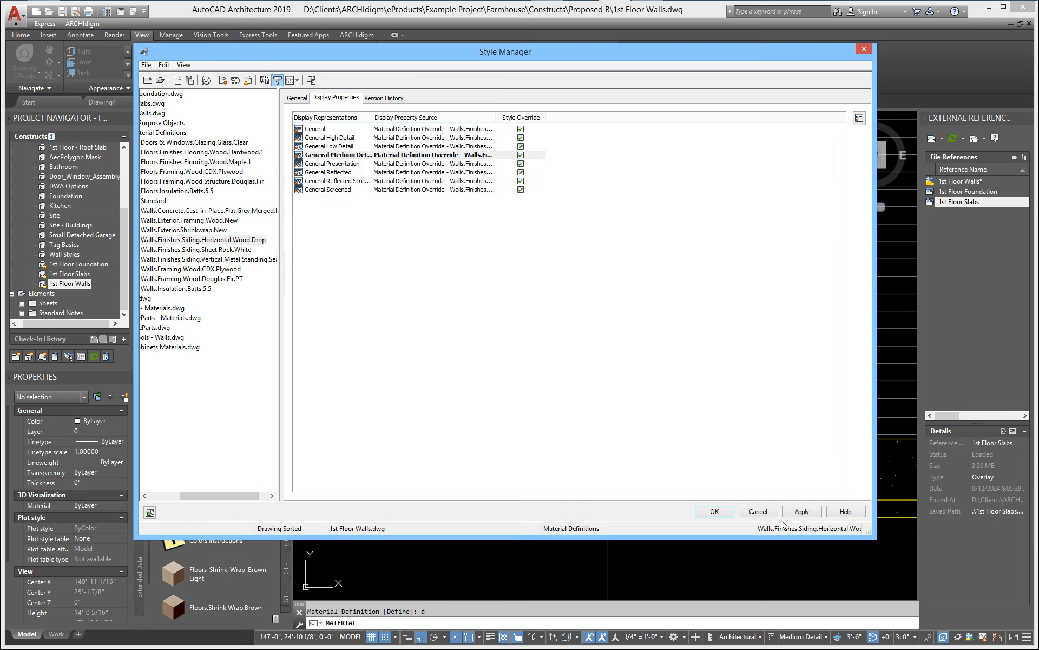
pyautogui.click(800, 511)
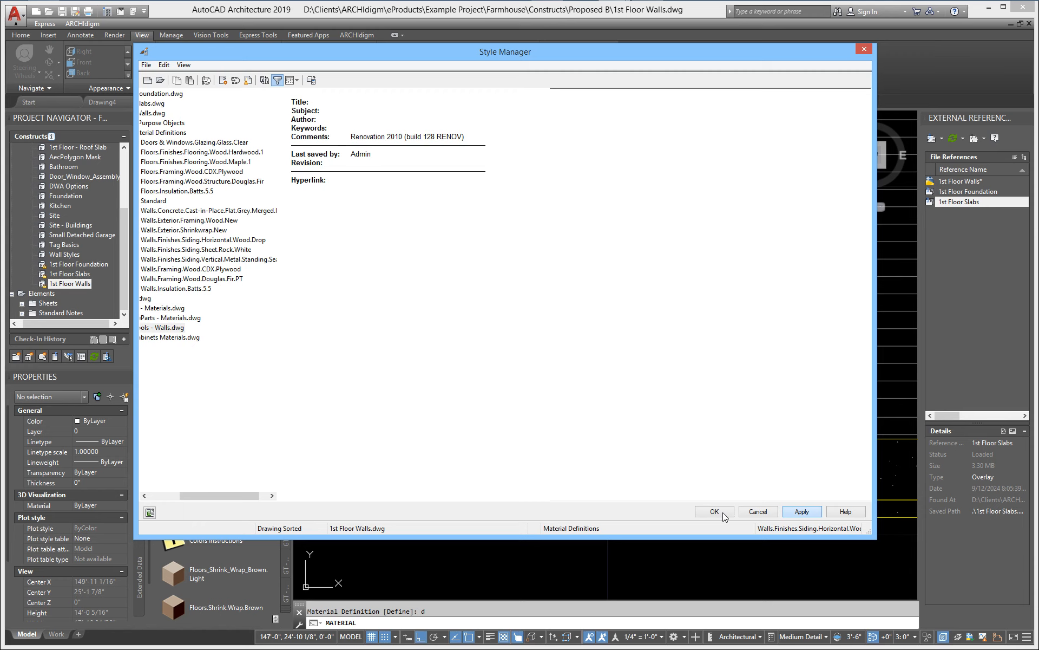
pyautogui.click(723, 512)
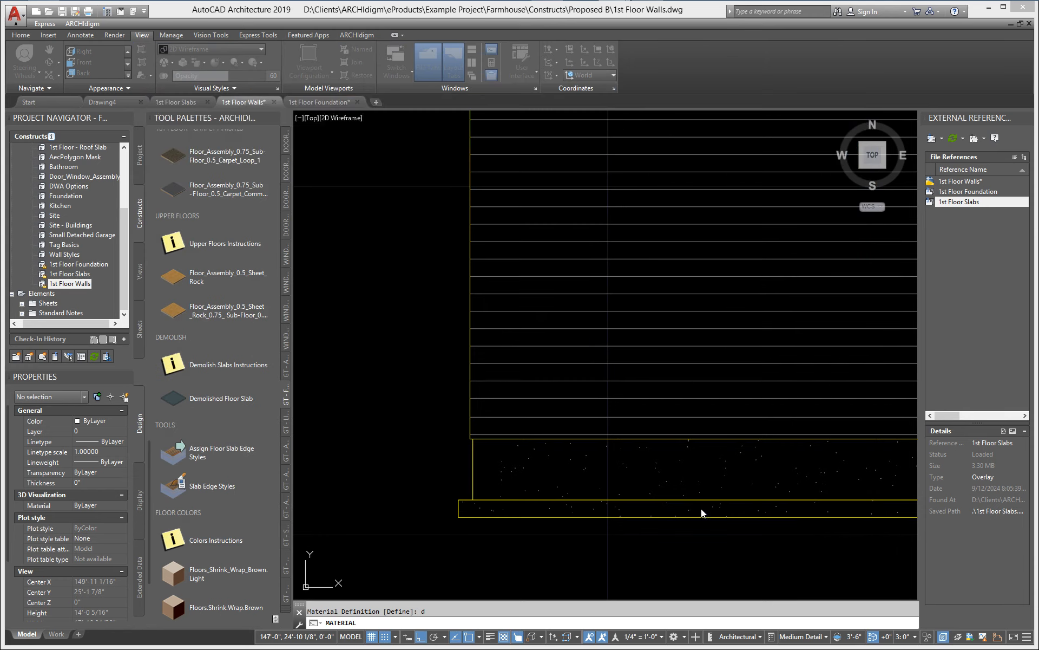
# - Refresh the 2D elevation and check the siding hatch spacing just above the foundation
pyautogui.press('Escape')
pyautogui.click(627, 418)
pyautogui.rightClick(628, 417)
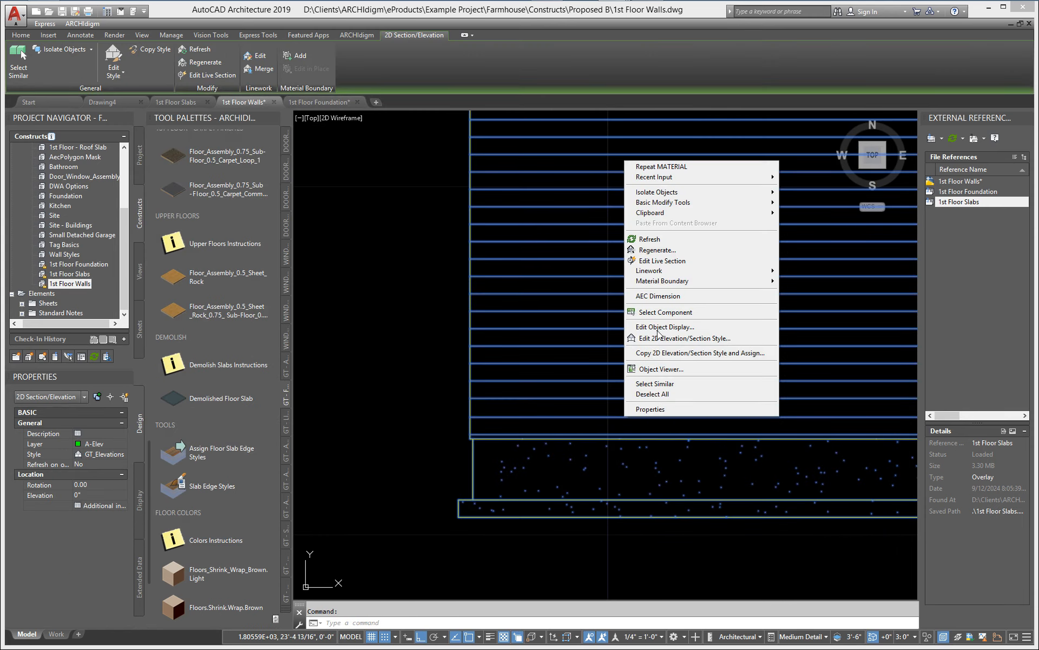
pyautogui.click(657, 239)
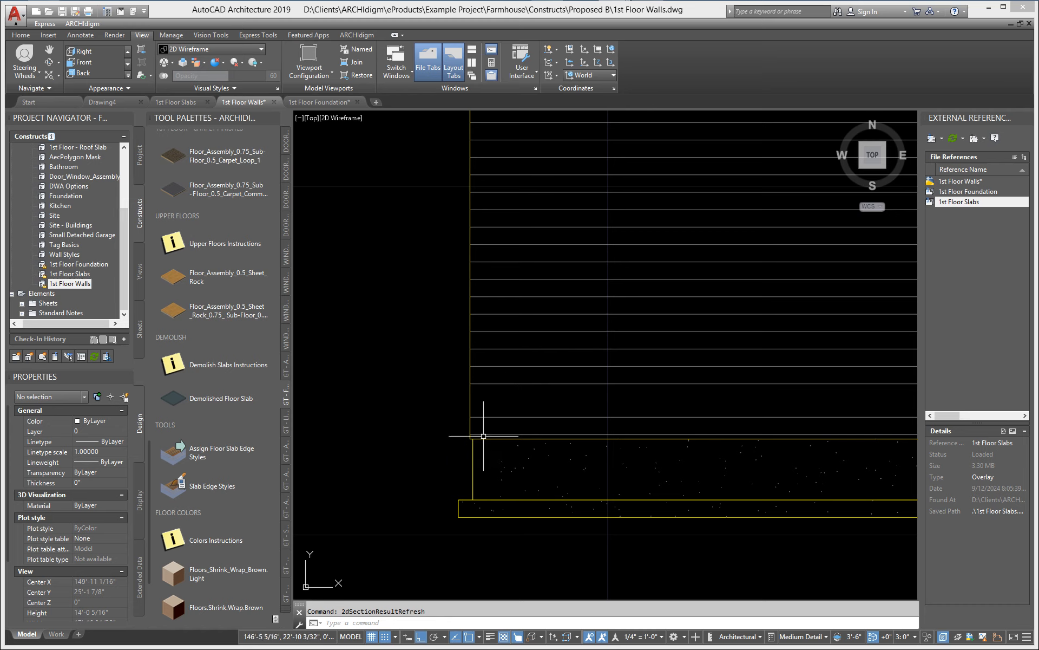
pyautogui.scroll(3, 482, 433)
pyautogui.scroll(-4, 493, 408)
pyautogui.write('m')
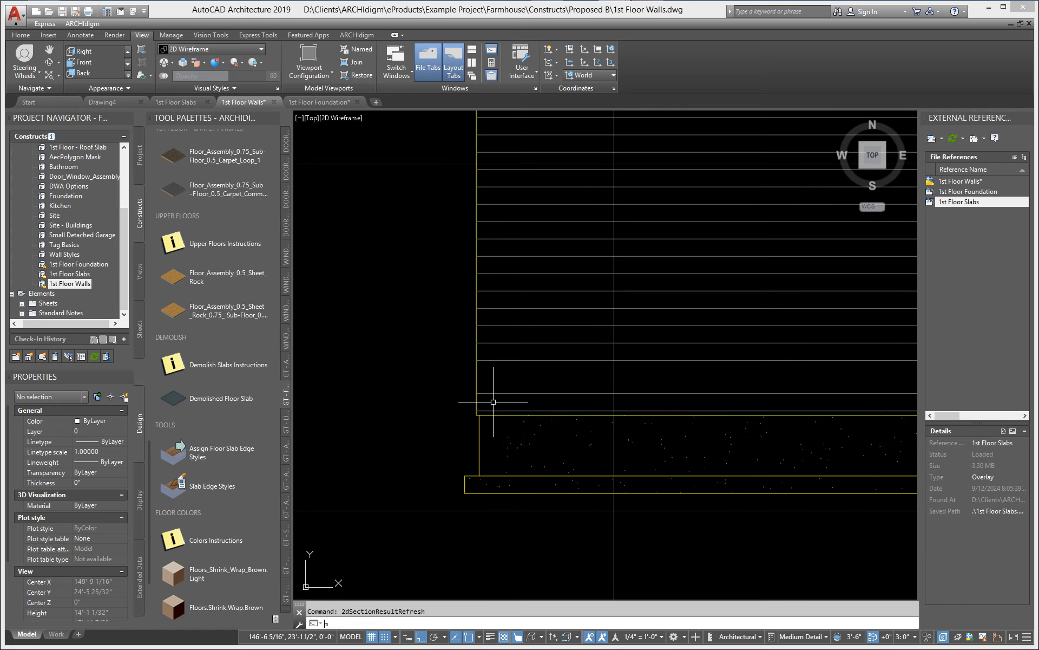
pyautogui.write('aterial')
pyautogui.press('Escape')
pyautogui.write('d')
pyautogui.press('Return')
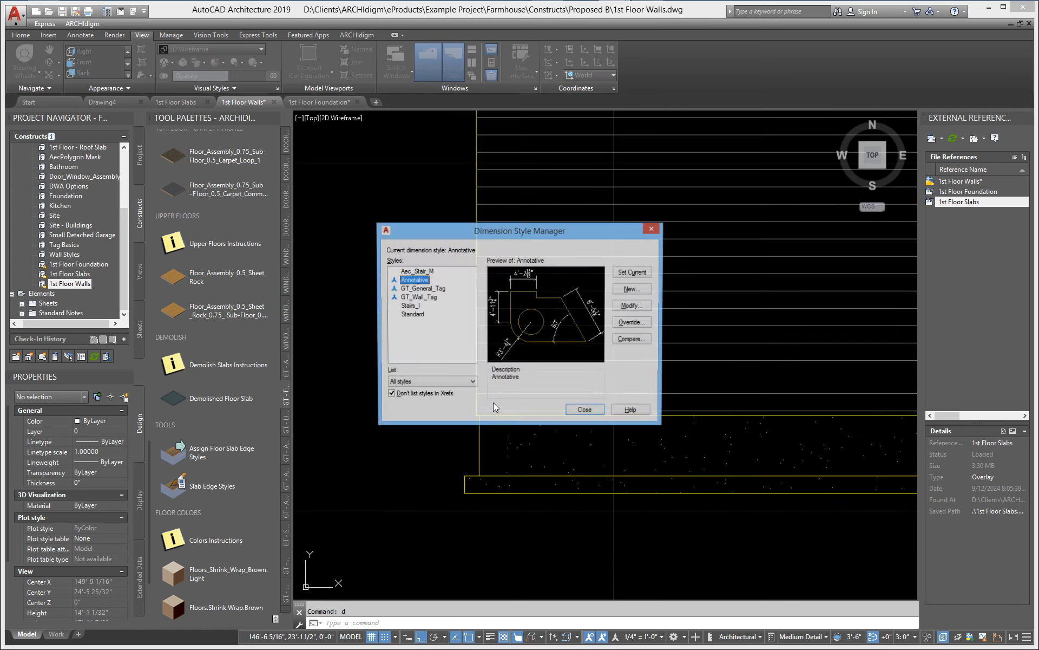
pyautogui.press('Escape')
pyautogui.press('Escape')
# - Open the General Medium Detail display properties of the Walls.Finishes.Siding.Horizontal.Wood.Drop material definition with the material command
pyautogui.write('material')
pyautogui.press('Return')
pyautogui.write('d')
pyautogui.press('Return')
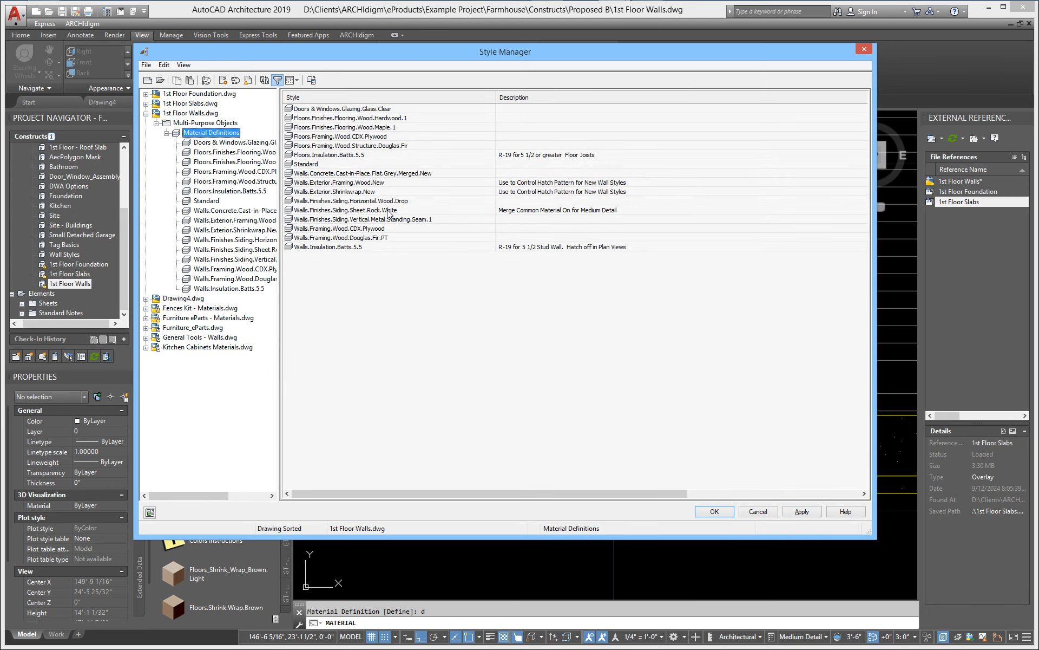
pyautogui.doubleClick(395, 201)
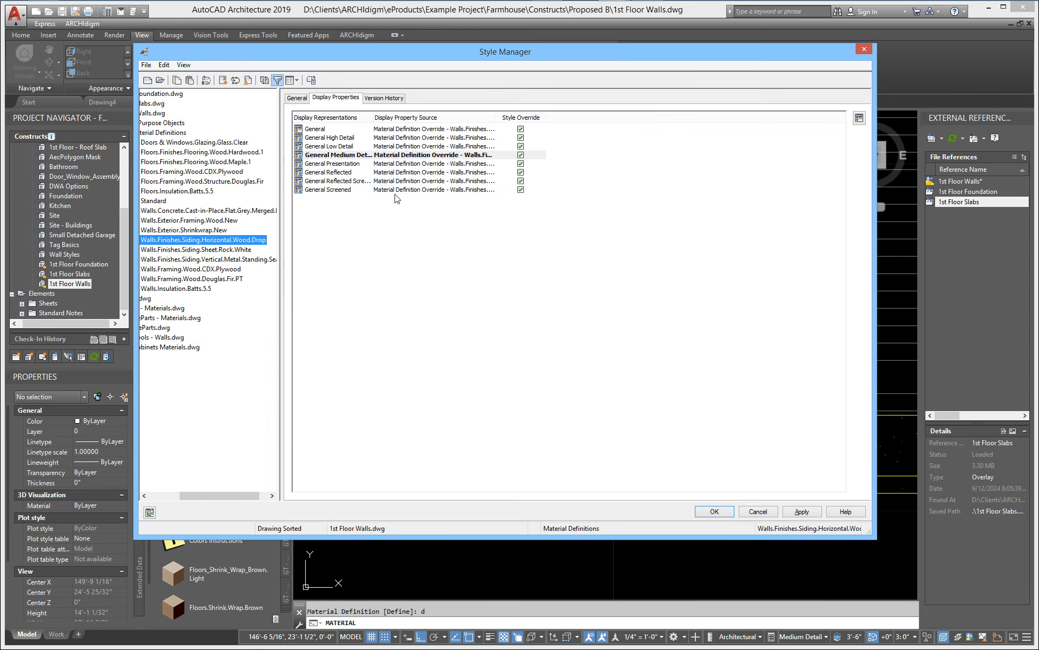
pyautogui.doubleClick(337, 160)
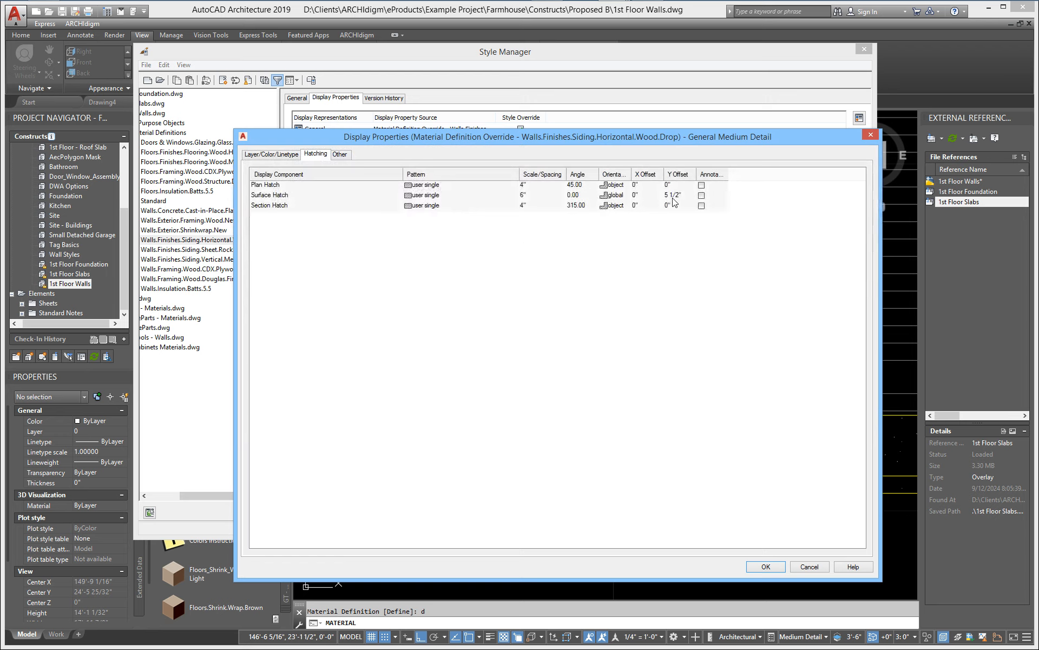
# - Set the surface hatch Y offset of Walls.Finishes.Siding.Horizontal.Wood.Drop to .125, apply the change and close the Style Manager
pyautogui.click(684, 196)
pyautogui.press('BackSpace')
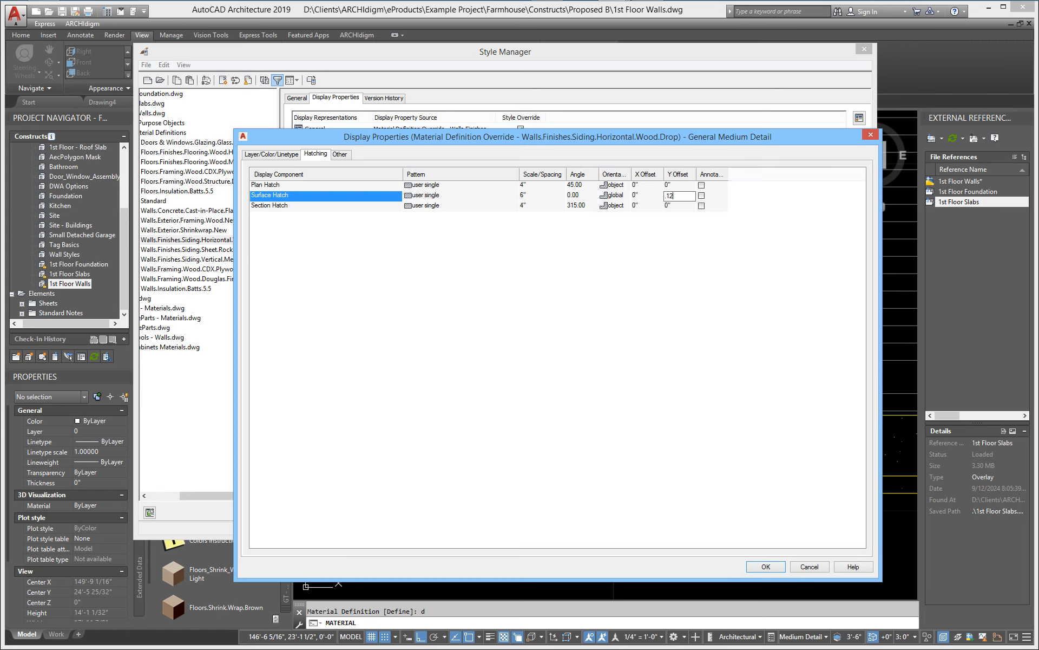
pyautogui.write('.125')
pyautogui.press('Return')
pyautogui.click(765, 567)
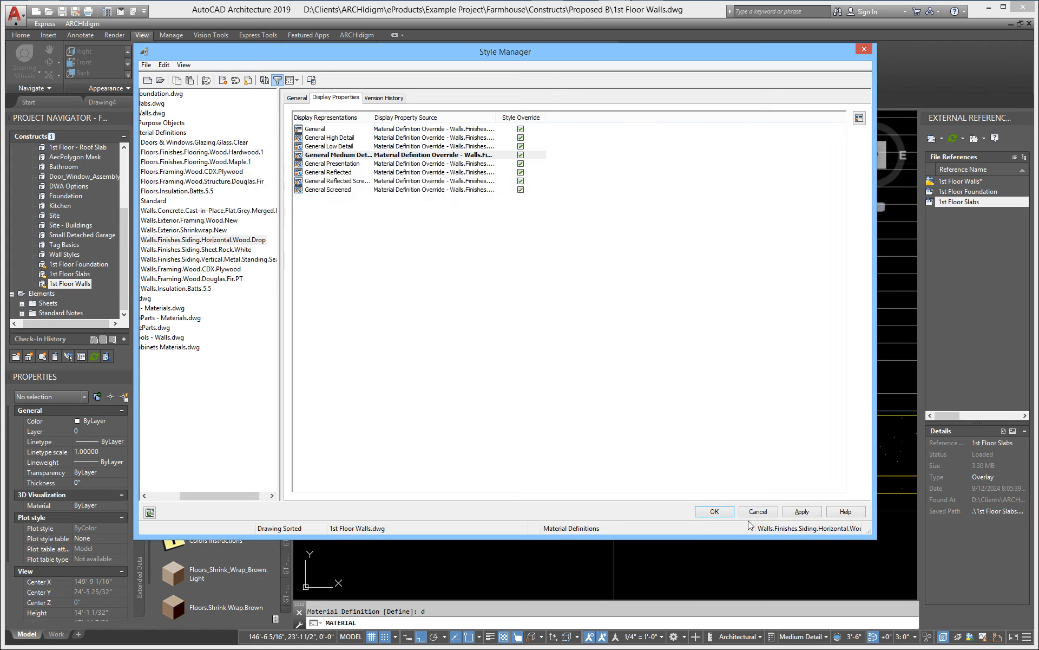
pyautogui.click(793, 510)
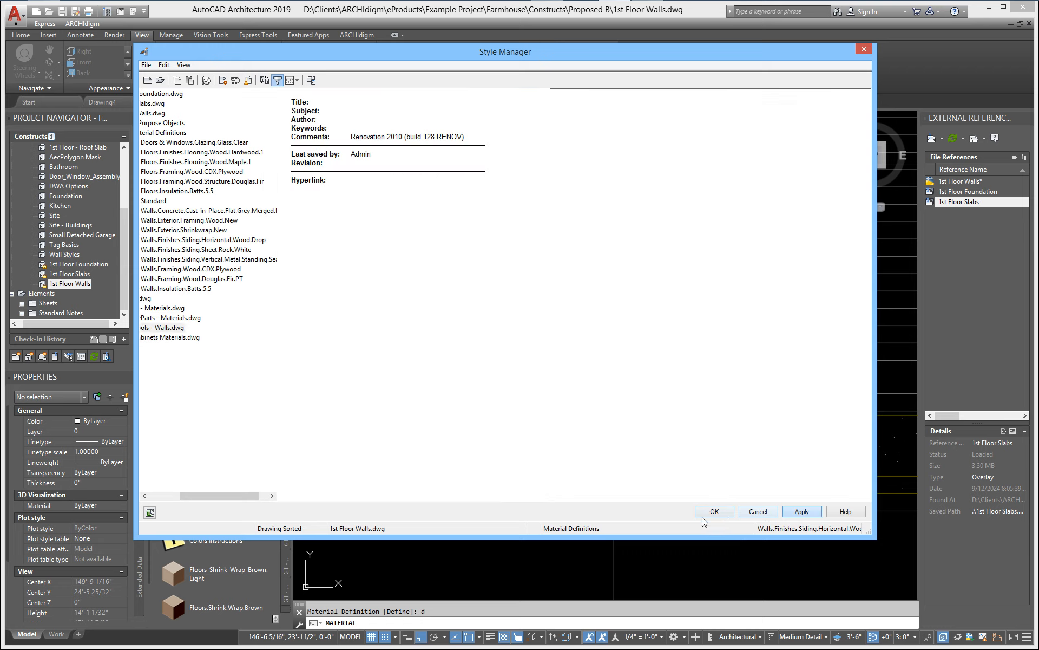
pyautogui.click(714, 511)
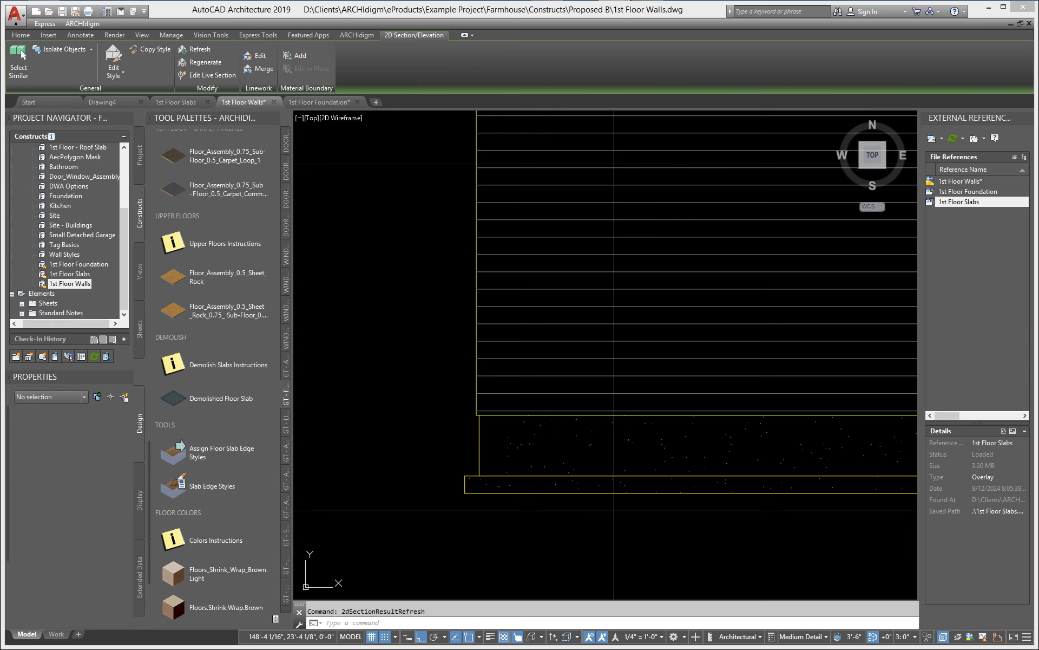
# - Examine the lowest siding courses above the foundation in the refreshed elevation and compare both buildings
pyautogui.scroll(1, 478, 418)
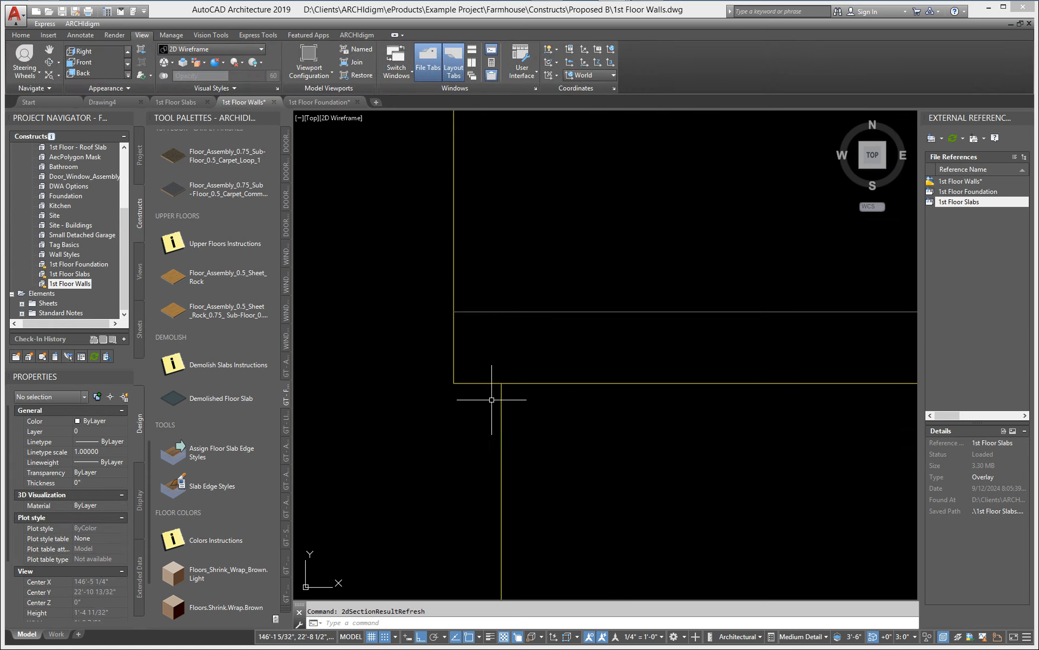
pyautogui.scroll(1, 474, 333)
pyautogui.scroll(-6, 480, 348)
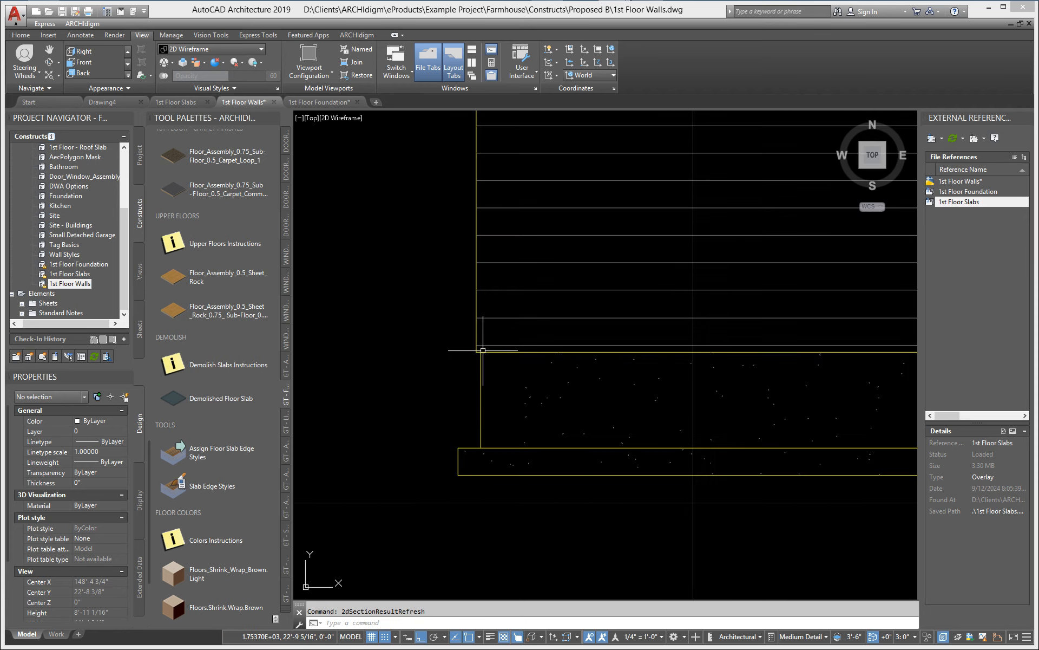
pyautogui.scroll(3, 563, 401)
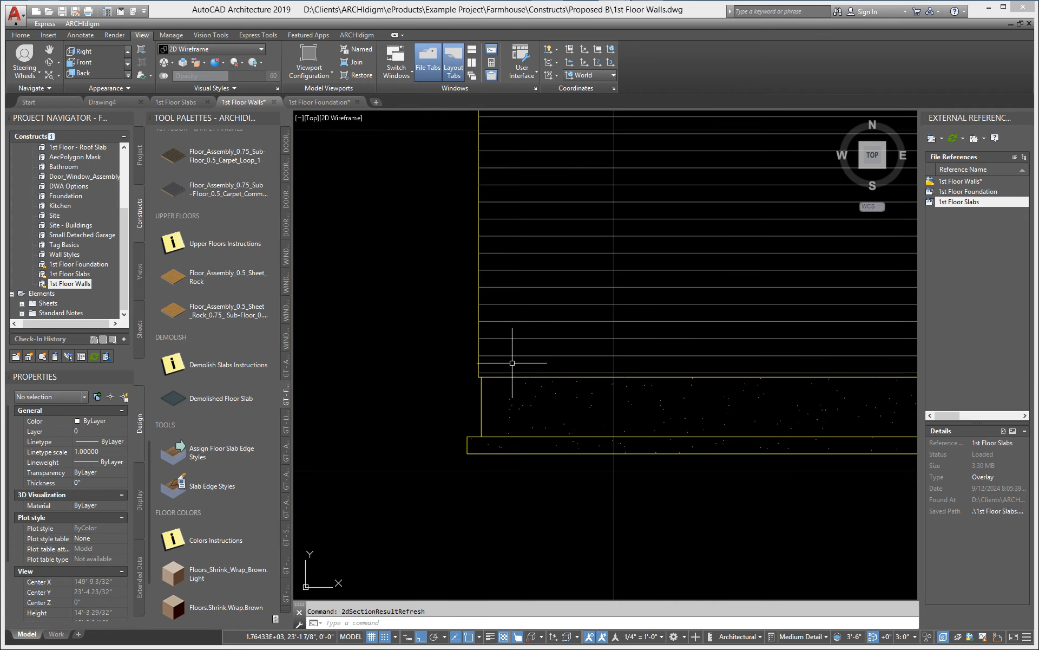
pyautogui.scroll(2, 495, 376)
pyautogui.scroll(-1, 495, 376)
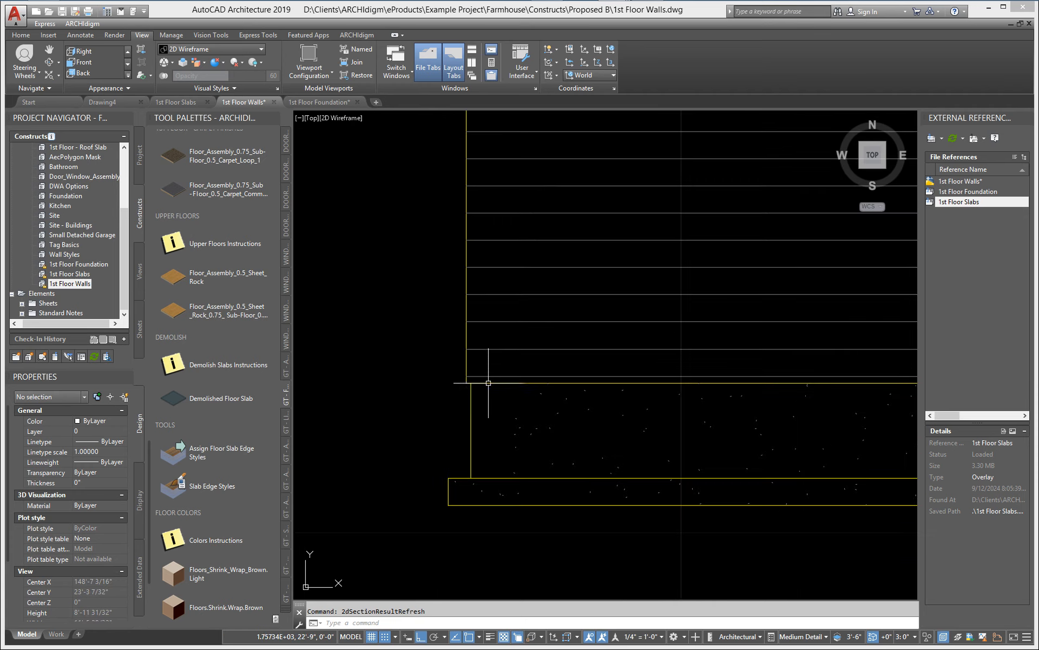
pyautogui.scroll(-8, 692, 394)
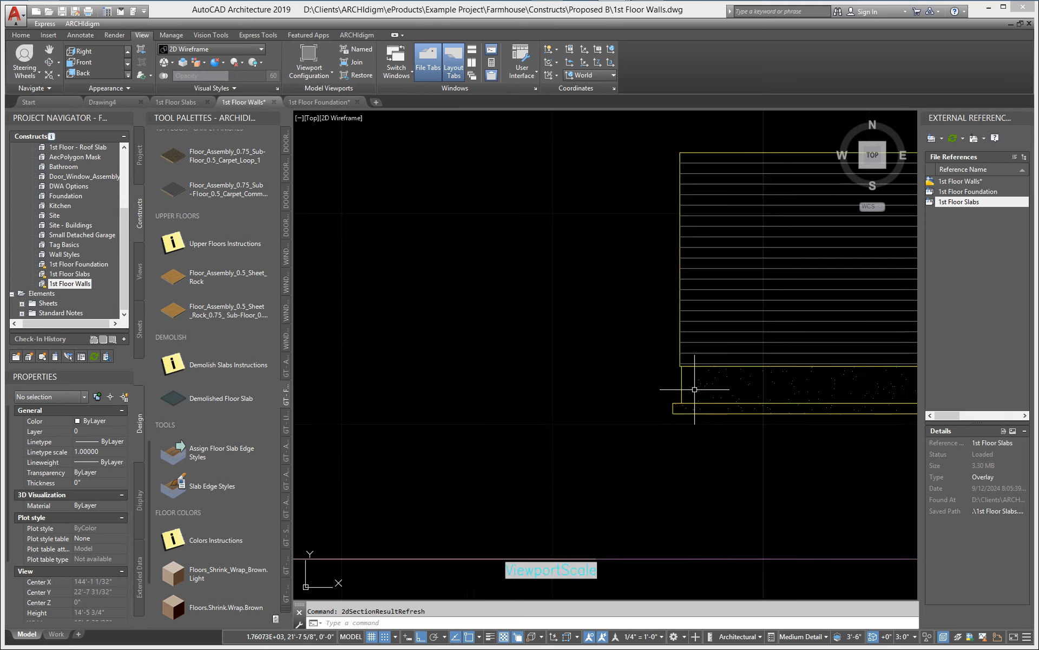
pyautogui.moveTo(693, 471); pyautogui.dragTo(612, 431, button='middle')
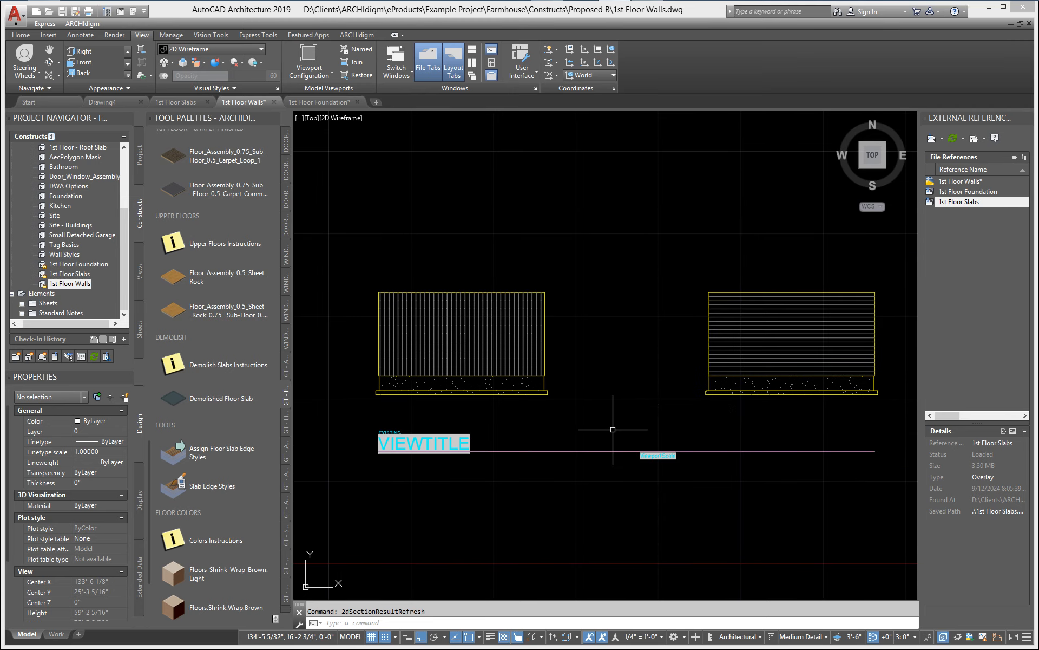